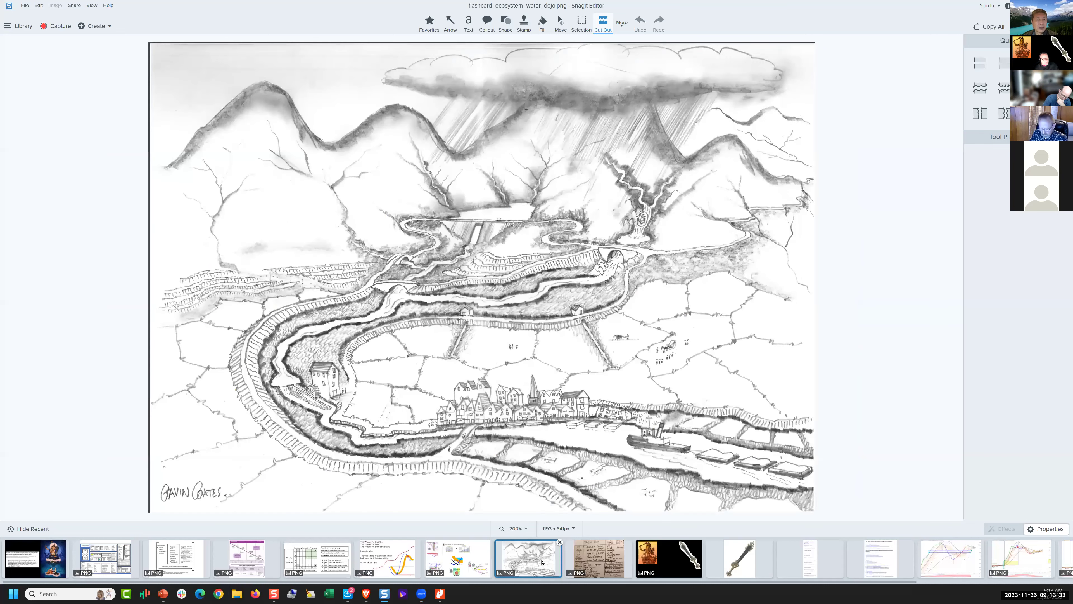
Open the water-ecosystem sketch from the tray and switch to the Shape tool
{"action": "left_click", "coordinate": [542, 562]}
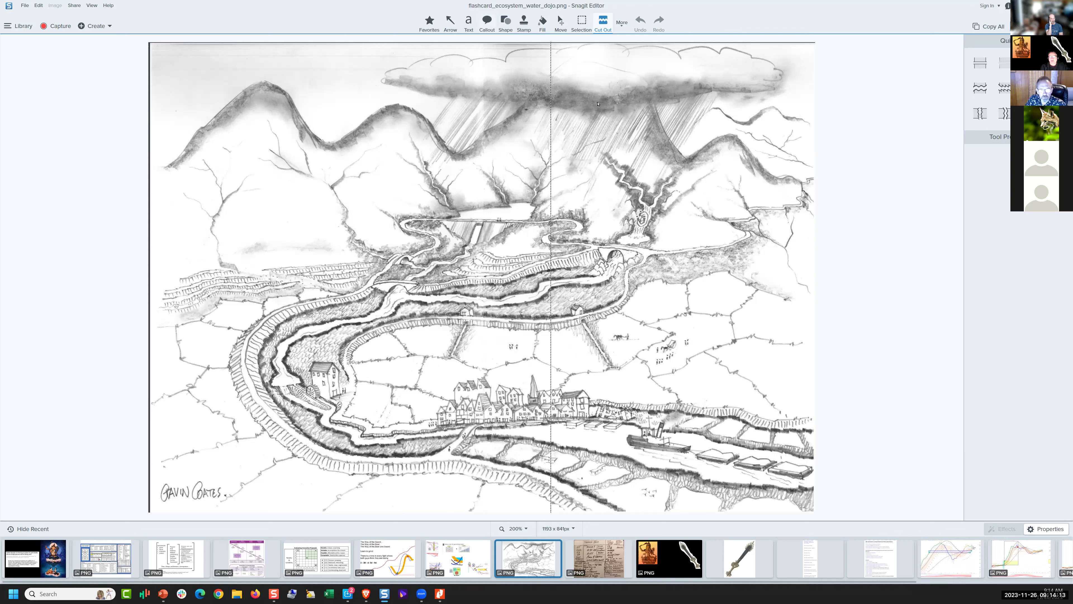
{"action": "left_click", "coordinate": [508, 24]}
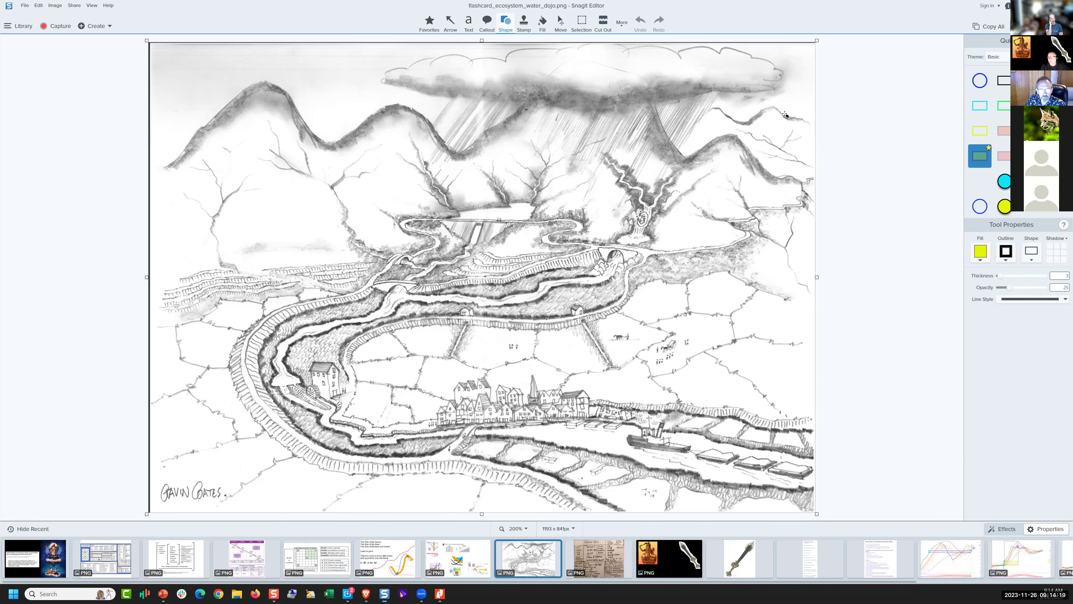
Draw a red filled circle, delete the stray strip shape, and move the circle beside the mill
{"action": "left_click_drag", "start_coordinate": [748, 110], "coordinate": [778, 136]}
{"action": "left_click", "coordinate": [980, 181]}
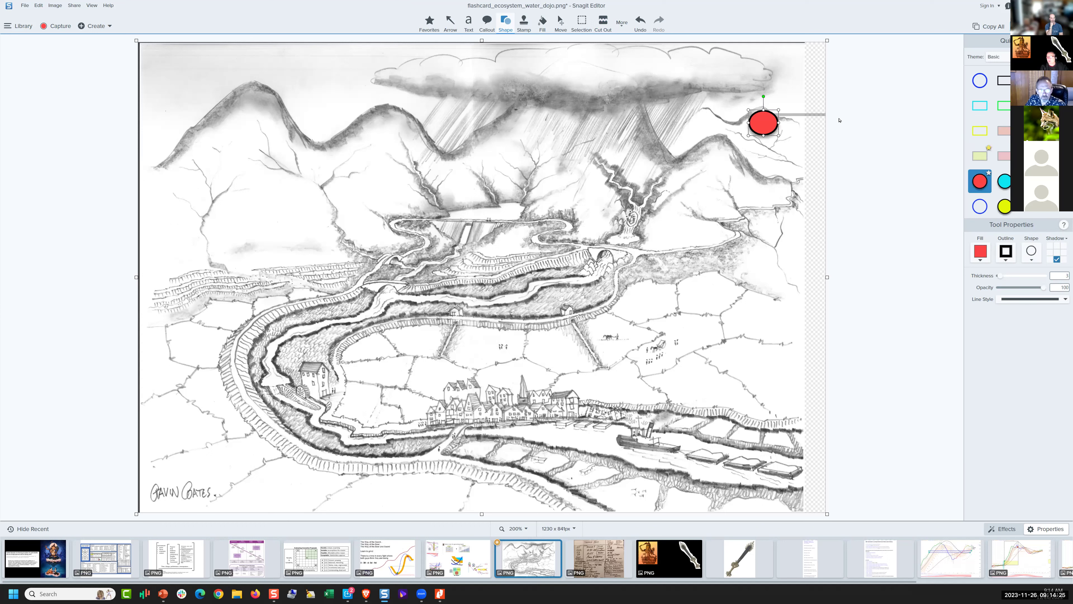
{"action": "left_click", "coordinate": [815, 114]}
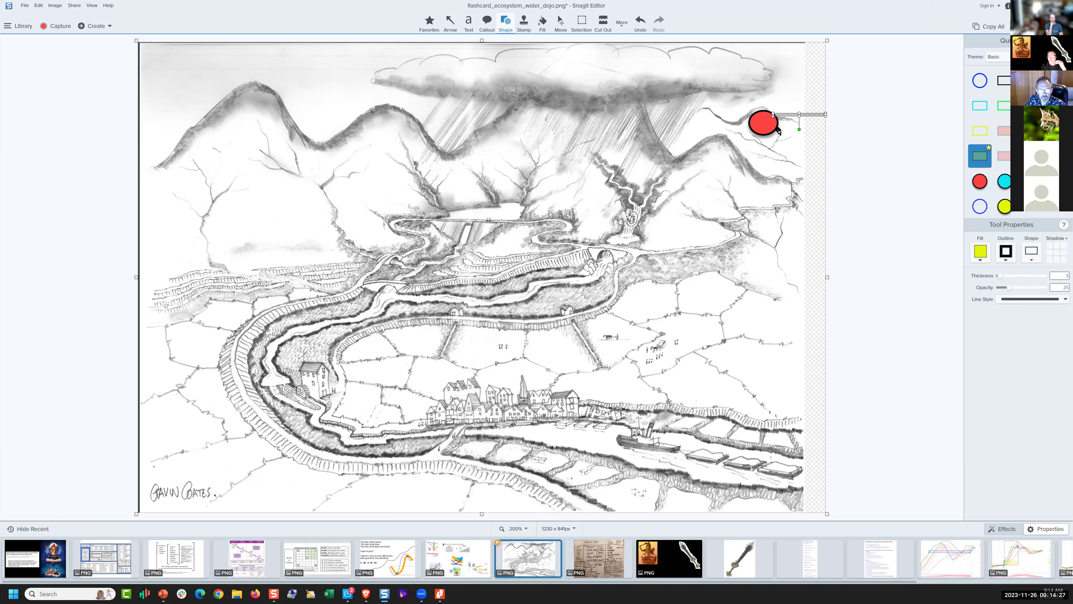
{"action": "key", "text": "Delete"}
{"action": "left_click_drag", "start_coordinate": [767, 125], "coordinate": [303, 305]}
{"action": "left_click_drag", "start_coordinate": [285, 390], "coordinate": [366, 379]}
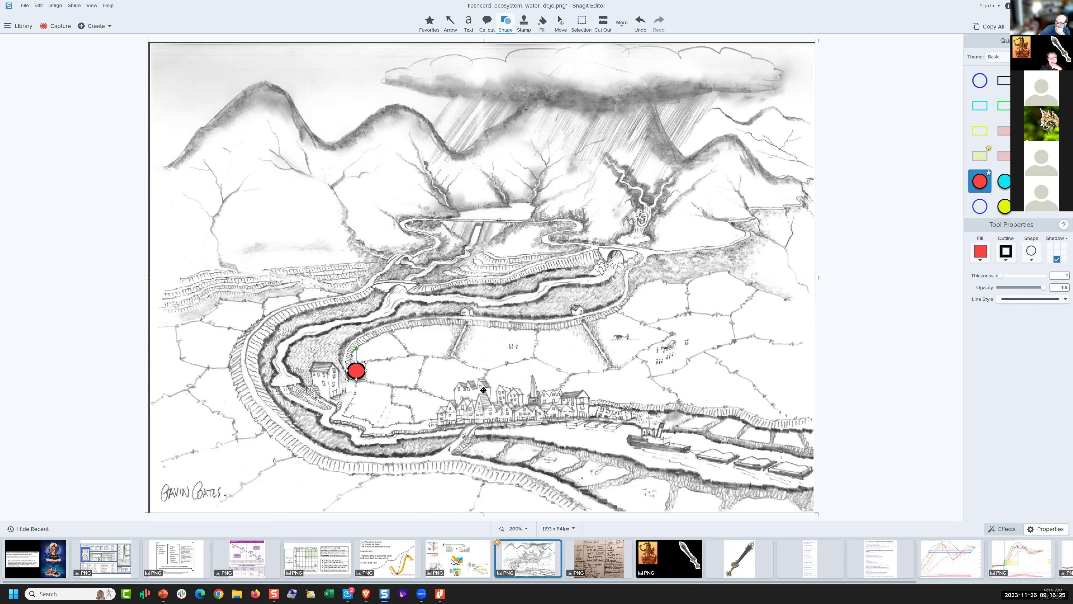
Nudge the red circle left onto the mill and shrink it into a narrower oval
{"action": "left_click_drag", "start_coordinate": [483, 390], "coordinate": [598, 373]}
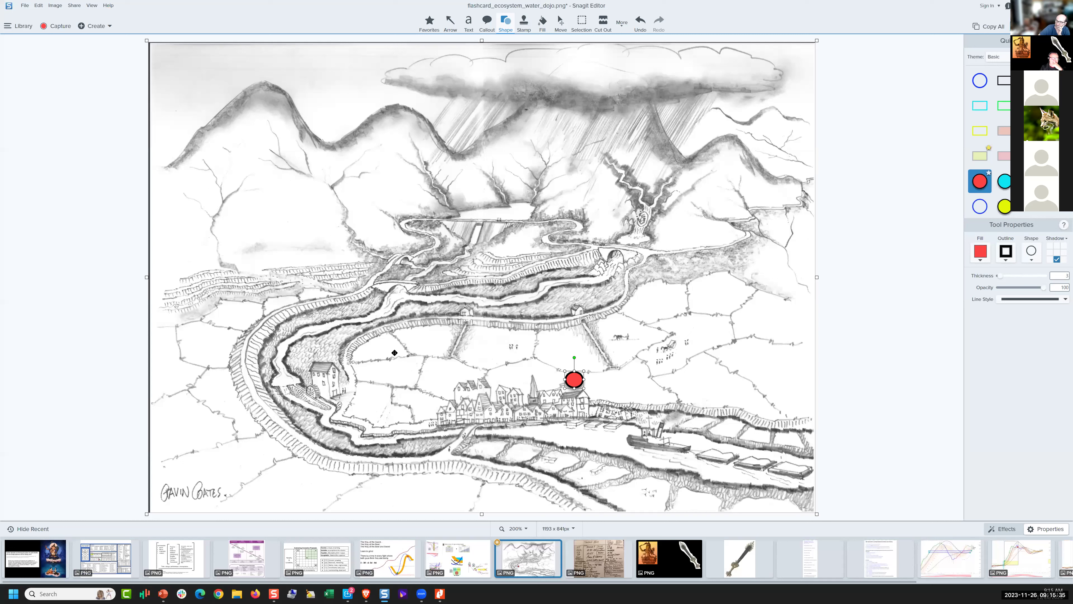
{"action": "key", "text": "ctrl+z"}
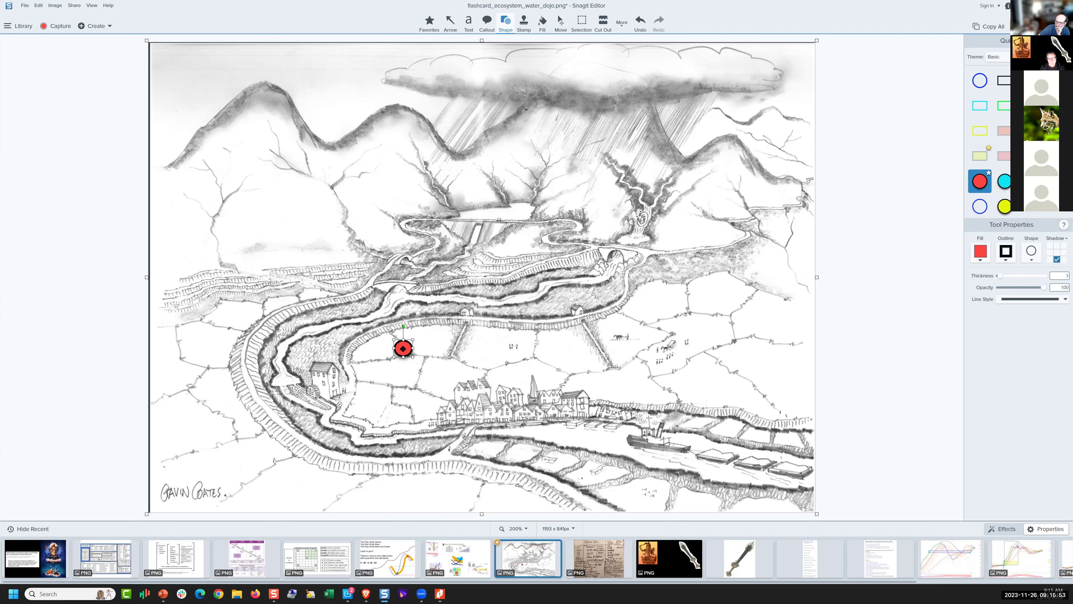
{"action": "left_click_drag", "start_coordinate": [403, 350], "coordinate": [325, 352]}
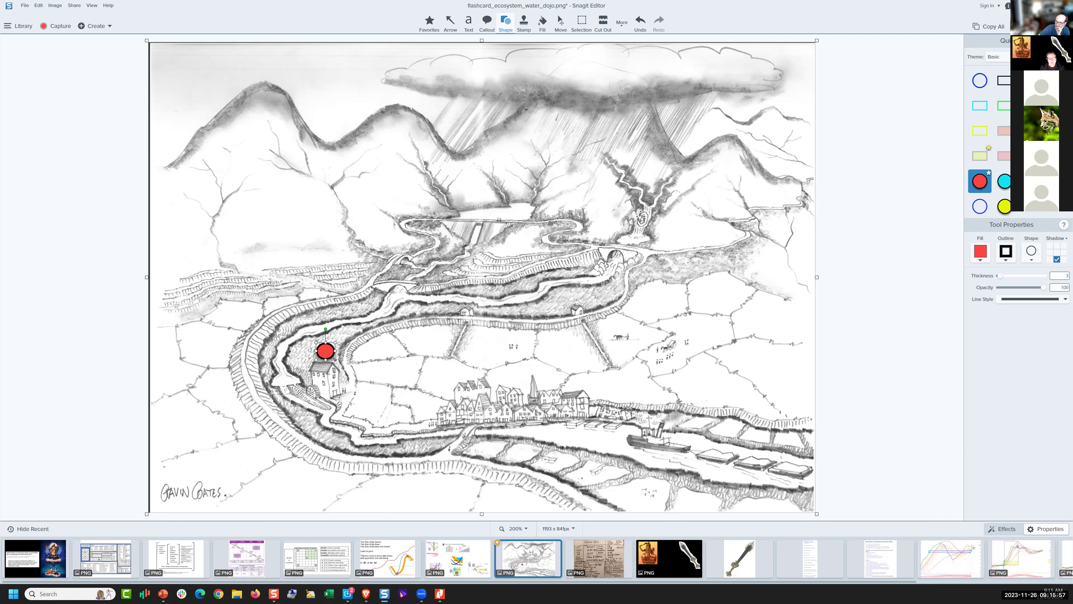
{"action": "left_click_drag", "start_coordinate": [335, 359], "coordinate": [328, 357]}
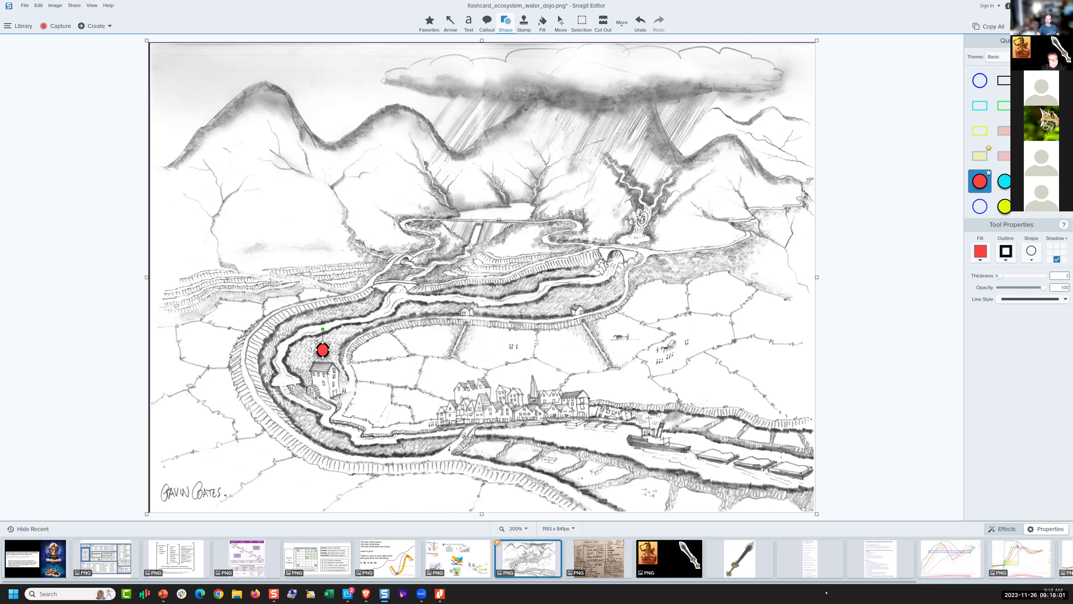
Move the red circle up to the waterfall valley, then open ecosystem19.png
{"action": "mouse_move", "coordinate": [738, 565]}
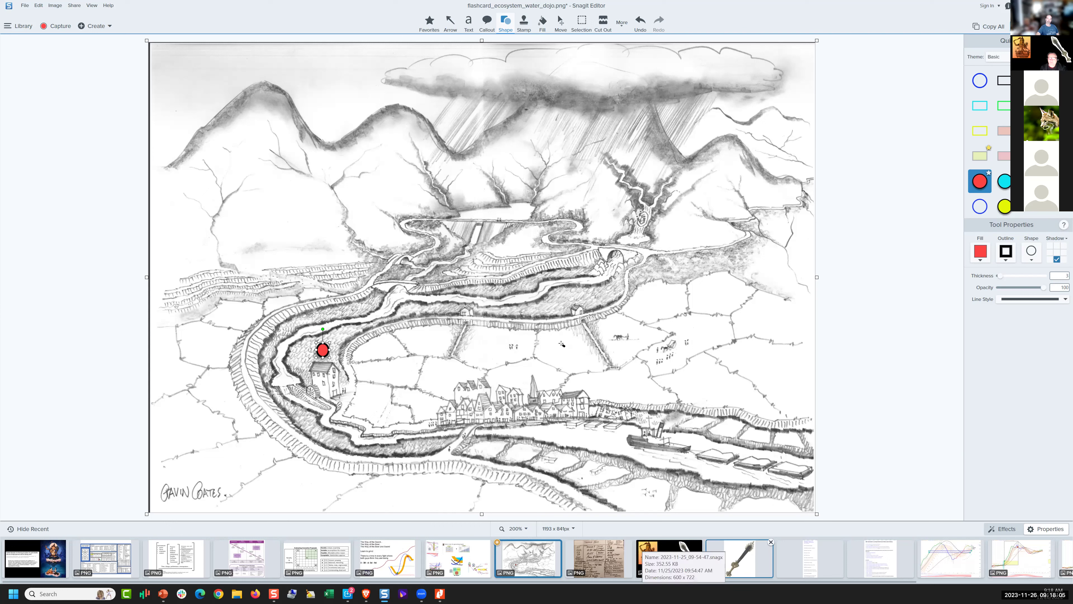
{"action": "left_click_drag", "start_coordinate": [656, 324], "coordinate": [661, 224]}
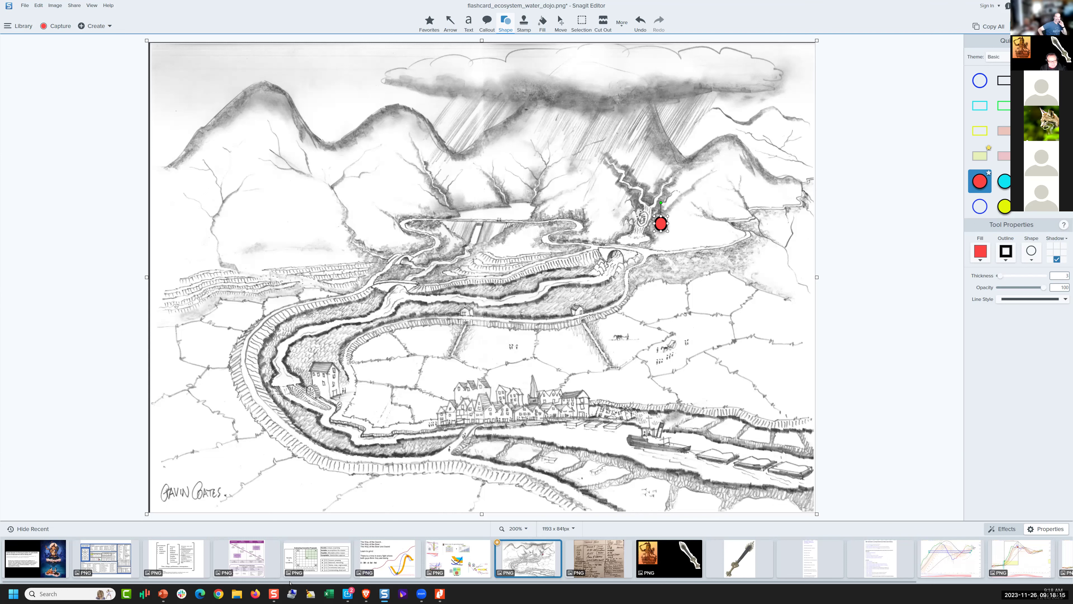
{"action": "left_click", "coordinate": [242, 563]}
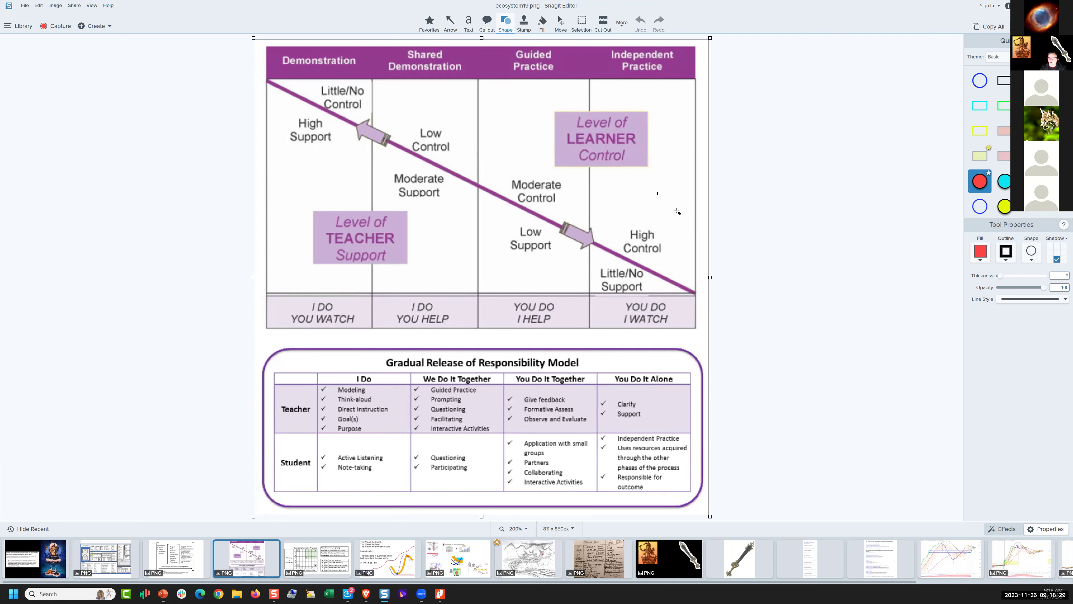
Place a red circle marker near the top-left start of the diagonal line
{"action": "left_click", "coordinate": [430, 228]}
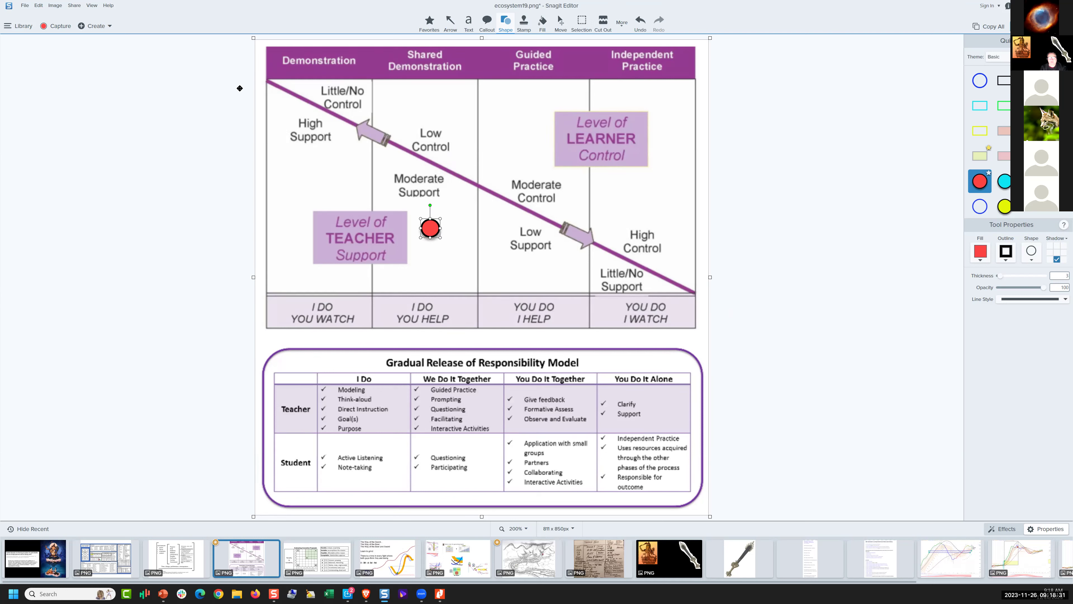
{"action": "key", "text": "ctrl+z"}
{"action": "left_click", "coordinate": [265, 79]}
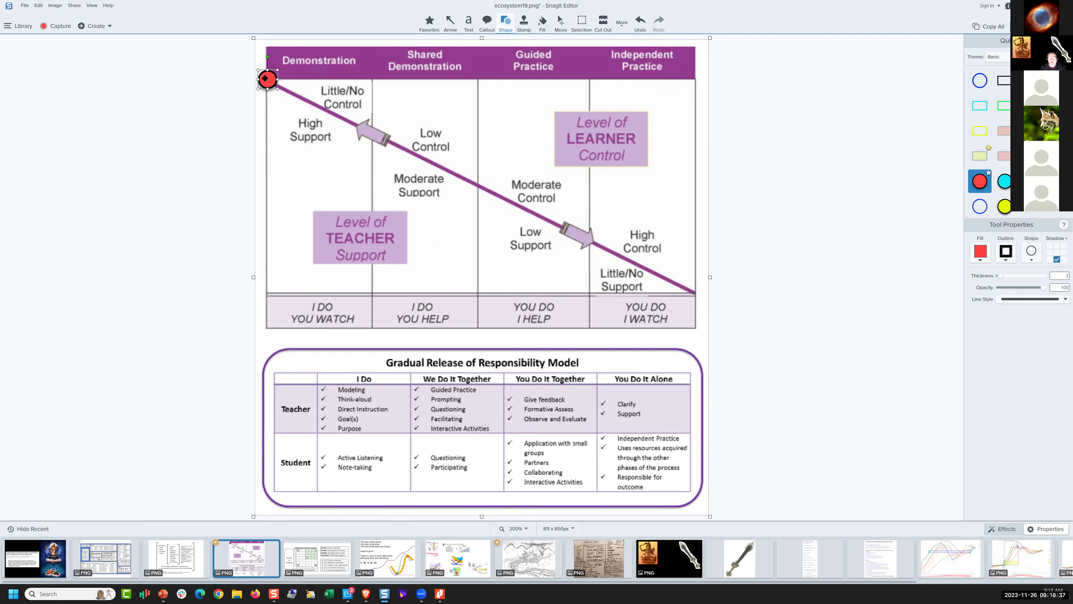
{"action": "left_click_drag", "start_coordinate": [265, 79], "coordinate": [287, 110]}
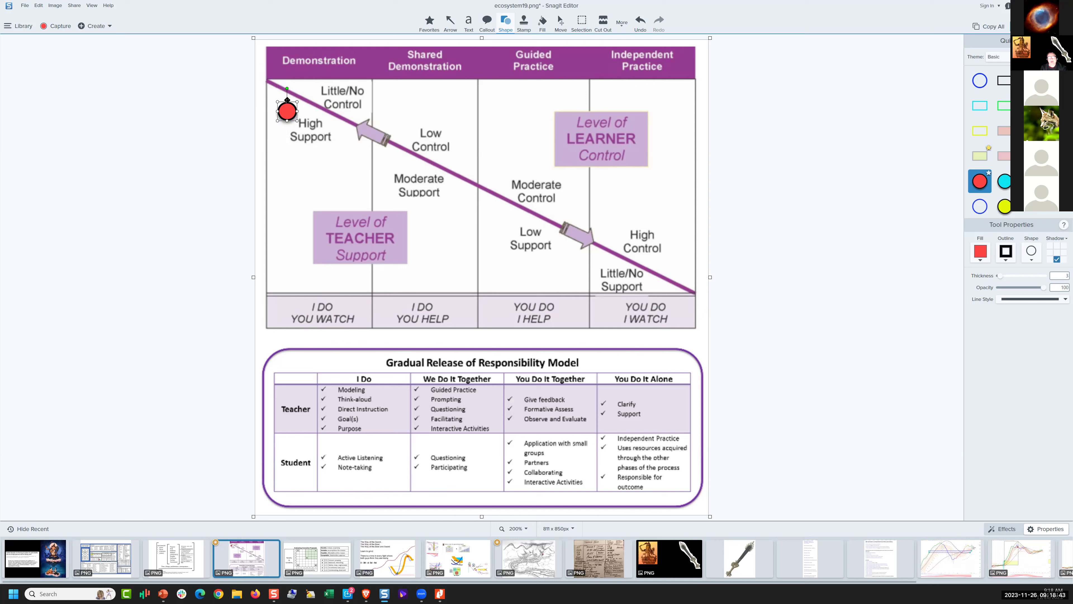
{"action": "left_click_drag", "start_coordinate": [287, 100], "coordinate": [308, 70]}
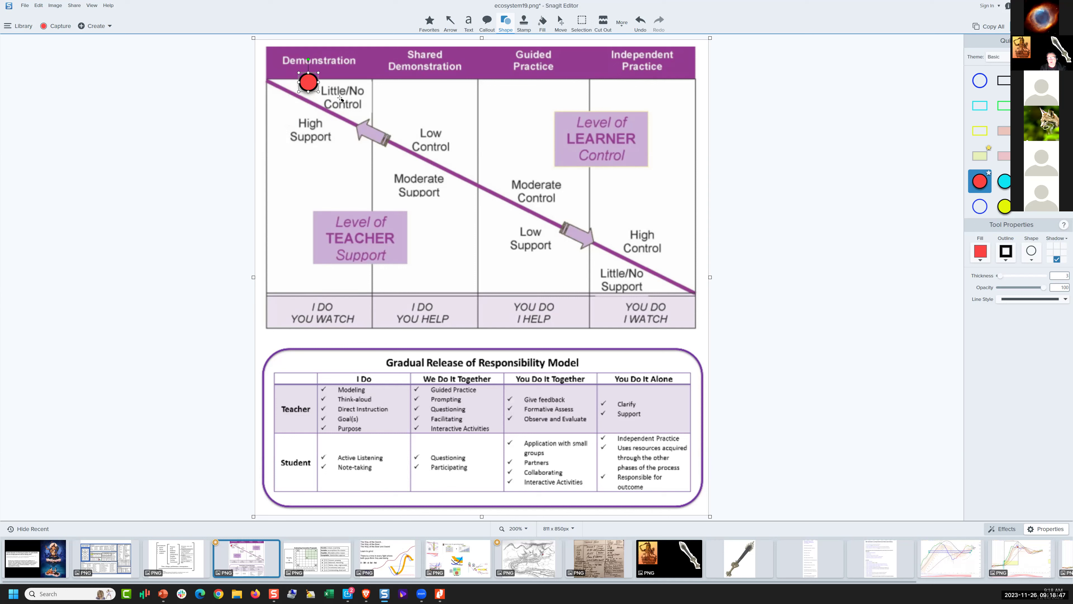
Reposition the red circle onto the diagonal line's lower-right end by 'You Do I Watch'
{"action": "left_click_drag", "start_coordinate": [306, 82], "coordinate": [424, 124]}
{"action": "left_click_drag", "start_coordinate": [464, 211], "coordinate": [429, 82]}
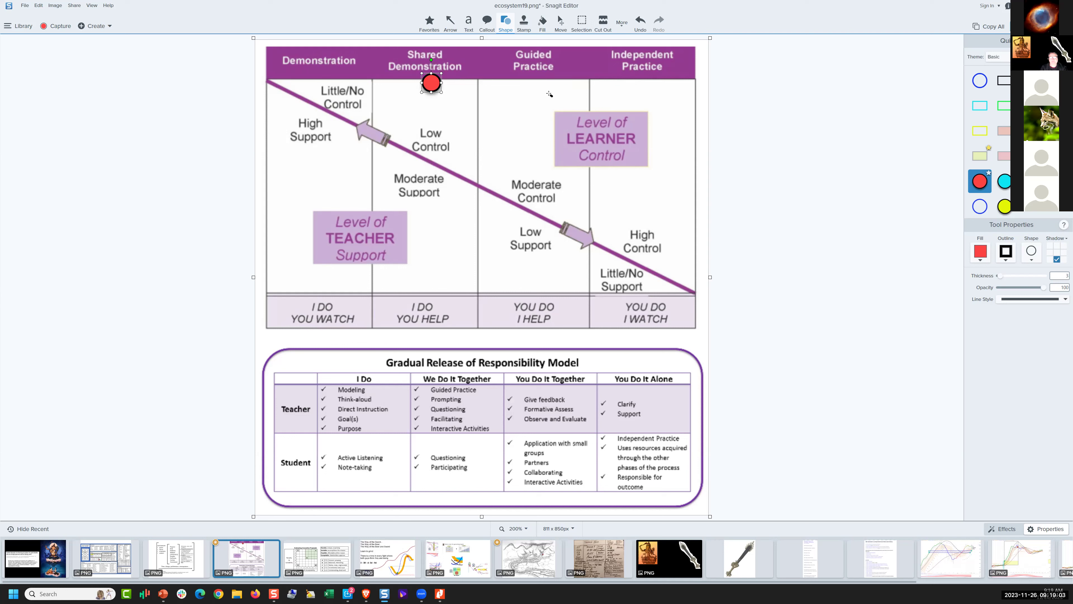
{"action": "left_click_drag", "start_coordinate": [457, 129], "coordinate": [431, 268]}
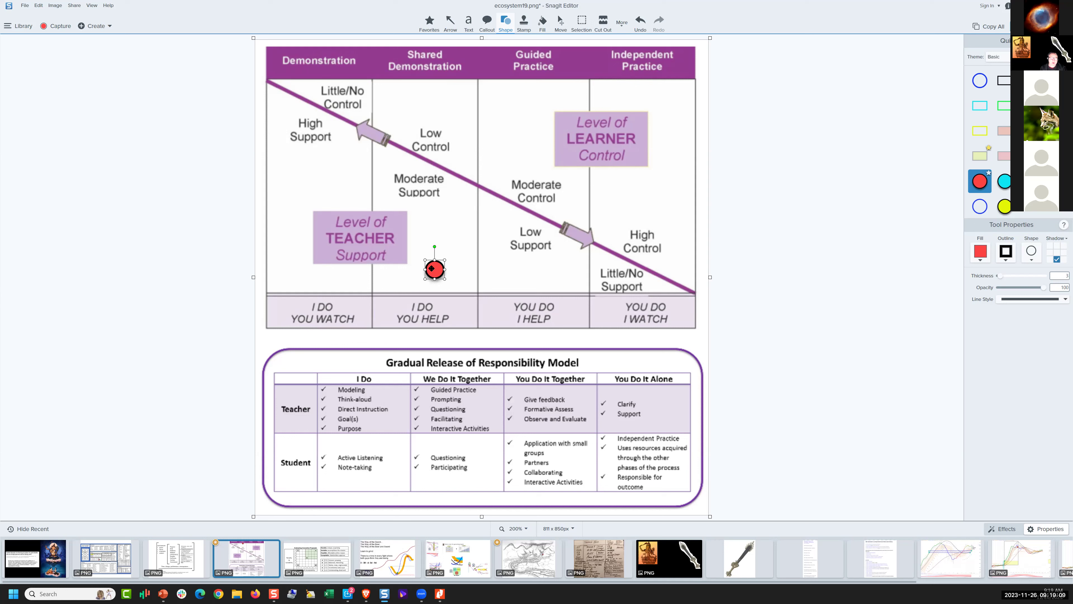
{"action": "left_click_drag", "start_coordinate": [432, 268], "coordinate": [493, 192]}
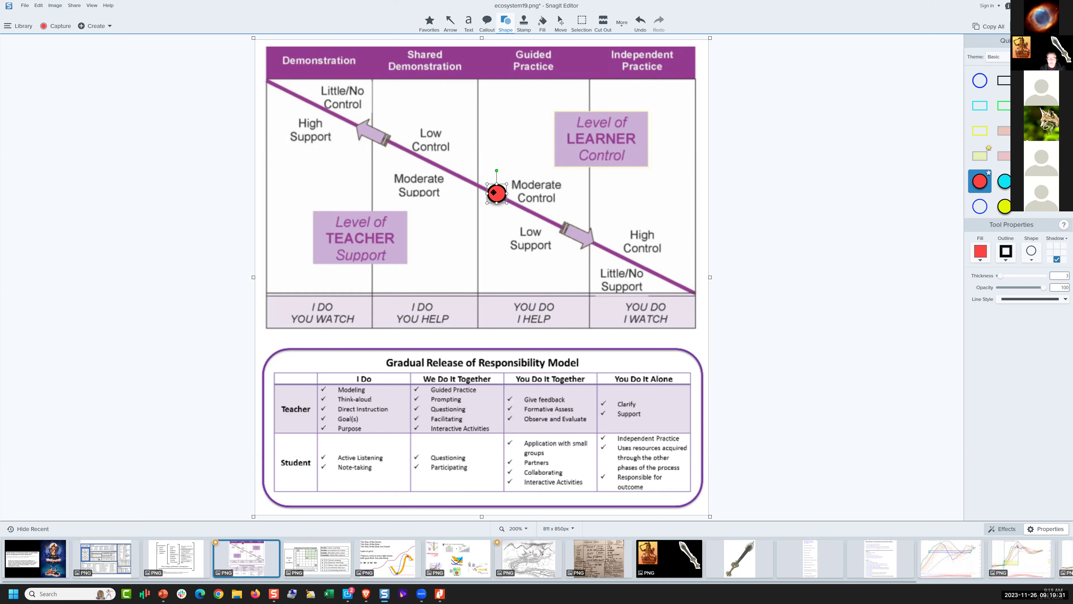
{"action": "left_click_drag", "start_coordinate": [494, 193], "coordinate": [676, 267]}
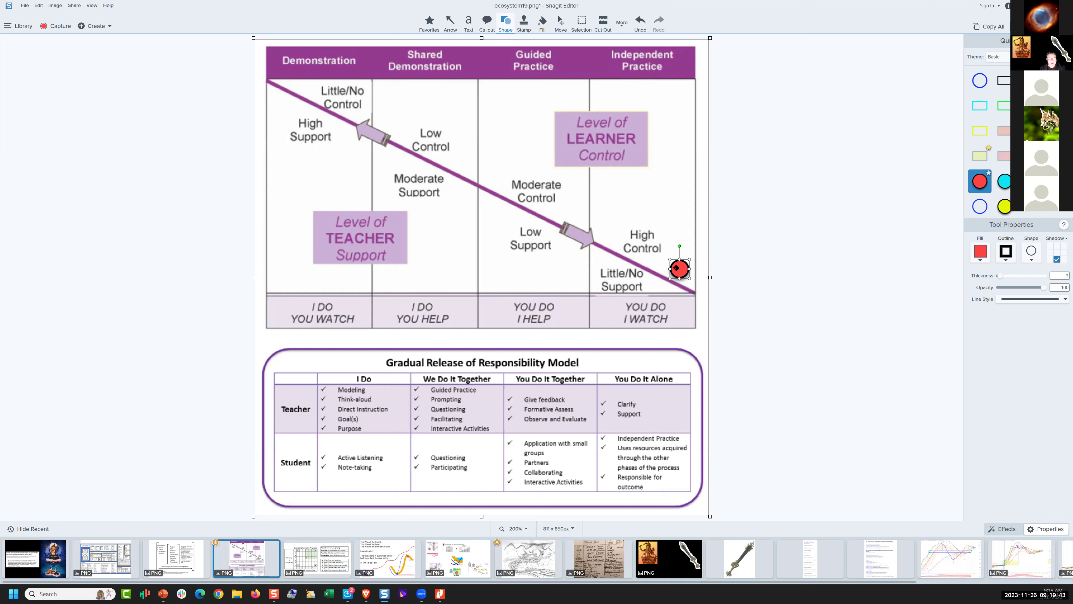
{"action": "left_click_drag", "start_coordinate": [677, 268], "coordinate": [270, 437]}
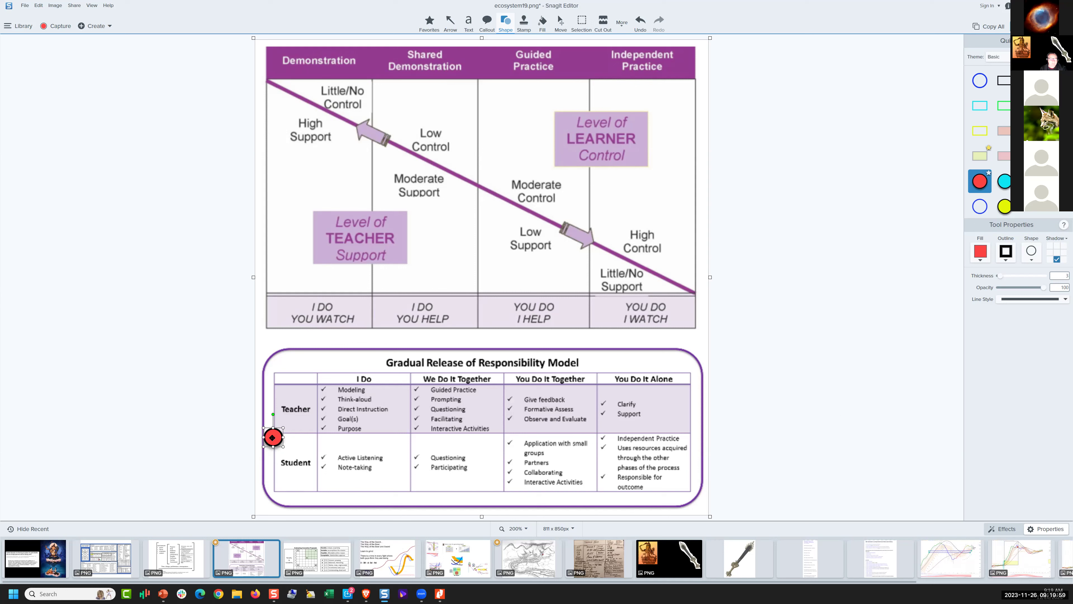
{"action": "left_click_drag", "start_coordinate": [273, 437], "coordinate": [295, 175]}
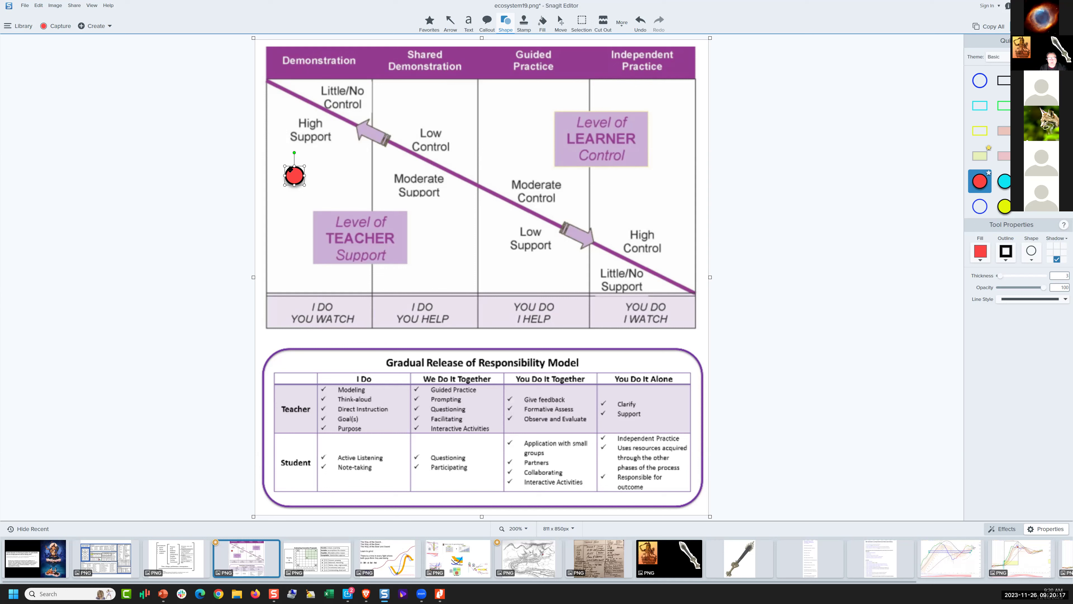
{"action": "left_click_drag", "start_coordinate": [296, 175], "coordinate": [695, 293]}
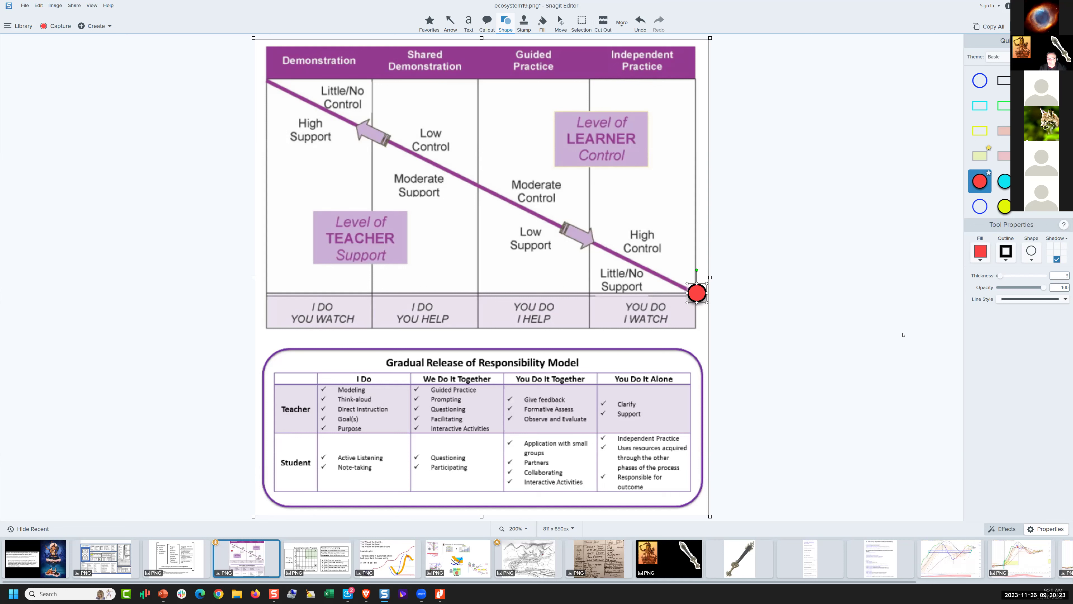
Add a cyan circle at the diagonal line's top-left end
{"action": "left_click", "coordinate": [1005, 181]}
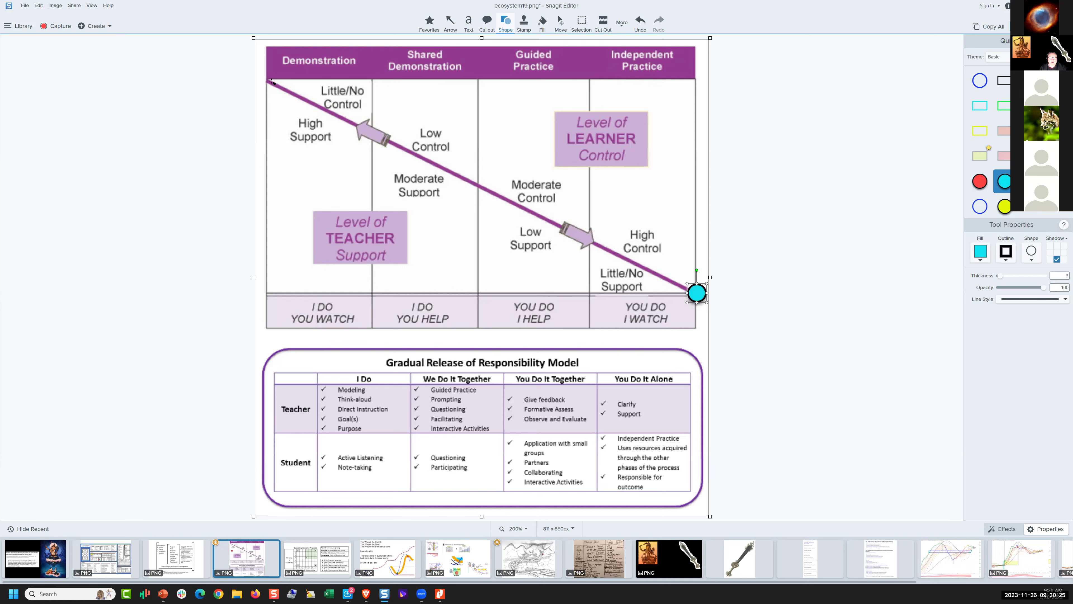
{"action": "left_click_drag", "start_coordinate": [279, 89], "coordinate": [260, 70]}
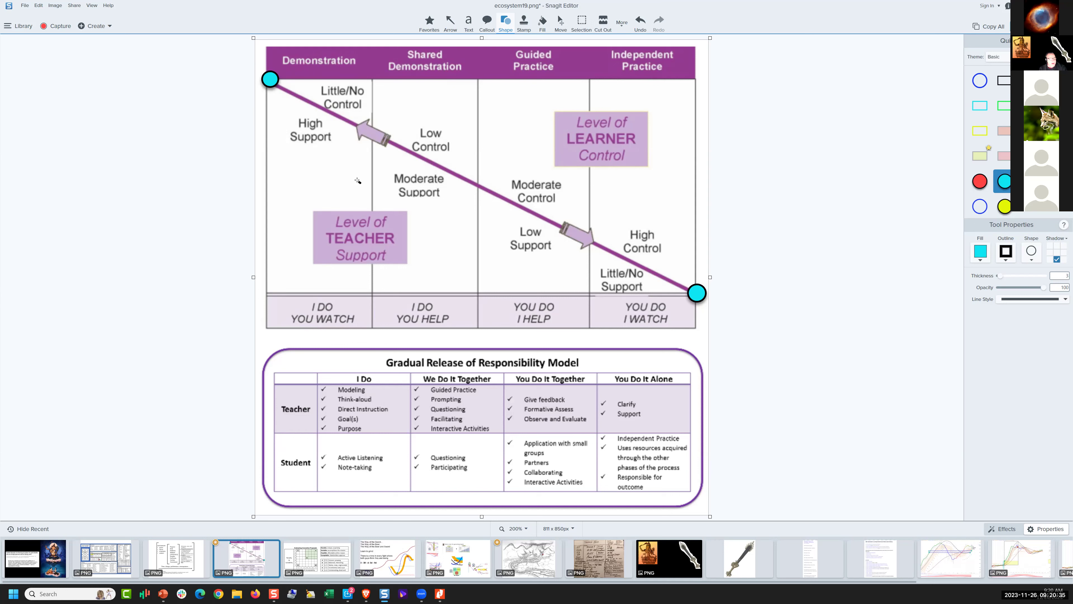
{"action": "left_click", "coordinate": [264, 81]}
Turn the bottom-right endpoint circle green and nudge it slightly left
{"action": "left_click", "coordinate": [691, 292]}
{"action": "left_click", "coordinate": [1028, 181]}
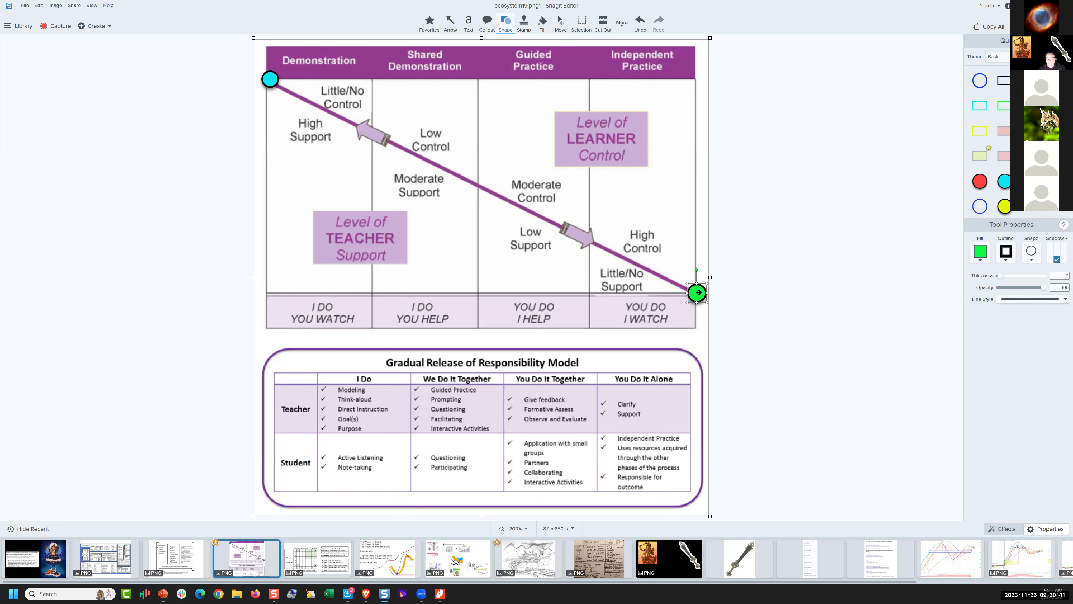
{"action": "left_click_drag", "start_coordinate": [699, 292], "coordinate": [695, 291]}
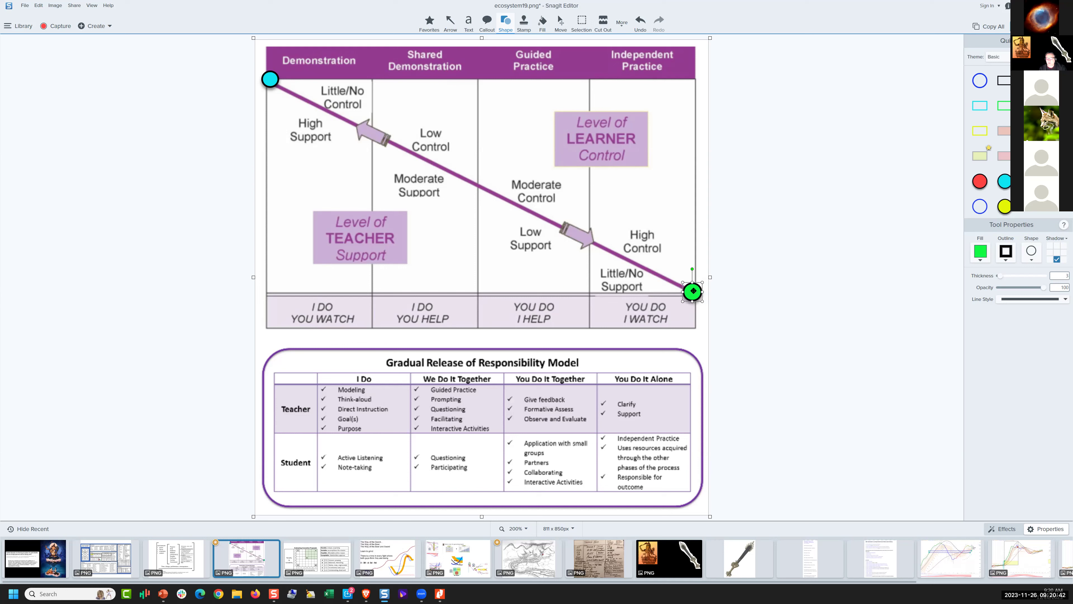
Open flashcard_bowl_sword_grind.png and draw a small red dot by the blue circle
{"action": "left_click", "coordinate": [397, 563]}
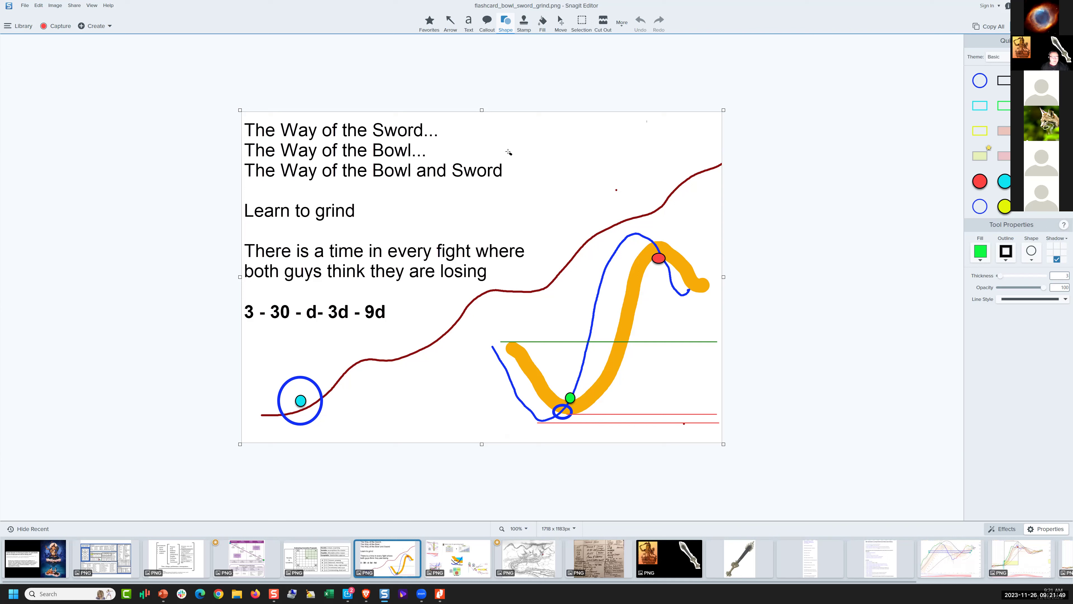
{"action": "left_click_drag", "start_coordinate": [336, 407], "coordinate": [351, 425]}
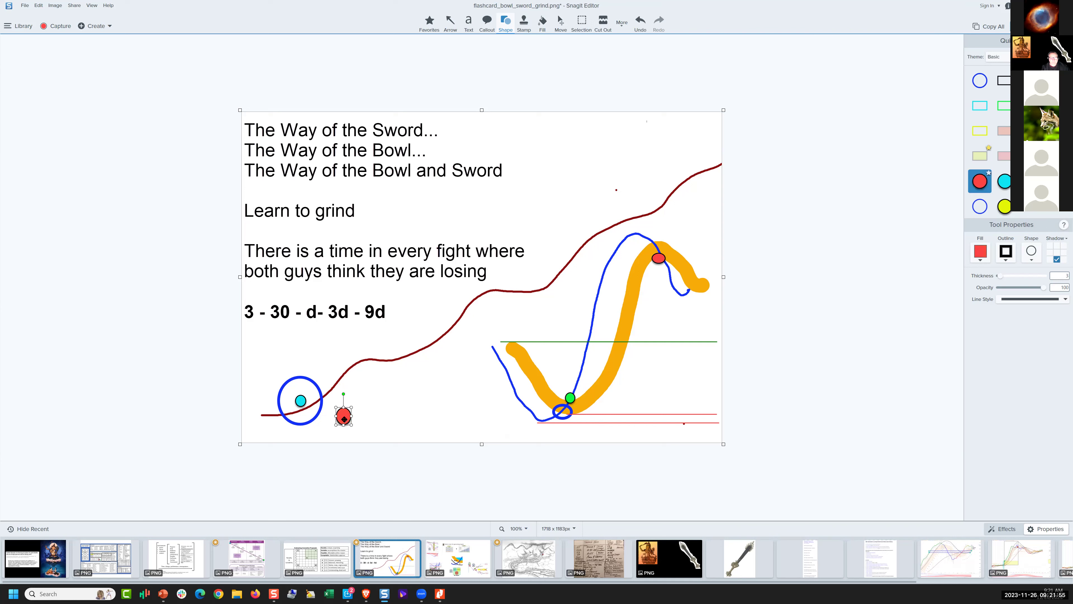
{"action": "left_click_drag", "start_coordinate": [348, 419], "coordinate": [303, 401]}
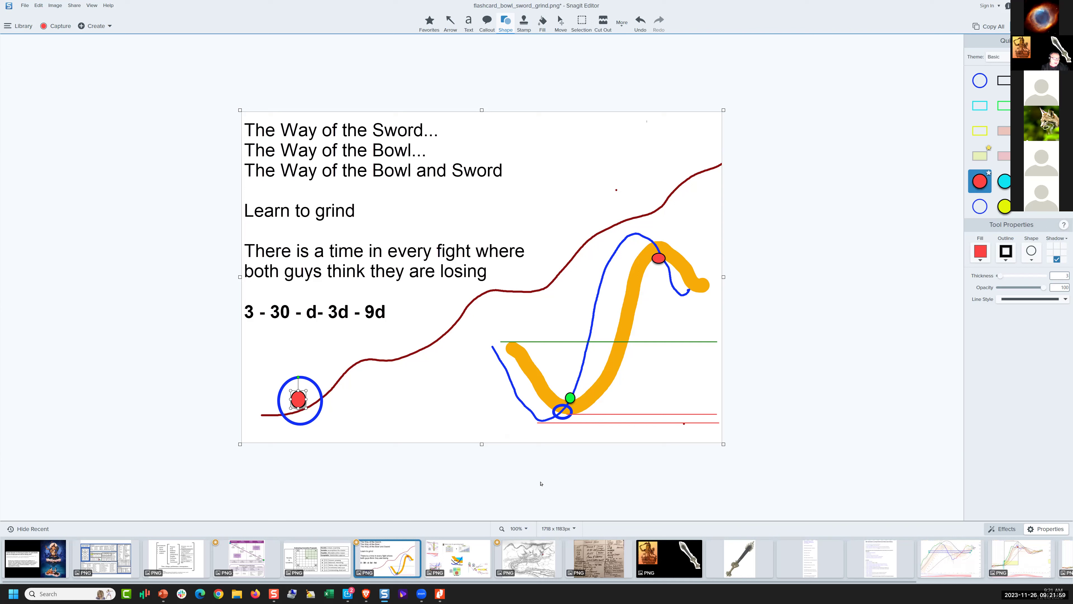
Reposition the red dot until it sits beside the blue curve after 'Learn to grind'
{"action": "left_click_drag", "start_coordinate": [302, 400], "coordinate": [353, 491]}
{"action": "left_click_drag", "start_coordinate": [492, 409], "coordinate": [380, 386]}
{"action": "left_click_drag", "start_coordinate": [454, 226], "coordinate": [525, 170]}
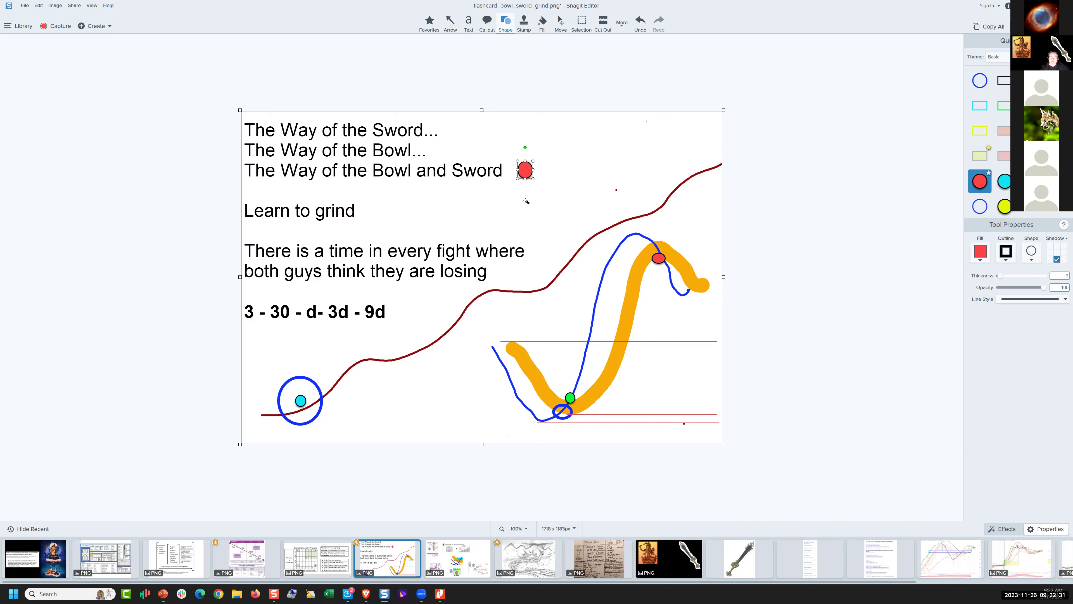
{"action": "left_click_drag", "start_coordinate": [522, 170], "coordinate": [460, 402]}
{"action": "left_click_drag", "start_coordinate": [500, 350], "coordinate": [365, 211]}
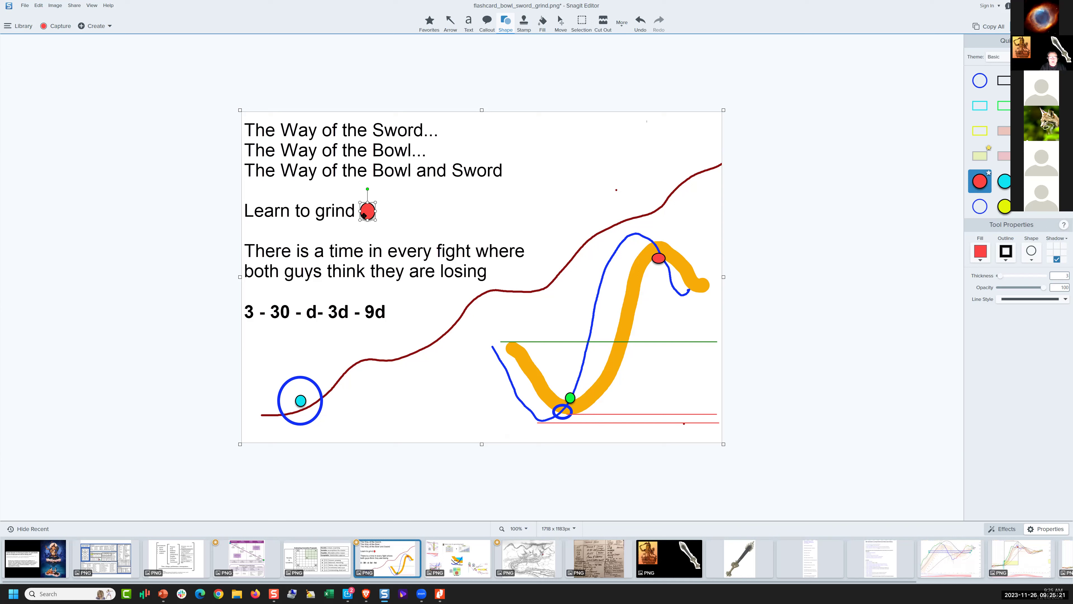
Move the red dot past 'losing' and down below the text to the orange curve's bottom
{"action": "left_click_drag", "start_coordinate": [364, 215], "coordinate": [502, 291]}
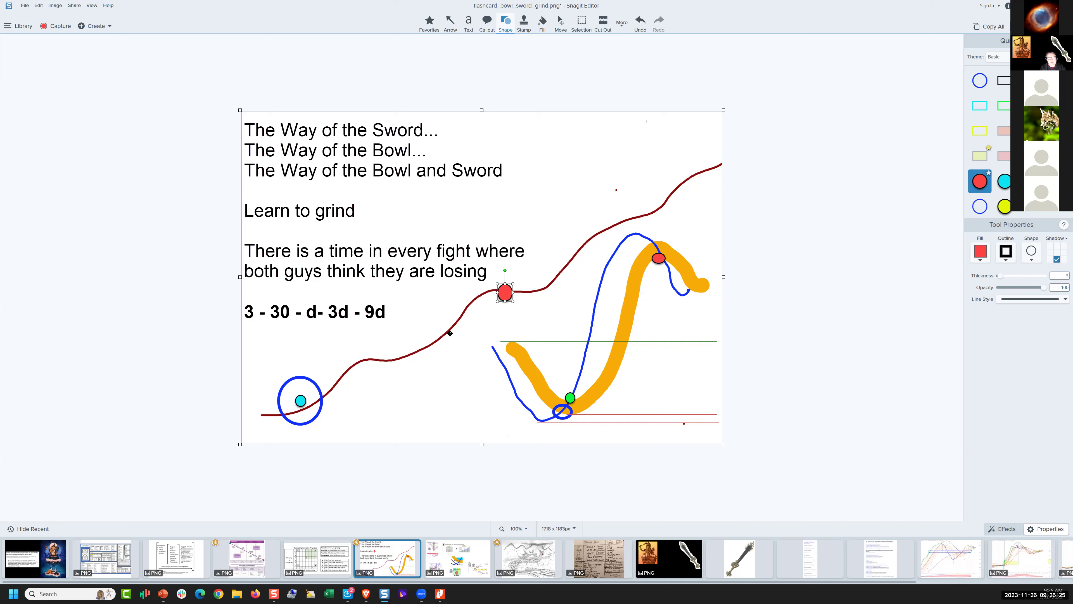
{"action": "left_click_drag", "start_coordinate": [450, 333], "coordinate": [244, 296]}
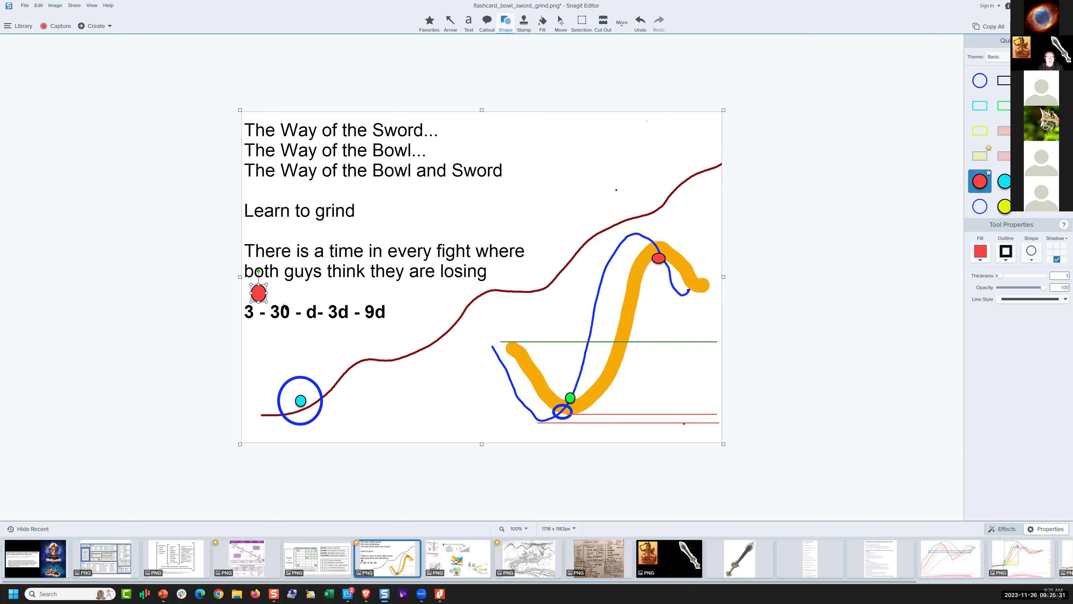
{"action": "left_click_drag", "start_coordinate": [376, 317], "coordinate": [507, 272]}
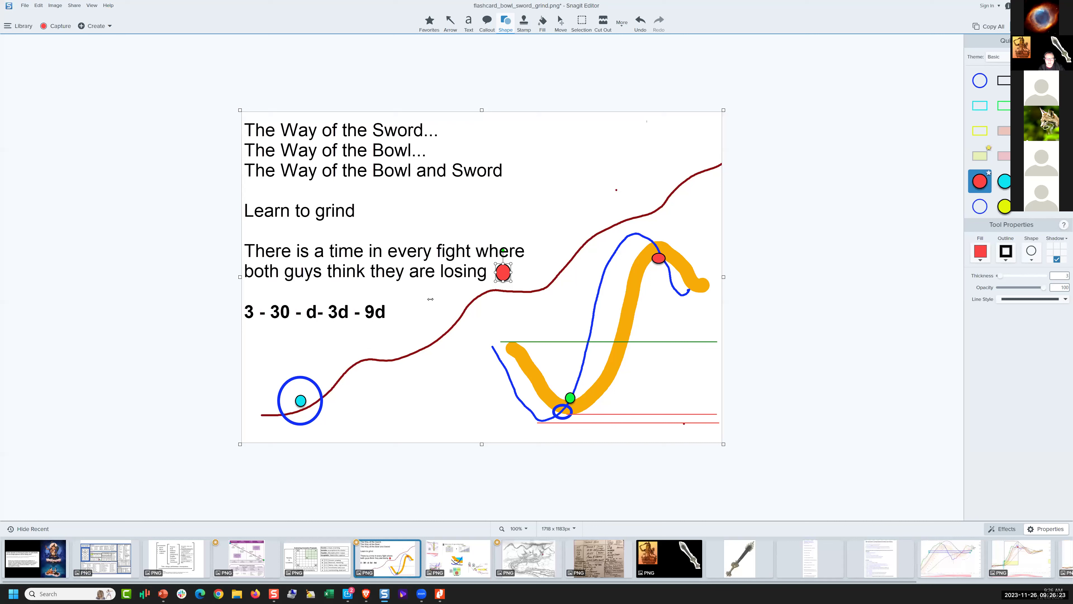
{"action": "left_click_drag", "start_coordinate": [504, 273], "coordinate": [586, 406]}
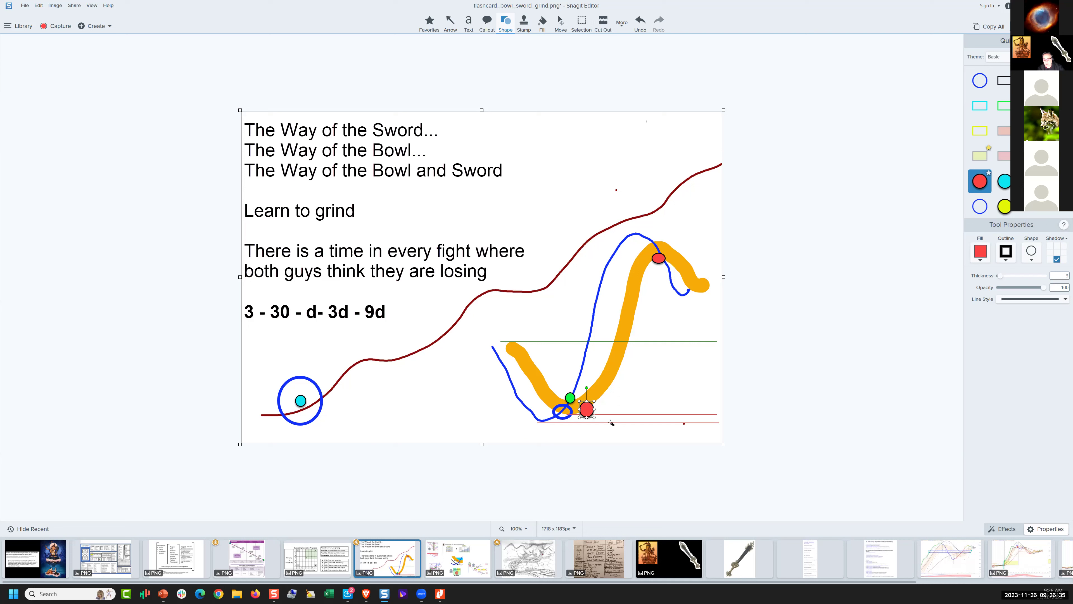
Shift the red dot onto the right-hand curve and draw a second red dot at the blue curve's bottom
{"action": "left_click_drag", "start_coordinate": [583, 407], "coordinate": [454, 408]}
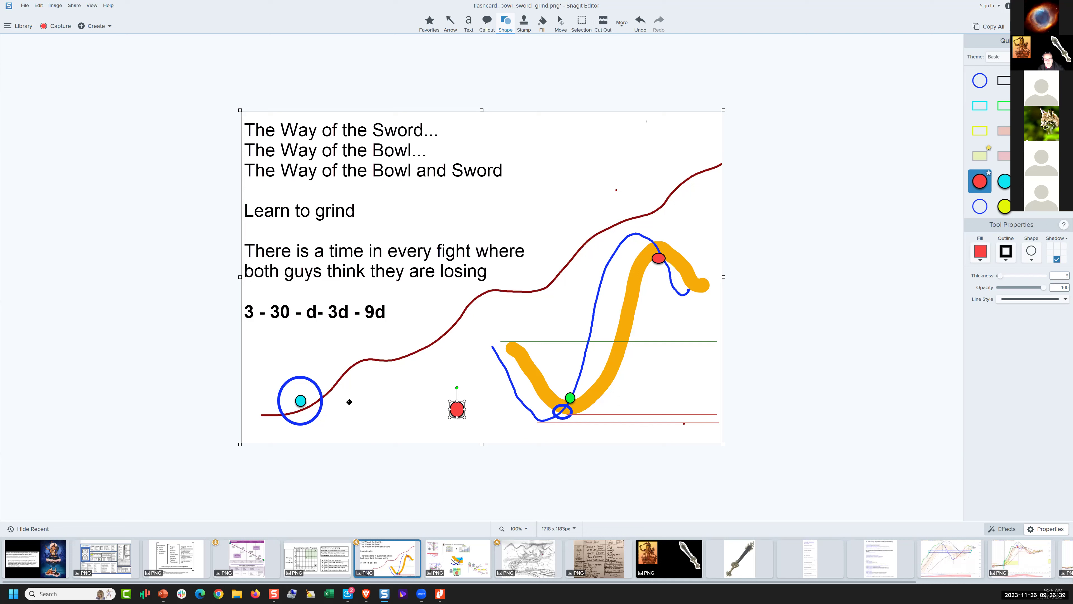
{"action": "left_click_drag", "start_coordinate": [456, 409], "coordinate": [318, 391]}
{"action": "left_click_drag", "start_coordinate": [487, 291], "coordinate": [685, 186]}
{"action": "left_click_drag", "start_coordinate": [325, 429], "coordinate": [487, 352]}
{"action": "left_click_drag", "start_coordinate": [534, 406], "coordinate": [552, 423]}
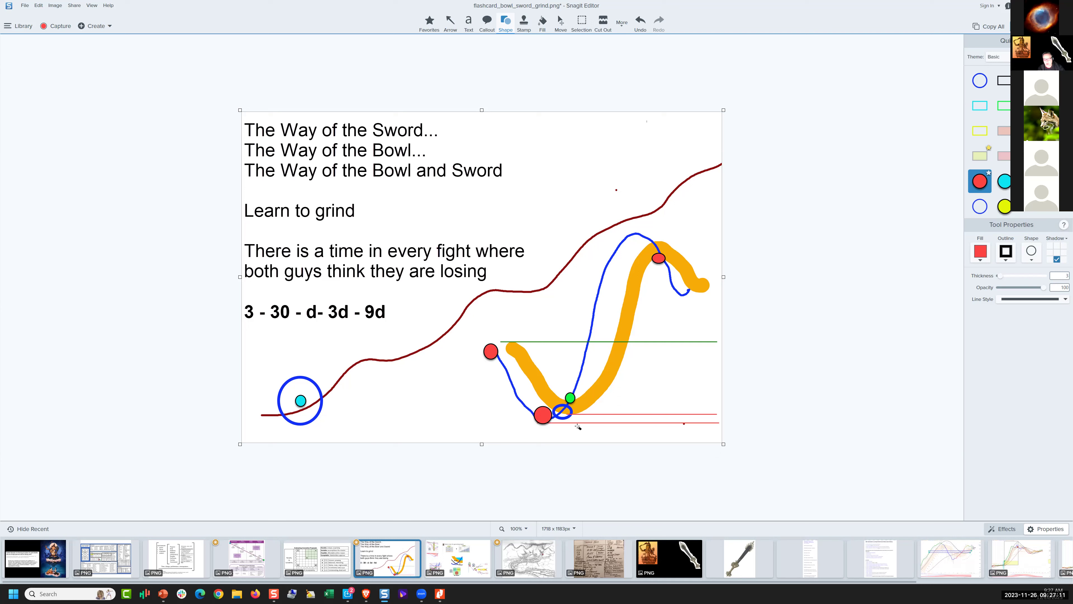
Drop the lower red dot below the curve and draw a small red dot on the lower red line
{"action": "left_click_drag", "start_coordinate": [543, 416], "coordinate": [552, 421]}
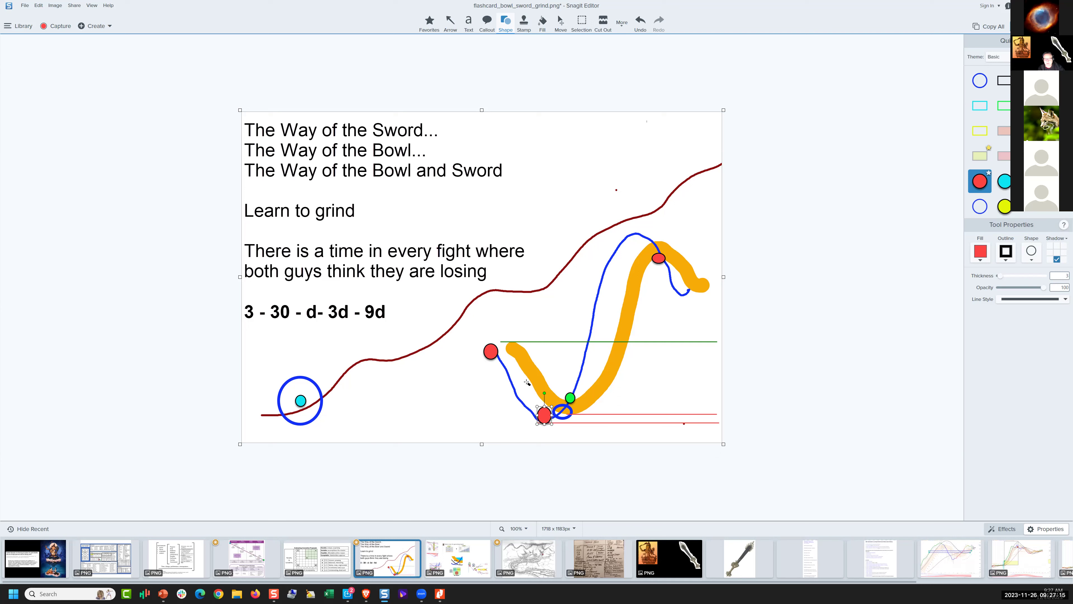
{"action": "left_click_drag", "start_coordinate": [490, 351], "coordinate": [528, 377]}
{"action": "key", "text": "ctrl+z"}
{"action": "left_click", "coordinate": [493, 350]}
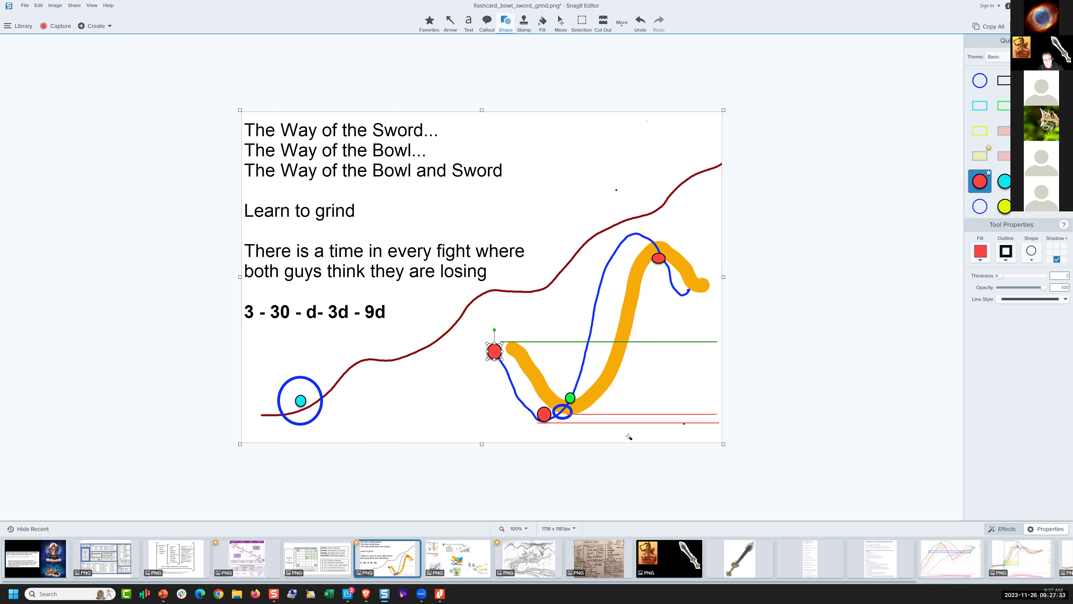
{"action": "left_click_drag", "start_coordinate": [541, 410], "coordinate": [539, 431]}
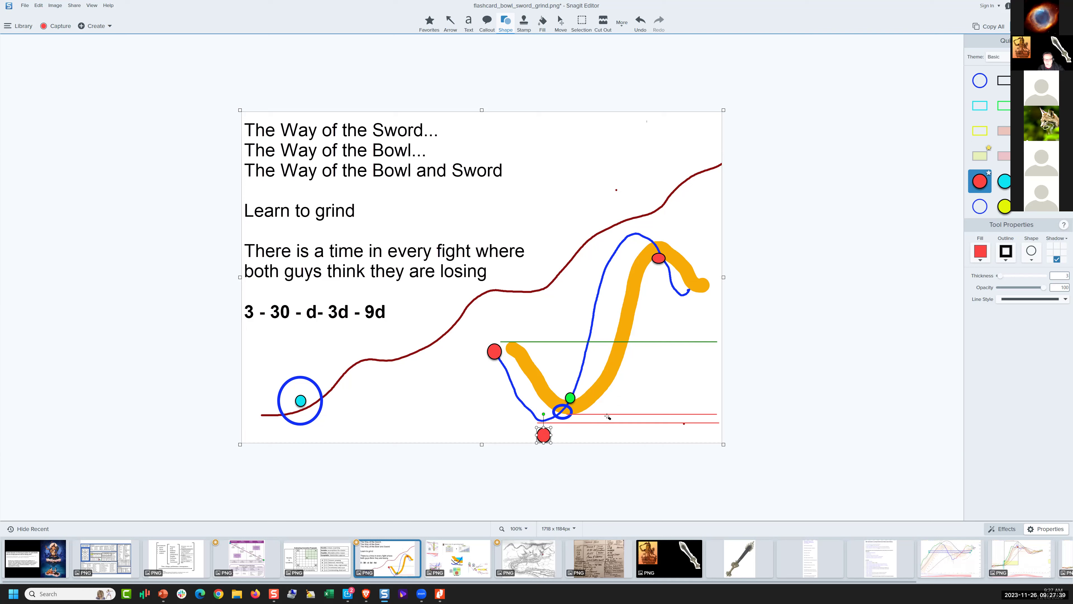
{"action": "left_click_drag", "start_coordinate": [602, 417], "coordinate": [613, 428]}
Fill the small dot black and add more black dots stepping up and left beside it
{"action": "left_click", "coordinate": [980, 251]}
{"action": "left_click", "coordinate": [943, 377]}
{"action": "mouse_move", "coordinate": [613, 401]}
{"action": "left_mouse_down"}
{"action": "mouse_move", "coordinate": [624, 408]}
{"action": "mouse_move", "coordinate": [654, 372]}
{"action": "left_mouse_up"}
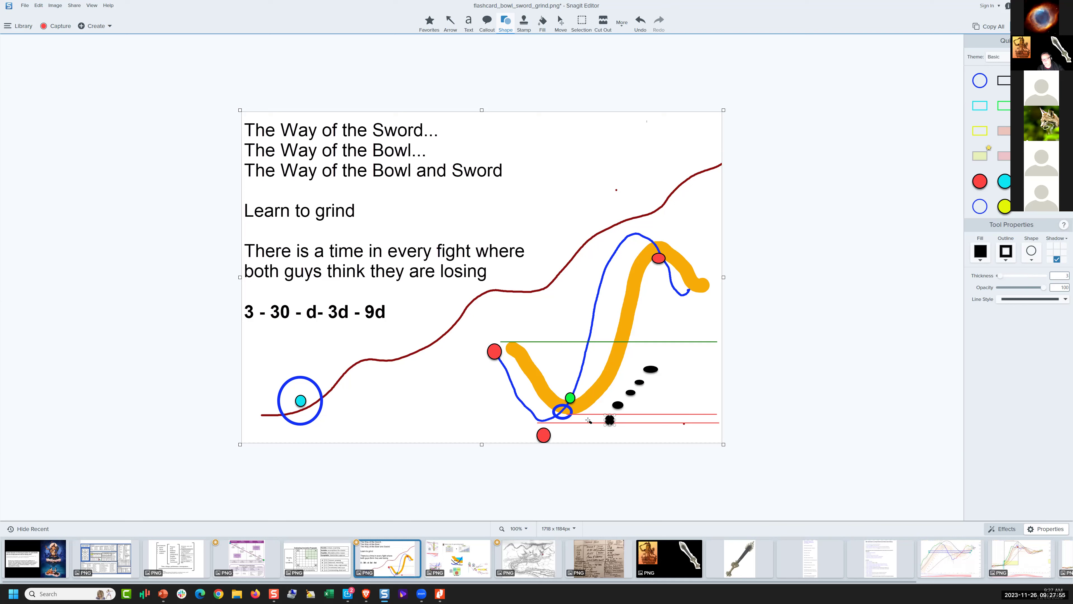
{"action": "left_click_drag", "start_coordinate": [588, 419], "coordinate": [602, 432]}
{"action": "left_click", "coordinate": [545, 436]}
{"action": "left_click", "coordinate": [562, 434]}
Place a vertical black-style arrow beside the black dots and add a small dot below its tip
{"action": "key", "text": "a"}
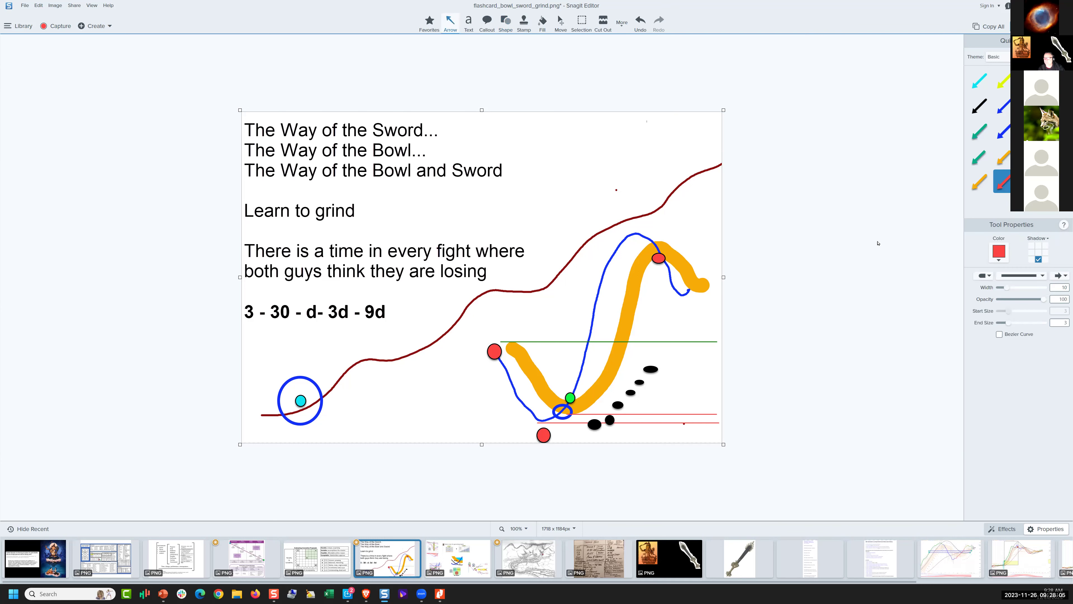
{"action": "left_click_drag", "start_coordinate": [878, 240], "coordinate": [782, 138]}
{"action": "key", "text": "ctrl+z"}
{"action": "left_click", "coordinate": [981, 105]}
{"action": "key", "text": "ctrl+v"}
{"action": "left_click_drag", "start_coordinate": [616, 154], "coordinate": [622, 424]}
{"action": "left_click_drag", "start_coordinate": [579, 486], "coordinate": [573, 475]}
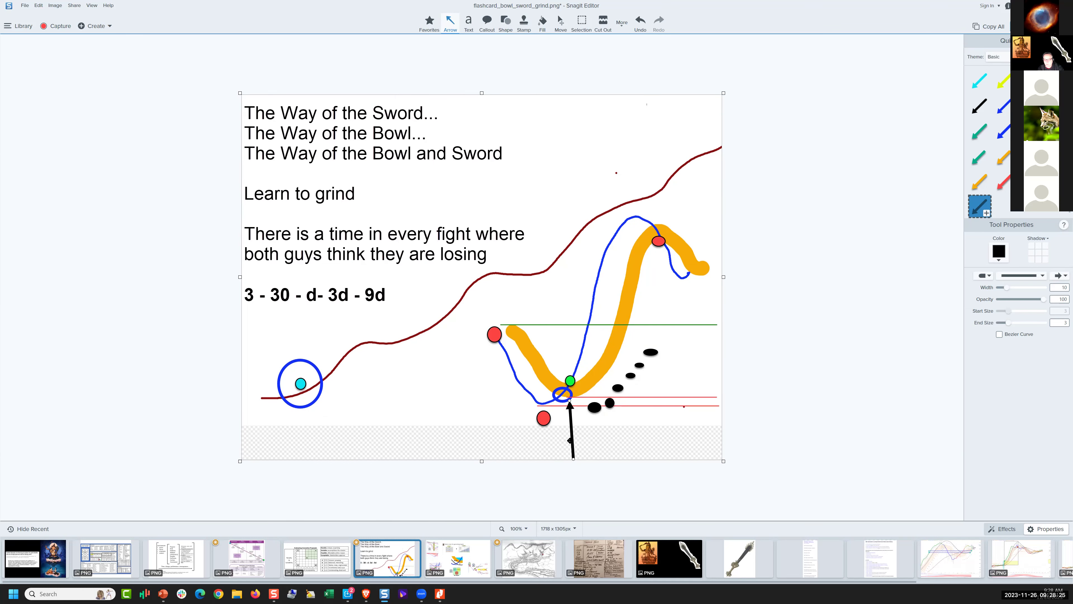
{"action": "mouse_move", "coordinate": [573, 447]}
{"action": "left_mouse_down"}
{"action": "mouse_move", "coordinate": [585, 446]}
{"action": "mouse_move", "coordinate": [597, 397]}
{"action": "mouse_move", "coordinate": [572, 434]}
{"action": "mouse_move", "coordinate": [569, 421]}
{"action": "mouse_move", "coordinate": [549, 437]}
{"action": "mouse_move", "coordinate": [576, 454]}
{"action": "mouse_move", "coordinate": [543, 418]}
{"action": "mouse_move", "coordinate": [540, 453]}
{"action": "mouse_move", "coordinate": [306, 429]}
{"action": "mouse_move", "coordinate": [382, 442]}
{"action": "mouse_move", "coordinate": [493, 436]}
{"action": "mouse_move", "coordinate": [501, 383]}
{"action": "mouse_move", "coordinate": [547, 457]}
{"action": "mouse_move", "coordinate": [558, 445]}
{"action": "mouse_move", "coordinate": [505, 425]}
{"action": "mouse_move", "coordinate": [592, 450]}
{"action": "mouse_move", "coordinate": [566, 449]}
{"action": "mouse_move", "coordinate": [569, 434]}
{"action": "left_mouse_up"}
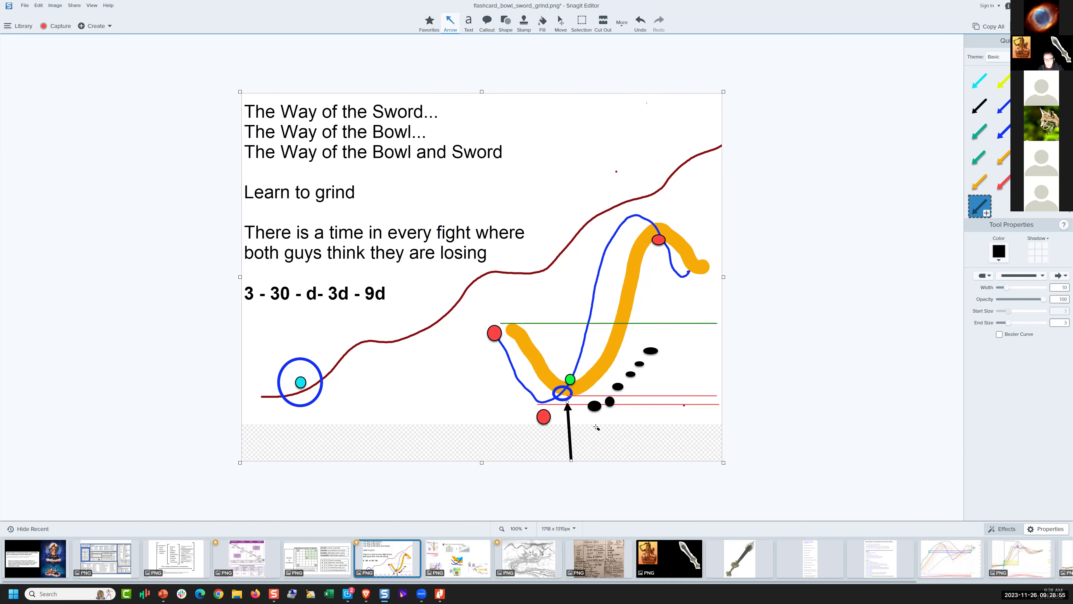
{"action": "left_click", "coordinate": [594, 406]}
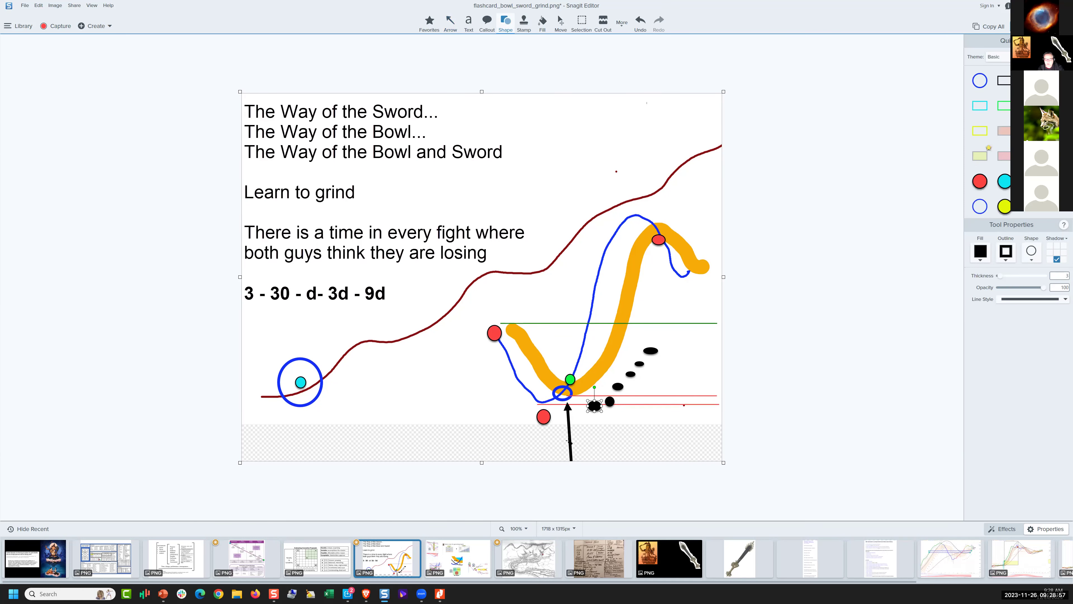
{"action": "left_click", "coordinate": [571, 428]}
{"action": "left_click_drag", "start_coordinate": [562, 422], "coordinate": [567, 427]}
Try the black arrow at several spots, settling right of the orange stroke under the blue hook
{"action": "left_click", "coordinate": [572, 452]}
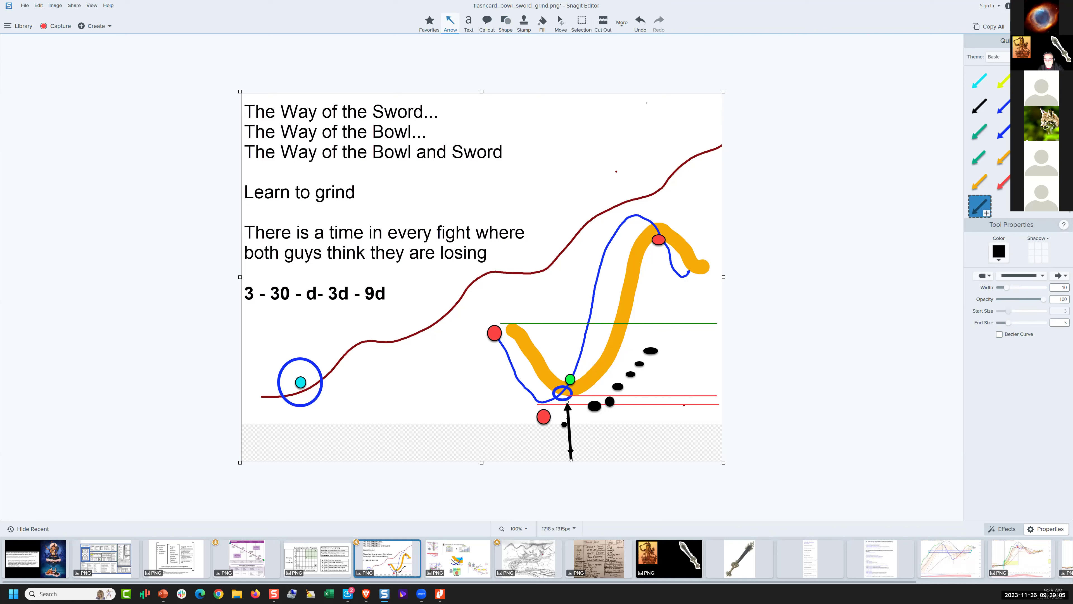
{"action": "left_click_drag", "start_coordinate": [566, 453], "coordinate": [620, 457]}
{"action": "left_click_drag", "start_coordinate": [619, 444], "coordinate": [606, 406]}
{"action": "left_click_drag", "start_coordinate": [690, 229], "coordinate": [626, 459]}
{"action": "left_click_drag", "start_coordinate": [497, 375], "coordinate": [585, 430]}
{"action": "mouse_move", "coordinate": [579, 366]}
{"action": "left_mouse_down"}
{"action": "mouse_move", "coordinate": [589, 310]}
{"action": "mouse_move", "coordinate": [557, 305]}
{"action": "mouse_move", "coordinate": [546, 335]}
{"action": "mouse_move", "coordinate": [584, 389]}
{"action": "mouse_move", "coordinate": [564, 421]}
{"action": "mouse_move", "coordinate": [600, 451]}
{"action": "mouse_move", "coordinate": [600, 477]}
{"action": "mouse_move", "coordinate": [576, 435]}
{"action": "mouse_move", "coordinate": [594, 372]}
{"action": "mouse_move", "coordinate": [482, 377]}
{"action": "mouse_move", "coordinate": [592, 373]}
{"action": "mouse_move", "coordinate": [627, 306]}
{"action": "mouse_move", "coordinate": [596, 336]}
{"action": "mouse_move", "coordinate": [646, 274]}
{"action": "mouse_move", "coordinate": [590, 328]}
{"action": "mouse_move", "coordinate": [560, 379]}
{"action": "mouse_move", "coordinate": [613, 317]}
{"action": "left_mouse_up"}
{"action": "mouse_move", "coordinate": [648, 281]}
{"action": "left_mouse_down"}
{"action": "mouse_move", "coordinate": [666, 317]}
{"action": "mouse_move", "coordinate": [640, 384]}
{"action": "mouse_move", "coordinate": [608, 418]}
{"action": "mouse_move", "coordinate": [562, 439]}
{"action": "mouse_move", "coordinate": [619, 304]}
{"action": "mouse_move", "coordinate": [500, 391]}
{"action": "mouse_move", "coordinate": [492, 373]}
{"action": "mouse_move", "coordinate": [549, 444]}
{"action": "mouse_move", "coordinate": [576, 421]}
{"action": "mouse_move", "coordinate": [607, 298]}
{"action": "mouse_move", "coordinate": [638, 267]}
{"action": "mouse_move", "coordinate": [625, 279]}
{"action": "mouse_move", "coordinate": [685, 327]}
{"action": "left_mouse_up"}
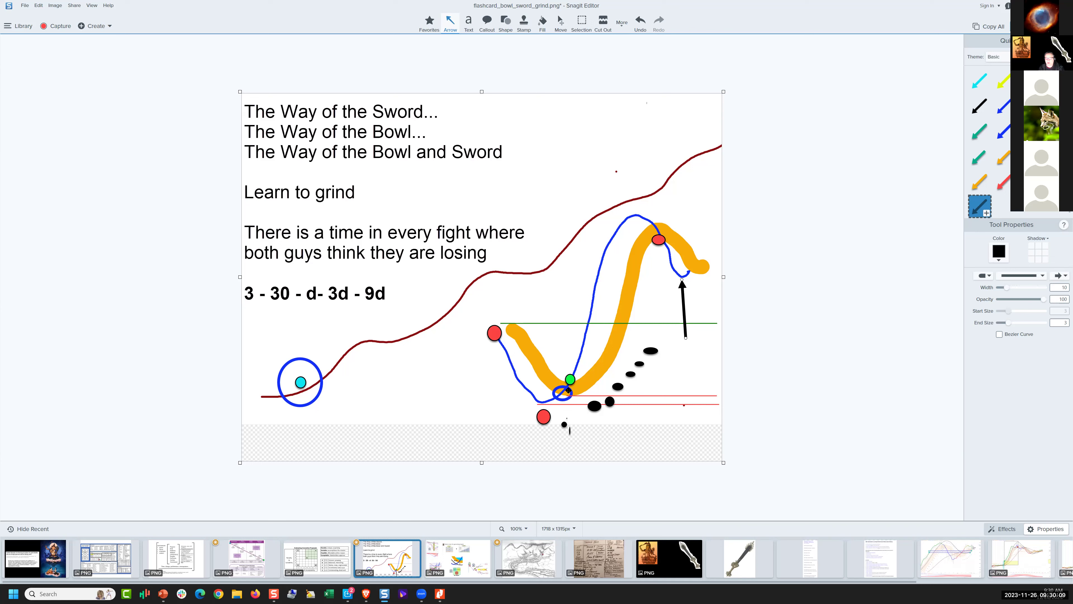
Step back and forth through earlier arrow positions with undo/redo, then nudge it up and right
{"action": "left_click_drag", "start_coordinate": [568, 389], "coordinate": [668, 292]}
{"action": "key", "text": "ctrl+z"}
{"action": "key", "text": "ctrl+z"}
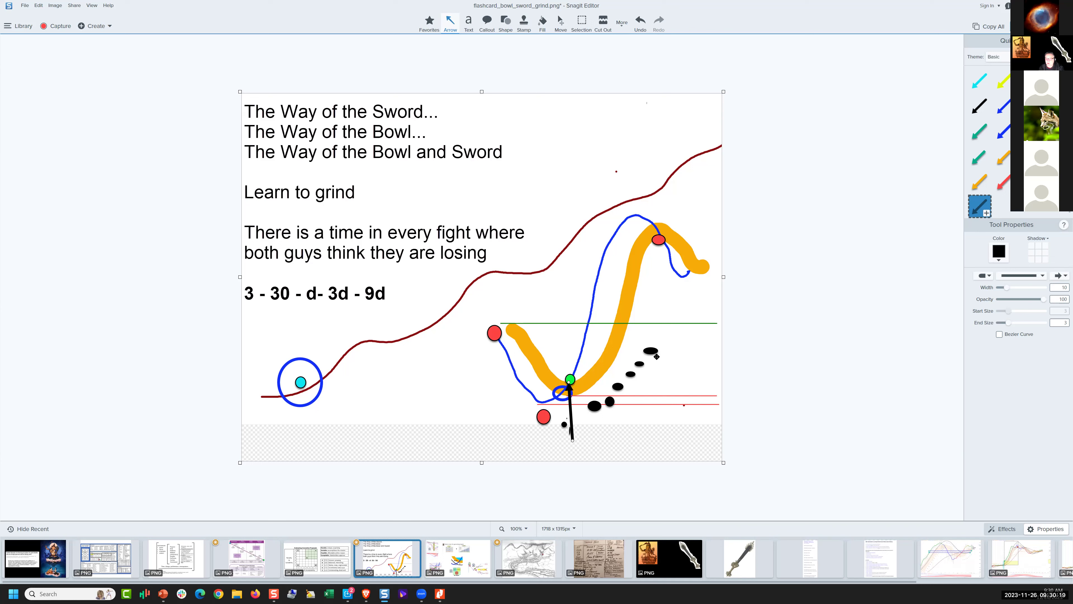
{"action": "key", "text": "ctrl+y"}
{"action": "key", "text": "ctrl+y"}
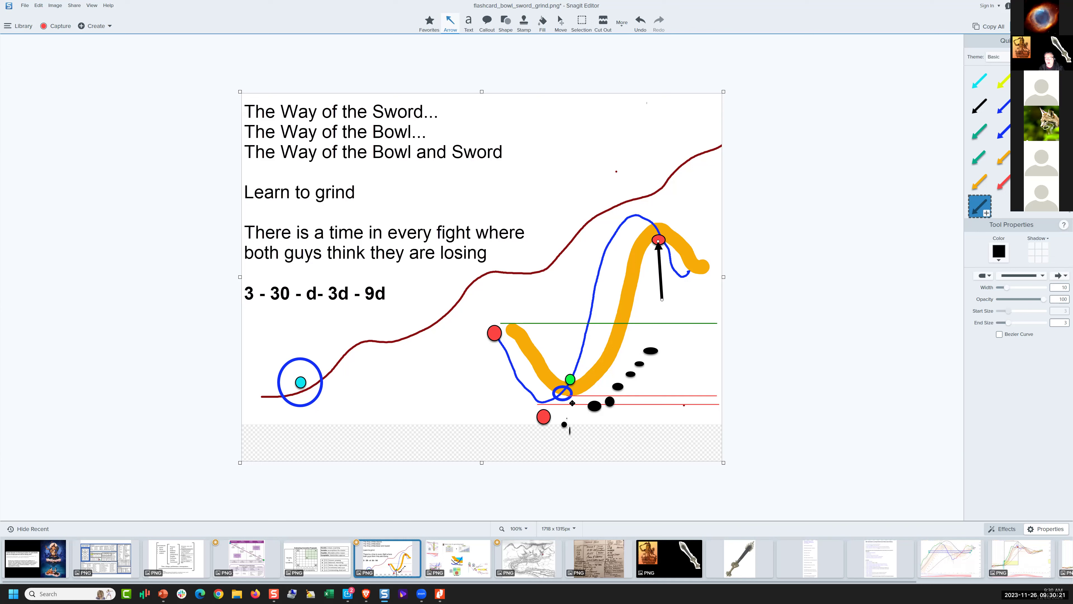
{"action": "key", "text": "ctrl+z"}
{"action": "key", "text": "ctrl+z"}
{"action": "key", "text": "ctrl+z"}
{"action": "key", "text": "ctrl+z"}
{"action": "key", "text": "ctrl+z"}
{"action": "key", "text": "ctrl+z"}
{"action": "key", "text": "ctrl+y"}
{"action": "key", "text": "ctrl+y"}
{"action": "key", "text": "ctrl+y"}
{"action": "key", "text": "ctrl+z"}
{"action": "key", "text": "ctrl+z"}
{"action": "key", "text": "ctrl+y"}
{"action": "key", "text": "Up"}
{"action": "key", "text": "Up"}
{"action": "key", "text": "Up"}
{"action": "key", "text": "Up"}
{"action": "key", "text": "Up"}
{"action": "key", "text": "Up"}
{"action": "key", "text": "Right"}
Drag and nudge the arrow right of the dots until its tip meets the green line
{"action": "left_click_drag", "start_coordinate": [695, 397], "coordinate": [498, 372]}
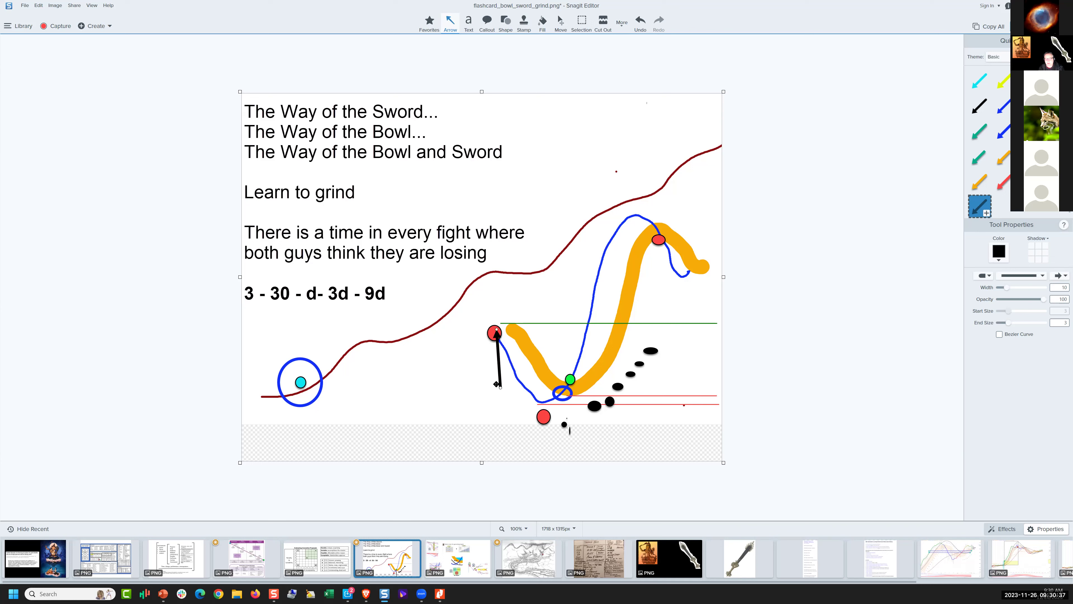
{"action": "left_click_drag", "start_coordinate": [516, 428], "coordinate": [771, 330]}
{"action": "left_click_drag", "start_coordinate": [496, 353], "coordinate": [699, 344]}
{"action": "key", "text": "Up"}
{"action": "key", "text": "Up"}
{"action": "key", "text": "Left"}
{"action": "left_click_drag", "start_coordinate": [698, 345], "coordinate": [671, 376]}
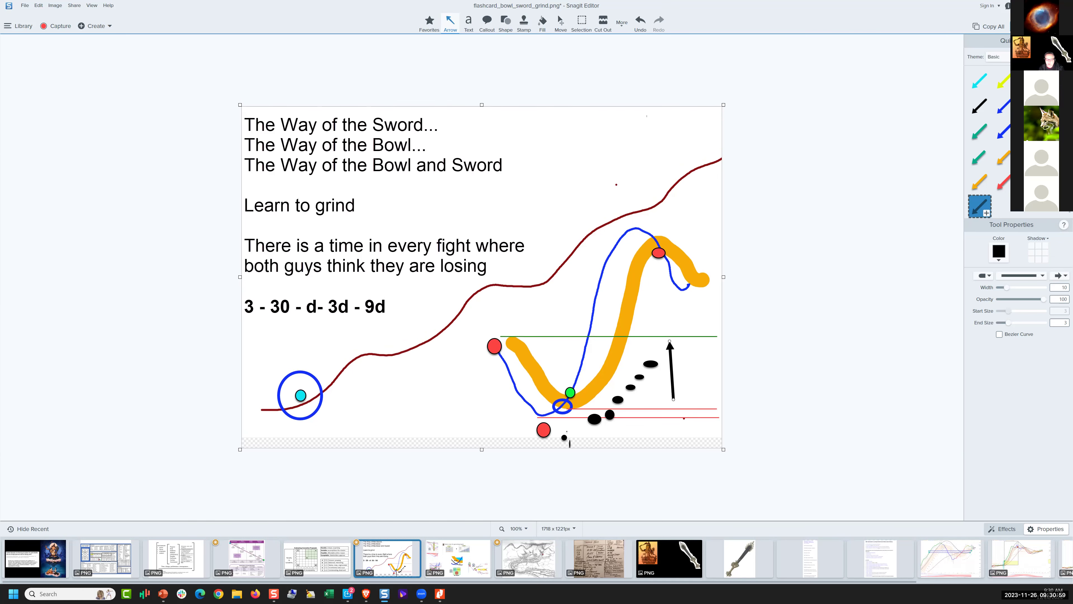
Move the black arrow up under 'Learn to grind' and add a second arrow pointing left at it
{"action": "left_click_drag", "start_coordinate": [610, 414], "coordinate": [609, 409]}
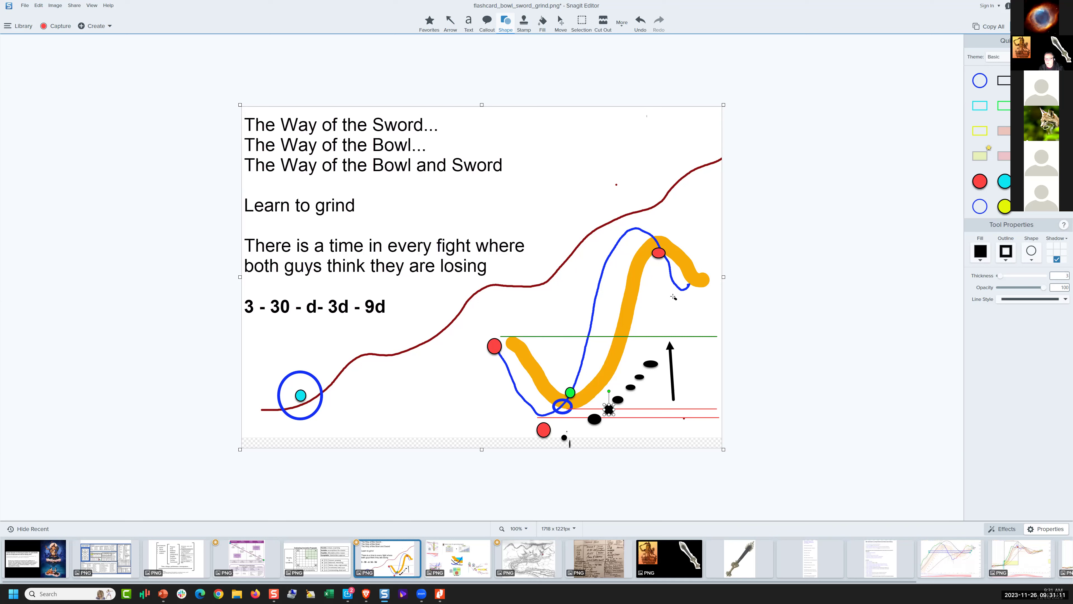
{"action": "left_click", "coordinate": [657, 366]}
{"action": "mouse_move", "coordinate": [671, 372]}
{"action": "left_mouse_down"}
{"action": "mouse_move", "coordinate": [596, 397]}
{"action": "mouse_move", "coordinate": [567, 425]}
{"action": "mouse_move", "coordinate": [627, 253]}
{"action": "mouse_move", "coordinate": [696, 317]}
{"action": "mouse_move", "coordinate": [647, 260]}
{"action": "mouse_move", "coordinate": [578, 398]}
{"action": "mouse_move", "coordinate": [500, 400]}
{"action": "mouse_move", "coordinate": [507, 409]}
{"action": "left_mouse_up"}
{"action": "mouse_move", "coordinate": [585, 402]}
{"action": "left_mouse_down"}
{"action": "mouse_move", "coordinate": [657, 300]}
{"action": "mouse_move", "coordinate": [683, 342]}
{"action": "mouse_move", "coordinate": [677, 386]}
{"action": "mouse_move", "coordinate": [643, 420]}
{"action": "mouse_move", "coordinate": [595, 441]}
{"action": "mouse_move", "coordinate": [637, 437]}
{"action": "mouse_move", "coordinate": [503, 406]}
{"action": "mouse_move", "coordinate": [266, 244]}
{"action": "left_mouse_up"}
{"action": "left_click_drag", "start_coordinate": [365, 205], "coordinate": [442, 202]}
{"action": "left_click_drag", "start_coordinate": [266, 232], "coordinate": [337, 241]}
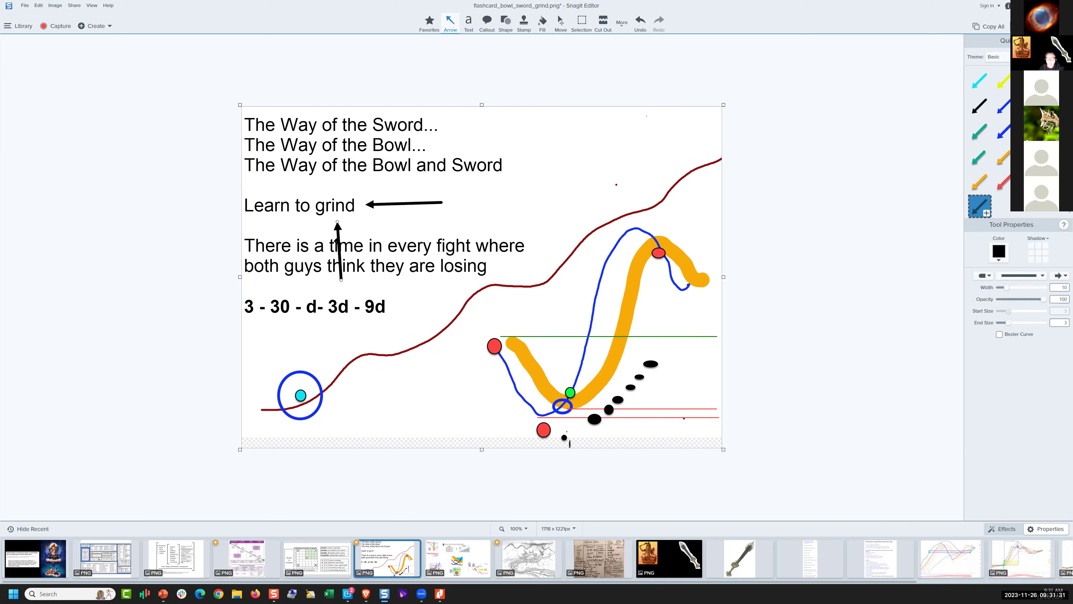
Draw a translucent yellow box over 'Learn to grind' and select the vertical arrow
{"action": "left_click", "coordinate": [505, 21]}
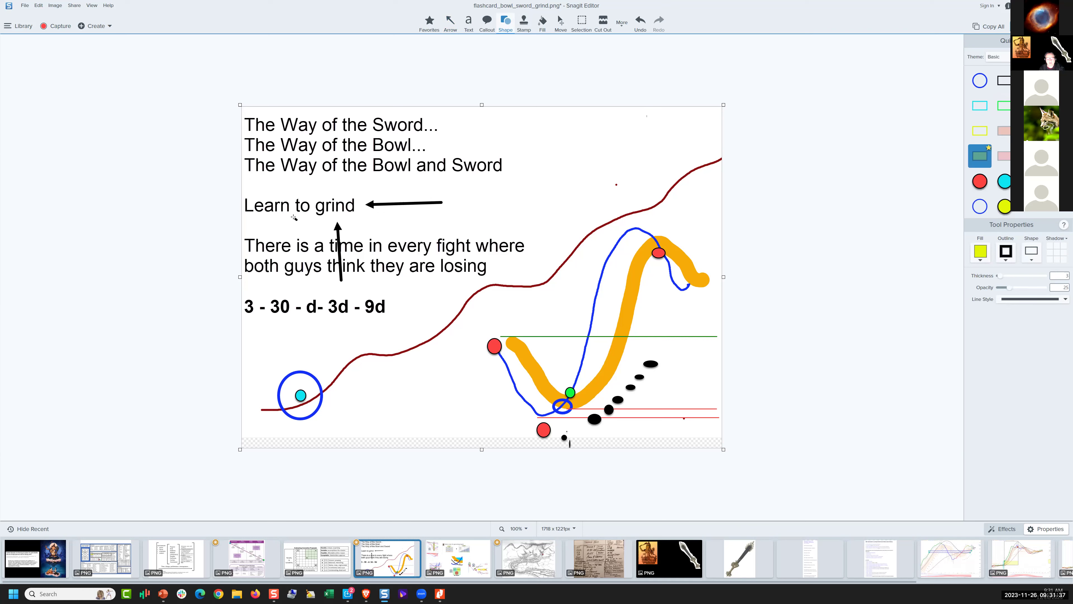
{"action": "mouse_move", "coordinate": [242, 195]}
{"action": "left_mouse_down"}
{"action": "mouse_move", "coordinate": [256, 213]}
{"action": "mouse_move", "coordinate": [360, 218]}
{"action": "left_mouse_up"}
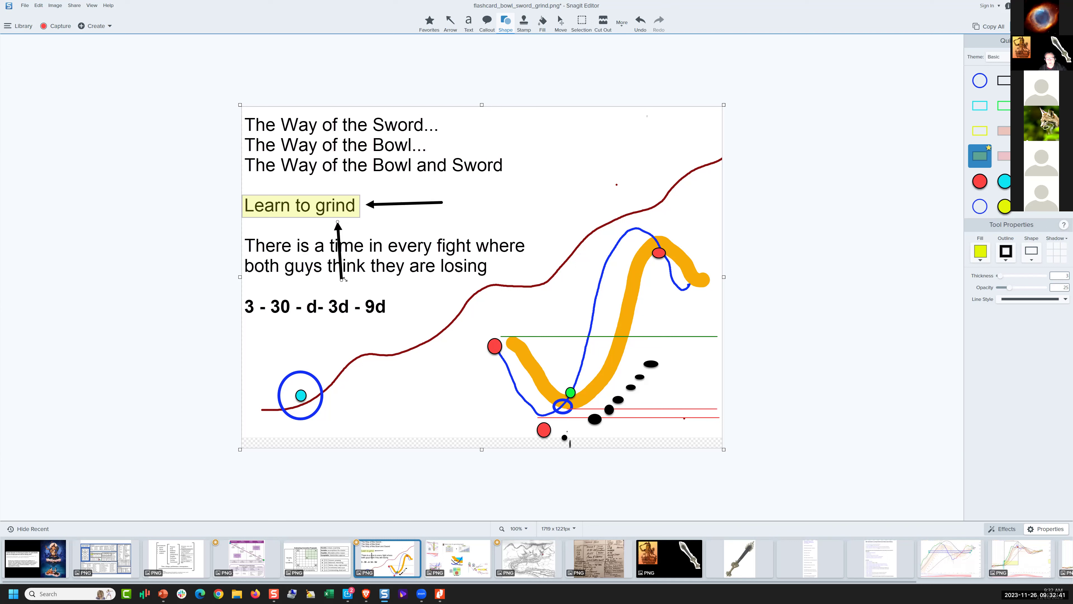
{"action": "left_click", "coordinate": [342, 279]}
Swing the arrow horizontal under 'Learn to grind' and draw a diagonal arrow from the blue circle to the red dot
{"action": "mouse_move", "coordinate": [342, 280]}
{"action": "left_mouse_down"}
{"action": "mouse_move", "coordinate": [438, 212]}
{"action": "mouse_move", "coordinate": [446, 189]}
{"action": "mouse_move", "coordinate": [366, 192]}
{"action": "left_mouse_up"}
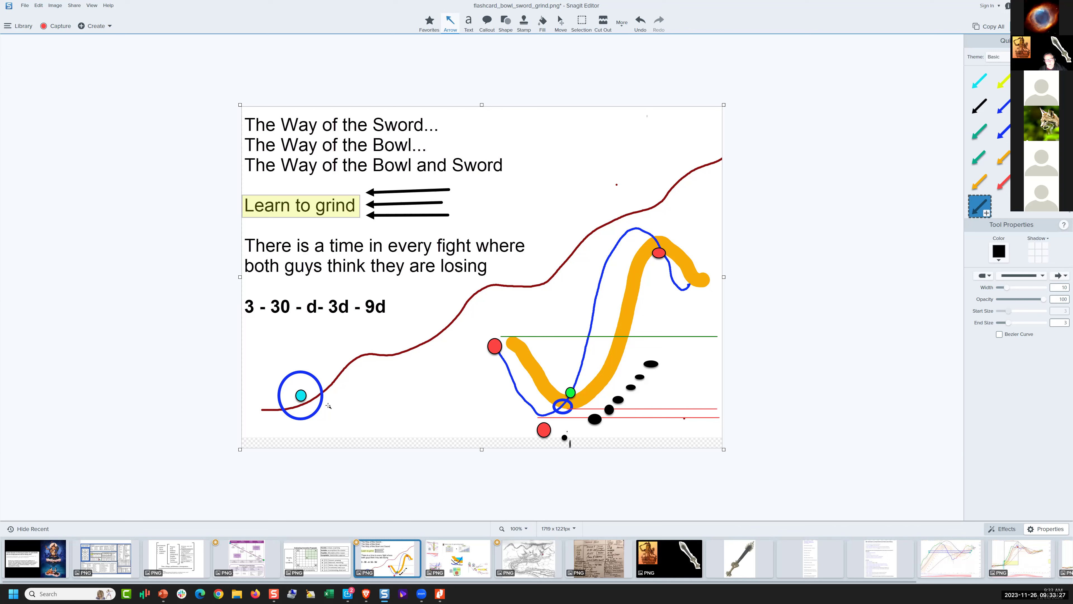
{"action": "left_click_drag", "start_coordinate": [328, 405], "coordinate": [482, 348]}
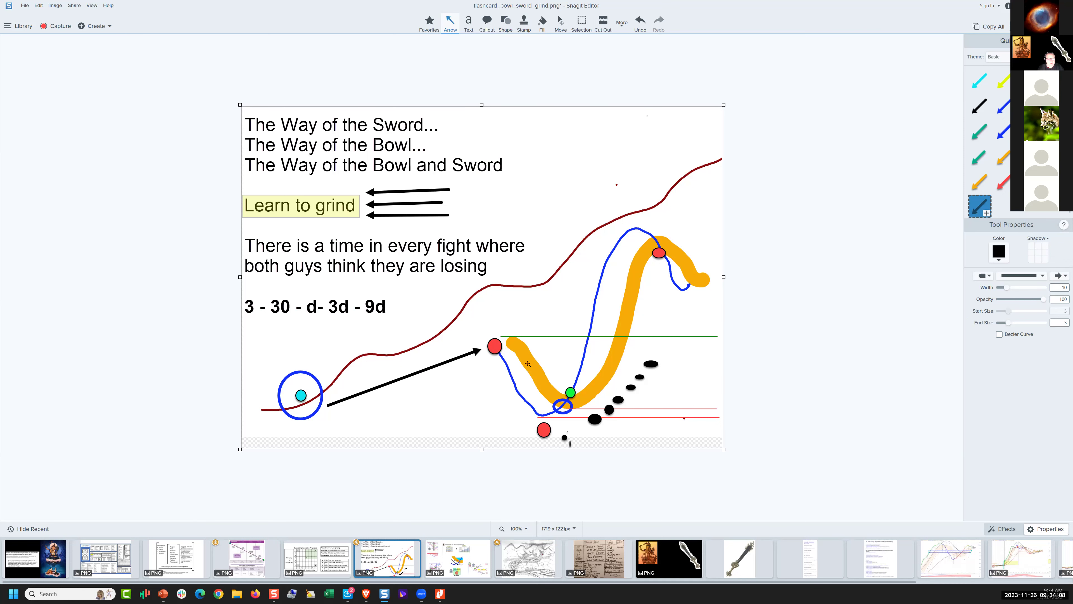
Open ecosystem19.png from the Recent tray
{"action": "left_click", "coordinate": [240, 557]}
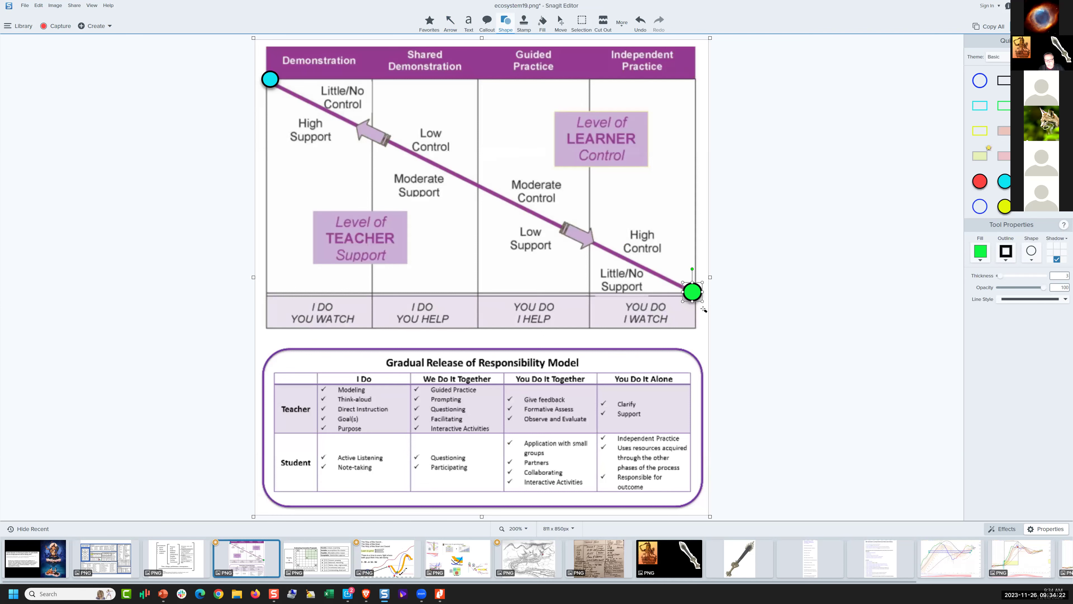
Return to flashcard_bowl_sword_grind.png and pull the diagonal arrow's tail onto the blue circle
{"action": "left_click", "coordinate": [387, 558]}
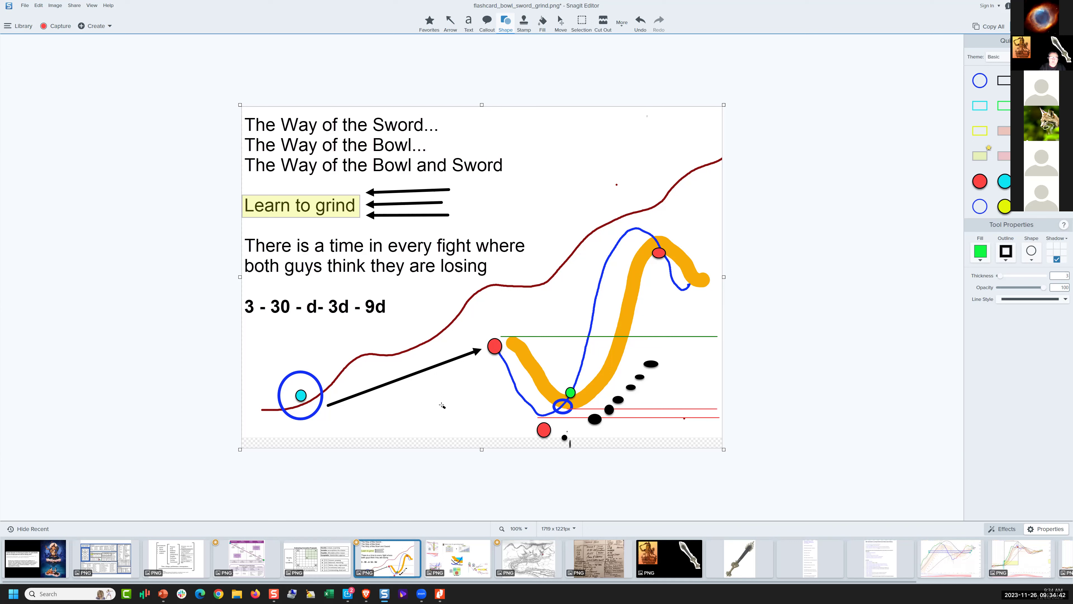
{"action": "left_click", "coordinate": [369, 397]}
{"action": "left_click_drag", "start_coordinate": [329, 404], "coordinate": [323, 395]}
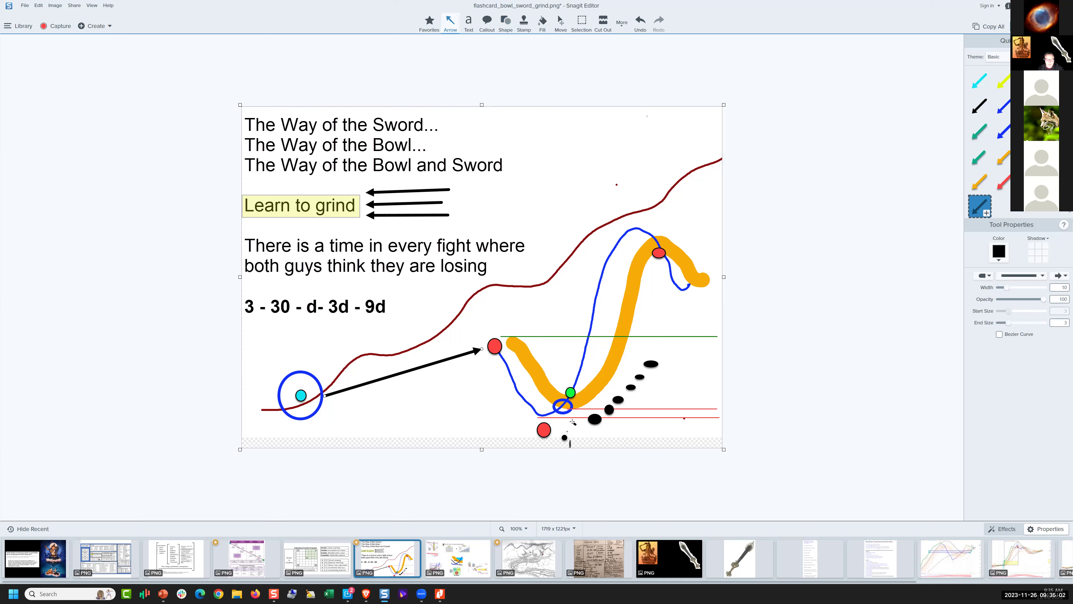
Add a small black dot below the row, then delete it and another stray dot
{"action": "key", "text": "u"}
{"action": "left_click_drag", "start_coordinate": [573, 422], "coordinate": [584, 433]}
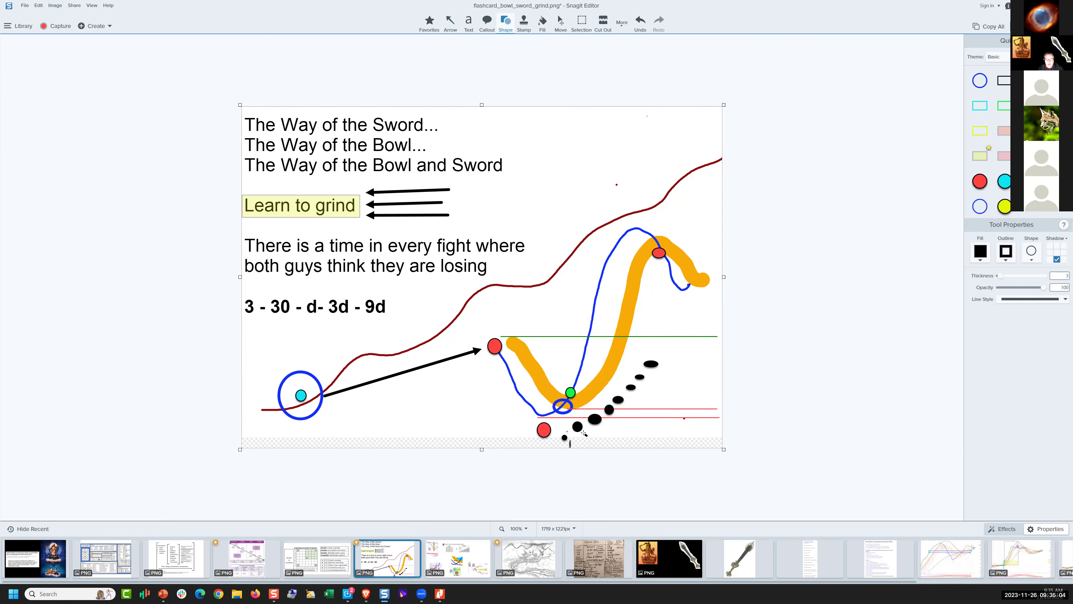
{"action": "left_click", "coordinate": [579, 424]}
{"action": "left_click_drag", "start_coordinate": [578, 421], "coordinate": [583, 422]}
{"action": "key", "text": "Delete"}
{"action": "left_click", "coordinate": [565, 437]}
{"action": "key", "text": "Delete"}
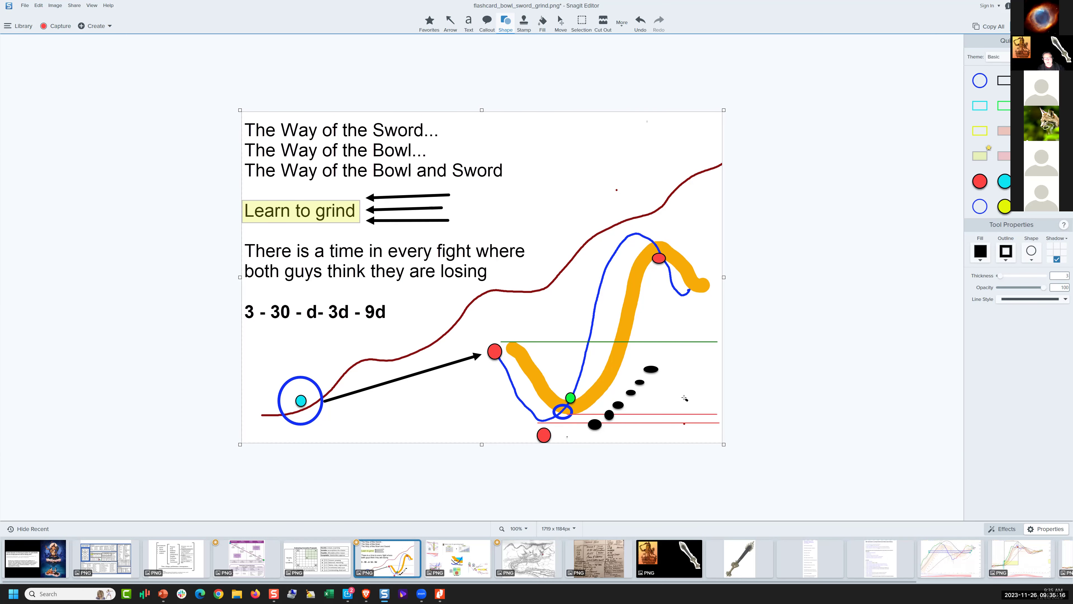
Resize the black ovals into a rising row and draw a large blue circle around the lower curves
{"action": "left_click", "coordinate": [631, 392]}
{"action": "left_click_drag", "start_coordinate": [625, 396], "coordinate": [623, 401]}
{"action": "left_click", "coordinate": [641, 381]}
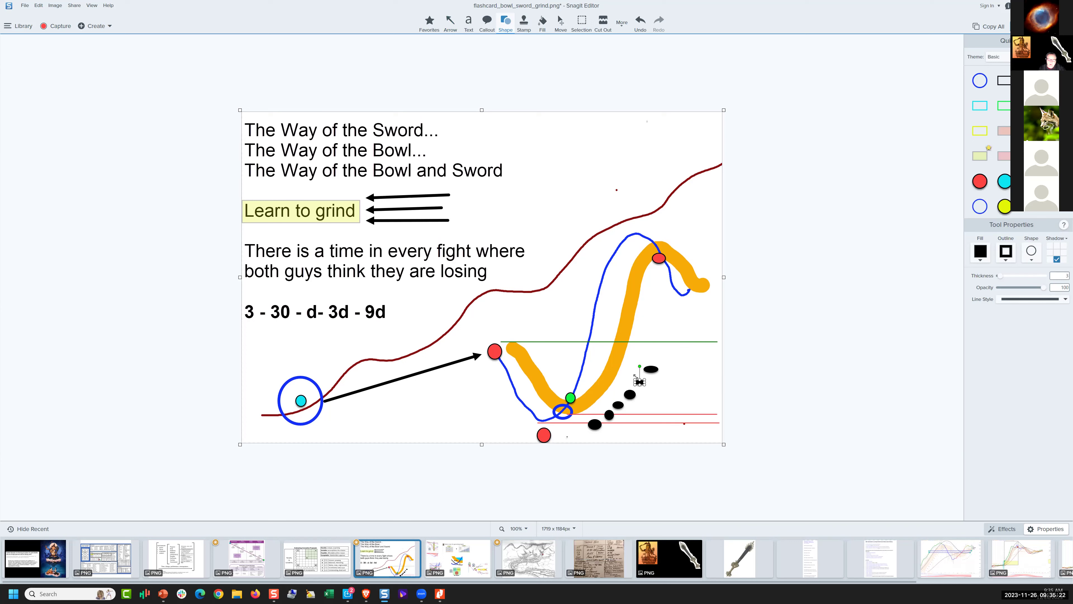
{"action": "left_click_drag", "start_coordinate": [636, 374], "coordinate": [635, 370]}
{"action": "left_click", "coordinate": [721, 410]}
{"action": "left_click", "coordinate": [652, 369]}
{"action": "left_click_drag", "start_coordinate": [660, 364], "coordinate": [656, 363]}
{"action": "left_click", "coordinate": [619, 404]}
{"action": "left_click_drag", "start_coordinate": [623, 401], "coordinate": [624, 397]}
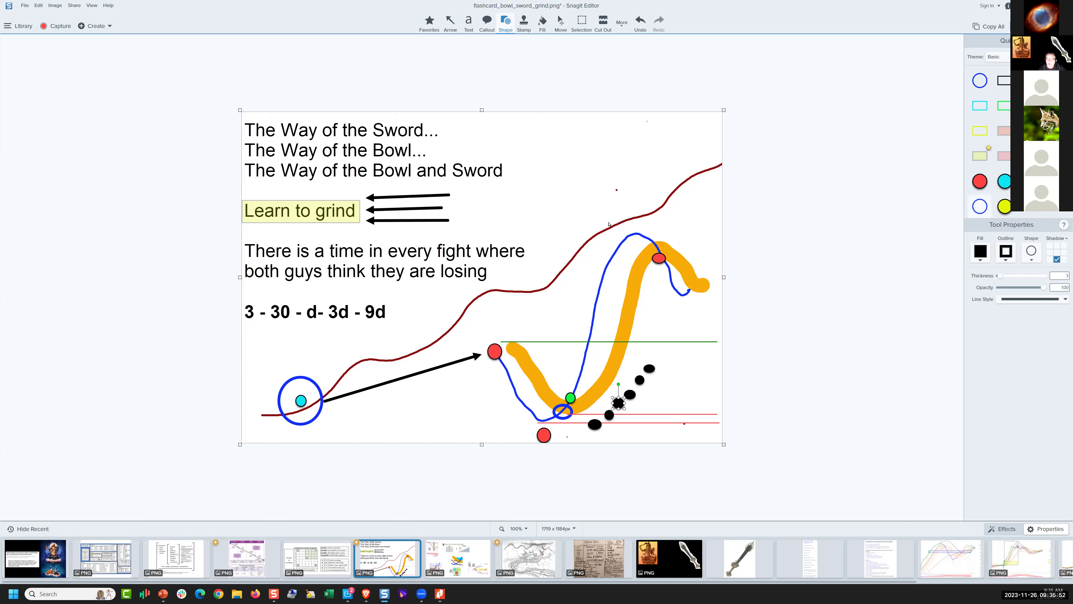
{"action": "left_click_drag", "start_coordinate": [474, 215], "coordinate": [682, 436]}
{"action": "left_click_drag", "start_coordinate": [738, 466], "coordinate": [737, 465]}
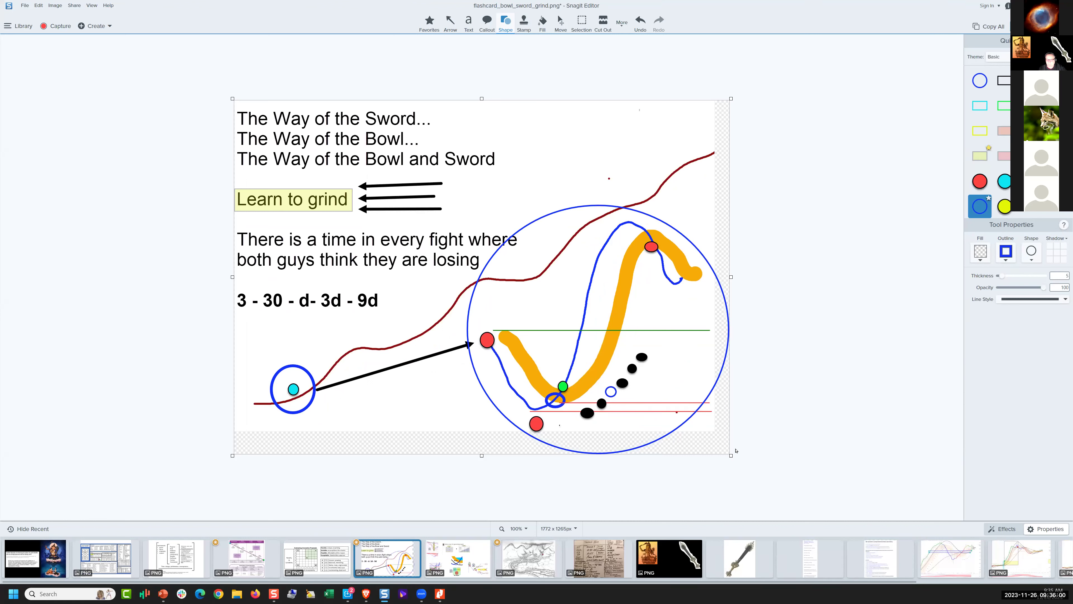
Give the small circle a black fill and black outline
{"action": "left_click", "coordinate": [610, 392]}
{"action": "left_click", "coordinate": [981, 259]}
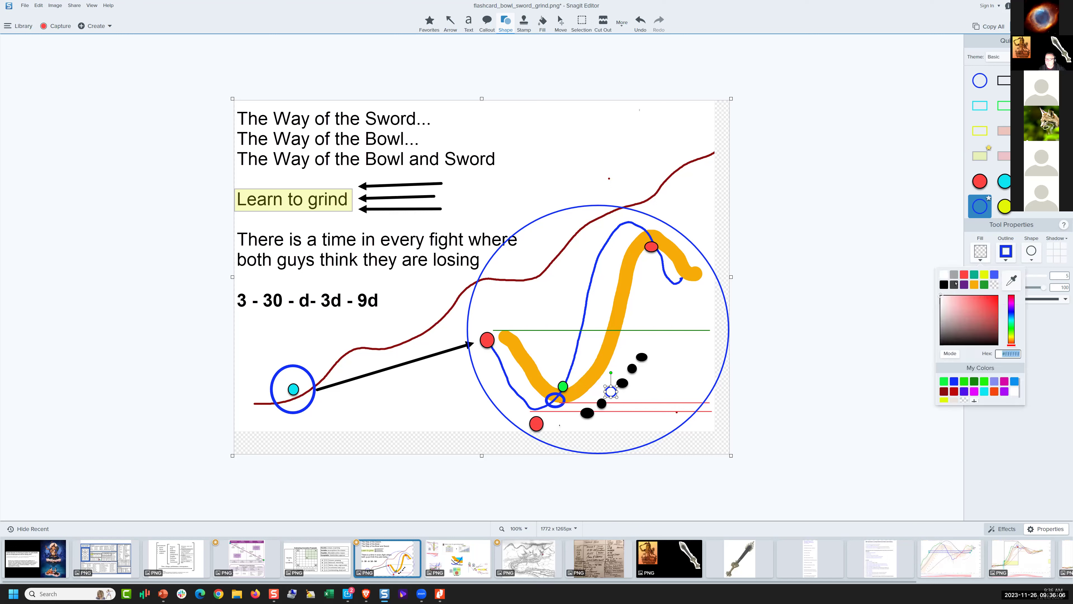
{"action": "left_click", "coordinate": [944, 285]}
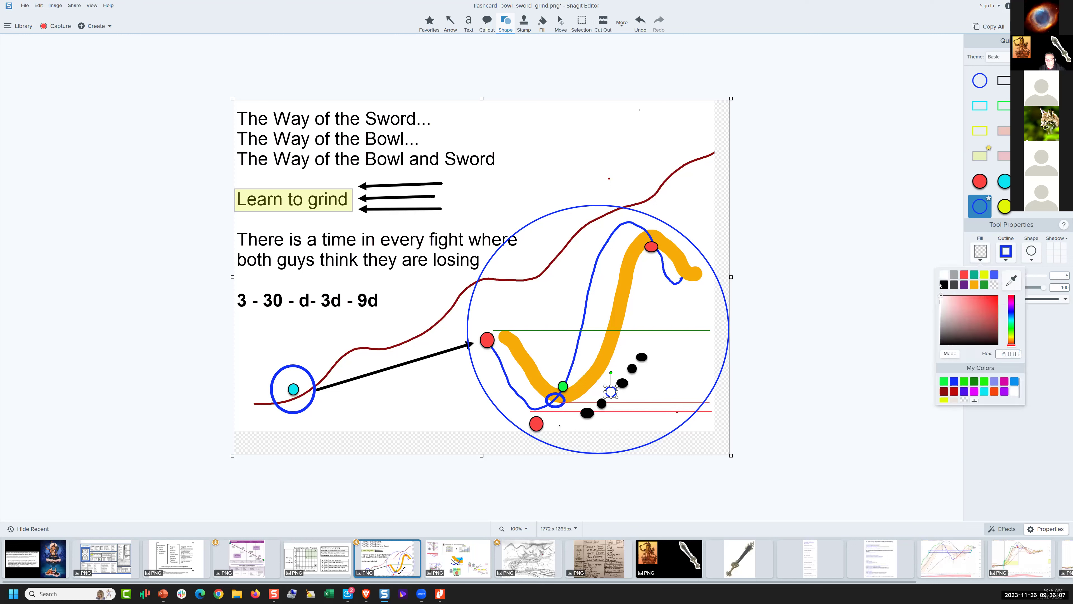
{"action": "left_click", "coordinate": [1006, 260]}
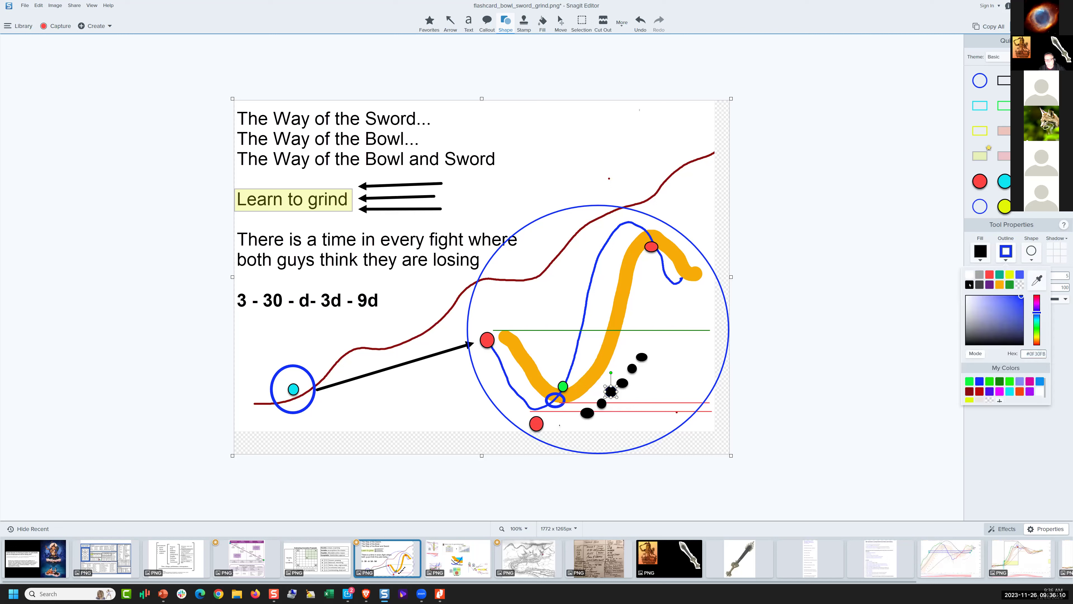
{"action": "left_click", "coordinate": [819, 314]}
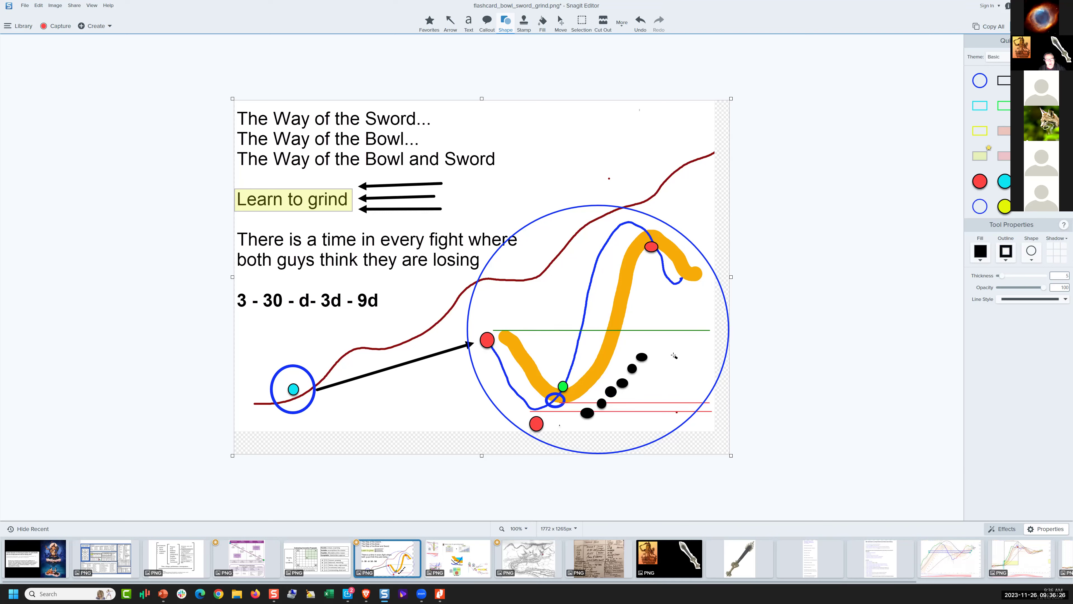
Shrink the large blue circle, ring the green dot with a smaller blue circle, then open ecosystem19.png
{"action": "left_click", "coordinate": [542, 217]}
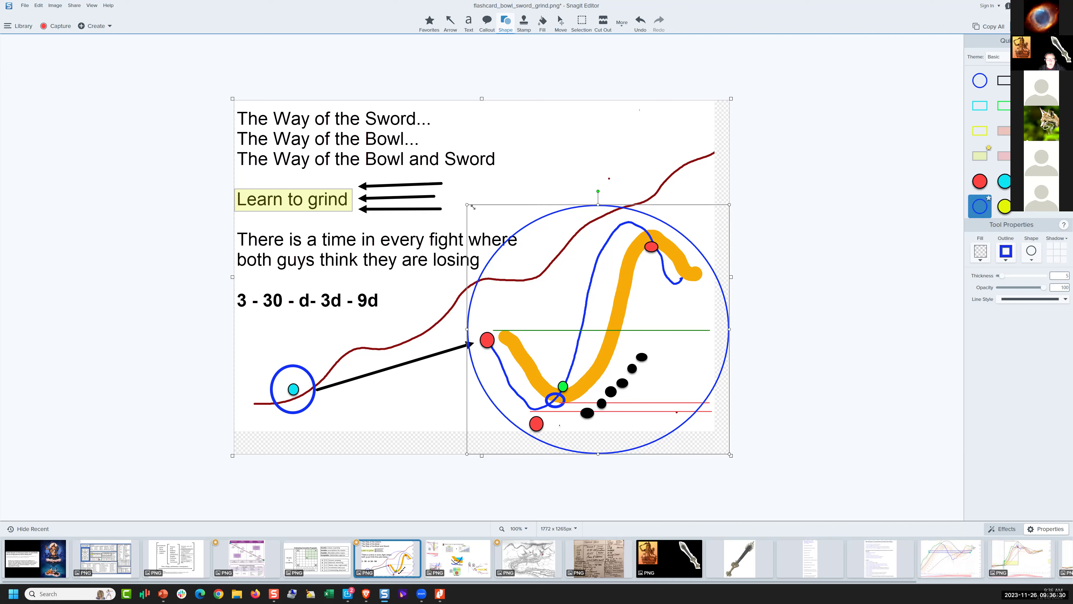
{"action": "left_click_drag", "start_coordinate": [466, 204], "coordinate": [471, 213]}
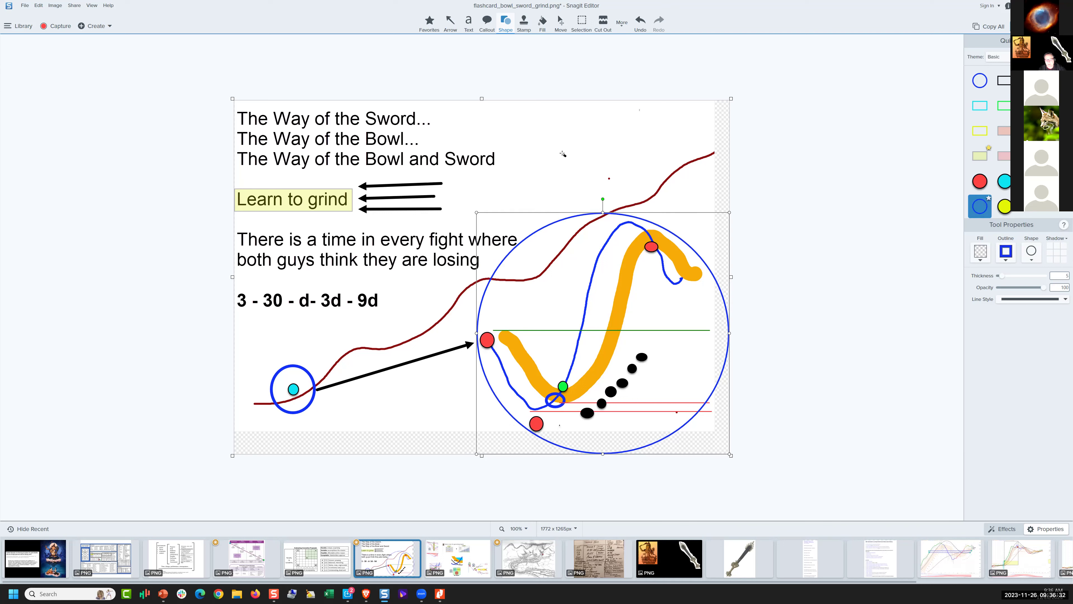
{"action": "left_click", "coordinate": [602, 131]}
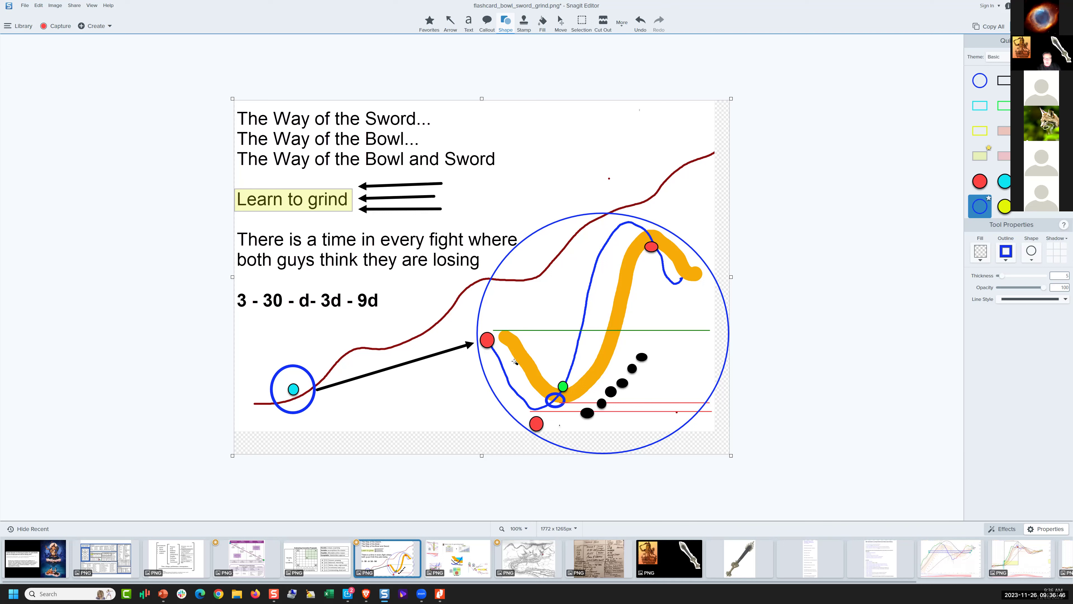
{"action": "mouse_move", "coordinate": [513, 361]}
{"action": "left_mouse_down"}
{"action": "mouse_move", "coordinate": [554, 426]}
{"action": "mouse_move", "coordinate": [591, 451]}
{"action": "mouse_move", "coordinate": [579, 435]}
{"action": "left_mouse_up"}
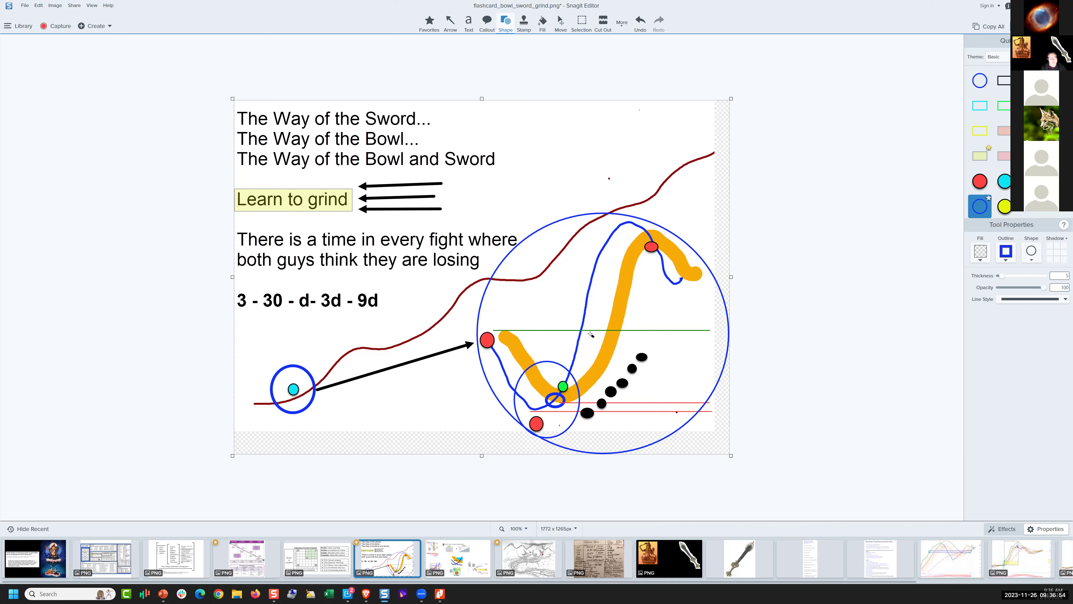
{"action": "left_click", "coordinate": [552, 362]}
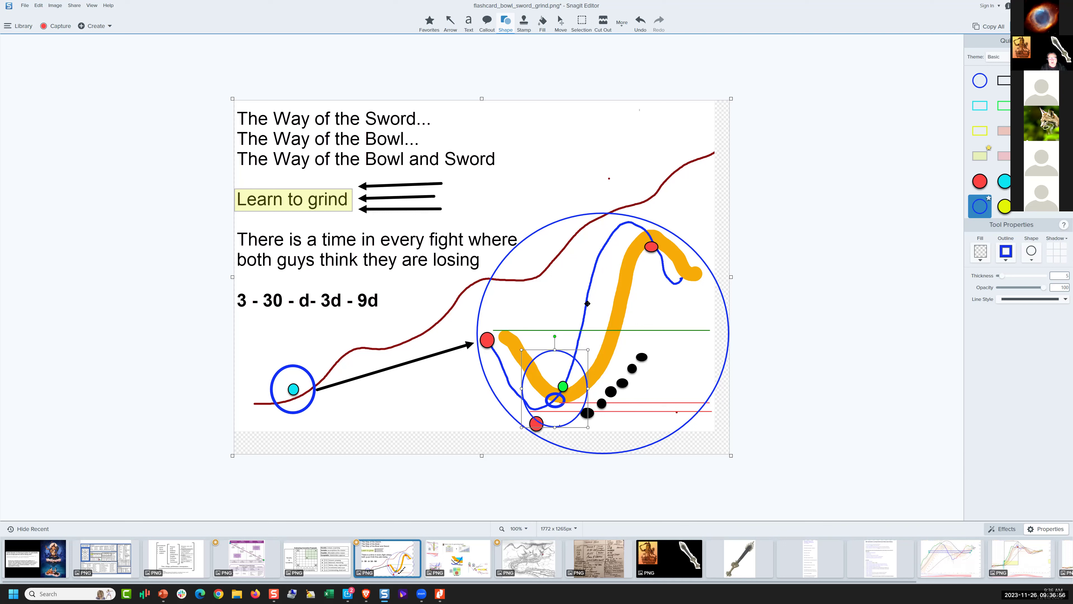
{"action": "left_click_drag", "start_coordinate": [552, 362], "coordinate": [569, 345]}
{"action": "left_click", "coordinate": [247, 556]}
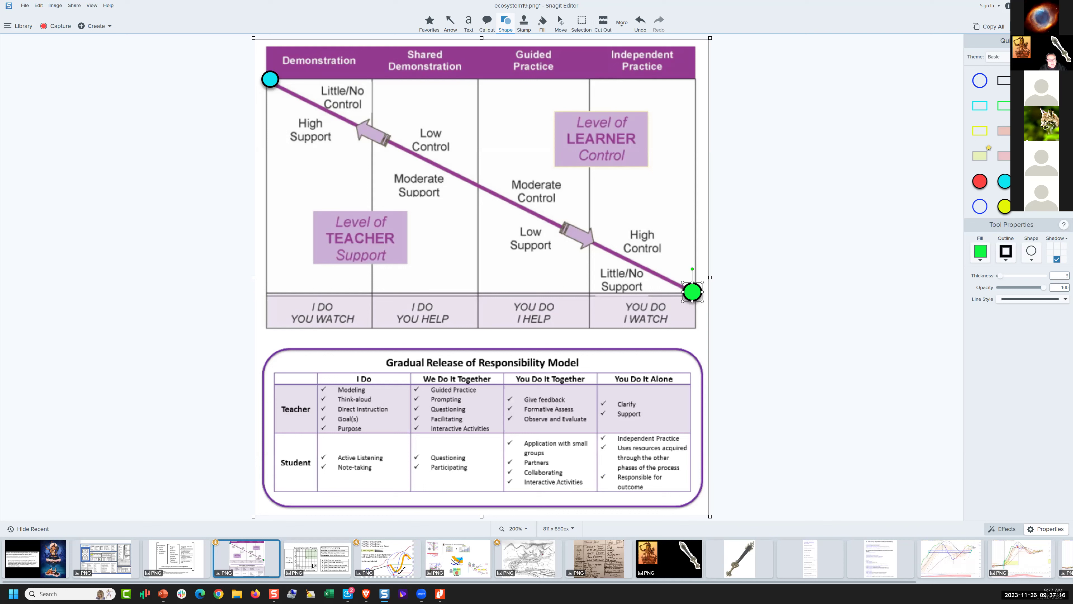
Reorder the Recent tray so the purple diagram image follows the flashcard, and edit it
{"action": "mouse_move", "coordinate": [382, 555]}
{"action": "left_click", "coordinate": [388, 565]}
{"action": "mouse_move", "coordinate": [241, 558]}
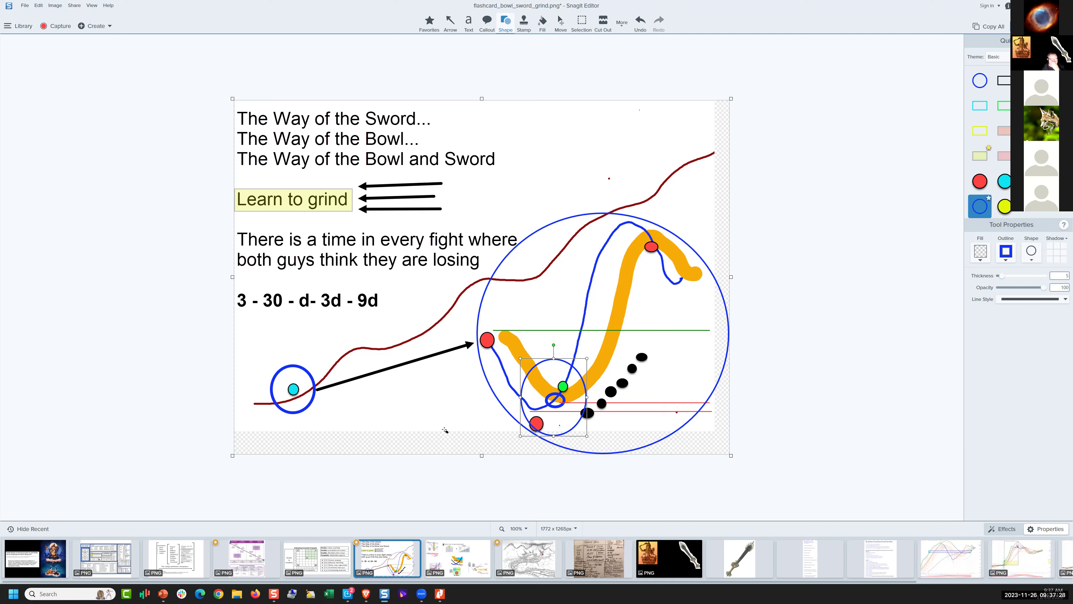
{"action": "left_click_drag", "start_coordinate": [257, 555], "coordinate": [352, 568]}
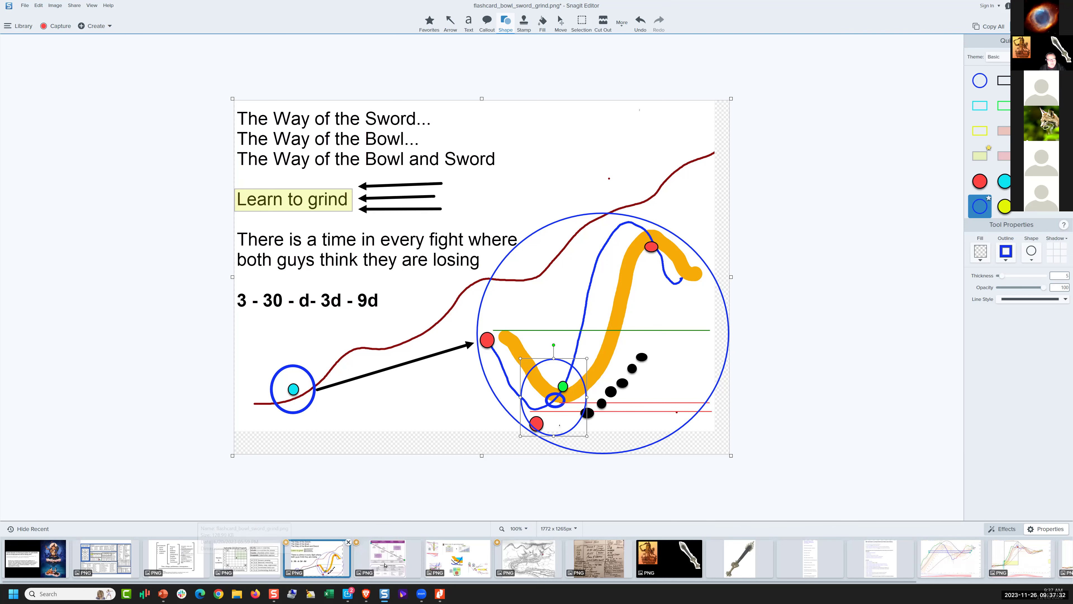
{"action": "left_click", "coordinate": [356, 566]}
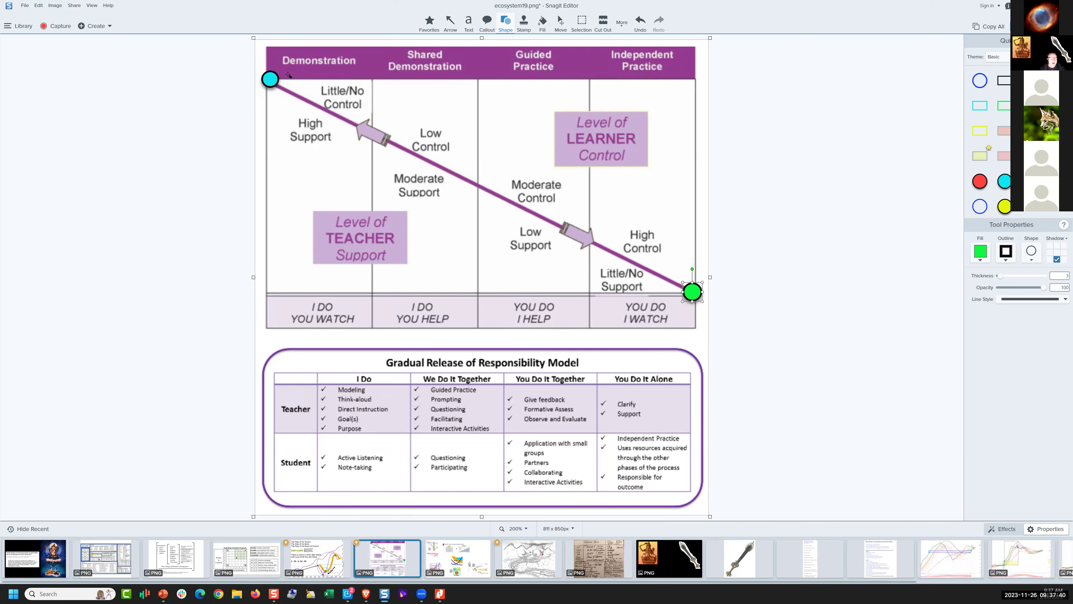
Set the cyan dot on the purple line's start, then reopen flashcard_bowl_sword_grind
{"action": "left_click_drag", "start_coordinate": [270, 78], "coordinate": [265, 80]}
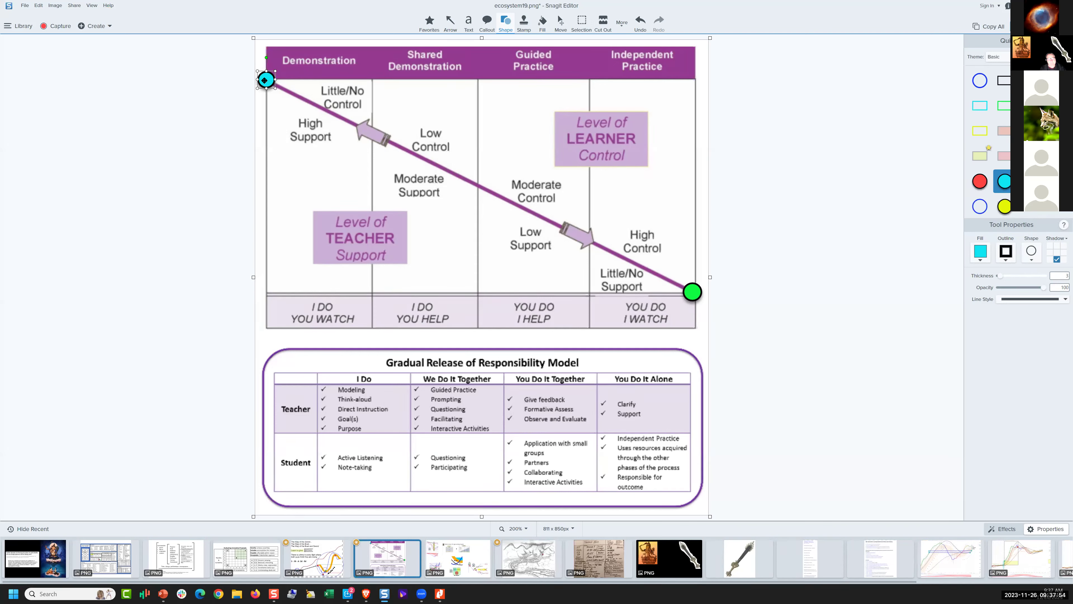
{"action": "mouse_move", "coordinate": [265, 80]}
{"action": "left_mouse_down"}
{"action": "mouse_move", "coordinate": [688, 290]}
{"action": "mouse_move", "coordinate": [266, 81]}
{"action": "left_mouse_up"}
{"action": "left_click", "coordinate": [326, 558]}
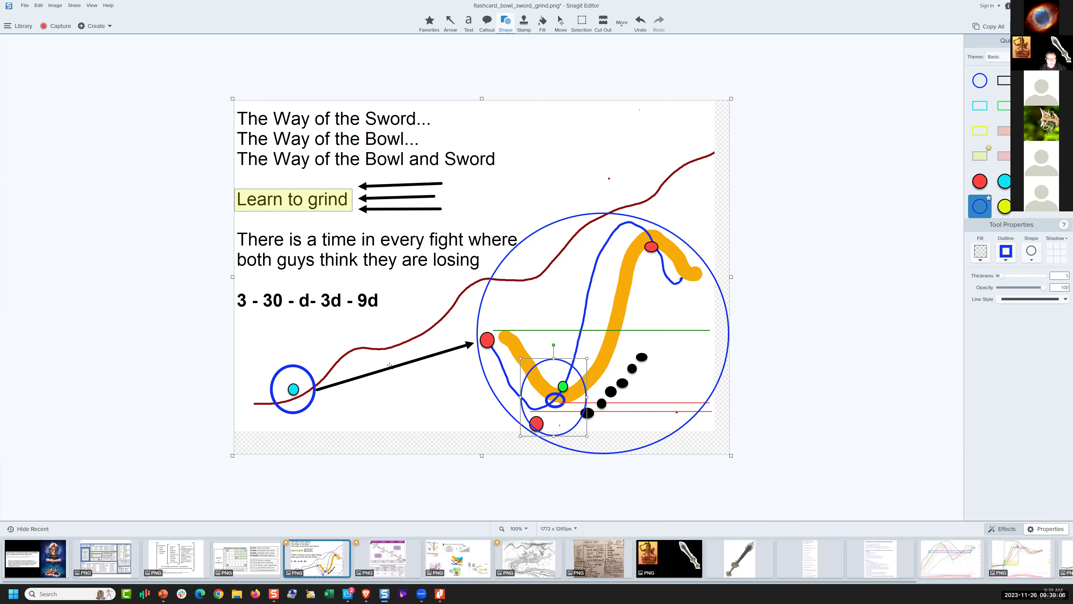
Draw a small blue circle and move and tilt the black arrow toward the left circle
{"action": "key", "text": "Escape"}
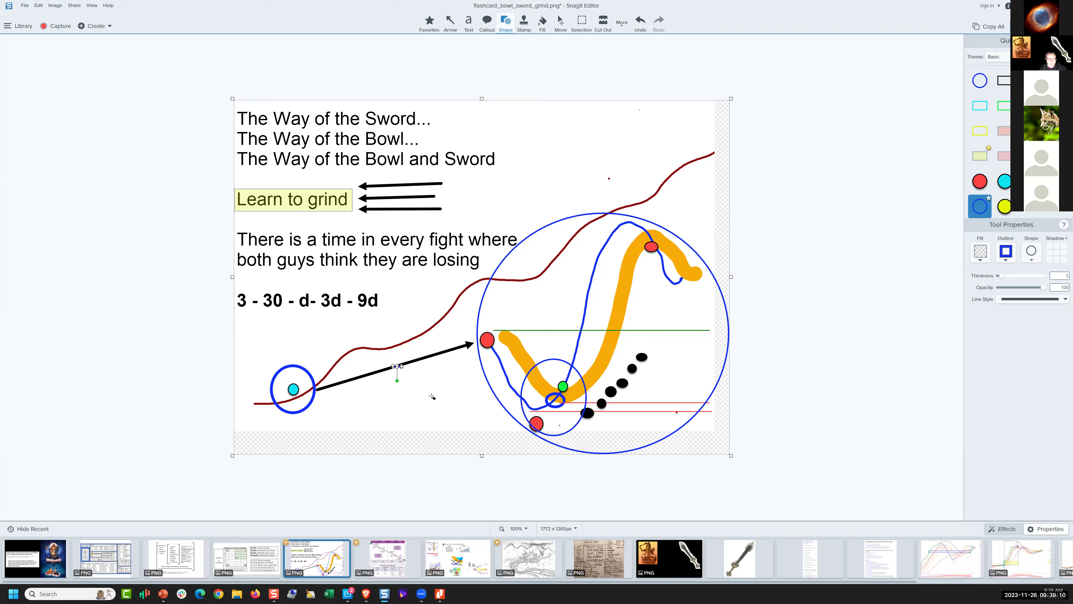
{"action": "mouse_move", "coordinate": [409, 361]}
{"action": "left_mouse_down"}
{"action": "mouse_move", "coordinate": [464, 424]}
{"action": "mouse_move", "coordinate": [521, 406]}
{"action": "left_mouse_up"}
{"action": "key", "text": "a"}
{"action": "mouse_move", "coordinate": [462, 375]}
{"action": "left_mouse_down"}
{"action": "mouse_move", "coordinate": [355, 361]}
{"action": "mouse_move", "coordinate": [298, 374]}
{"action": "mouse_move", "coordinate": [253, 346]}
{"action": "mouse_move", "coordinate": [244, 327]}
{"action": "mouse_move", "coordinate": [270, 349]}
{"action": "mouse_move", "coordinate": [273, 315]}
{"action": "mouse_move", "coordinate": [290, 324]}
{"action": "left_mouse_up"}
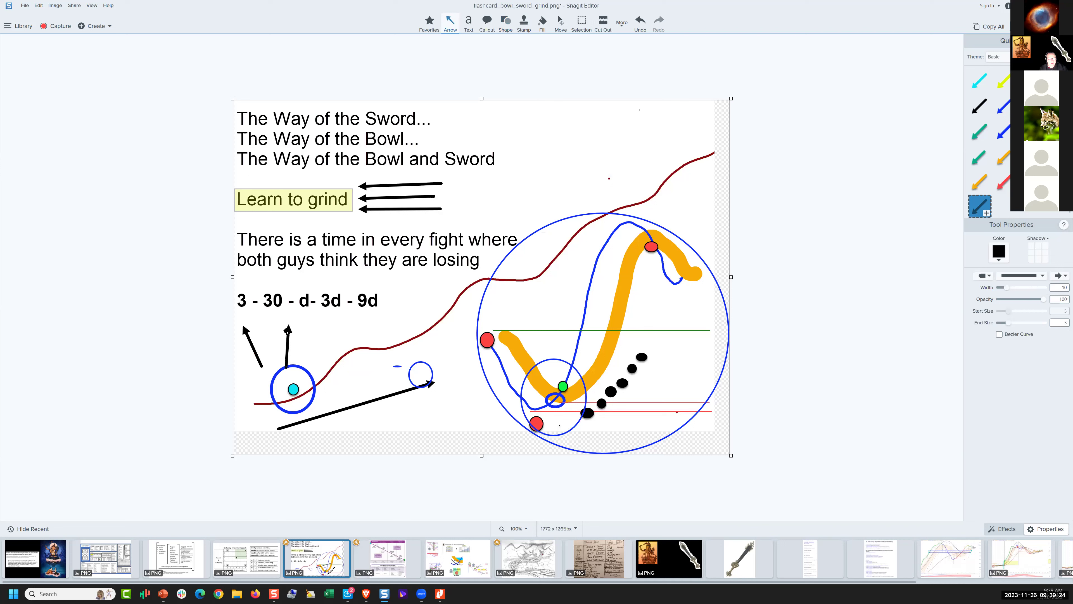
{"action": "left_click", "coordinate": [286, 334]}
{"action": "left_click_drag", "start_coordinate": [282, 320], "coordinate": [266, 311]}
Fan three more arrows up from the left blue circle and extend the leftmost arrow's tail
{"action": "left_click_drag", "start_coordinate": [295, 358], "coordinate": [301, 318]}
{"action": "left_click_drag", "start_coordinate": [307, 363], "coordinate": [325, 315]}
{"action": "left_click_drag", "start_coordinate": [321, 369], "coordinate": [356, 317]}
{"action": "left_click", "coordinate": [255, 356]}
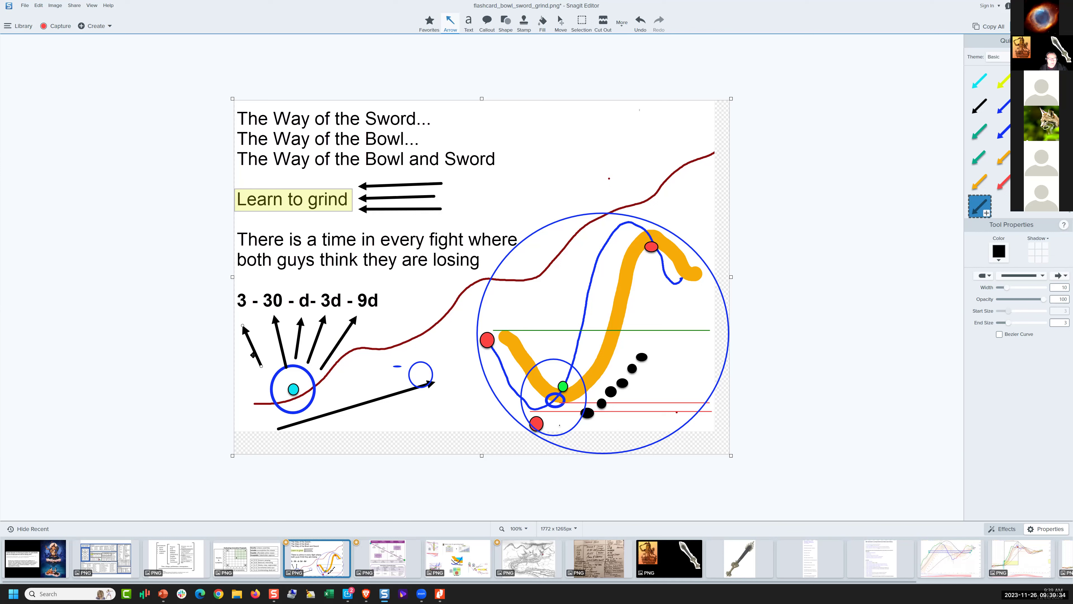
{"action": "left_click_drag", "start_coordinate": [253, 355], "coordinate": [258, 344]}
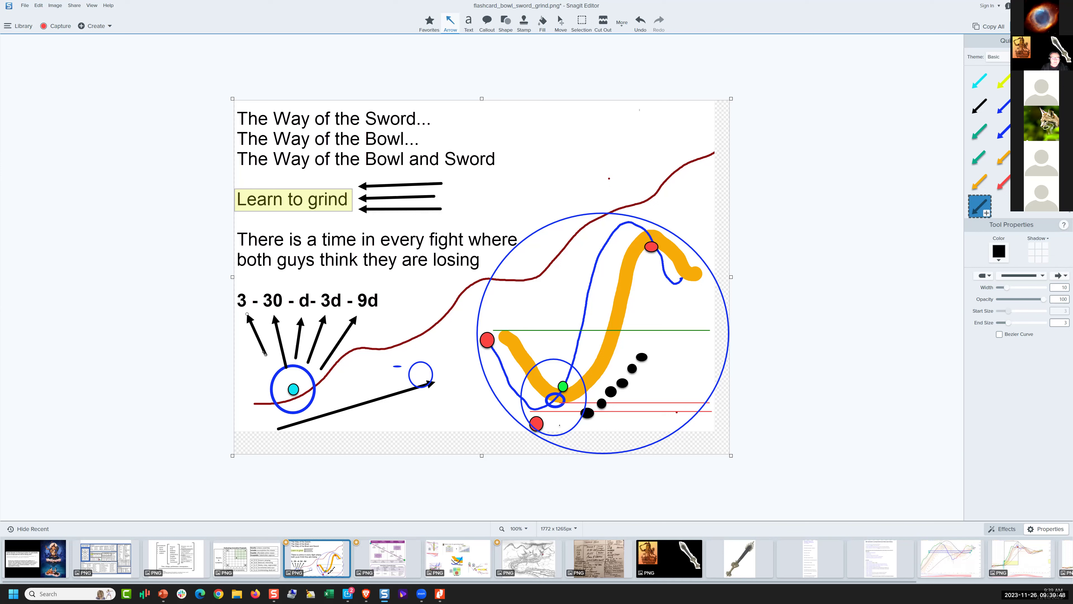
{"action": "left_click_drag", "start_coordinate": [267, 361], "coordinate": [281, 382]}
Shift the long black arrow down-right, raise its tail and shorten its head to the large circle
{"action": "left_click", "coordinate": [420, 387]}
{"action": "key", "text": "Escape"}
{"action": "left_click_drag", "start_coordinate": [394, 396], "coordinate": [495, 401]}
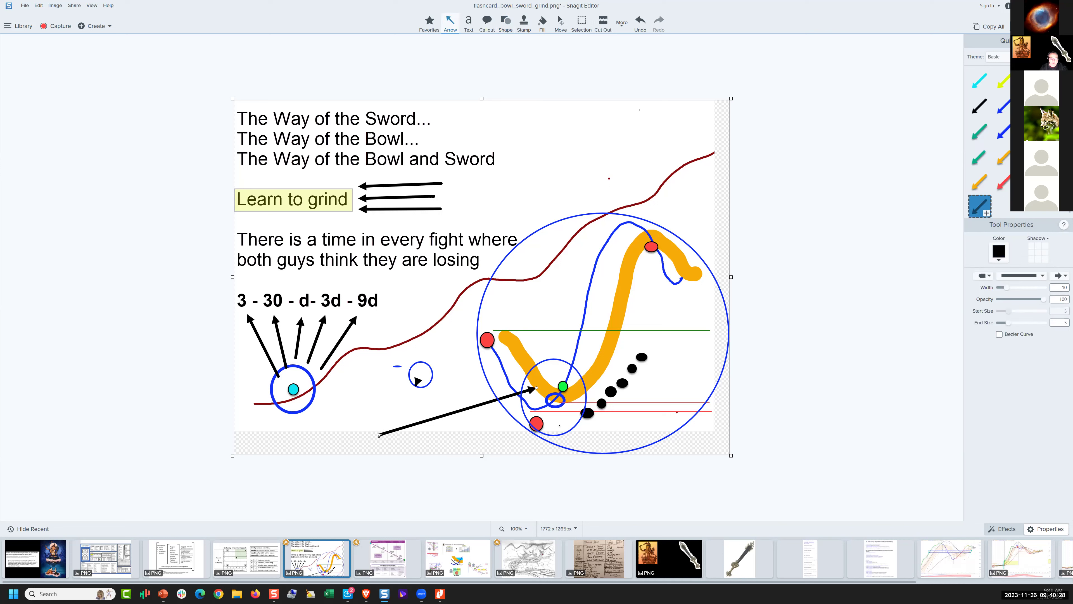
{"action": "left_click_drag", "start_coordinate": [379, 434], "coordinate": [379, 420]}
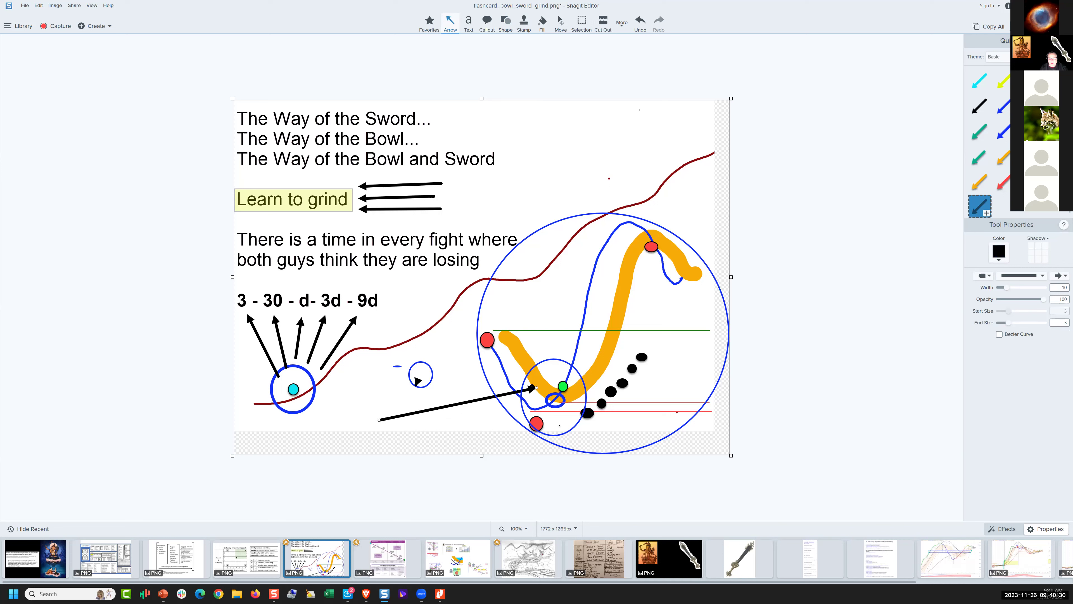
{"action": "mouse_move", "coordinate": [488, 398]}
{"action": "left_mouse_down"}
{"action": "mouse_move", "coordinate": [462, 405]}
{"action": "mouse_move", "coordinate": [549, 391]}
{"action": "mouse_move", "coordinate": [434, 412]}
{"action": "mouse_move", "coordinate": [494, 394]}
{"action": "left_mouse_up"}
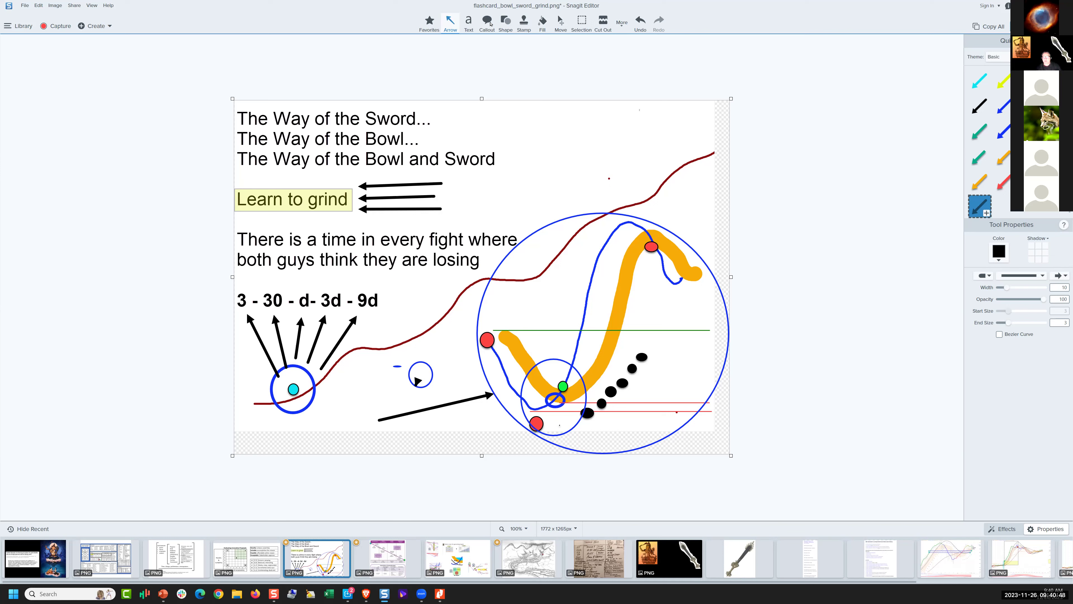
Draw a magenta dot at the long arrow's tail and cut away the lower red dot
{"action": "key", "text": "u"}
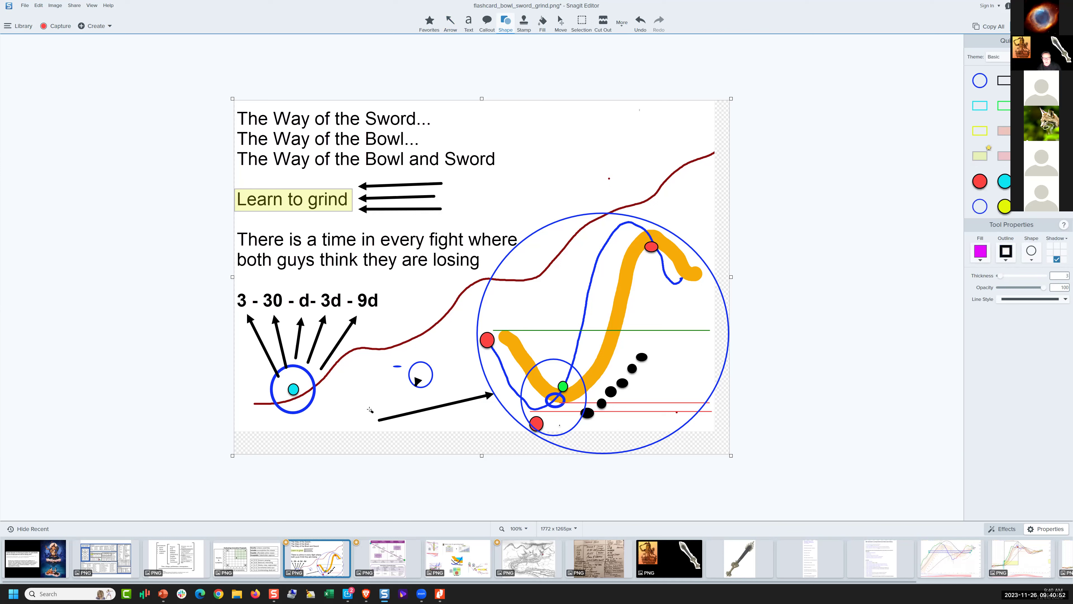
{"action": "left_click_drag", "start_coordinate": [370, 408], "coordinate": [394, 427]}
{"action": "left_click", "coordinate": [537, 423]}
{"action": "left_click_drag", "start_coordinate": [537, 423], "coordinate": [558, 396]}
{"action": "key", "text": "ctrl+x"}
{"action": "key", "text": "ctrl+v"}
{"action": "left_click_drag", "start_coordinate": [663, 481], "coordinate": [366, 390]}
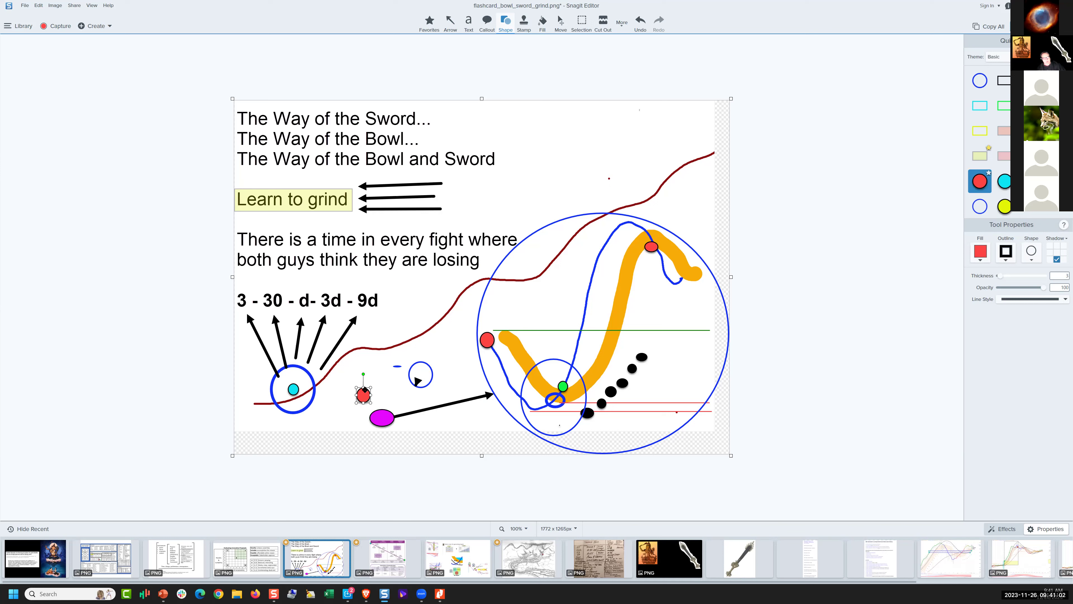
{"action": "key", "text": "ctrl+x"}
Reshape the magenta dot narrow and tall, undoing a stray tiny arrow
{"action": "left_click", "coordinate": [584, 400]}
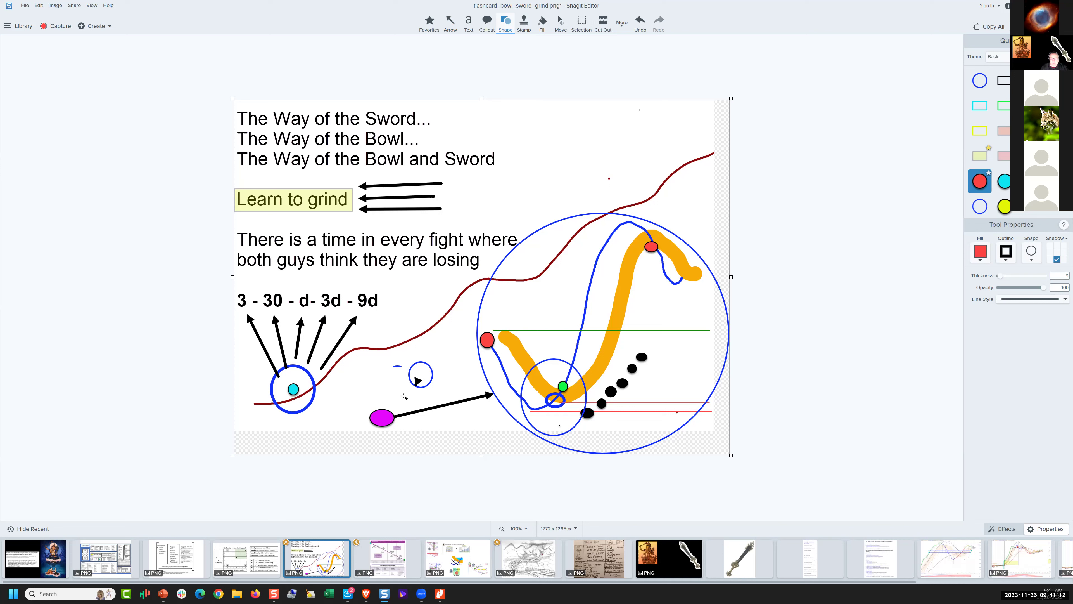
{"action": "left_click", "coordinate": [379, 423]}
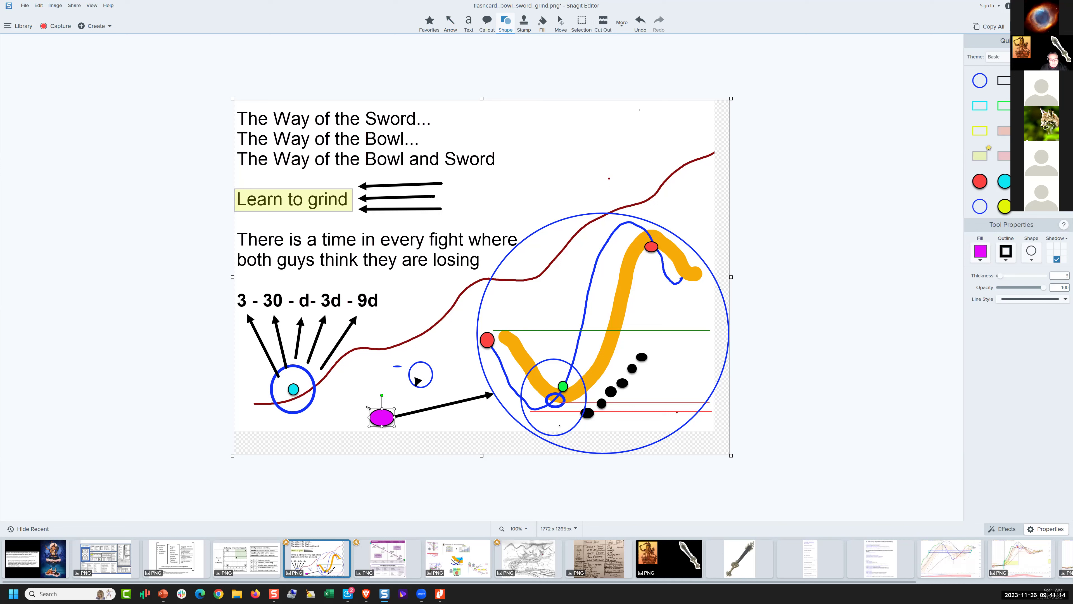
{"action": "left_click_drag", "start_coordinate": [368, 408], "coordinate": [378, 405]}
{"action": "key", "text": "Escape"}
{"action": "key", "text": "a"}
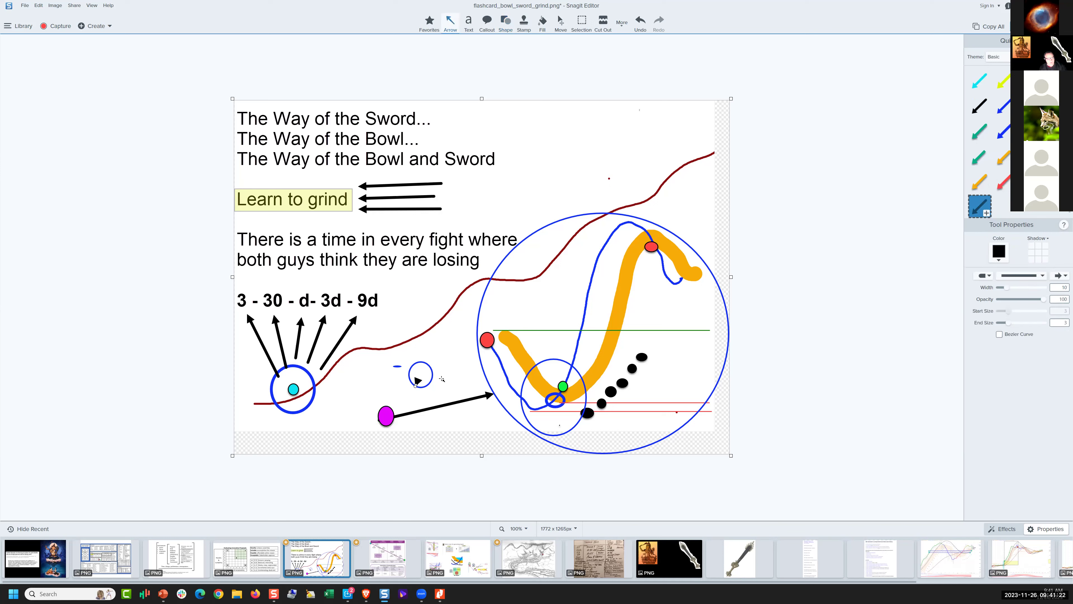
{"action": "key", "text": "ctrl+z"}
Move and enlarge the small blue circle so it encloses the magenta dot
{"action": "key", "text": "u"}
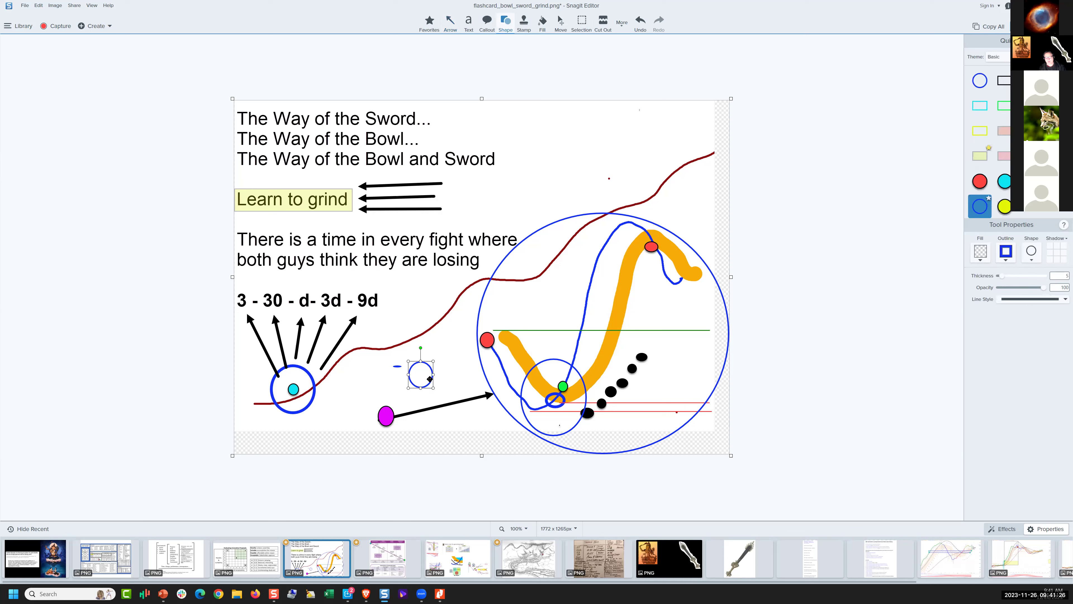
{"action": "left_click", "coordinate": [413, 387]}
{"action": "left_click_drag", "start_coordinate": [409, 386], "coordinate": [367, 406]}
{"action": "left_click_drag", "start_coordinate": [409, 437], "coordinate": [412, 437]}
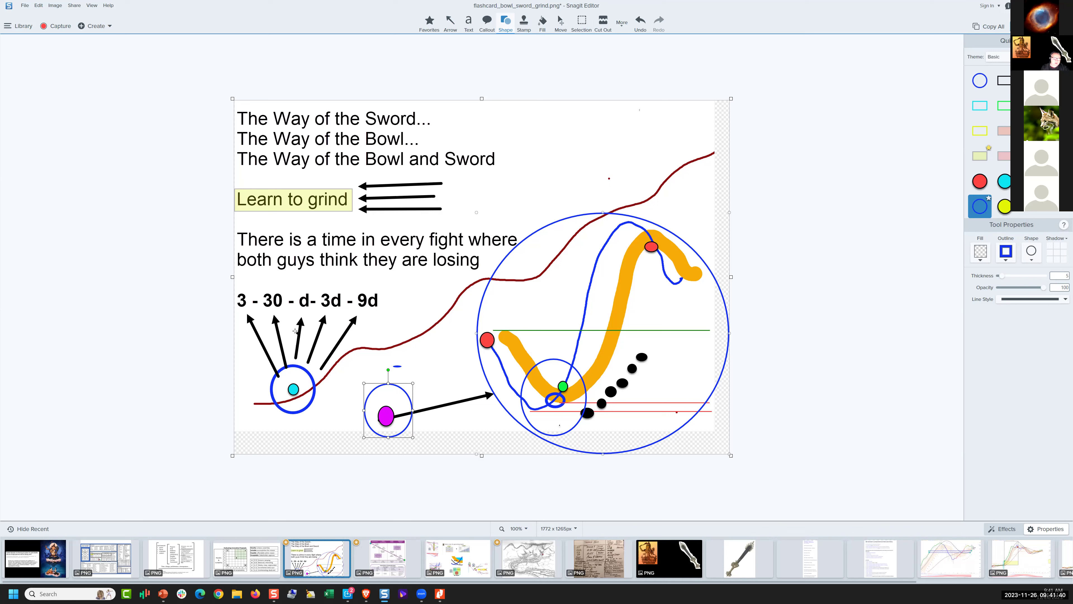
Extend the tails of the middle and fifth fanned arrows onto the left blue circle
{"action": "key", "text": "a"}
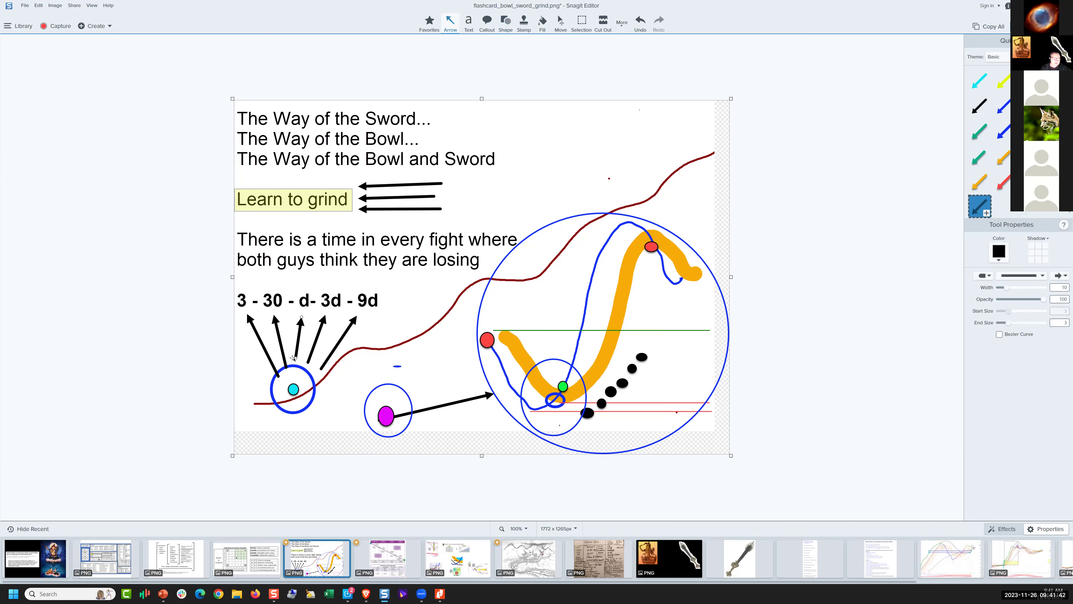
{"action": "left_click_drag", "start_coordinate": [294, 362], "coordinate": [300, 372]}
{"action": "left_click", "coordinate": [308, 362]}
{"action": "left_click", "coordinate": [321, 368]}
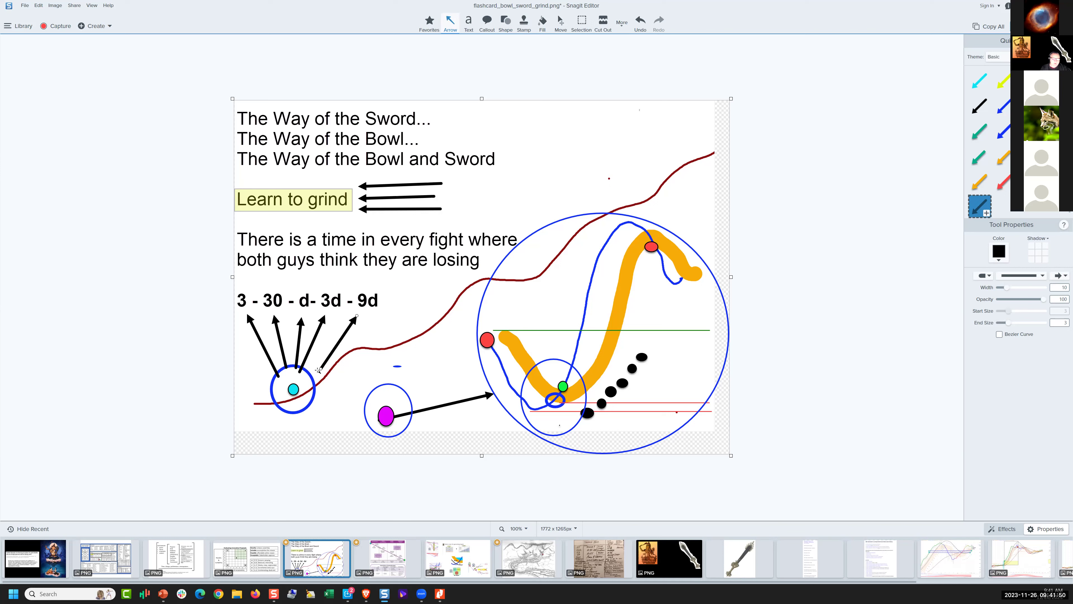
{"action": "left_click_drag", "start_coordinate": [319, 370], "coordinate": [310, 370]}
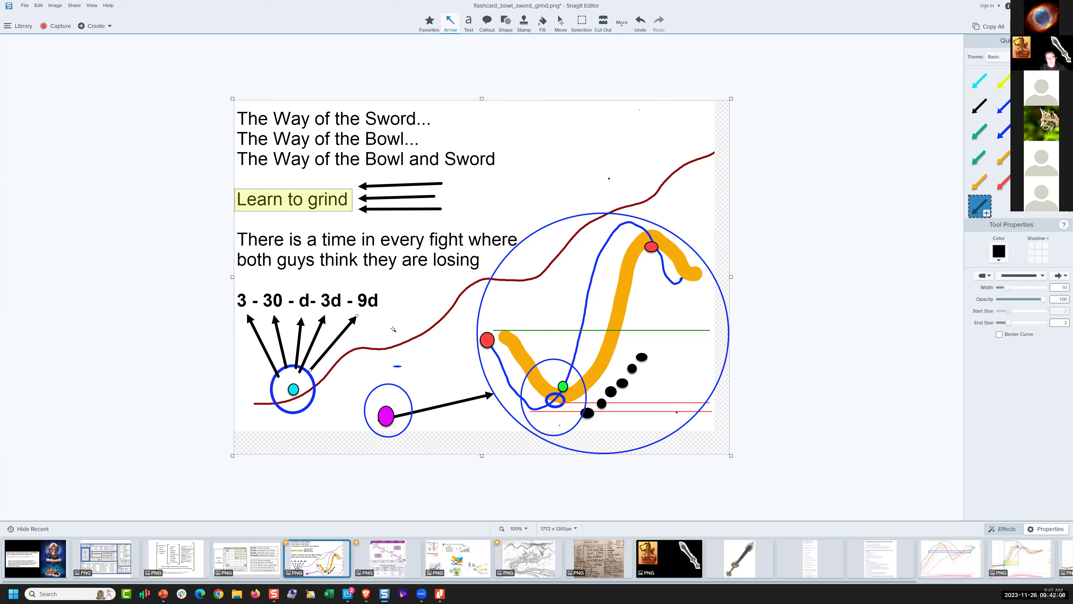
{"action": "left_click", "coordinate": [399, 364]}
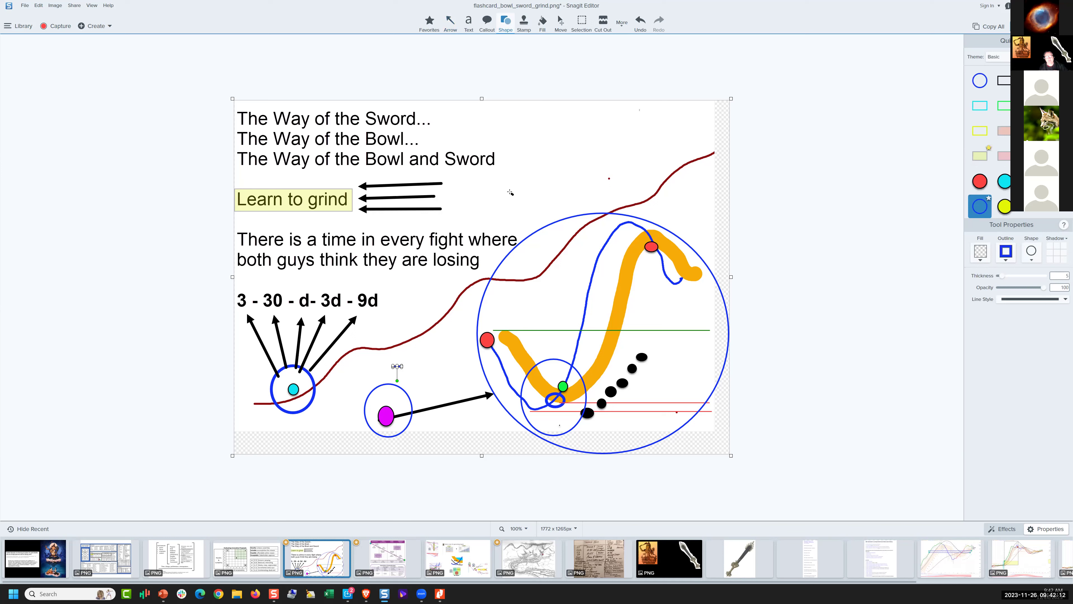
{"action": "key", "text": "Escape"}
{"action": "mouse_move", "coordinate": [365, 593]}
{"action": "left_click", "coordinate": [386, 416]}
{"action": "left_click", "coordinate": [622, 383]}
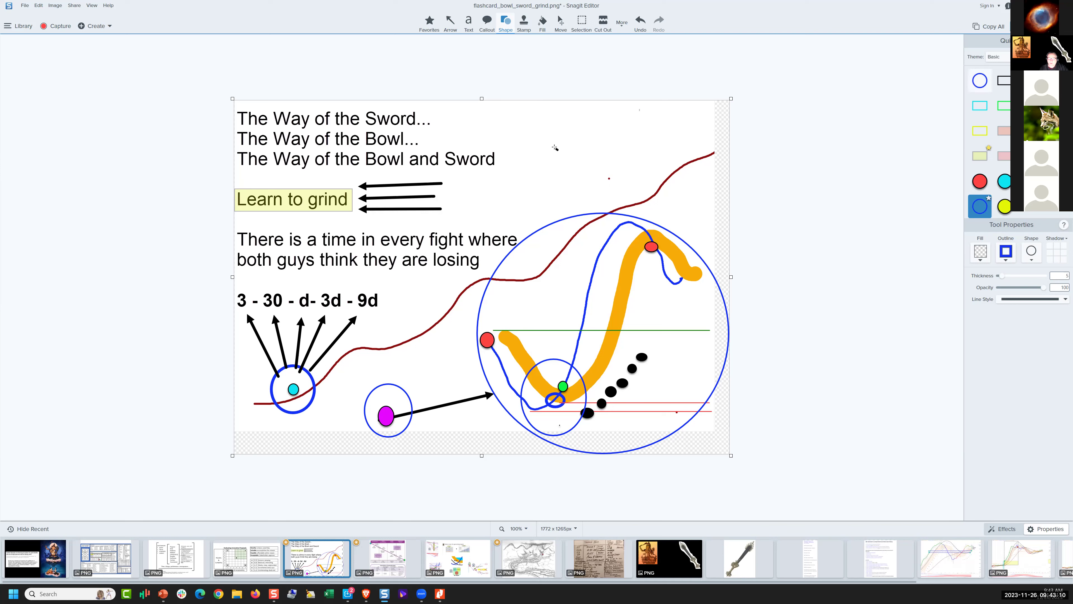
Draw small blue circles and light-cyan boxes in a row right of the Sword line
{"action": "mouse_move", "coordinate": [530, 129]}
{"action": "left_mouse_down"}
{"action": "mouse_move", "coordinate": [554, 151]}
{"action": "mouse_move", "coordinate": [631, 156]}
{"action": "mouse_move", "coordinate": [645, 131]}
{"action": "left_mouse_up"}
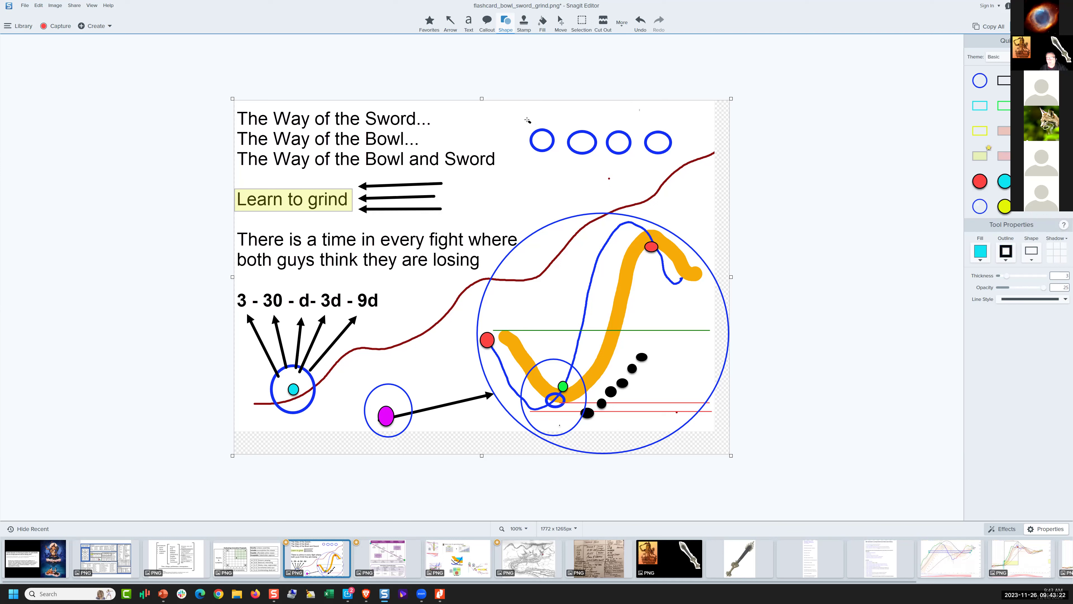
{"action": "mouse_move", "coordinate": [446, 105]}
{"action": "left_mouse_down"}
{"action": "mouse_move", "coordinate": [488, 127]}
{"action": "mouse_move", "coordinate": [602, 112]}
{"action": "mouse_move", "coordinate": [608, 123]}
{"action": "left_mouse_up"}
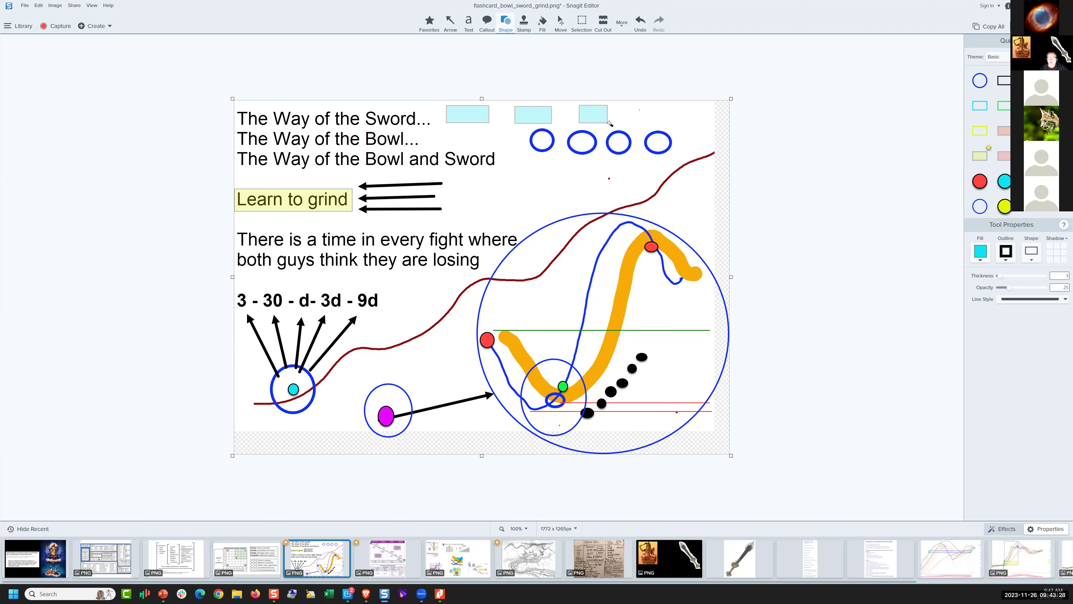
{"action": "left_click_drag", "start_coordinate": [672, 127], "coordinate": [724, 123]}
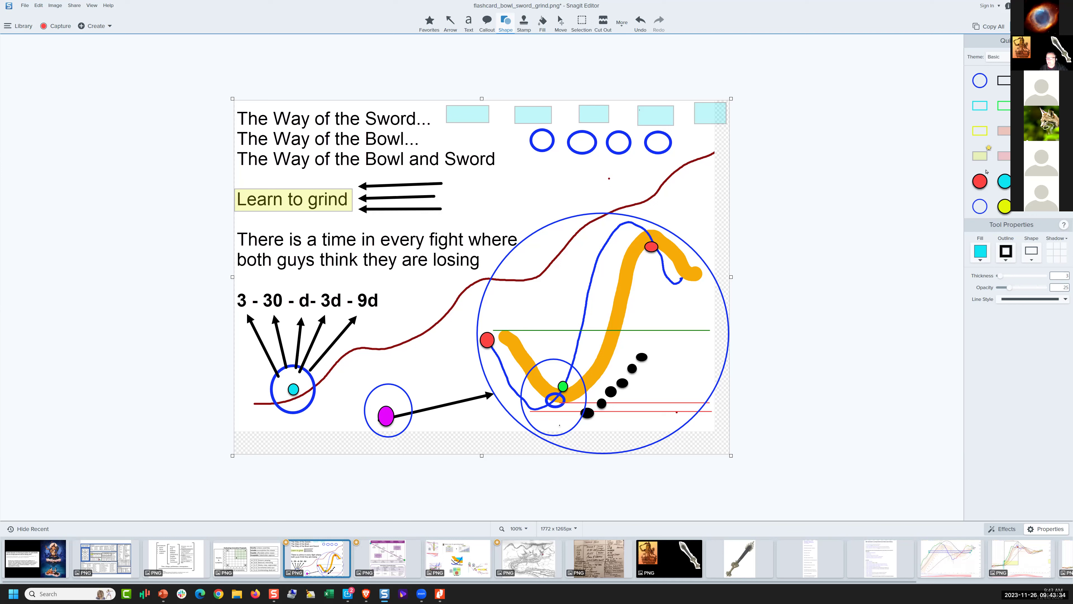
{"action": "left_click", "coordinate": [536, 147]}
{"action": "mouse_move", "coordinate": [470, 142]}
{"action": "left_mouse_down"}
{"action": "mouse_move", "coordinate": [451, 129]}
{"action": "mouse_move", "coordinate": [455, 113]}
{"action": "mouse_move", "coordinate": [486, 140]}
{"action": "mouse_move", "coordinate": [480, 121]}
{"action": "mouse_move", "coordinate": [494, 146]}
{"action": "mouse_move", "coordinate": [486, 108]}
{"action": "left_mouse_up"}
Widen the first cyan box, shift the fourth small circle, and nudge the red dot
{"action": "left_click", "coordinate": [502, 125]}
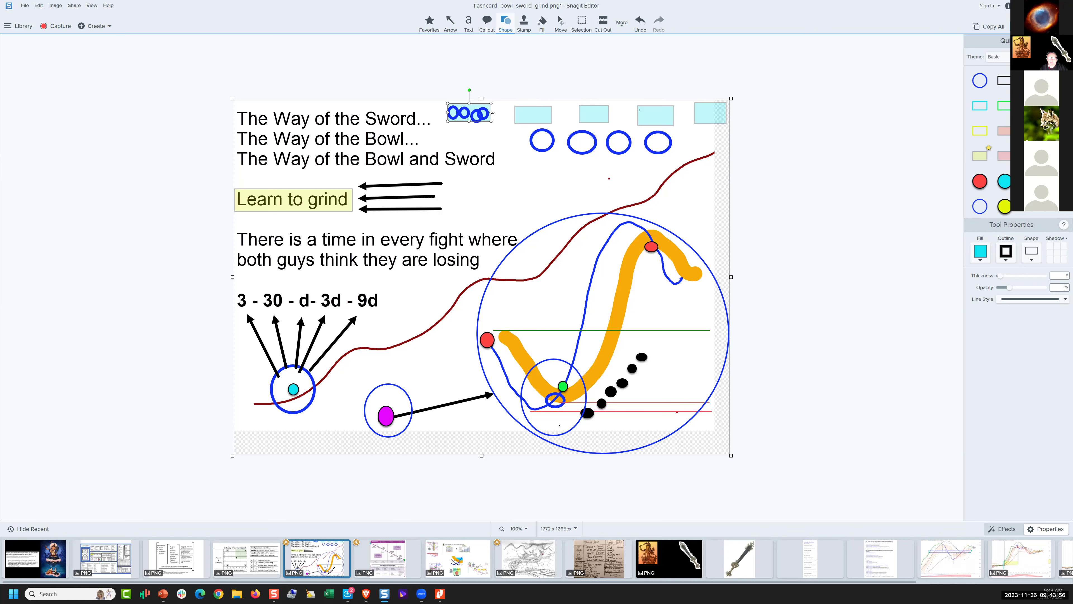
{"action": "left_click_drag", "start_coordinate": [490, 112], "coordinate": [500, 112]}
{"action": "left_click", "coordinate": [486, 120]}
{"action": "left_click", "coordinate": [491, 115]}
{"action": "left_click_drag", "start_coordinate": [492, 116], "coordinate": [478, 114]}
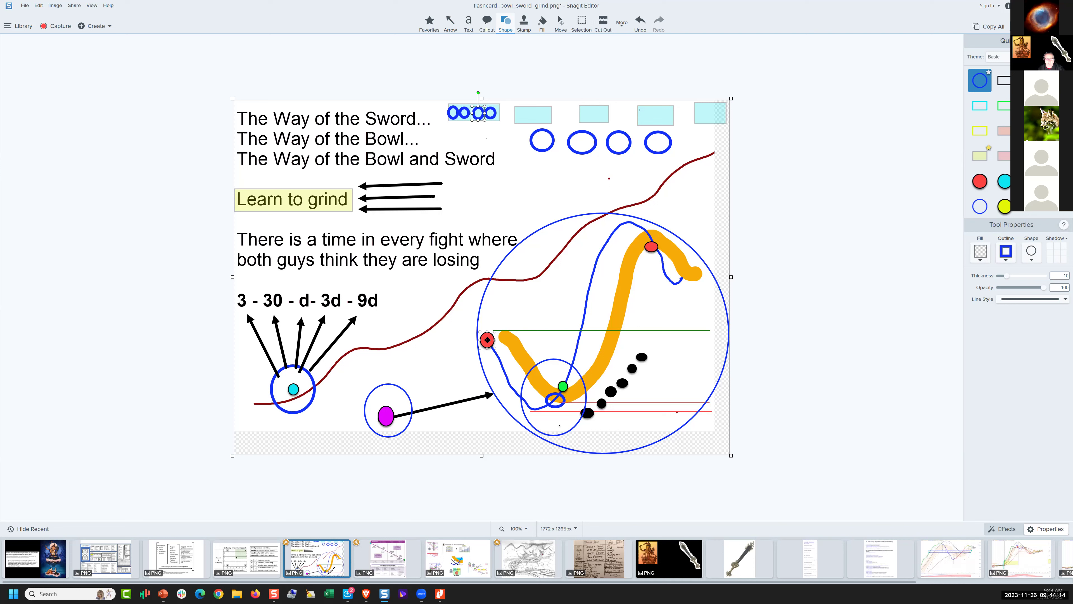
{"action": "left_click", "coordinate": [488, 340]}
{"action": "mouse_move", "coordinate": [488, 341]}
{"action": "left_mouse_down"}
{"action": "mouse_move", "coordinate": [541, 403]}
{"action": "mouse_move", "coordinate": [651, 250]}
{"action": "mouse_move", "coordinate": [678, 308]}
{"action": "mouse_move", "coordinate": [573, 359]}
{"action": "mouse_move", "coordinate": [503, 369]}
{"action": "mouse_move", "coordinate": [541, 404]}
{"action": "mouse_move", "coordinate": [633, 247]}
{"action": "mouse_move", "coordinate": [648, 243]}
{"action": "mouse_move", "coordinate": [600, 308]}
{"action": "mouse_move", "coordinate": [515, 355]}
{"action": "mouse_move", "coordinate": [489, 334]}
{"action": "left_mouse_up"}
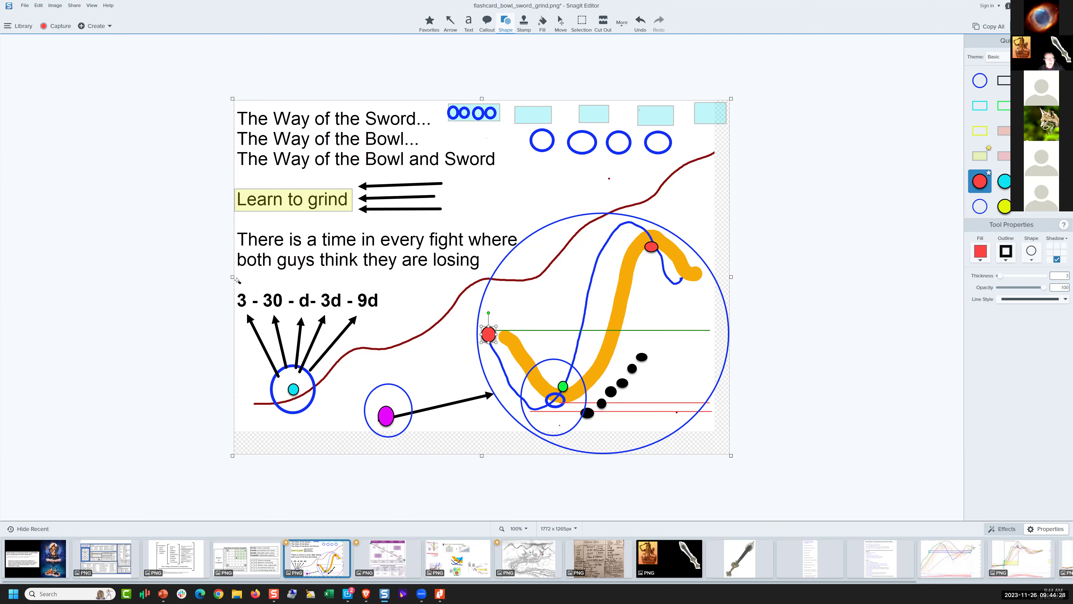
Add a dot above the 3 and try green and cyan Quick Styles on the dots above 30 and d-
{"action": "mouse_move", "coordinate": [237, 280]}
{"action": "left_mouse_down"}
{"action": "mouse_move", "coordinate": [281, 293]}
{"action": "mouse_move", "coordinate": [373, 293]}
{"action": "left_mouse_up"}
{"action": "left_click", "coordinate": [273, 287]}
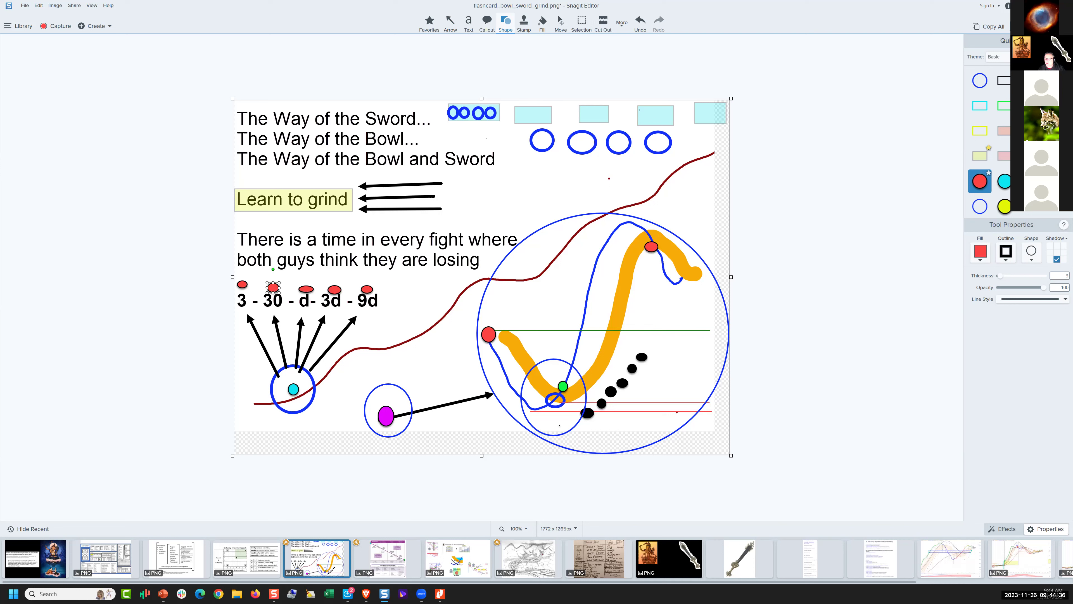
{"action": "left_click", "coordinate": [980, 251]}
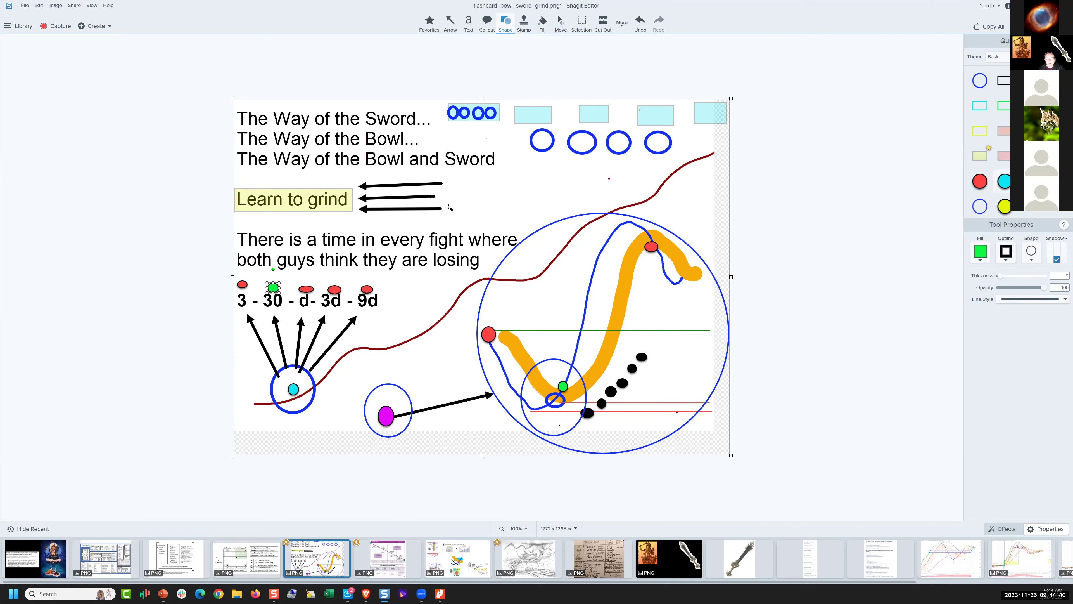
{"action": "key", "text": "Tab"}
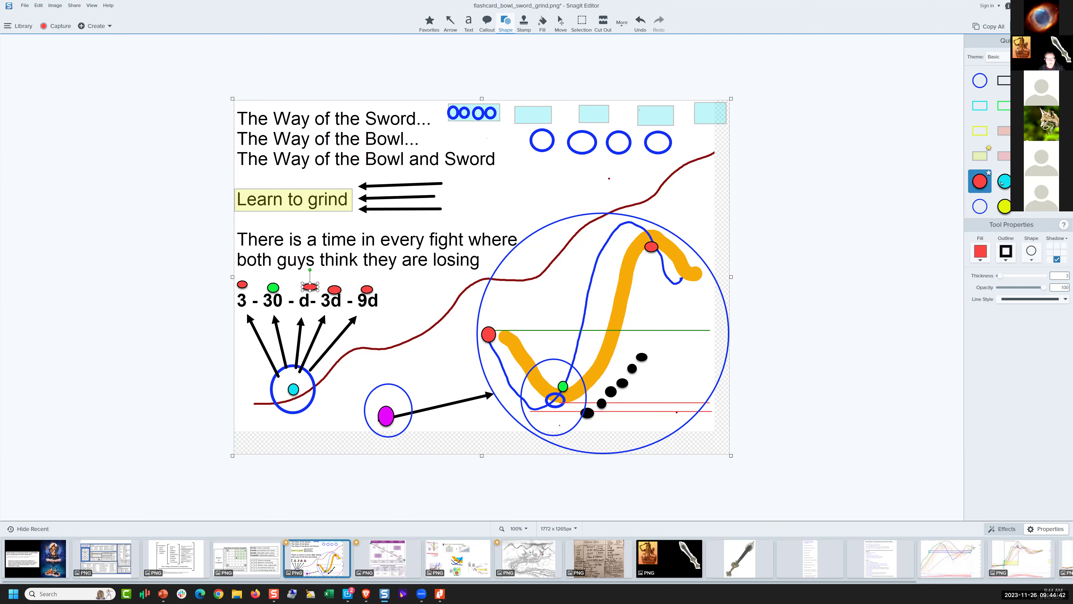
{"action": "left_click", "coordinate": [1000, 184]}
{"action": "key", "text": "shift+Tab"}
{"action": "left_click", "coordinate": [980, 180]}
{"action": "left_click", "coordinate": [367, 289], "text": "shift"}
Nudge the fourth black arrow and delete the stray short arrow beside the first
{"action": "left_click", "coordinate": [316, 364]}
{"action": "left_click", "coordinate": [308, 357], "text": "shift"}
{"action": "left_click_drag", "start_coordinate": [309, 356], "coordinate": [251, 363]}
{"action": "left_click", "coordinate": [267, 362]}
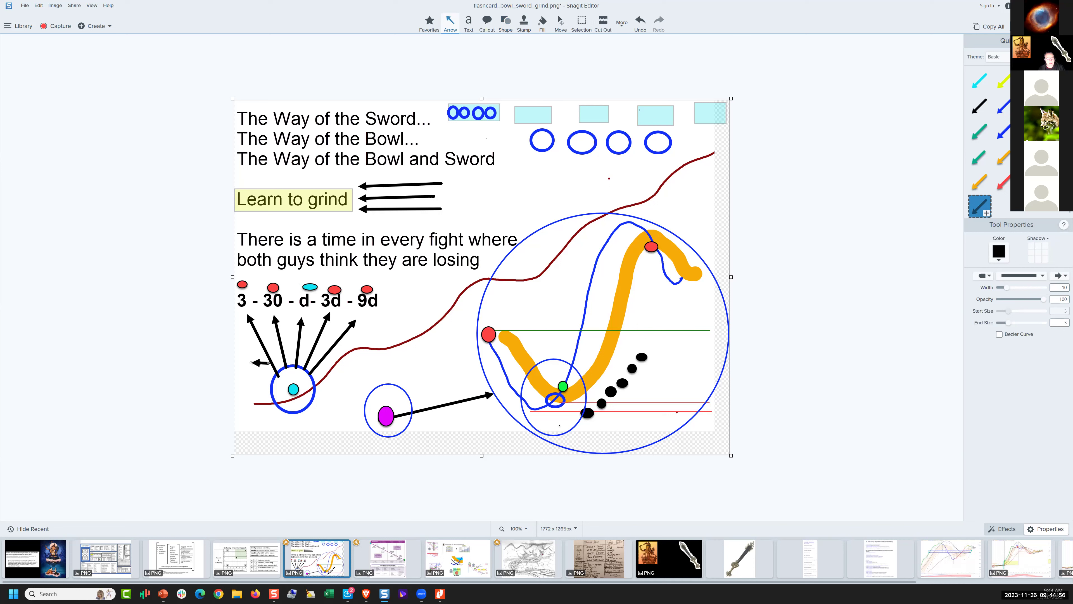
{"action": "key", "text": "Delete"}
Recolour the dots above 30, d- and 3 green
{"action": "left_click", "coordinate": [273, 287]}
{"action": "left_click", "coordinate": [1005, 206]}
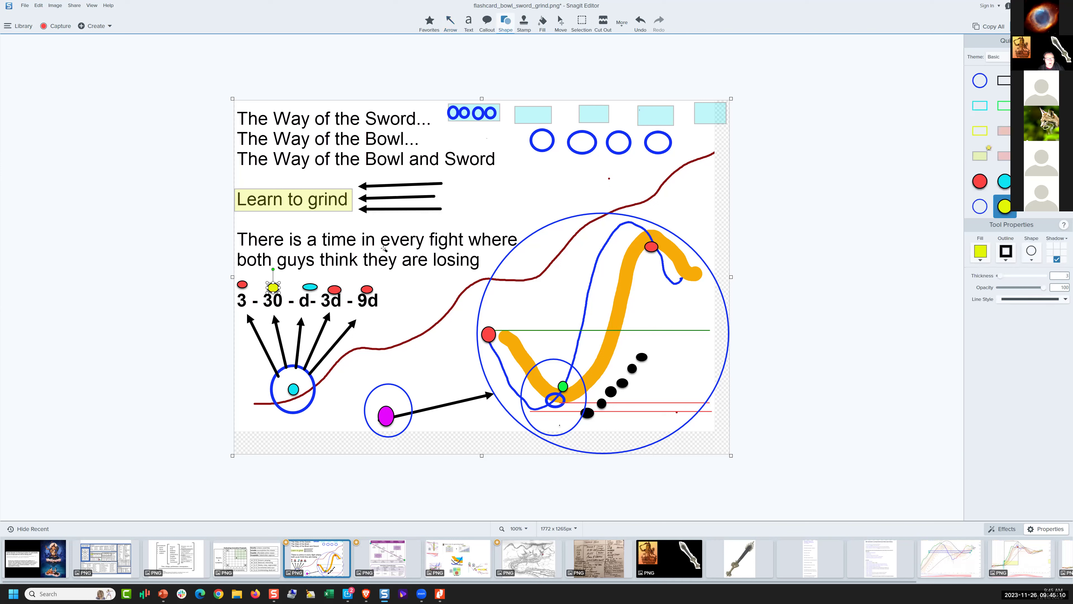
{"action": "left_click", "coordinate": [310, 286]}
{"action": "left_click", "coordinate": [1004, 180]}
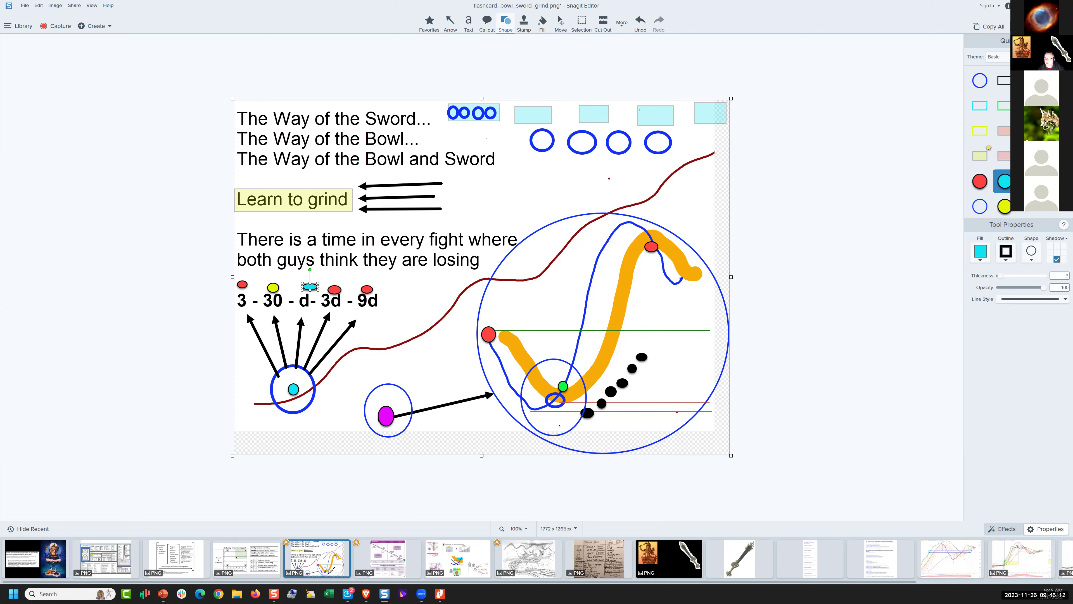
{"action": "left_click", "coordinate": [1030, 181]}
{"action": "left_click", "coordinate": [273, 287]}
{"action": "left_click", "coordinate": [1005, 205]}
{"action": "left_click", "coordinate": [1029, 180]}
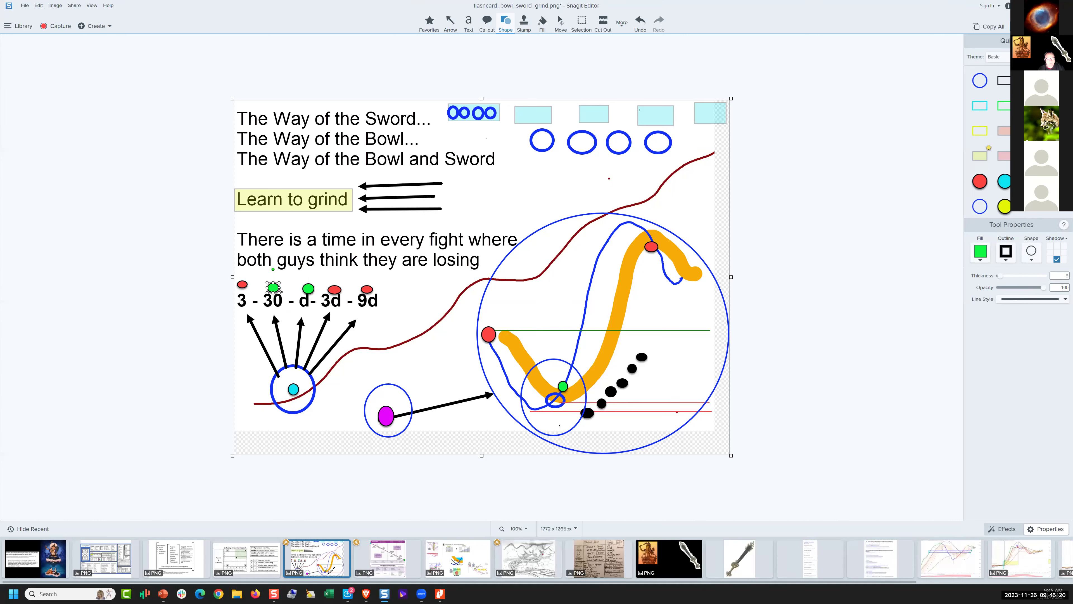
{"action": "left_click", "coordinate": [242, 283]}
{"action": "left_click", "coordinate": [979, 181]}
{"action": "left_click", "coordinate": [273, 287], "text": "shift"}
{"action": "left_click", "coordinate": [479, 112]}
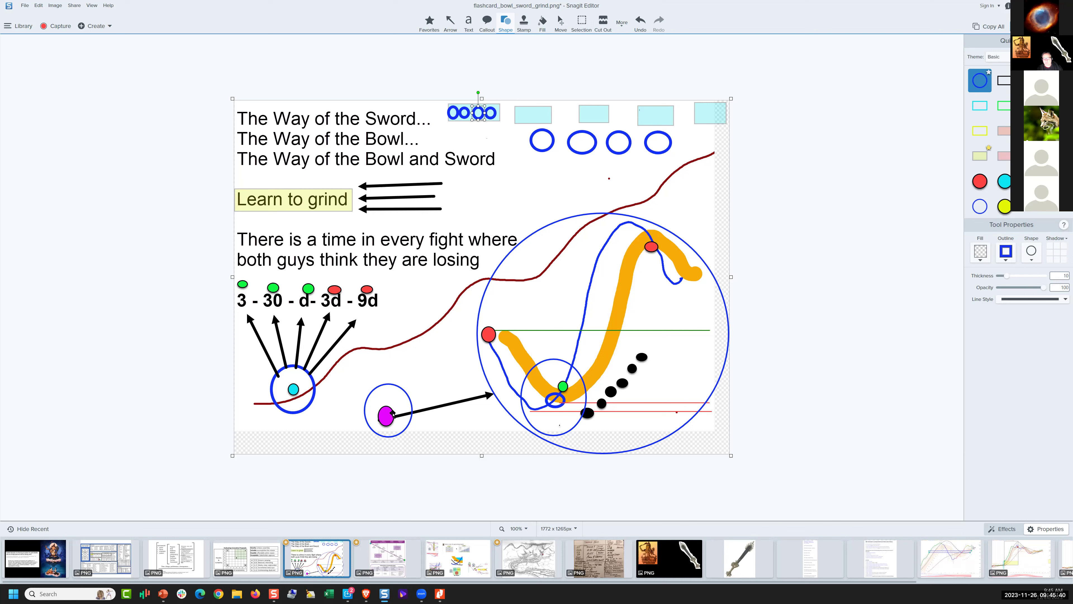
Adjust the magenta dot and place a green dot after 'The Way of the Bowl...'
{"action": "left_click_drag", "start_coordinate": [387, 416], "coordinate": [435, 398]}
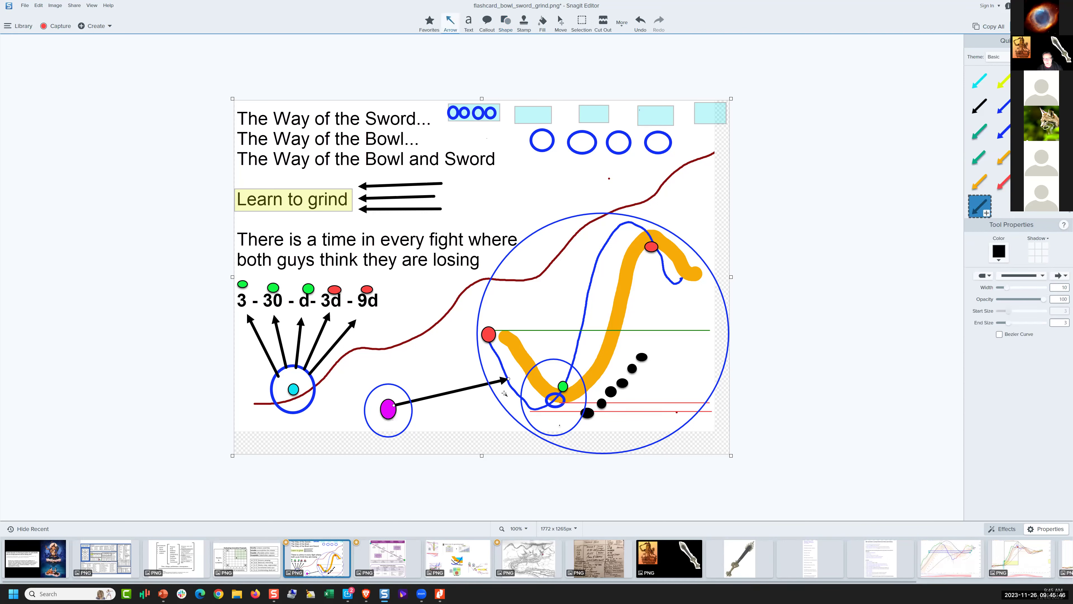
{"action": "key", "text": "ctrl+z"}
{"action": "key", "text": "ctrl+z"}
{"action": "key", "text": "ctrl+z"}
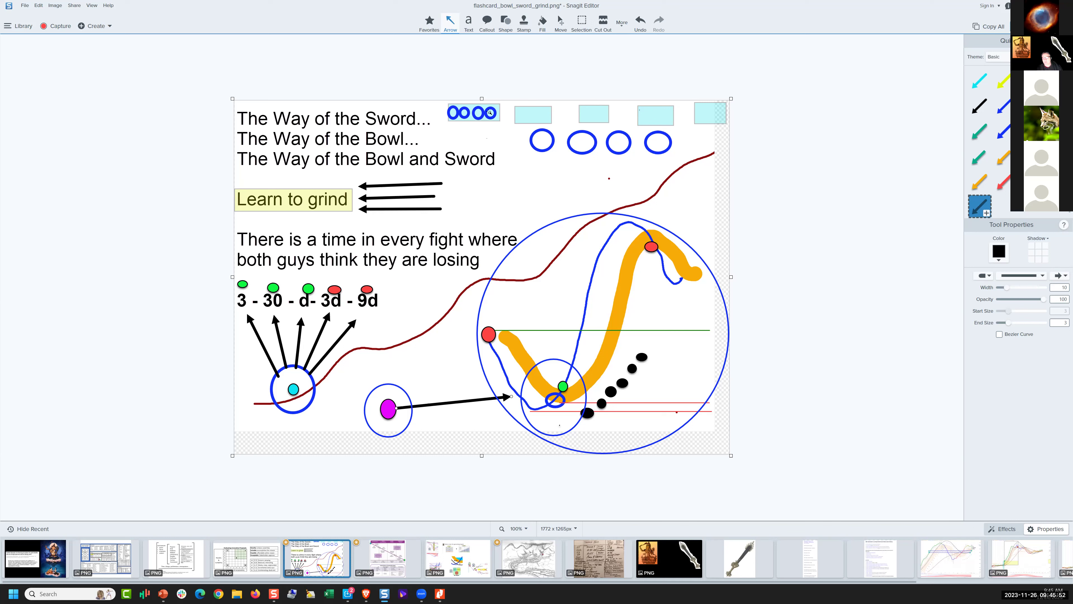
{"action": "left_click", "coordinate": [452, 107]}
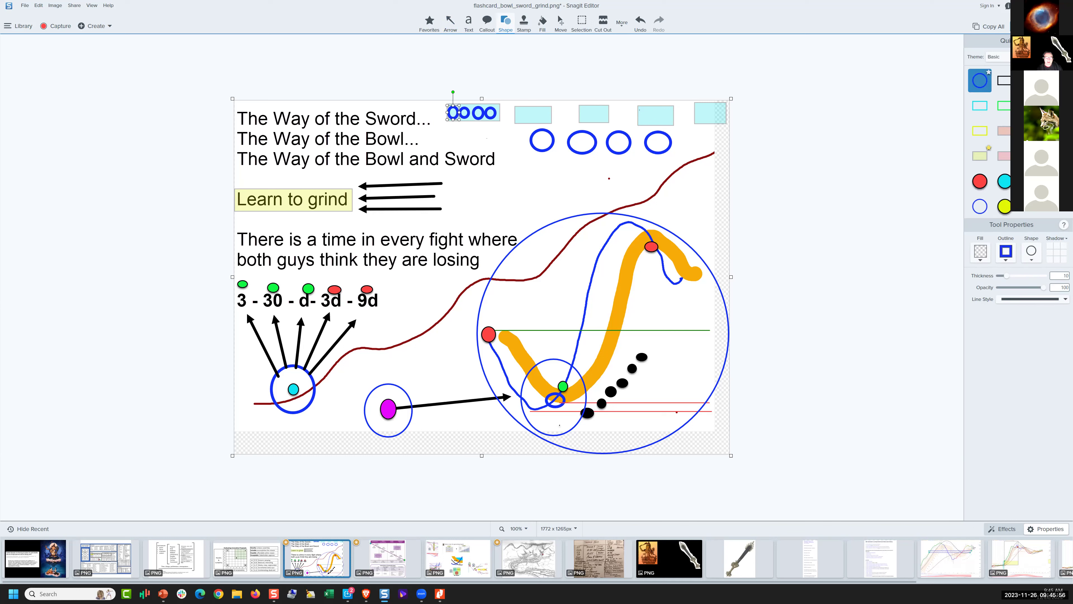
{"action": "key", "text": "ctrl+z"}
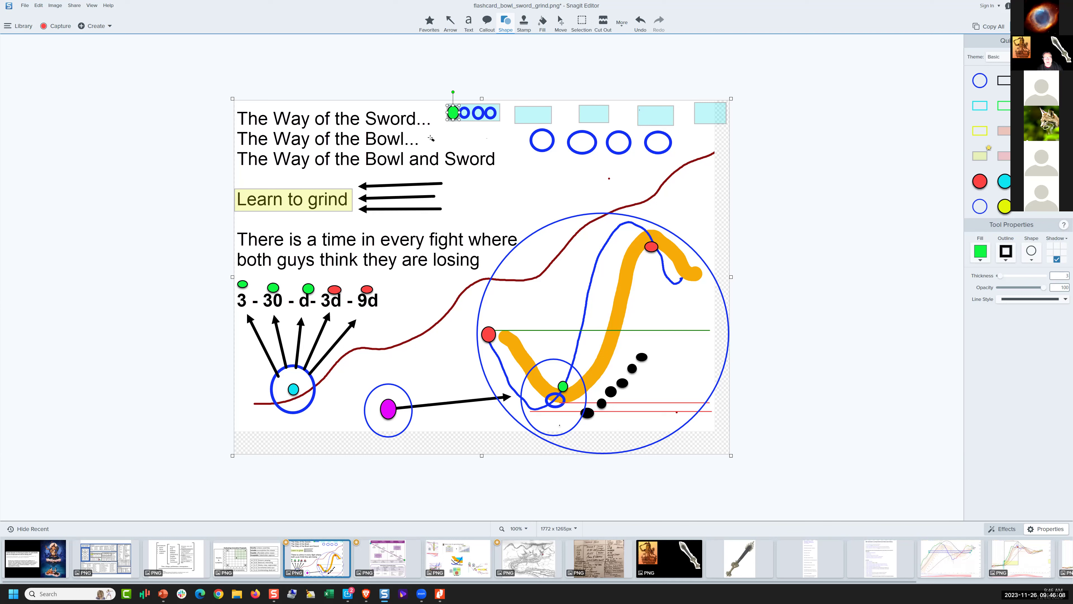
{"action": "left_click_drag", "start_coordinate": [429, 132], "coordinate": [439, 146]}
{"action": "left_click", "coordinate": [991, 81]}
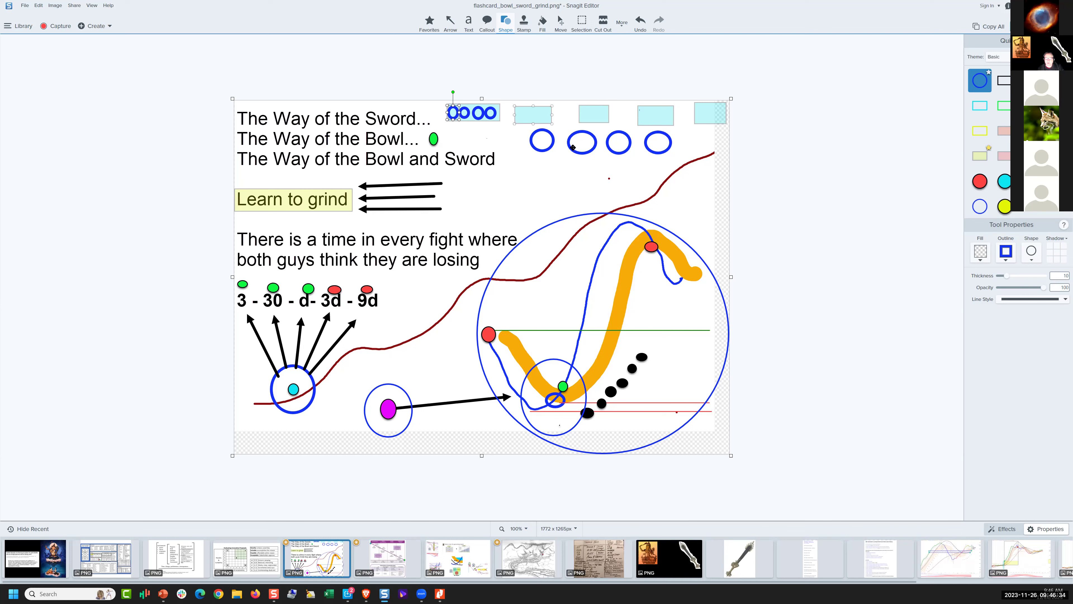
Shrink the first blue ring below the cyan boxes and select the cyan boxes in turn
{"action": "left_click", "coordinate": [595, 152]}
{"action": "left_click_drag", "start_coordinate": [583, 149], "coordinate": [549, 144]}
{"action": "left_click", "coordinate": [545, 146]}
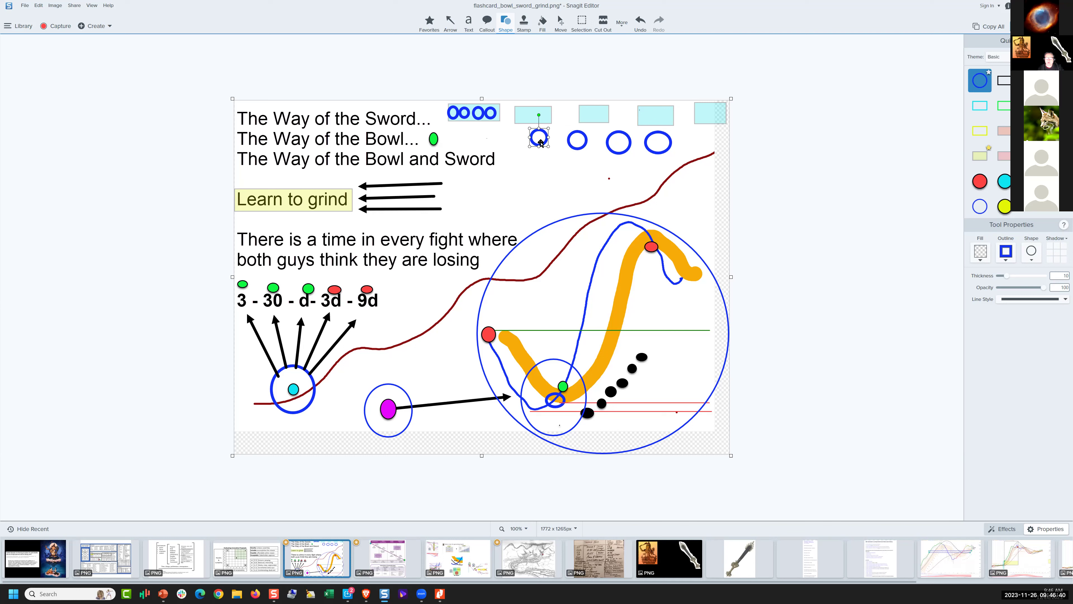
{"action": "left_click", "coordinate": [520, 112]}
{"action": "left_click", "coordinate": [599, 110]}
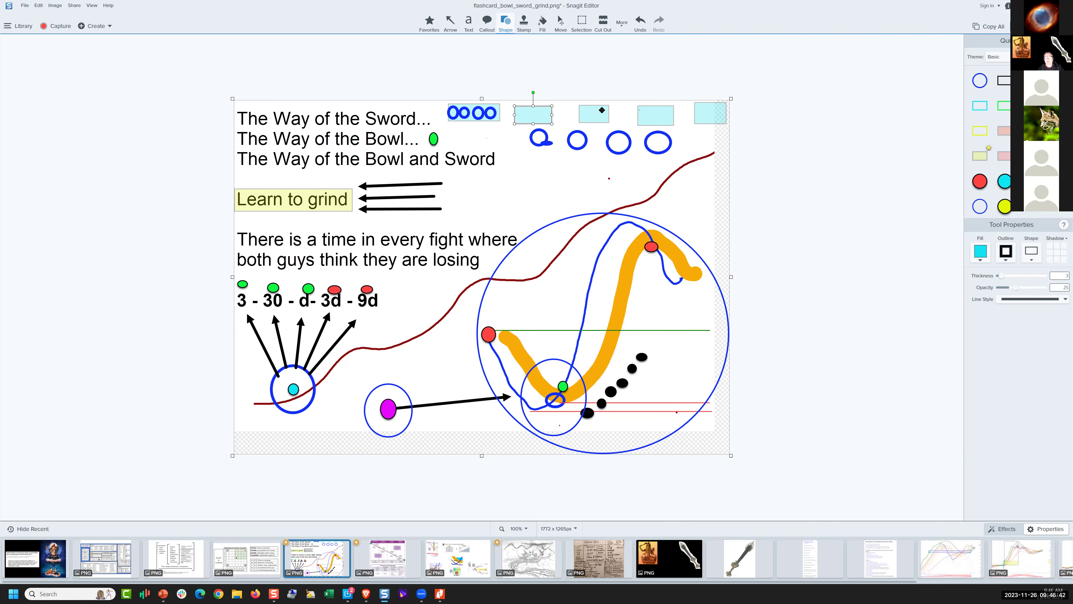
{"action": "left_click", "coordinate": [653, 112]}
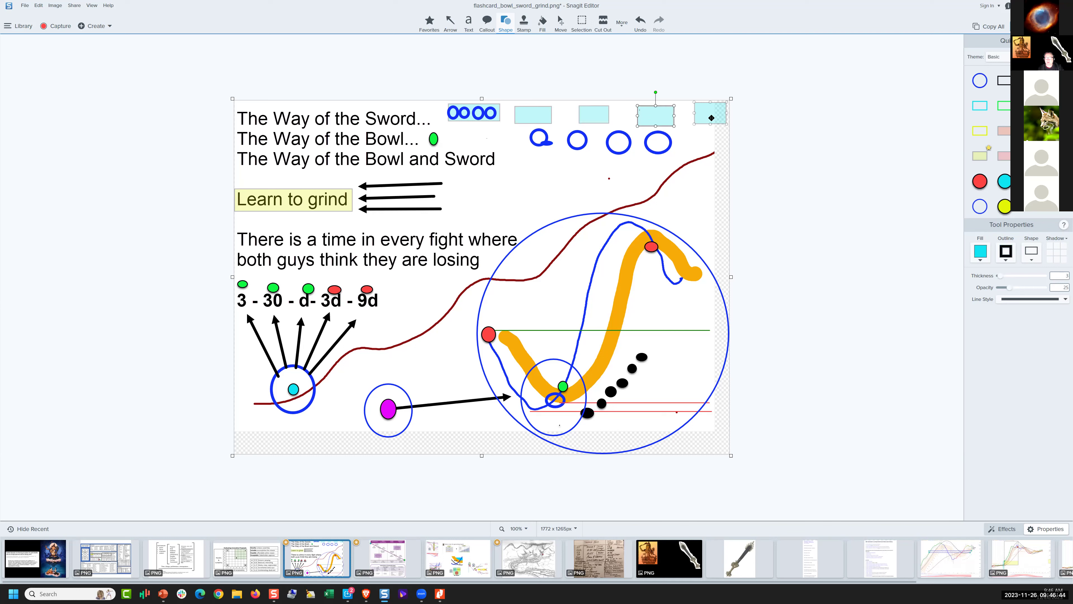
{"action": "left_click", "coordinate": [711, 120]}
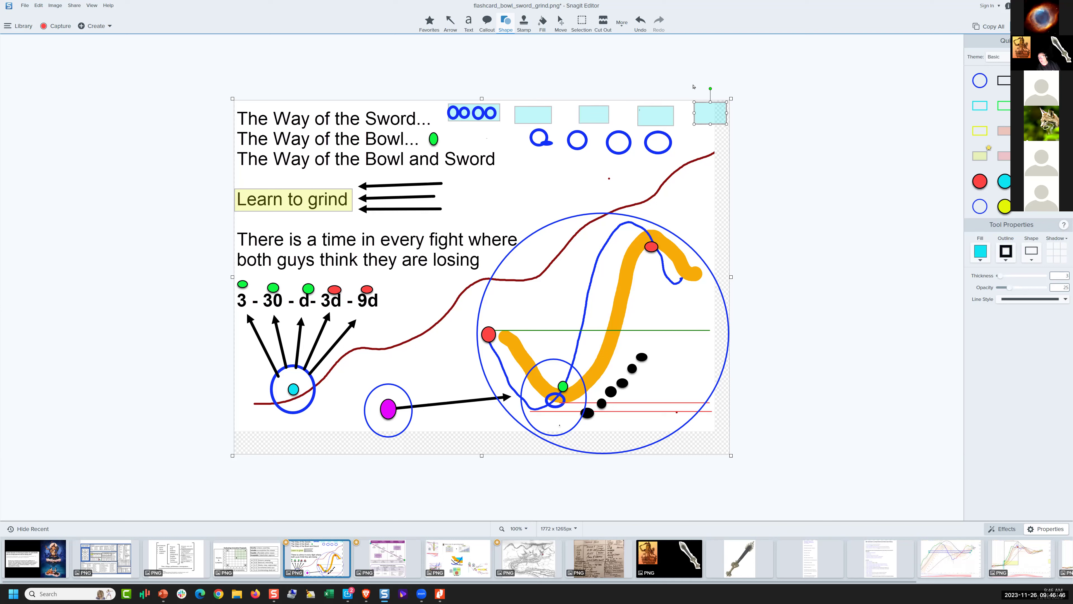
Delete the stray small ellipse and turn the shrunken ring into a black square outline
{"action": "left_click", "coordinate": [548, 144]}
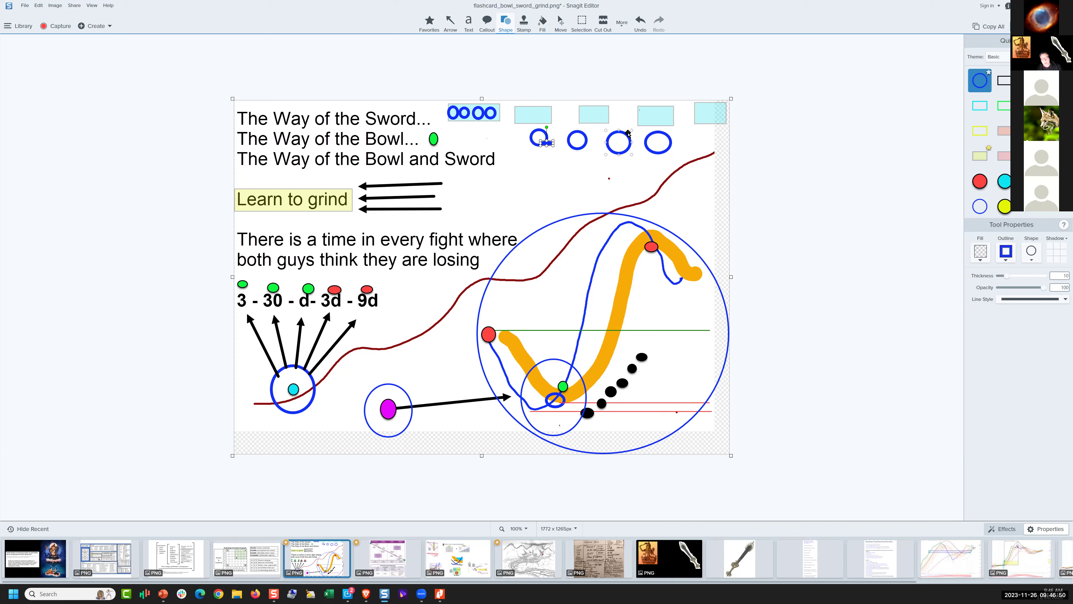
{"action": "key", "text": "Delete"}
{"action": "left_click", "coordinate": [545, 140]}
{"action": "left_click", "coordinate": [617, 136]}
{"action": "left_click", "coordinate": [540, 145]}
{"action": "left_click_drag", "start_coordinate": [541, 145], "coordinate": [539, 150]}
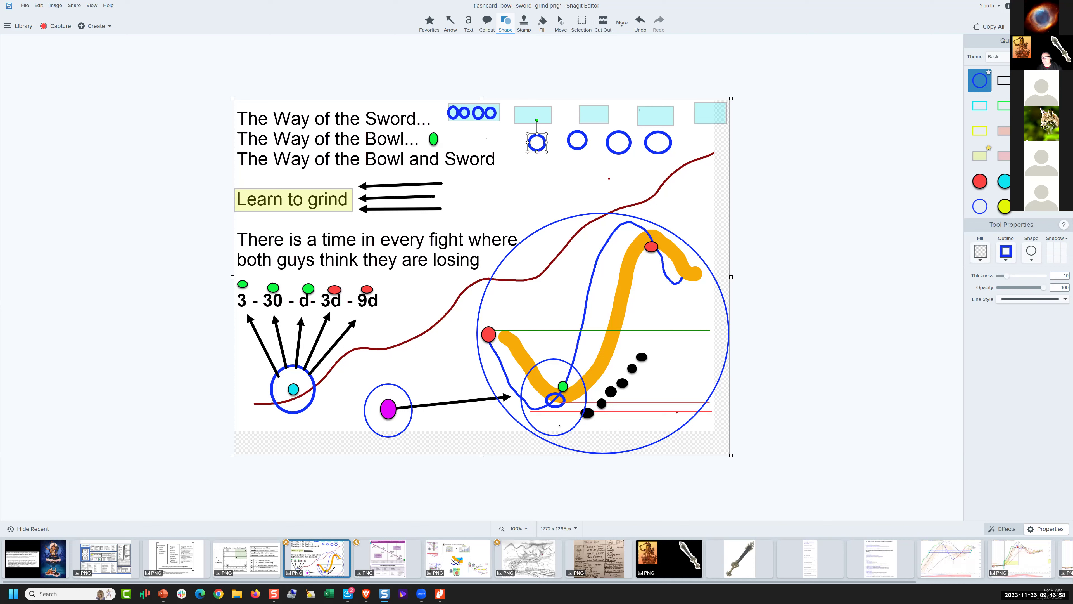
{"action": "key", "text": "ctrl+z"}
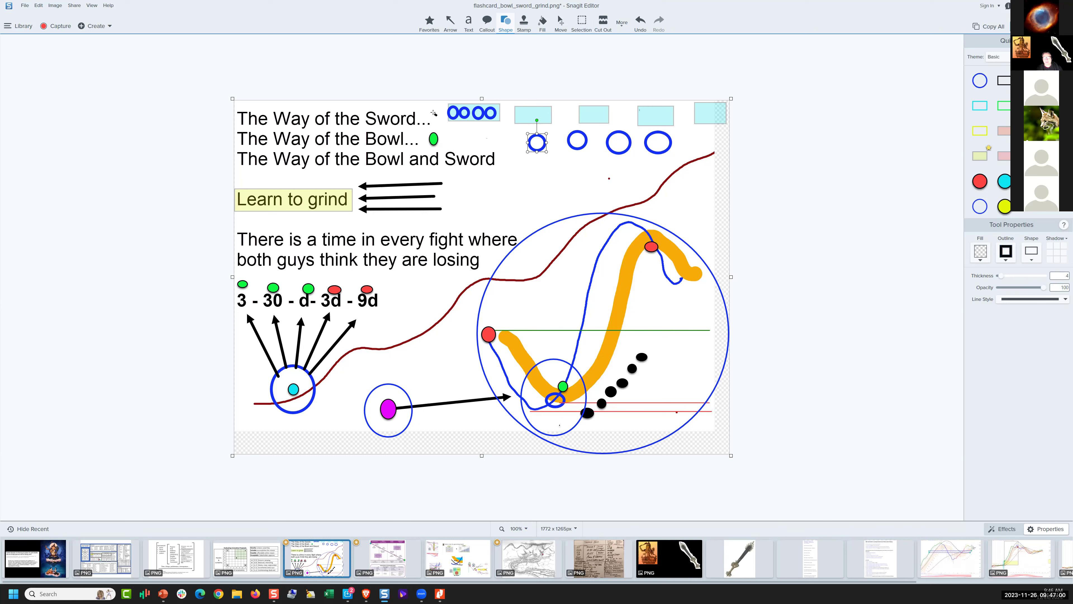
Outline the top row in a black rectangle and restore the small square to a blue ring
{"action": "left_click_drag", "start_coordinate": [438, 130], "coordinate": [735, 99]}
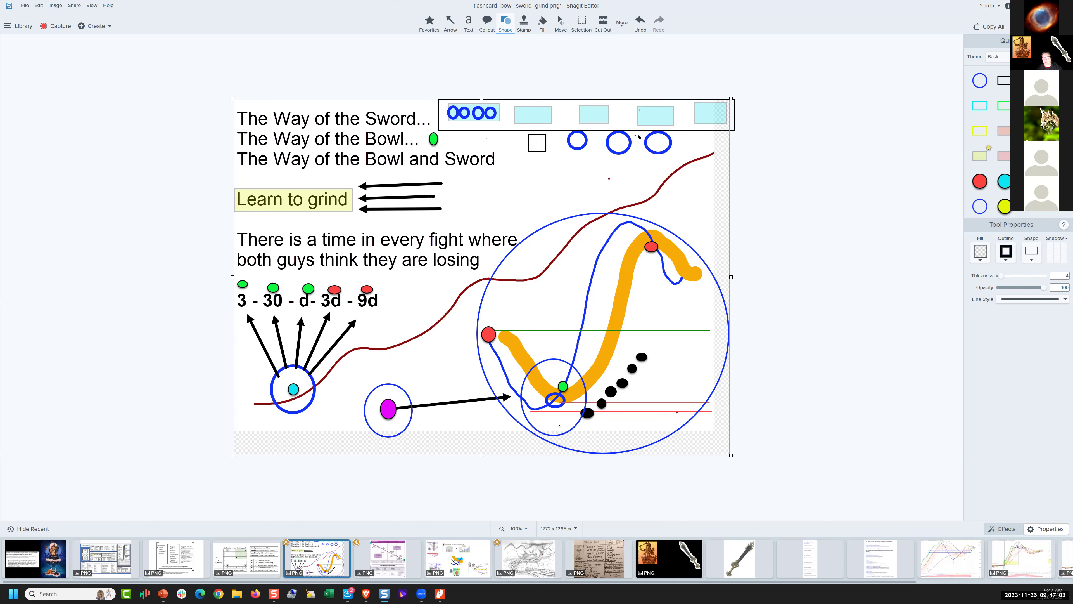
{"action": "left_click", "coordinate": [537, 150]}
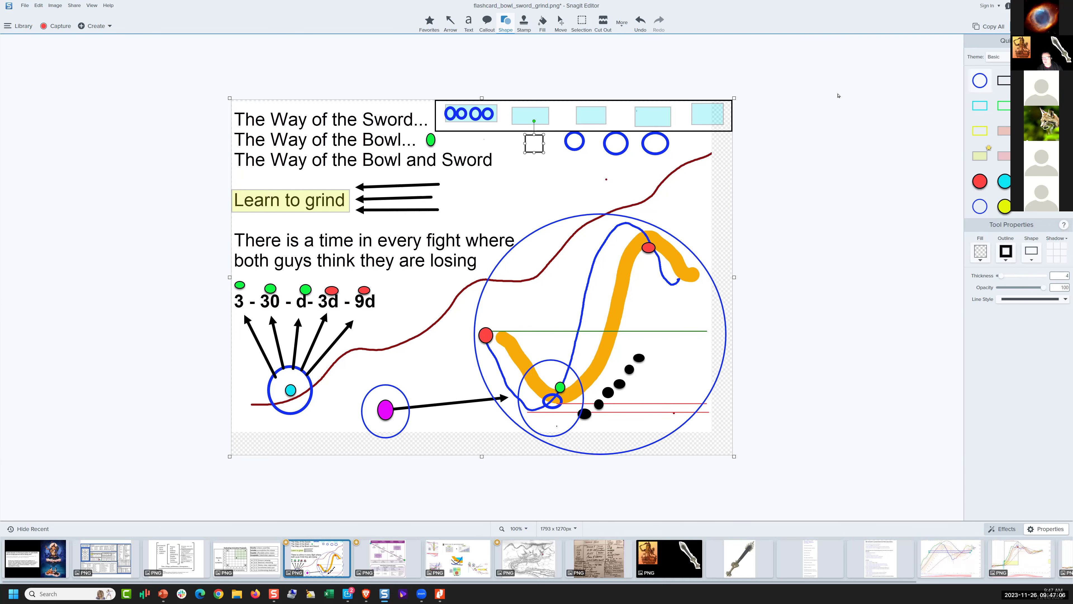
{"action": "left_click", "coordinate": [982, 86]}
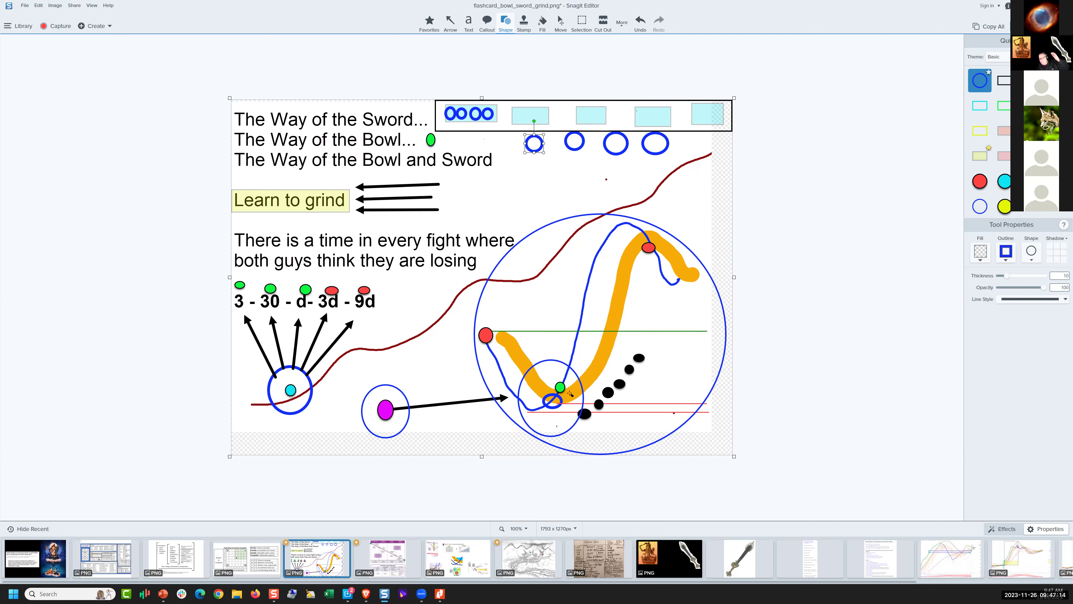
{"action": "left_click", "coordinate": [478, 114]}
Slide the first, third and fourth cyan rectangles left to even out their spacing
{"action": "left_click_drag", "start_coordinate": [518, 111], "coordinate": [553, 114]}
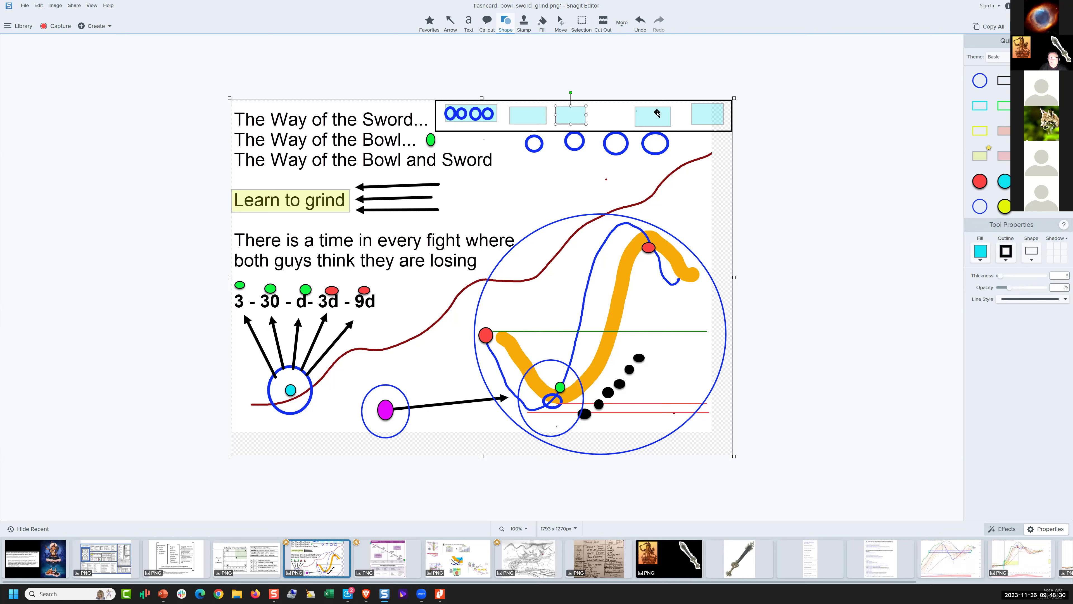
{"action": "left_click_drag", "start_coordinate": [630, 115], "coordinate": [611, 117]}
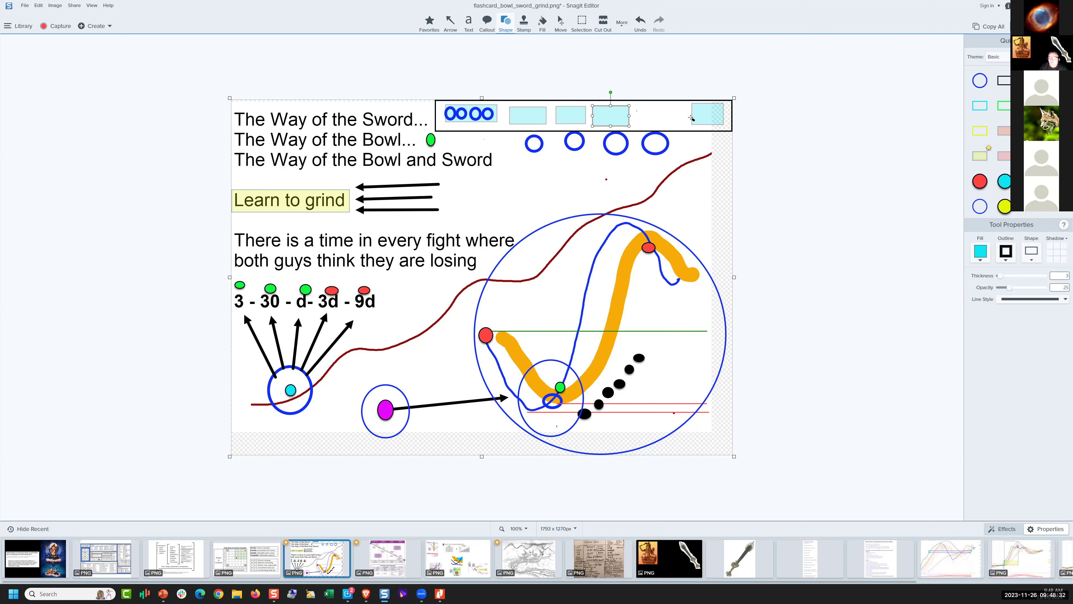
{"action": "left_click_drag", "start_coordinate": [701, 116], "coordinate": [656, 114]}
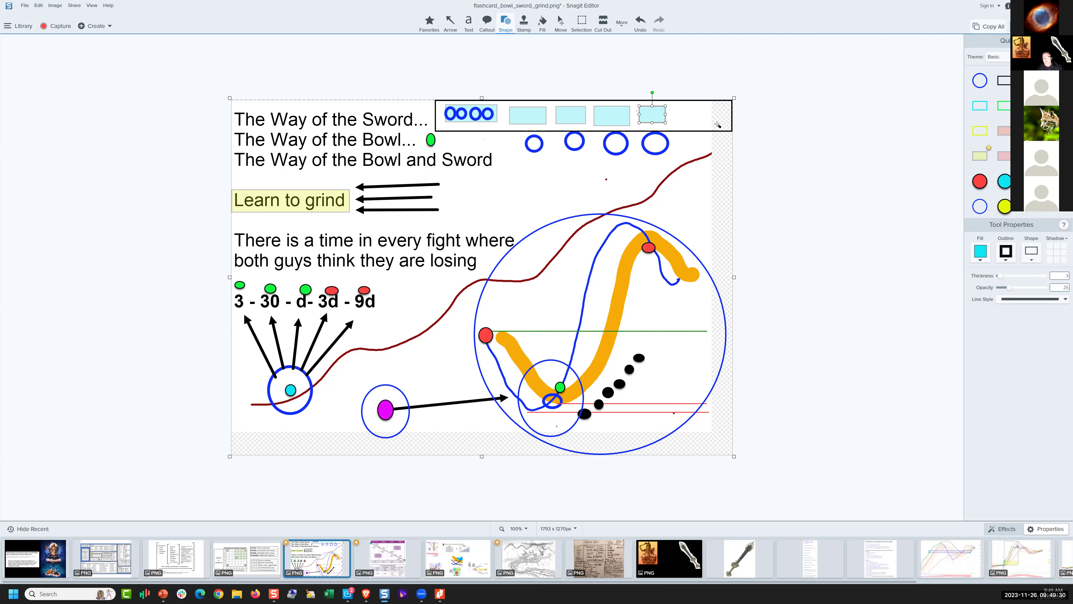
Narrow the top black-outlined box from its right edge to fit the rectangles
{"action": "left_click", "coordinate": [747, 128]}
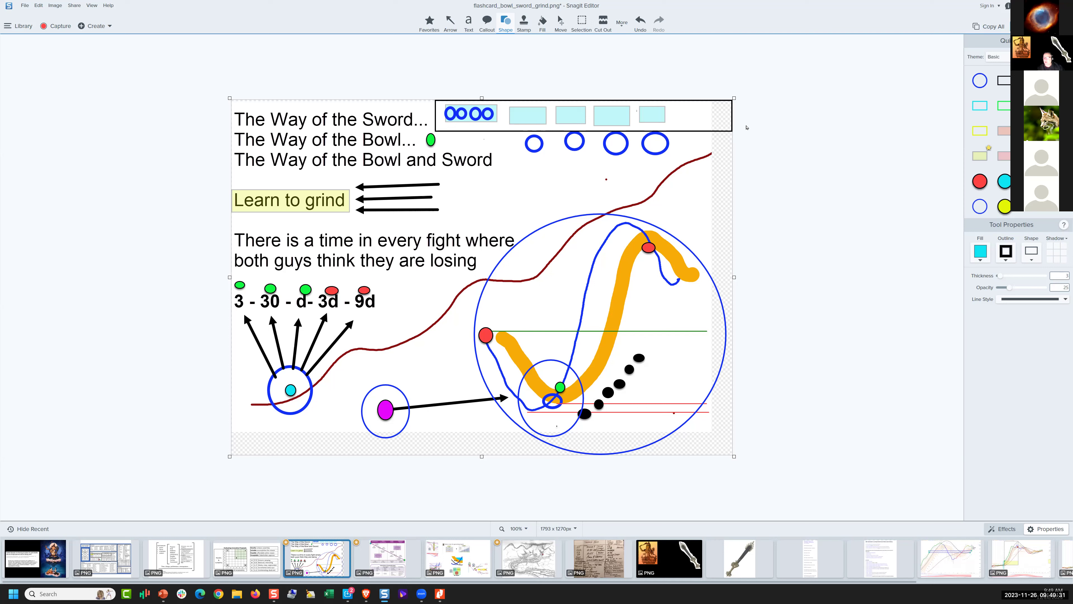
{"action": "left_click", "coordinate": [731, 119]}
{"action": "left_click_drag", "start_coordinate": [719, 112], "coordinate": [707, 113]}
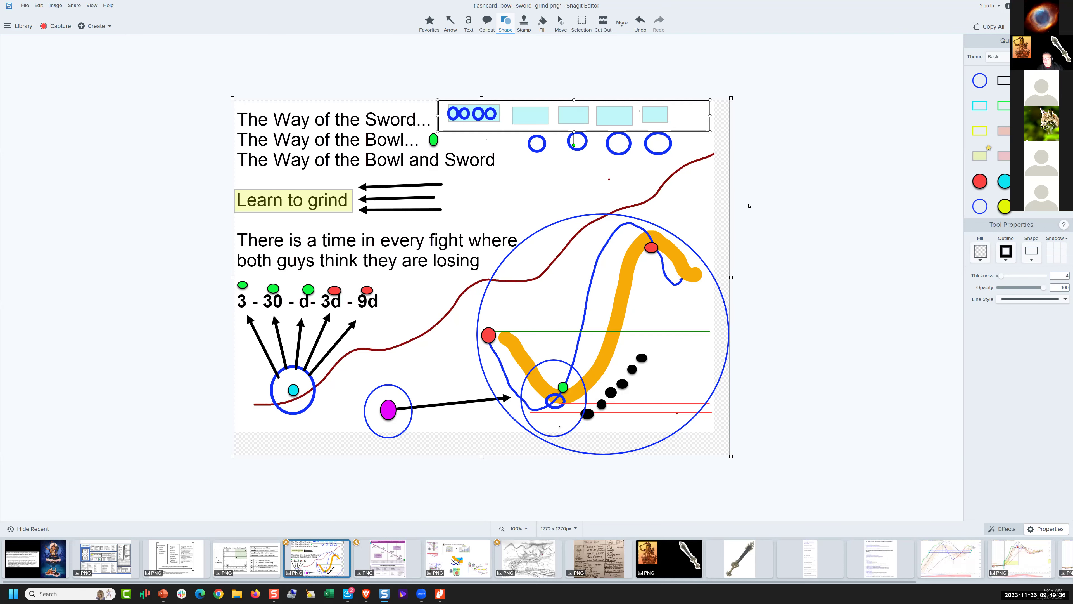
Set the canvas colour around the flashcard to white through Canvas Color
{"action": "right_click", "coordinate": [722, 229]}
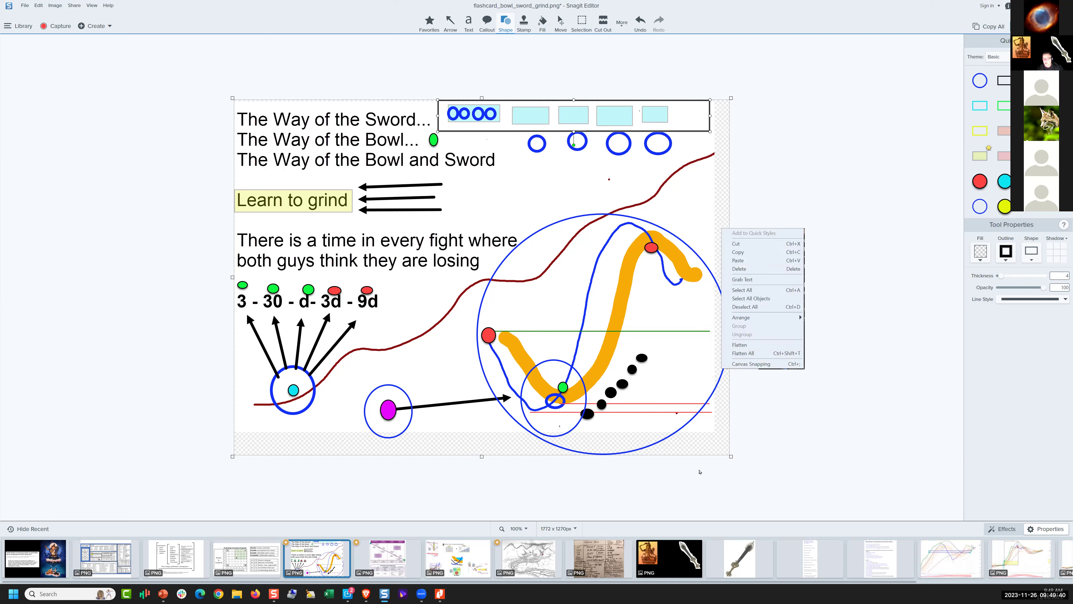
{"action": "right_click", "coordinate": [722, 445]}
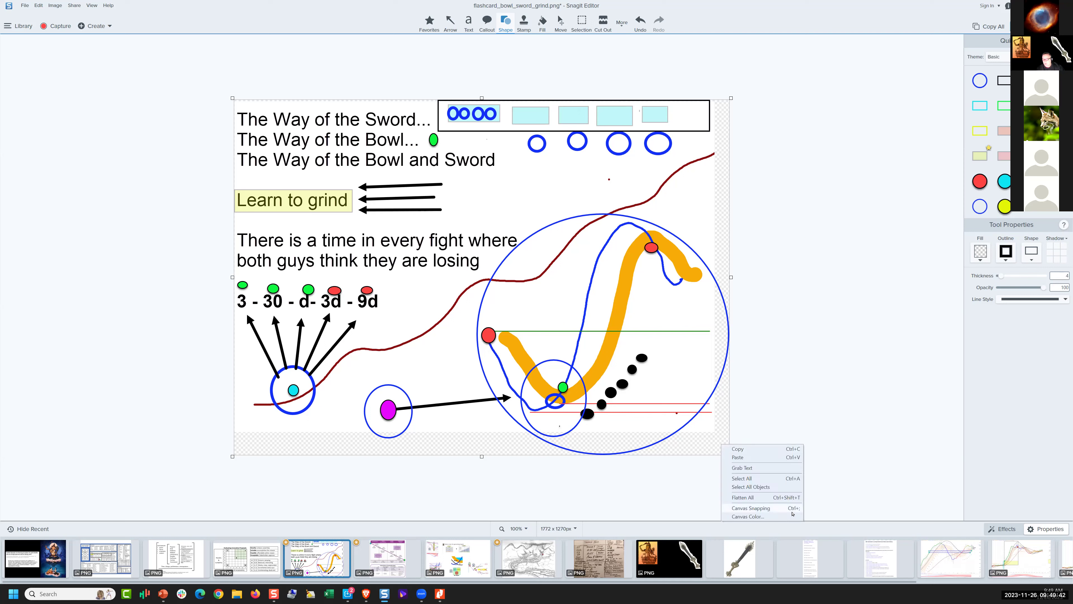
{"action": "left_click", "coordinate": [748, 516]}
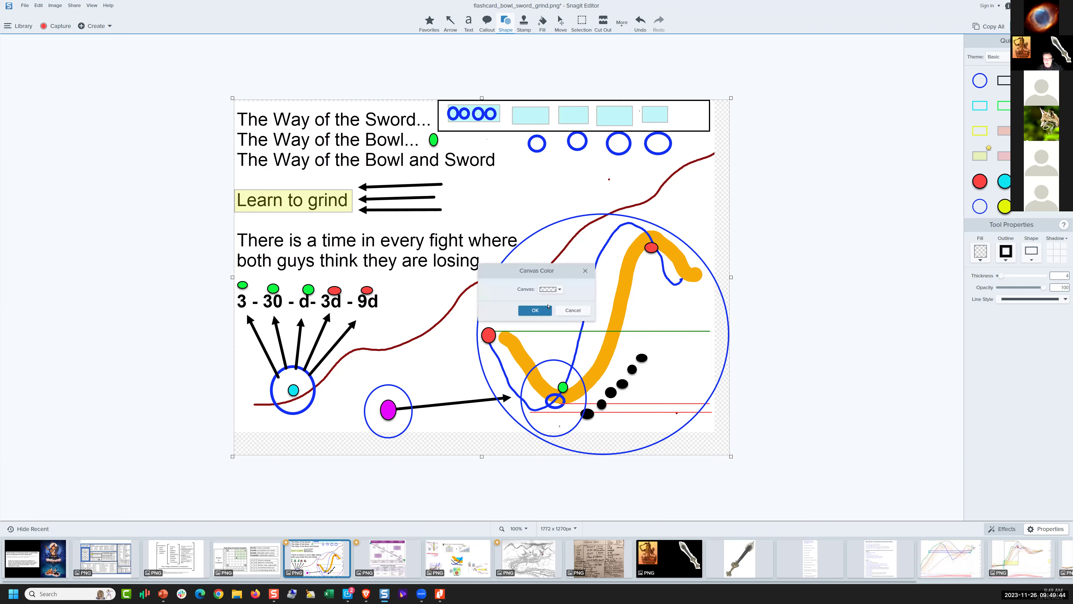
{"action": "left_click", "coordinate": [559, 290]}
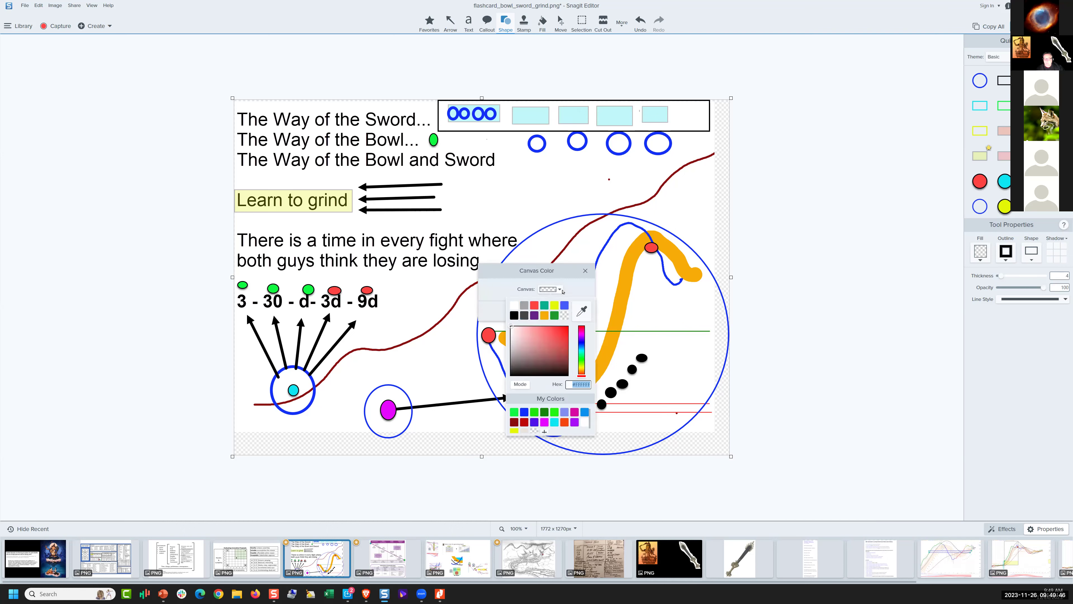
{"action": "left_click", "coordinate": [514, 306]}
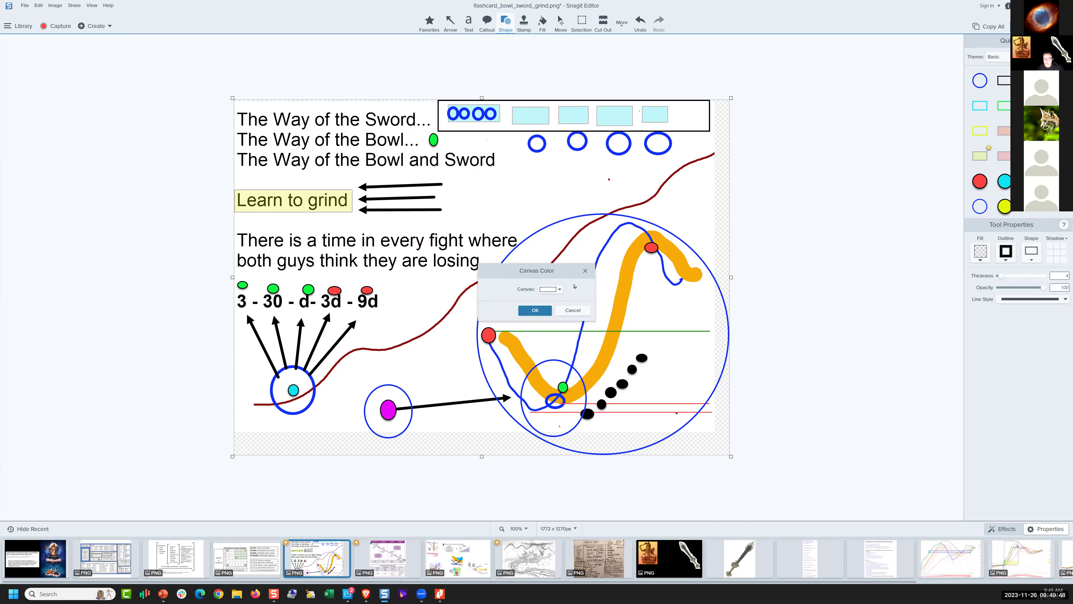
{"action": "left_click", "coordinate": [534, 311]}
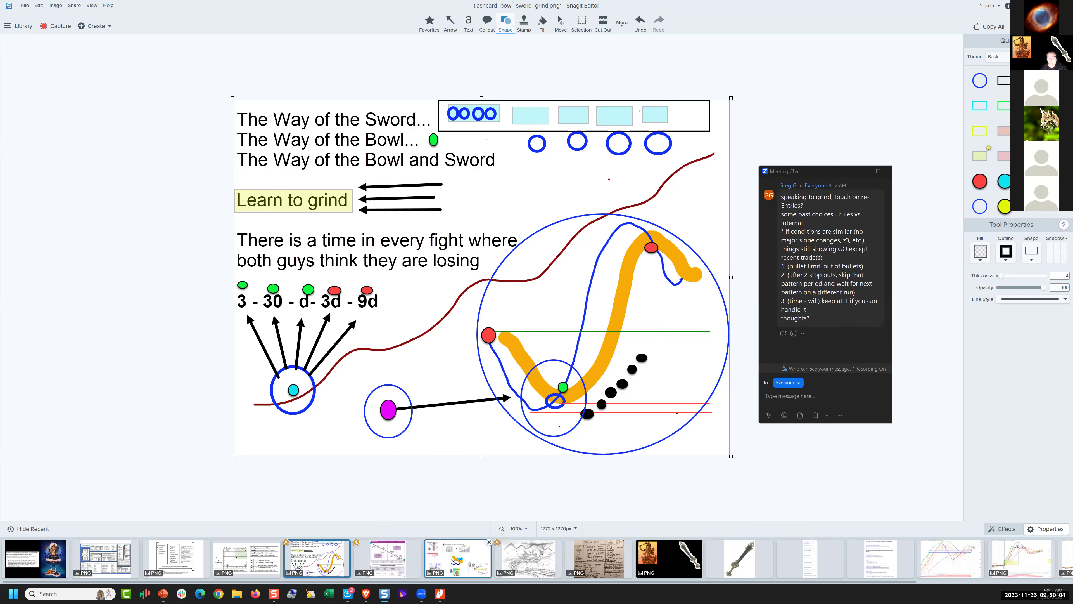
Open the business card slide and circle the Volatility chart with its quiet and volatile bars in blue
{"action": "left_click", "coordinate": [457, 562]}
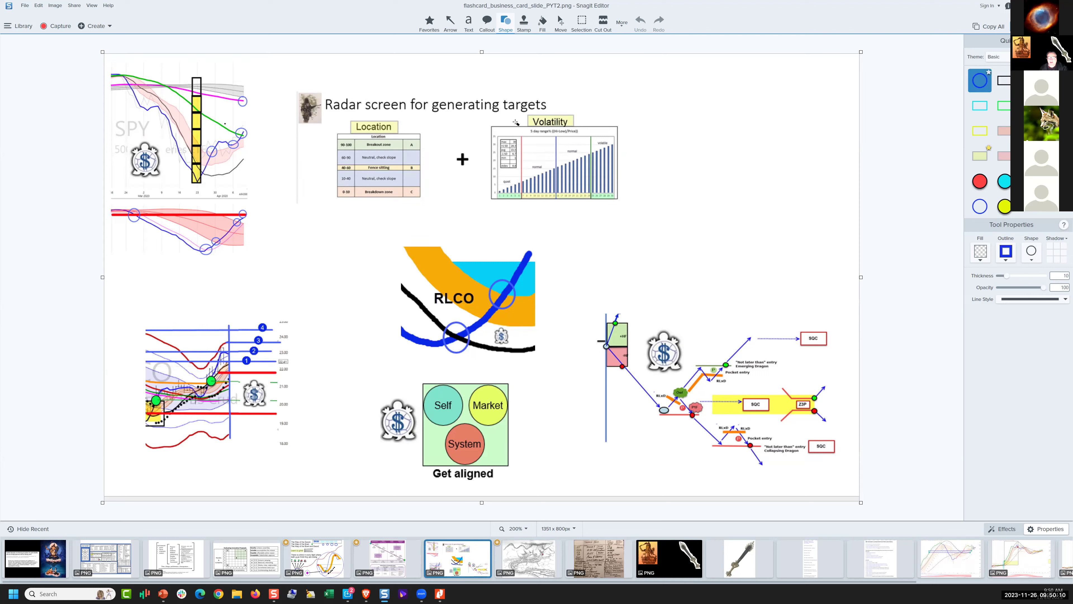
{"action": "mouse_move", "coordinate": [492, 106]}
{"action": "left_mouse_down"}
{"action": "mouse_move", "coordinate": [486, 82]}
{"action": "mouse_move", "coordinate": [456, 86]}
{"action": "left_mouse_up"}
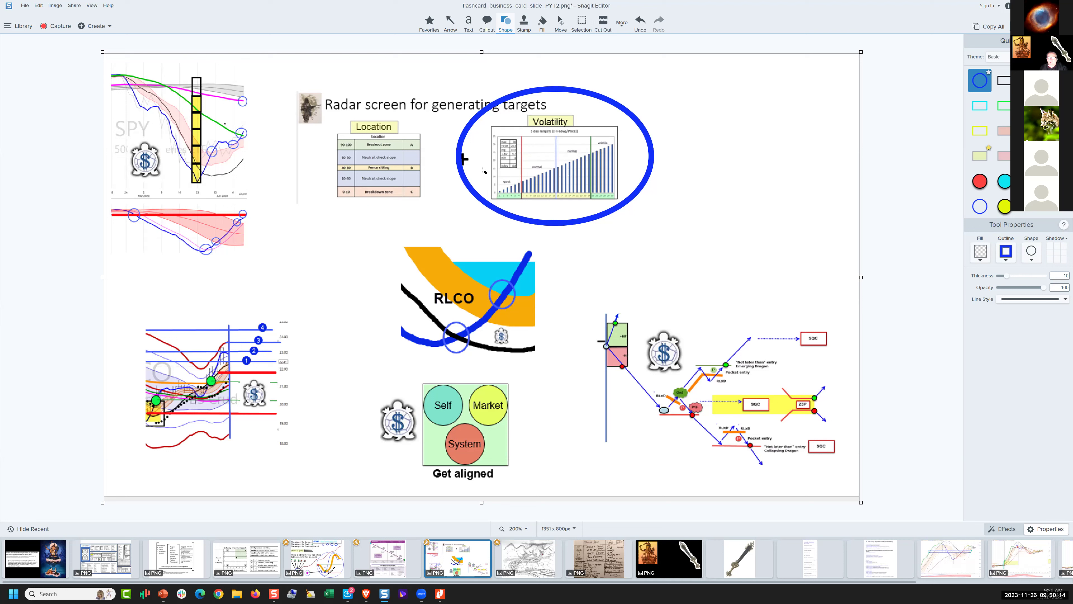
{"action": "left_click_drag", "start_coordinate": [483, 170], "coordinate": [530, 208]}
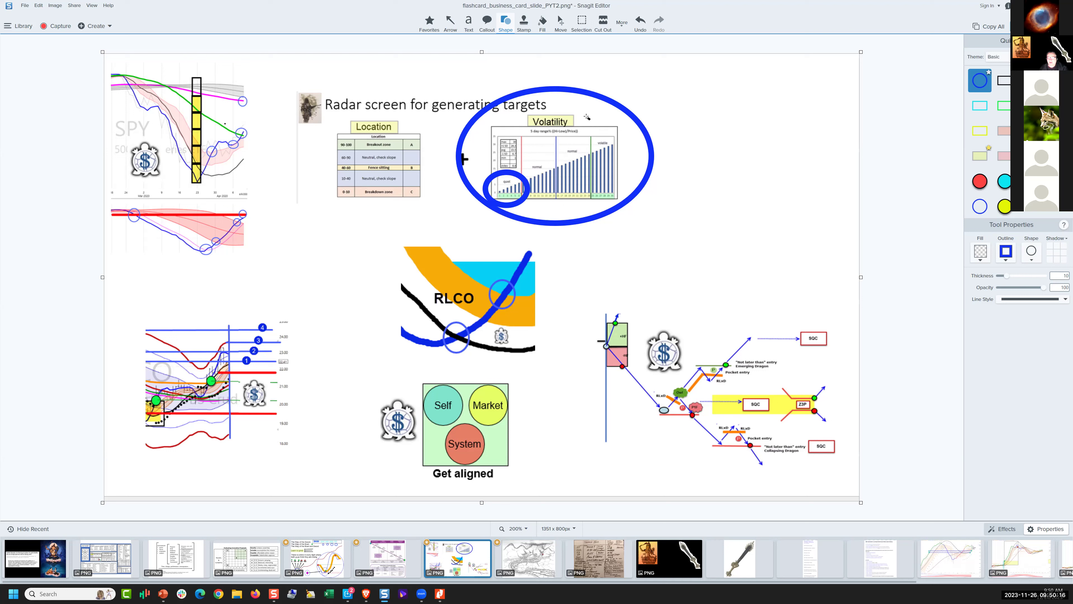
{"action": "mouse_move", "coordinate": [628, 219]}
{"action": "left_mouse_down"}
{"action": "mouse_move", "coordinate": [609, 214]}
{"action": "mouse_move", "coordinate": [634, 209]}
{"action": "left_mouse_up"}
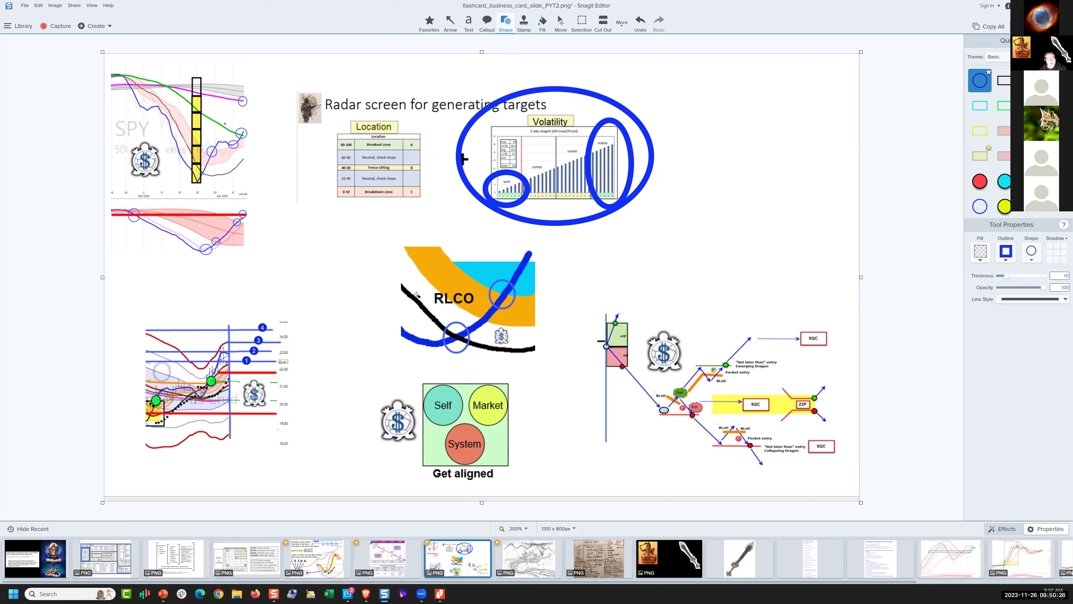
Circle the red-line chart, yellow bar and SPY chart in blue, deleting the extra middle-bars ellipse
{"action": "left_click_drag", "start_coordinate": [231, 273], "coordinate": [184, 228]}
{"action": "left_click_drag", "start_coordinate": [185, 159], "coordinate": [219, 190]}
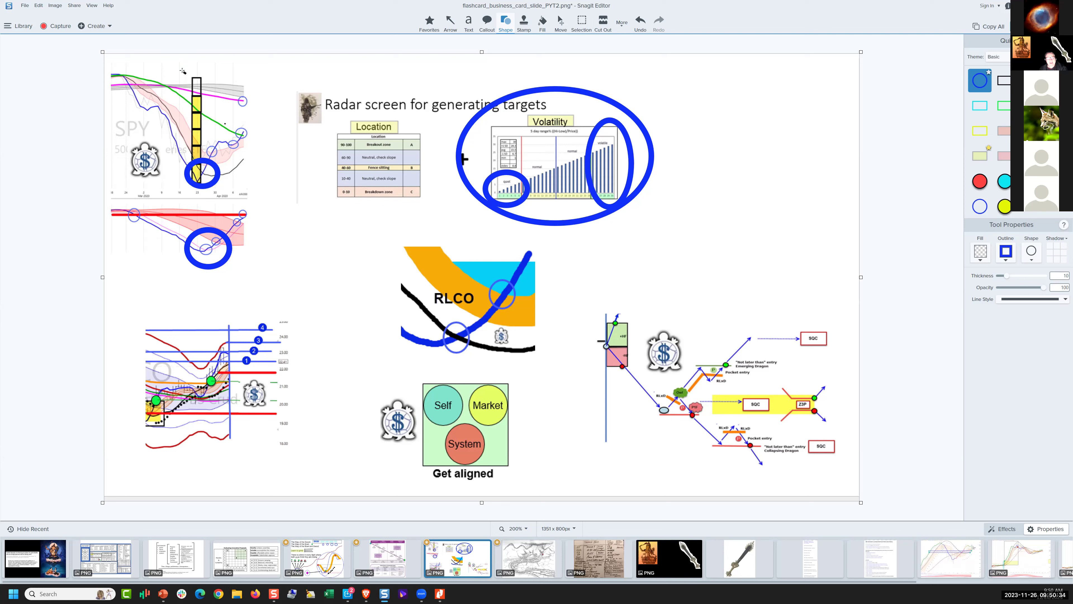
{"action": "mouse_move", "coordinate": [174, 58]}
{"action": "left_mouse_down"}
{"action": "mouse_move", "coordinate": [268, 199]}
{"action": "mouse_move", "coordinate": [258, 194]}
{"action": "mouse_move", "coordinate": [268, 192]}
{"action": "left_mouse_up"}
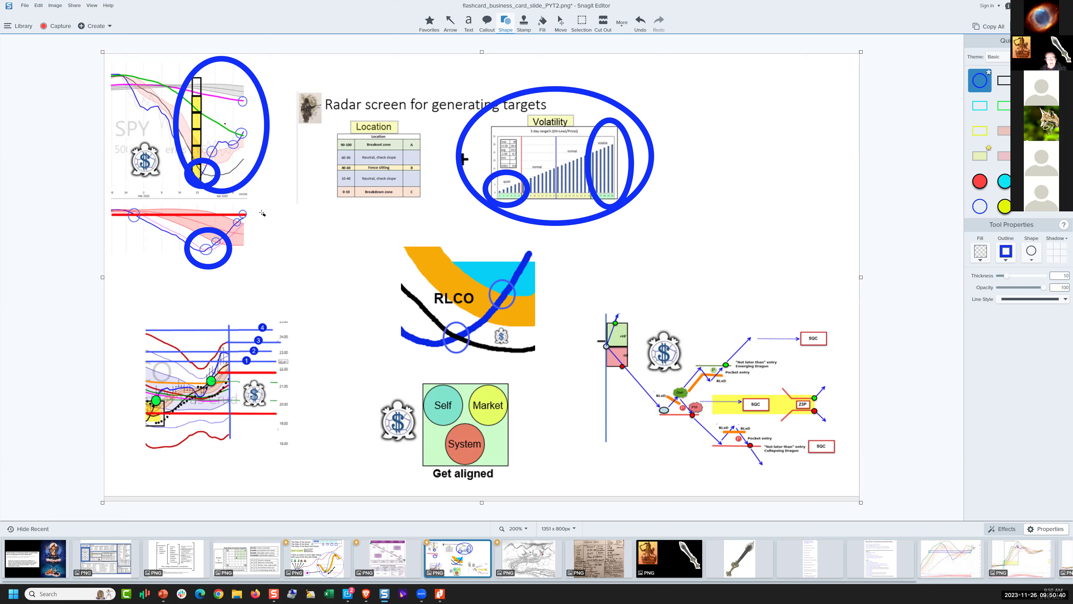
{"action": "mouse_move", "coordinate": [187, 266]}
{"action": "left_mouse_down"}
{"action": "mouse_move", "coordinate": [258, 205]}
{"action": "mouse_move", "coordinate": [266, 186]}
{"action": "mouse_move", "coordinate": [246, 208]}
{"action": "mouse_move", "coordinate": [267, 183]}
{"action": "left_mouse_up"}
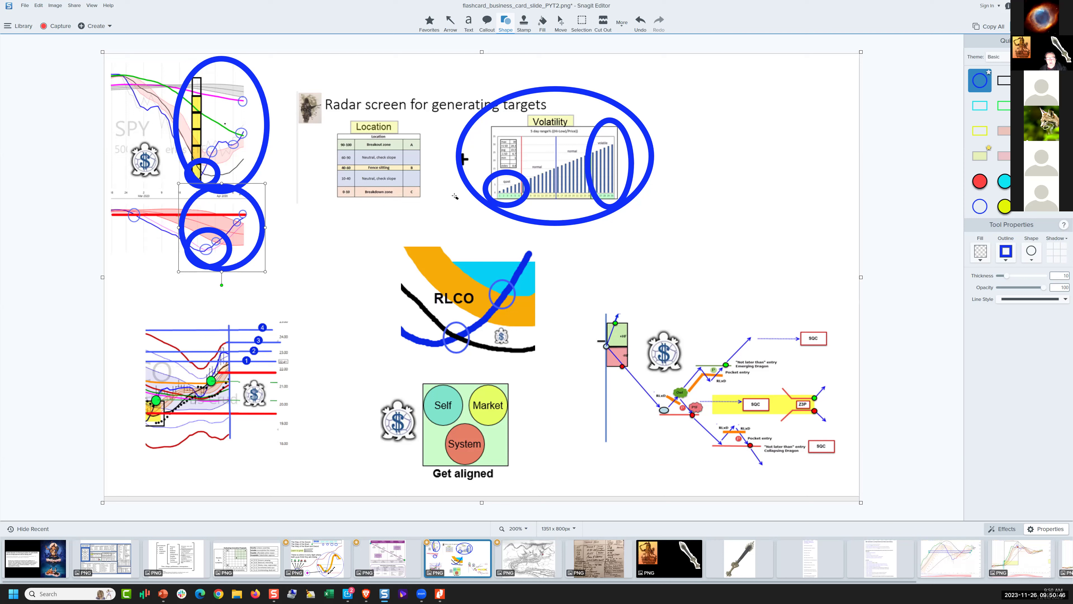
{"action": "left_click_drag", "start_coordinate": [530, 145], "coordinate": [585, 207]}
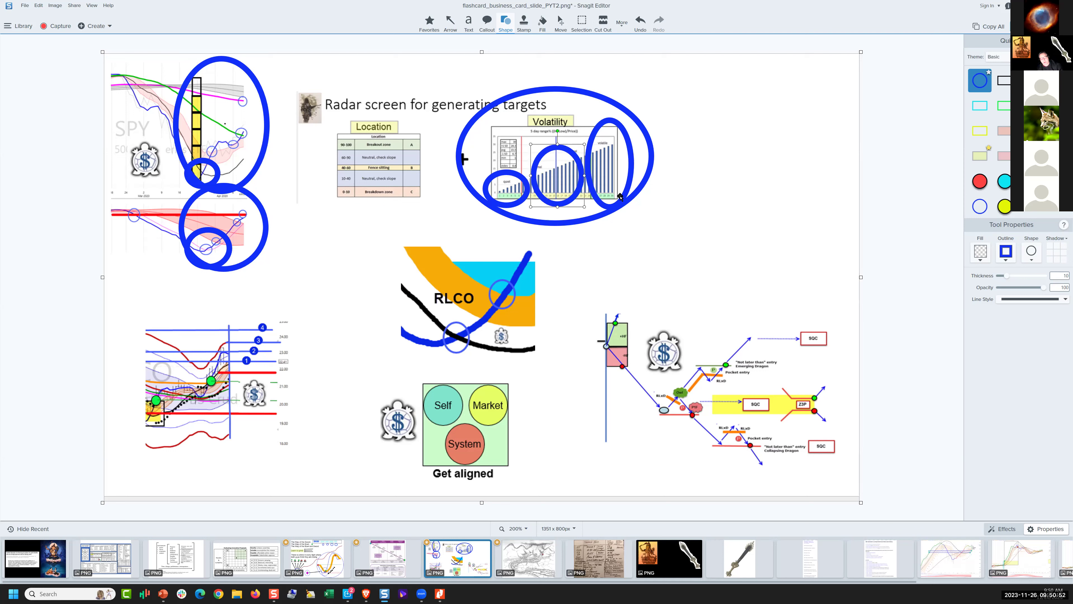
{"action": "key", "text": "Delete"}
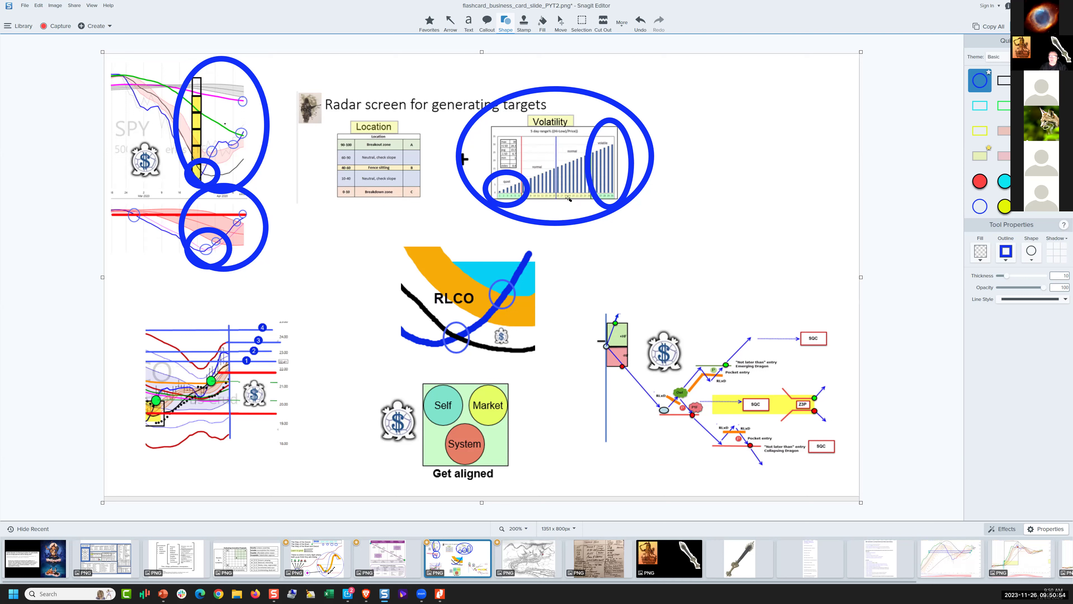
Draw blue ellipses around the RLCO picture and the Get aligned graphic
{"action": "left_click", "coordinate": [576, 216]}
{"action": "left_click_drag", "start_coordinate": [370, 215], "coordinate": [571, 376]}
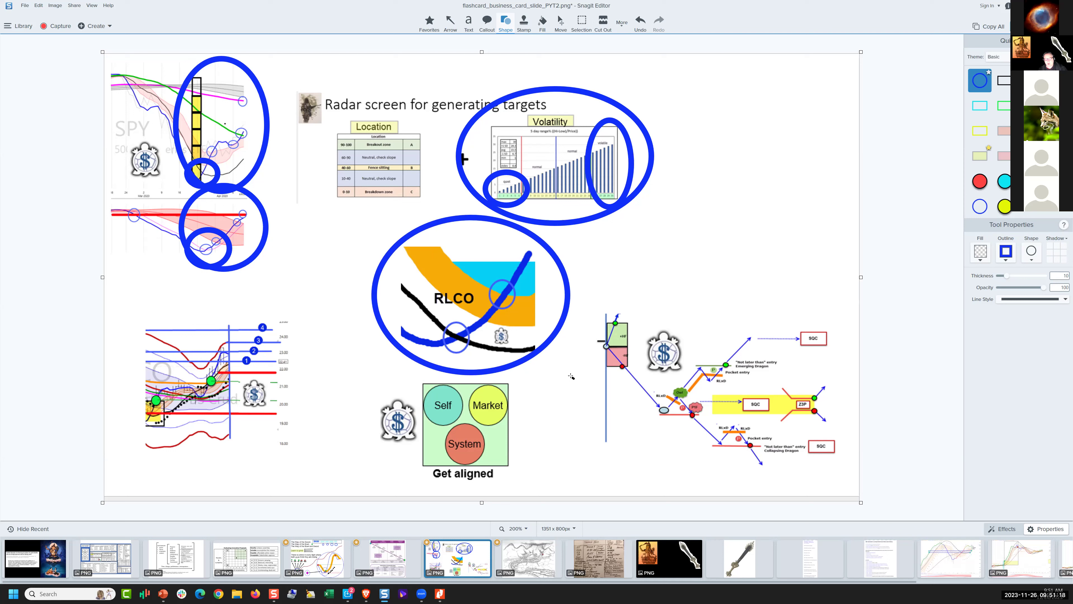
{"action": "left_click_drag", "start_coordinate": [571, 376], "coordinate": [570, 372]}
{"action": "left_click_drag", "start_coordinate": [353, 349], "coordinate": [579, 465]}
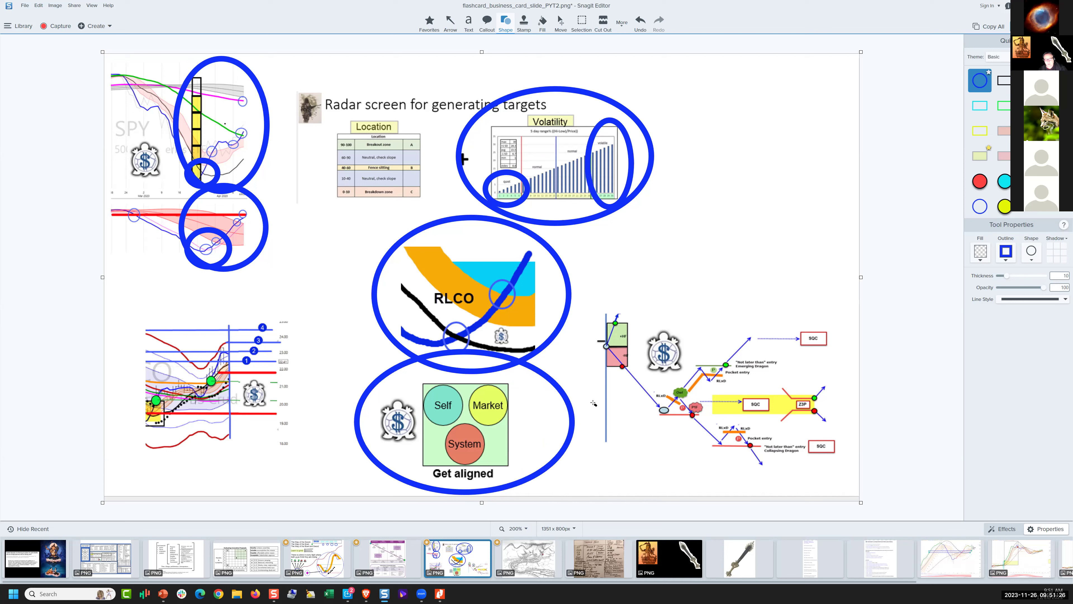
{"action": "left_click", "coordinate": [507, 364]}
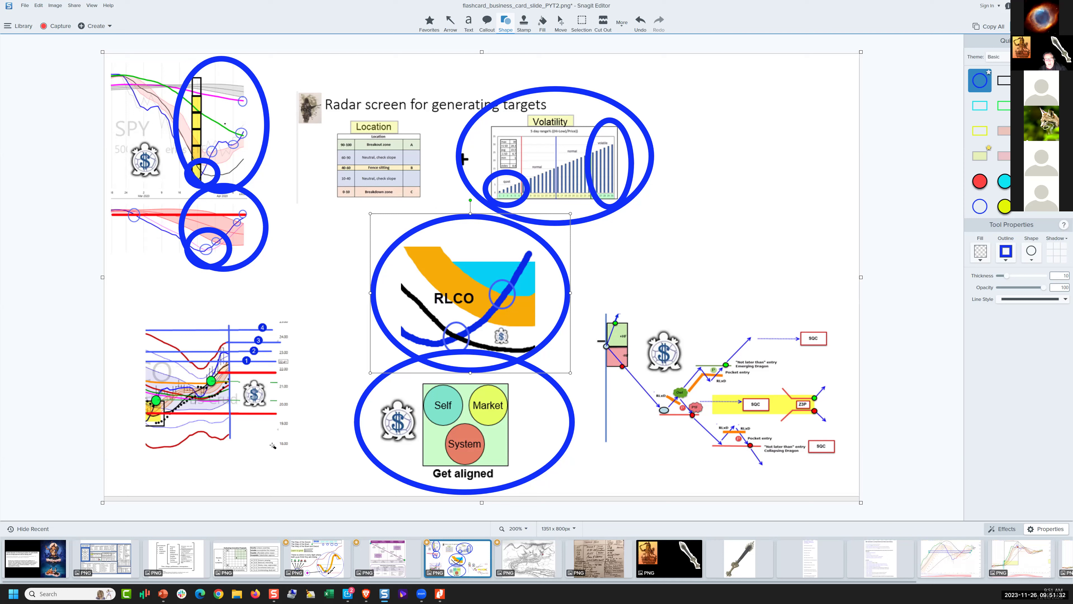
Encircle the bottom-left chart and its green dots, then undo and delete the stray small ellipse
{"action": "mouse_move", "coordinate": [117, 302]}
{"action": "left_mouse_down"}
{"action": "mouse_move", "coordinate": [256, 443]}
{"action": "mouse_move", "coordinate": [332, 485]}
{"action": "left_mouse_up"}
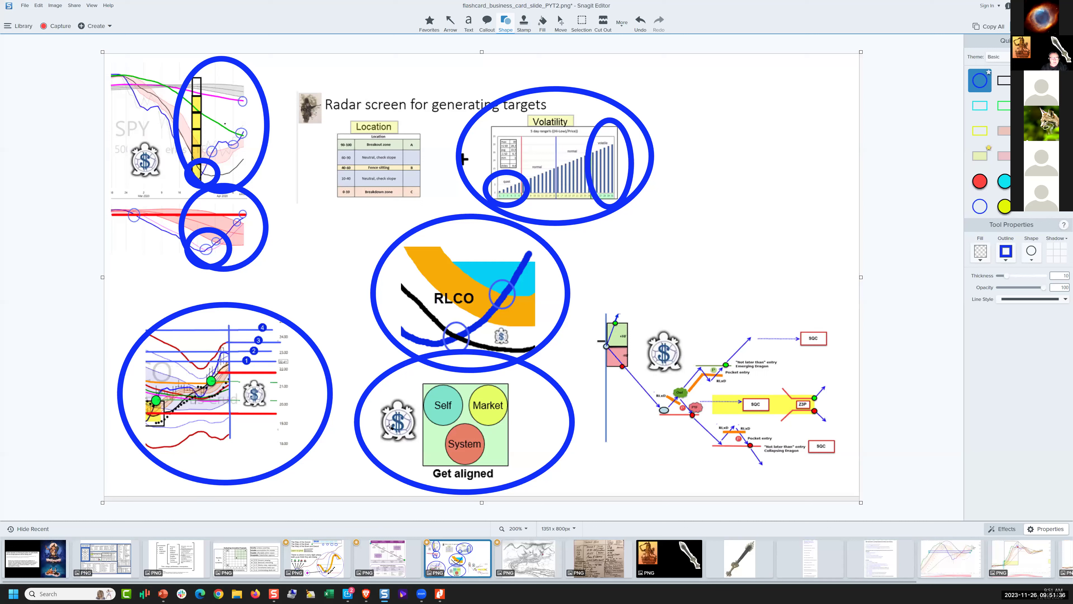
{"action": "left_click_drag", "start_coordinate": [132, 382], "coordinate": [182, 437]}
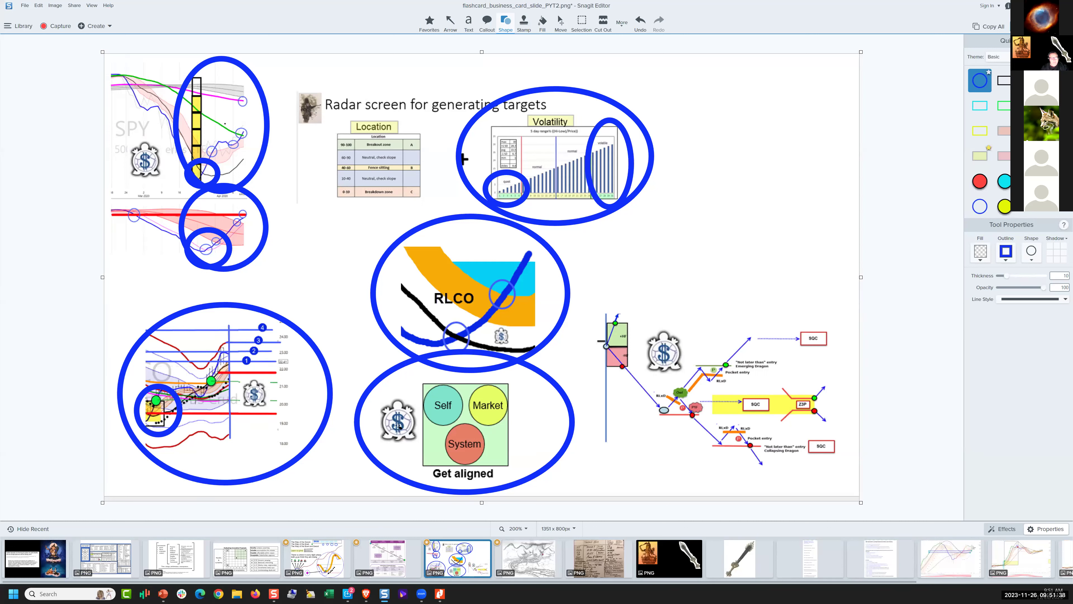
{"action": "mouse_move", "coordinate": [184, 349]}
{"action": "left_mouse_down"}
{"action": "mouse_move", "coordinate": [236, 404]}
{"action": "mouse_move", "coordinate": [221, 450]}
{"action": "left_mouse_up"}
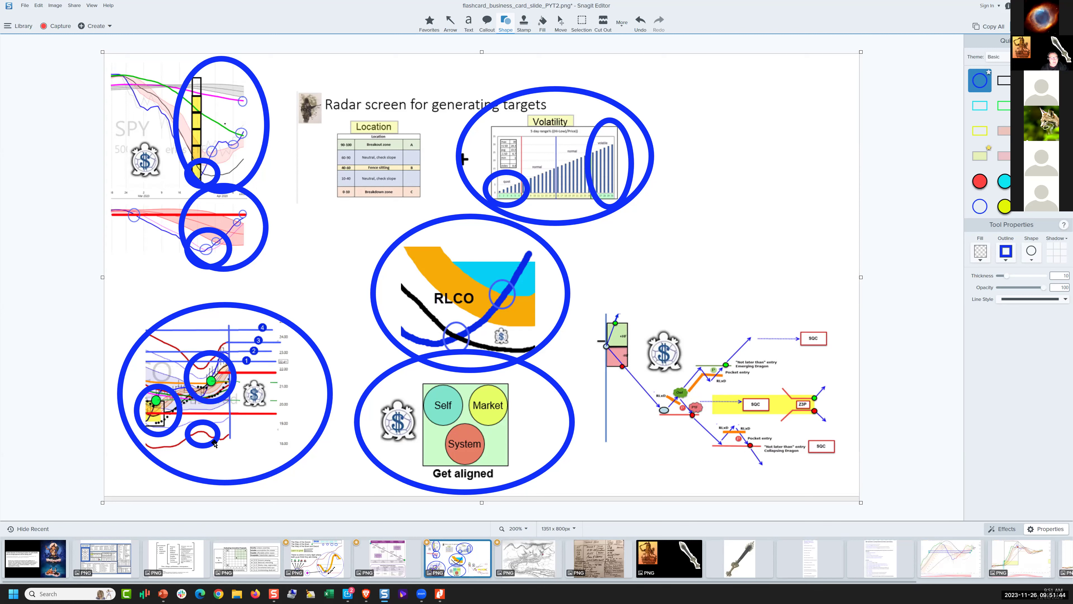
{"action": "mouse_move", "coordinate": [213, 441]}
{"action": "left_mouse_down"}
{"action": "mouse_move", "coordinate": [266, 462]}
{"action": "mouse_move", "coordinate": [250, 389]}
{"action": "mouse_move", "coordinate": [279, 309]}
{"action": "mouse_move", "coordinate": [269, 341]}
{"action": "left_mouse_up"}
{"action": "key", "text": "ctrl+z"}
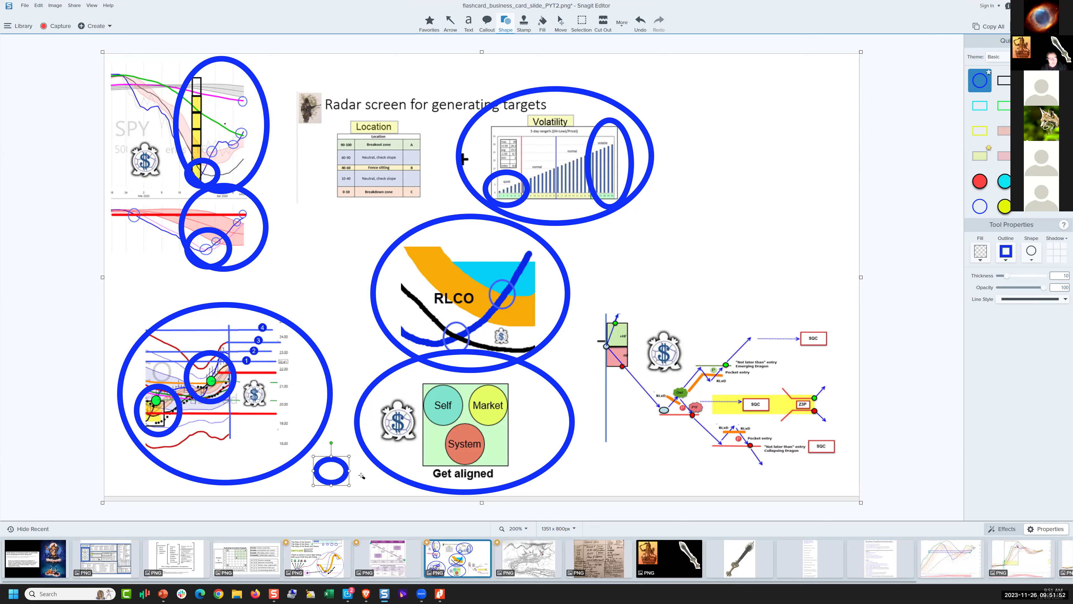
{"action": "key", "text": "Delete"}
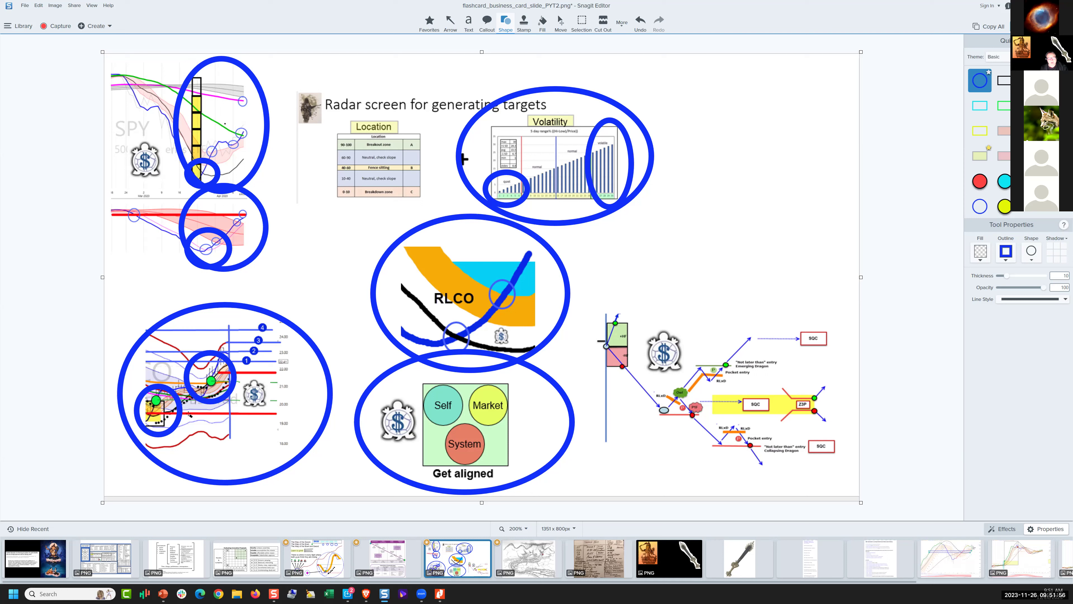
Draw a large ellipse around both small circles in the lower-left chart and fine-tune its position and size
{"action": "left_click_drag", "start_coordinate": [122, 337], "coordinate": [242, 450]}
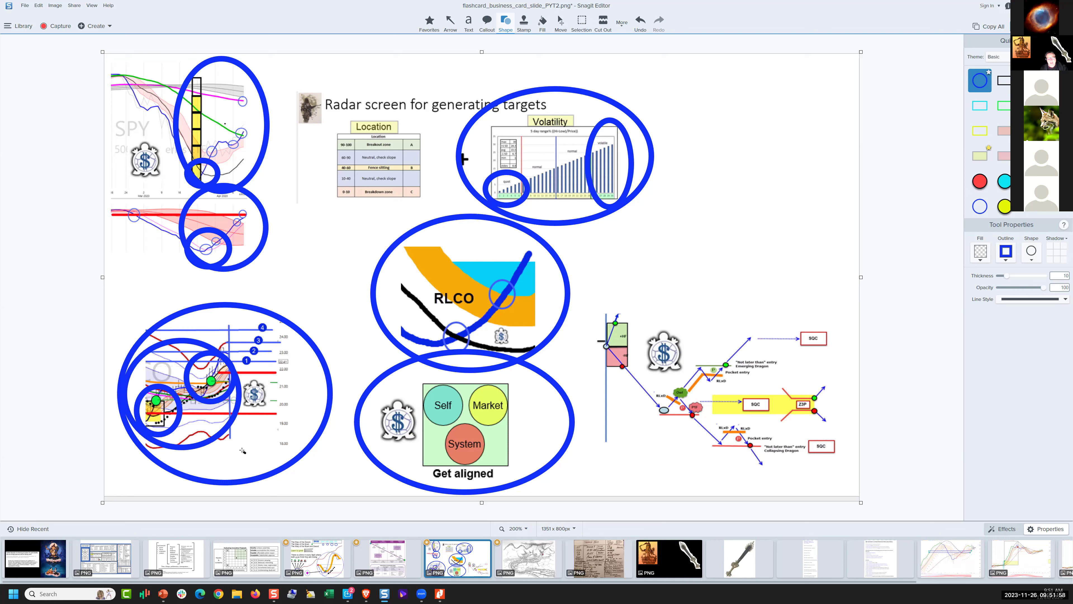
{"action": "left_click_drag", "start_coordinate": [240, 444], "coordinate": [289, 373]}
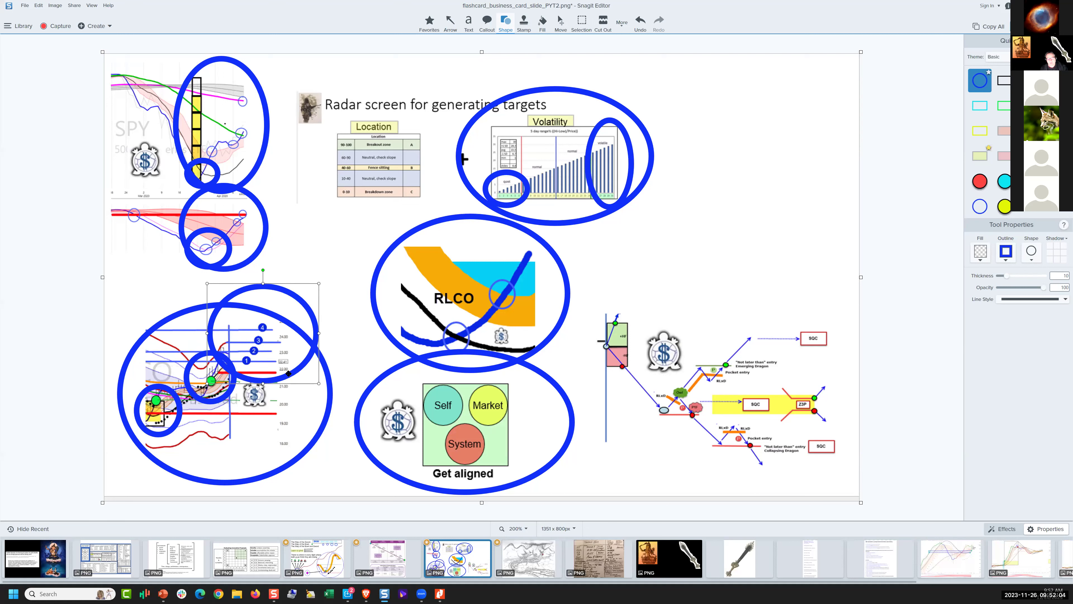
{"action": "key", "text": "Right"}
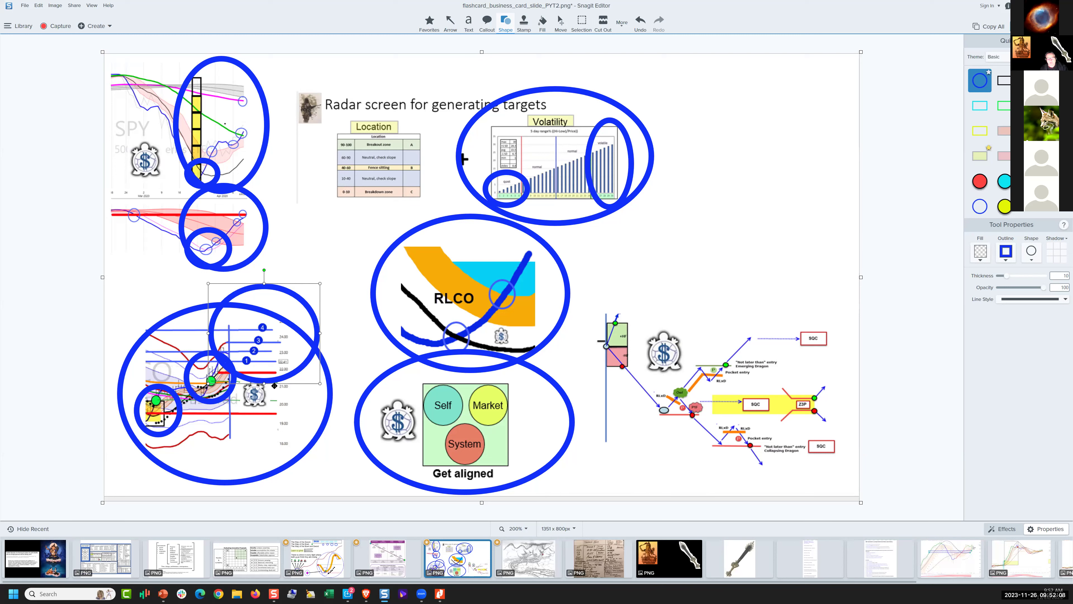
{"action": "left_click_drag", "start_coordinate": [290, 373], "coordinate": [274, 390]}
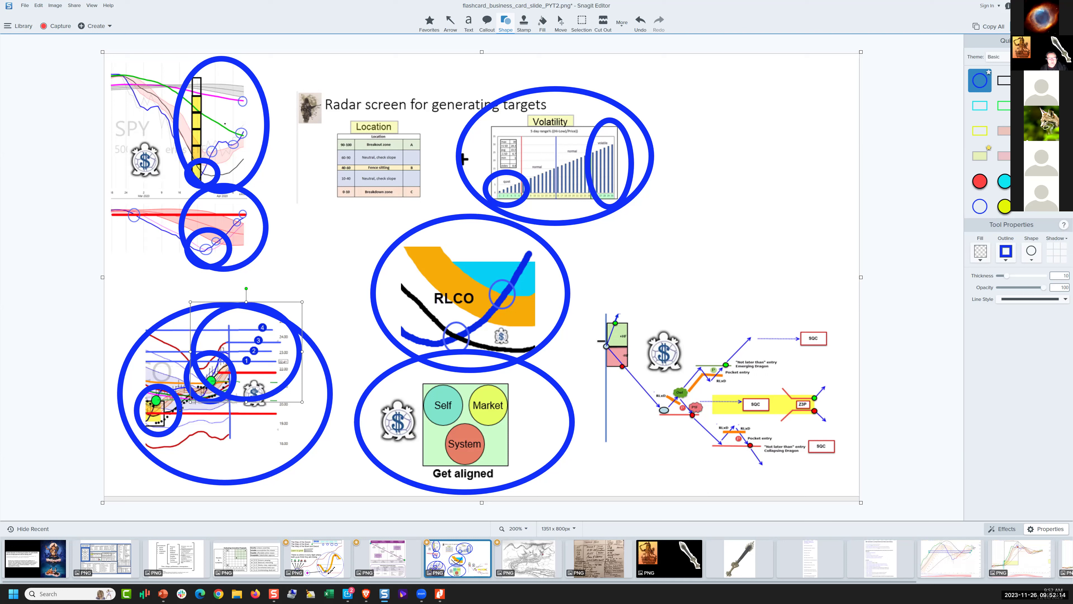
{"action": "left_click_drag", "start_coordinate": [181, 409], "coordinate": [176, 417]}
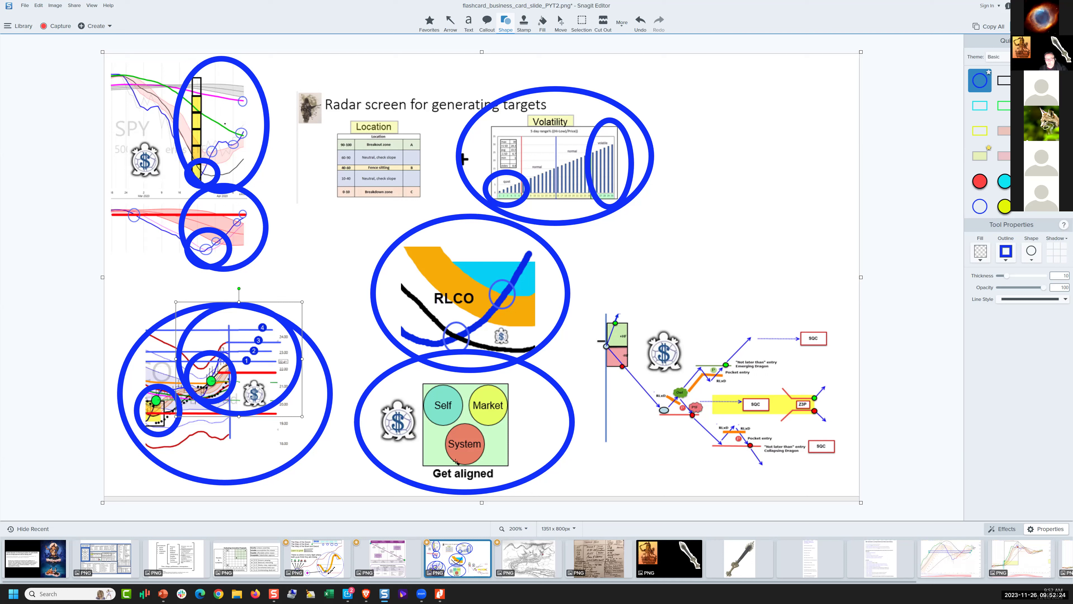
Lower the Get aligned ellipse's top edge and circle the node cluster in the right diagram
{"action": "left_click", "coordinate": [512, 362]}
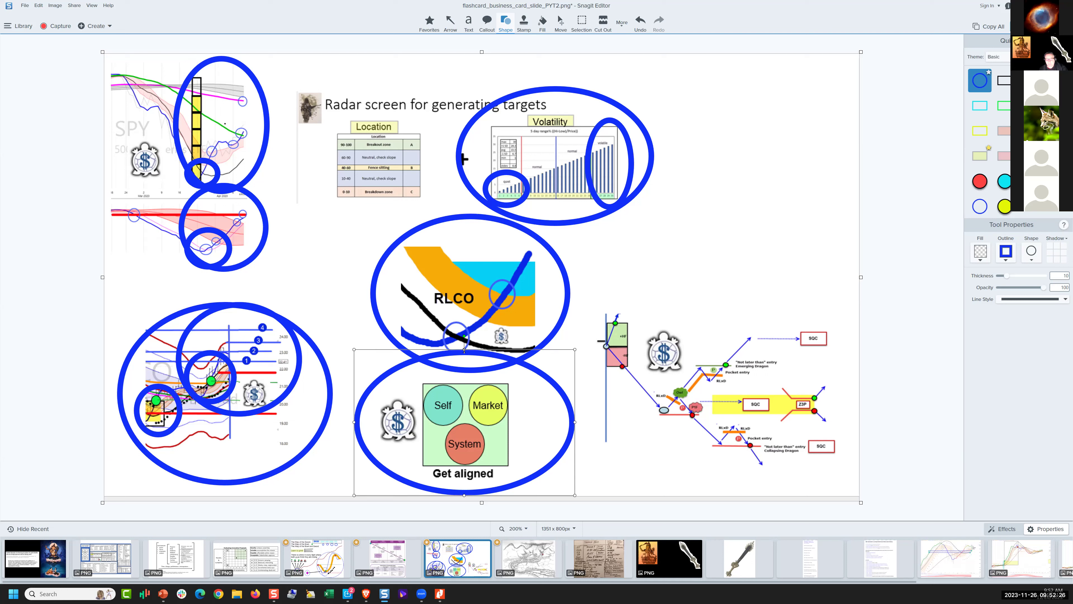
{"action": "left_click_drag", "start_coordinate": [464, 349], "coordinate": [463, 366]}
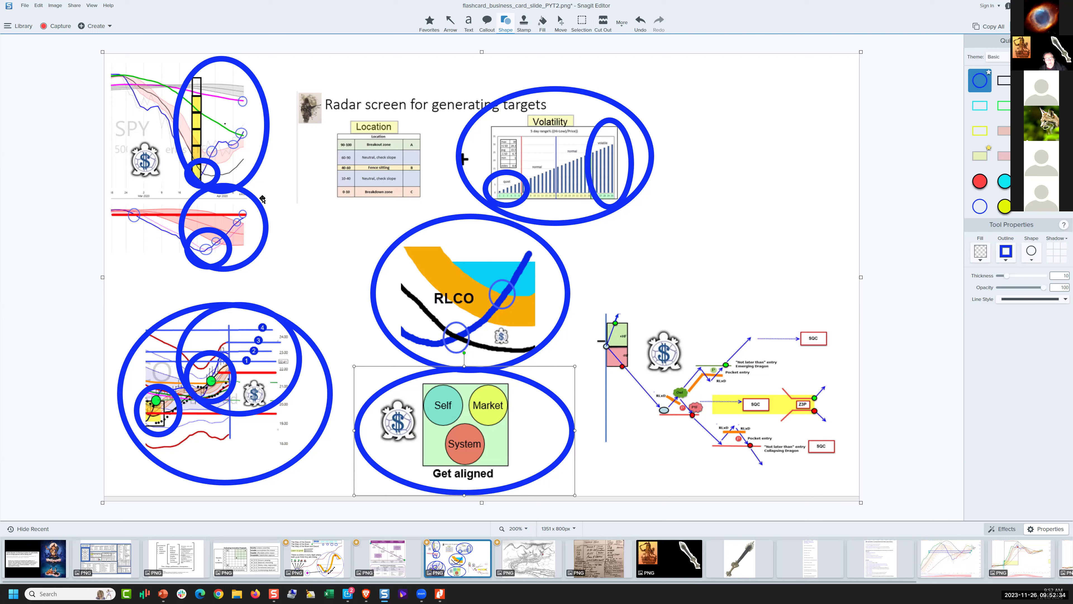
{"action": "left_click", "coordinate": [256, 207]}
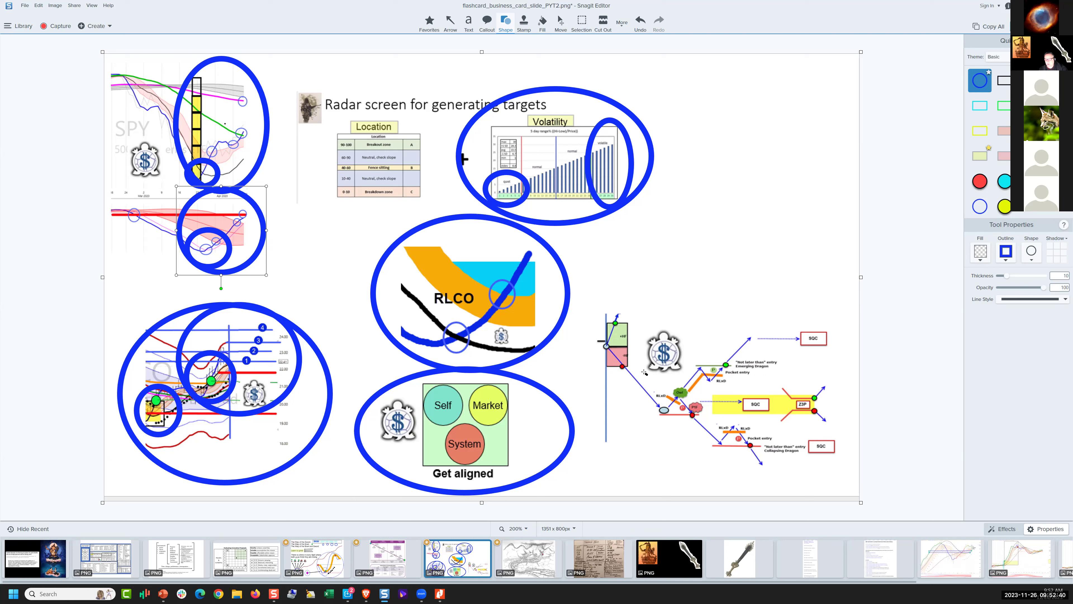
{"action": "mouse_move", "coordinate": [649, 431]}
{"action": "left_mouse_down"}
{"action": "mouse_move", "coordinate": [708, 405]}
{"action": "mouse_move", "coordinate": [712, 374]}
{"action": "left_mouse_up"}
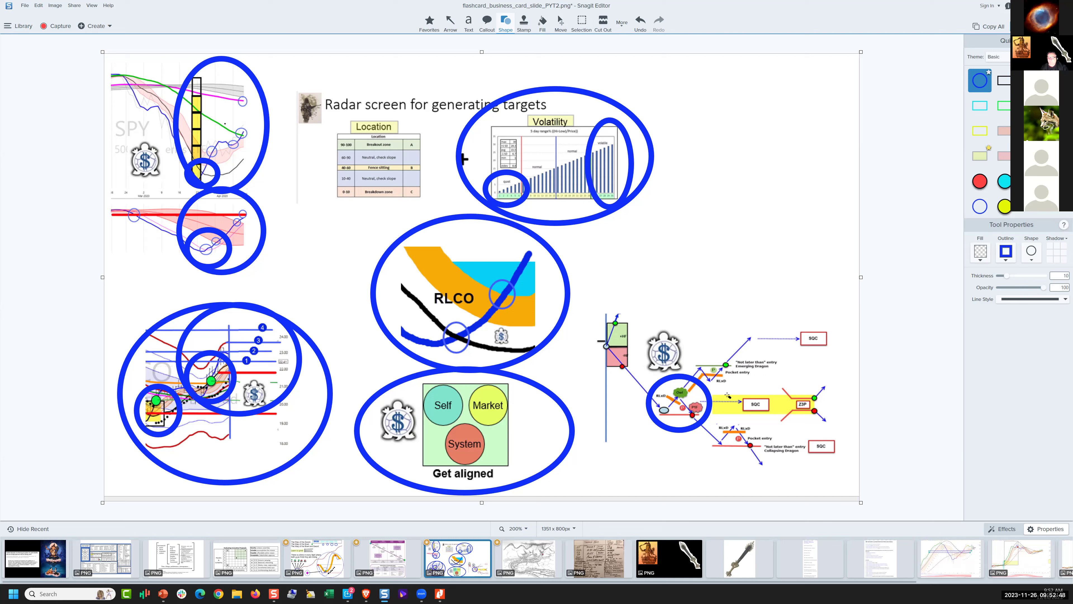
Drag the new blue circle onto the Z3P box beside the yellow SQC bar and enlarge it around Z3P
{"action": "left_click", "coordinate": [704, 388]}
{"action": "left_click_drag", "start_coordinate": [712, 380], "coordinate": [774, 397]}
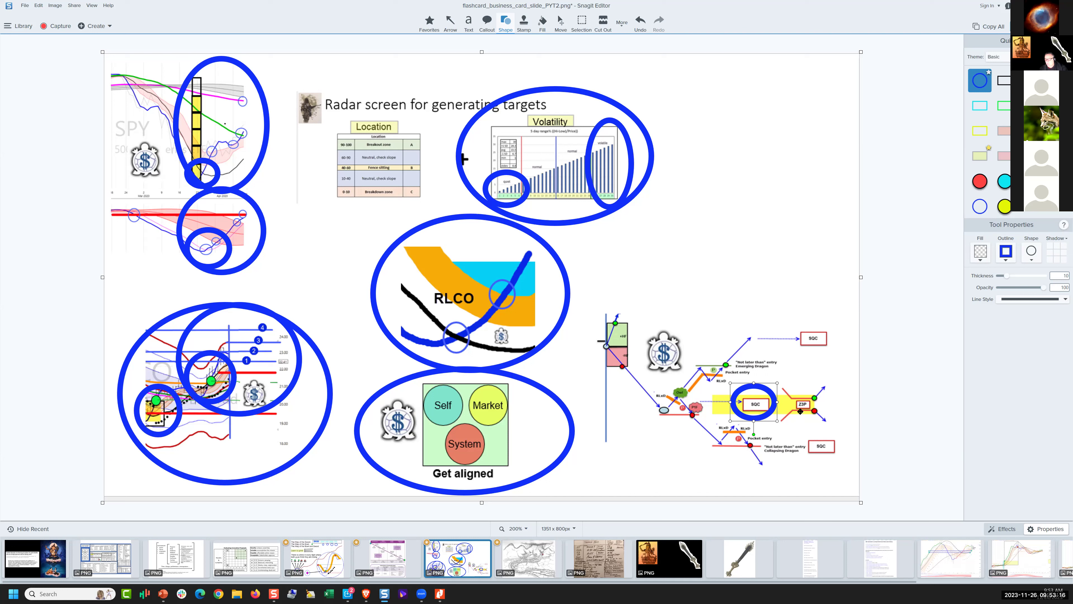
{"action": "left_click_drag", "start_coordinate": [767, 410], "coordinate": [799, 409]}
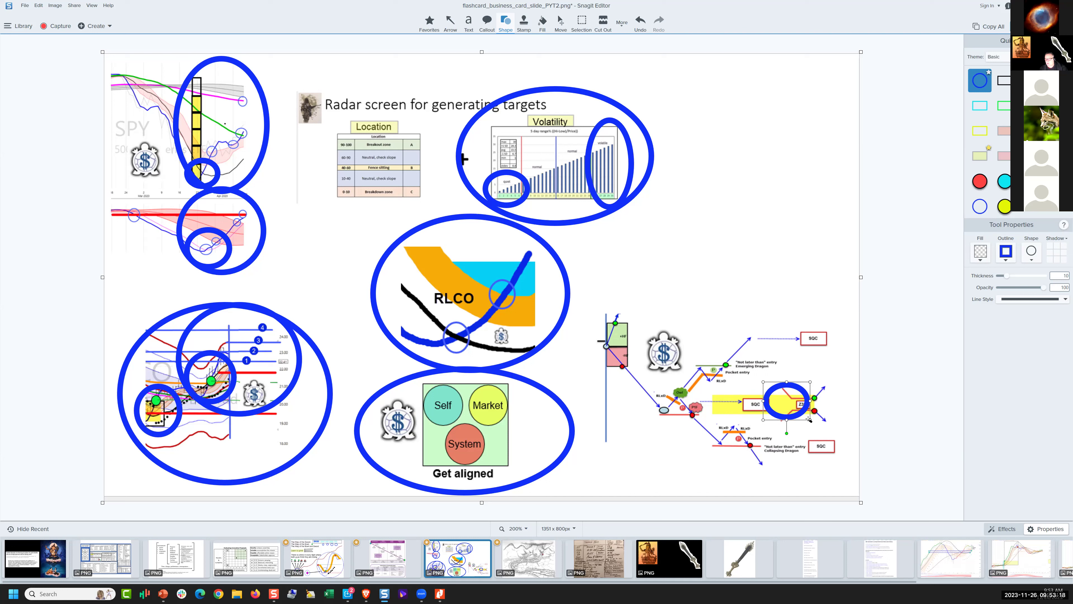
{"action": "key", "text": "Escape"}
{"action": "left_click", "coordinate": [810, 383]}
{"action": "left_click_drag", "start_coordinate": [826, 371], "coordinate": [836, 391]}
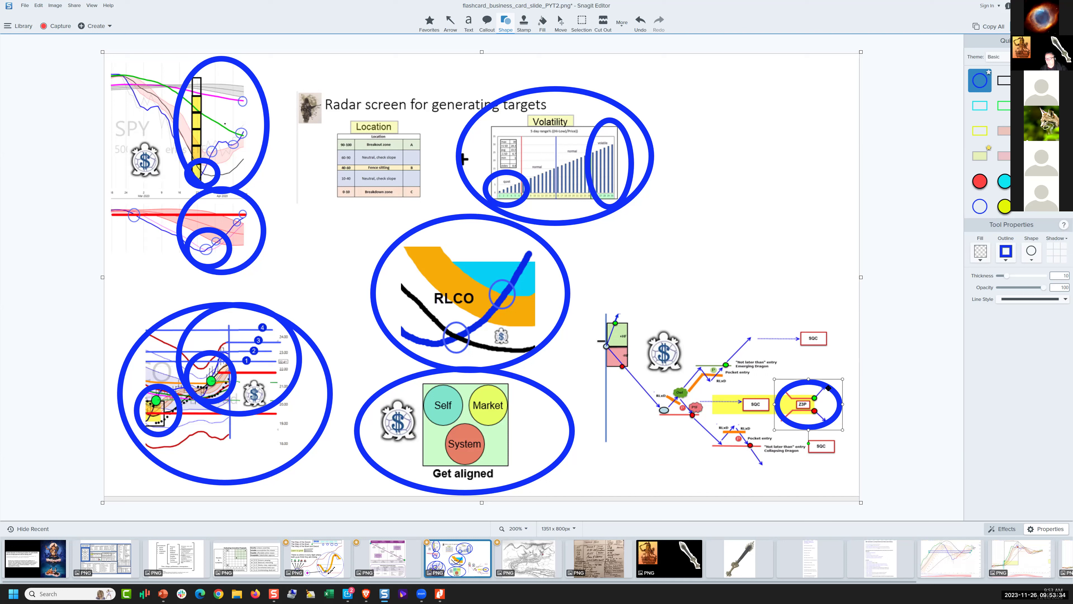
Move and enlarge the ellipse around the Location table, then circle its heading and bottom rows
{"action": "left_click_drag", "start_coordinate": [828, 388], "coordinate": [362, 132]}
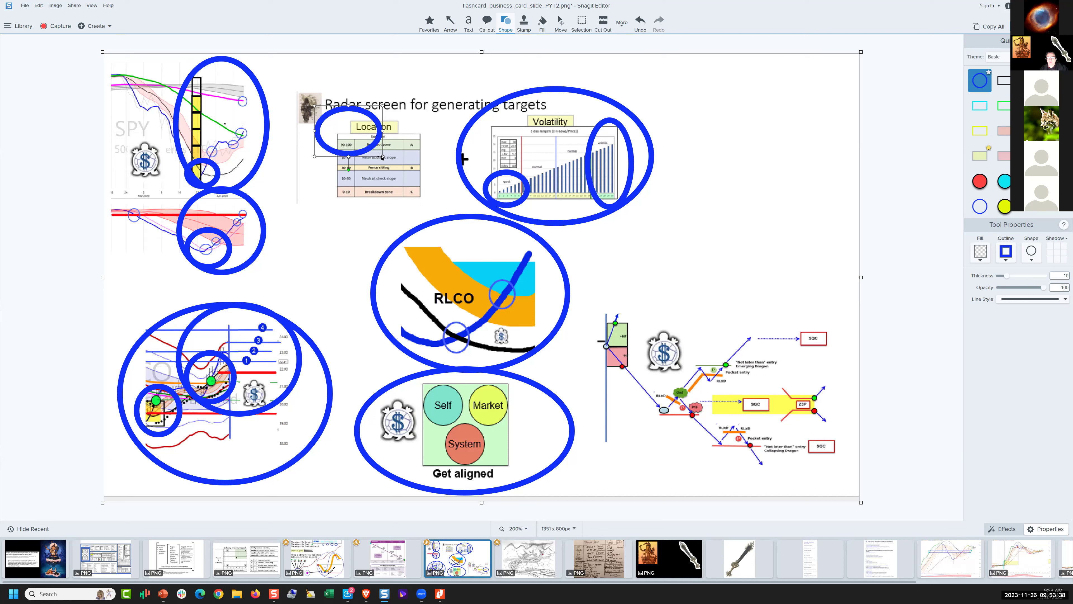
{"action": "left_click_drag", "start_coordinate": [419, 193], "coordinate": [448, 216]}
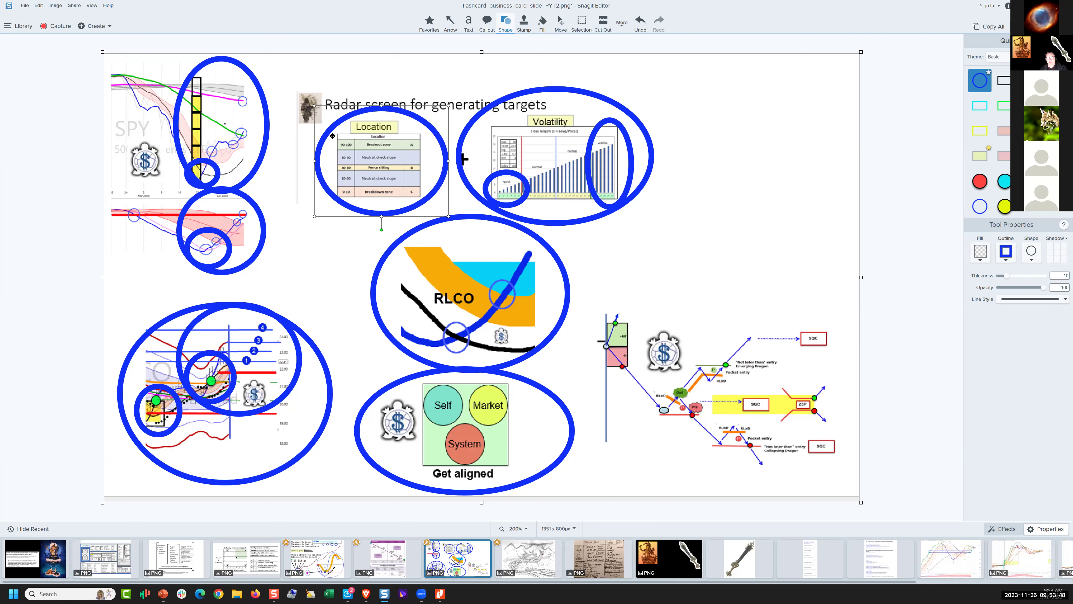
{"action": "mouse_move", "coordinate": [295, 217]}
{"action": "left_mouse_down"}
{"action": "mouse_move", "coordinate": [330, 252]}
{"action": "mouse_move", "coordinate": [331, 163]}
{"action": "mouse_move", "coordinate": [353, 118]}
{"action": "left_mouse_up"}
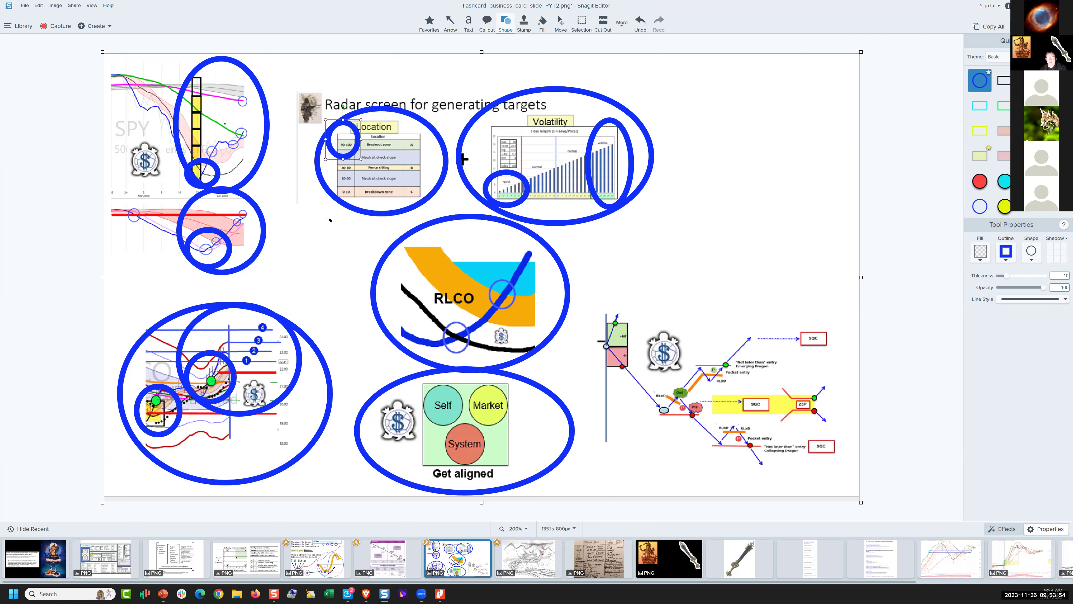
{"action": "left_click_drag", "start_coordinate": [329, 198], "coordinate": [351, 170]}
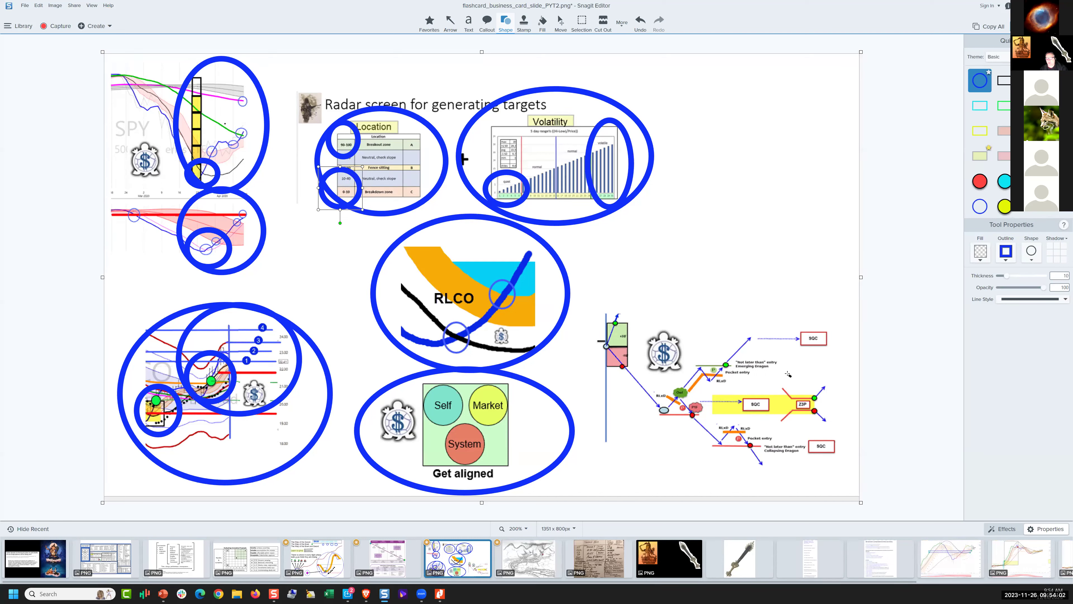
Circle Z3P and Fence sitting, delete the yellow bar's small circle, and shift the tall ellipse left
{"action": "left_click_drag", "start_coordinate": [775, 380], "coordinate": [841, 428]}
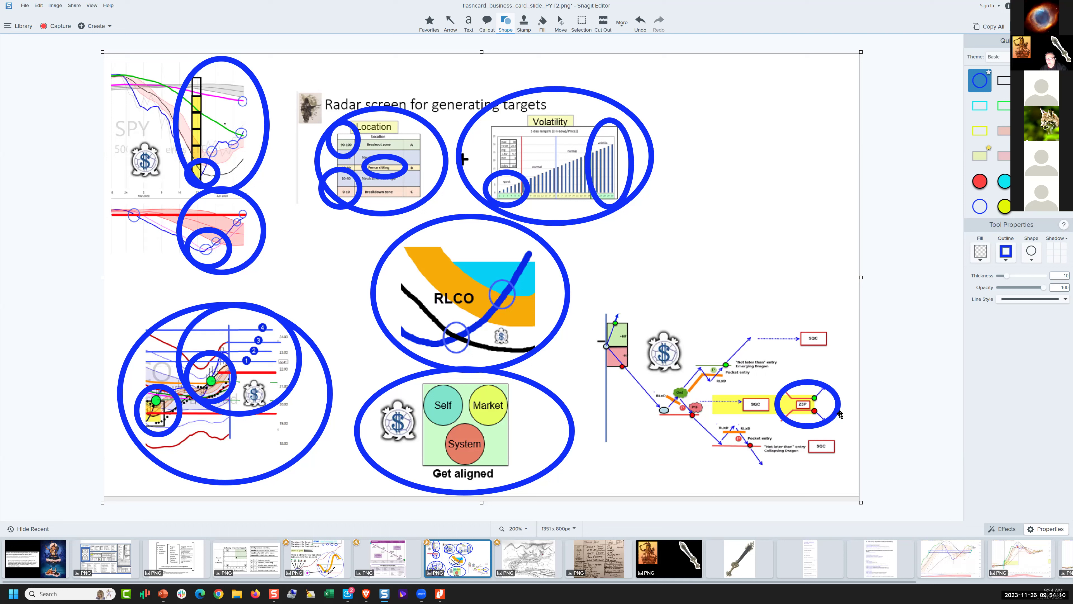
{"action": "left_click", "coordinate": [831, 423]}
{"action": "left_click", "coordinate": [244, 81]}
{"action": "left_click", "coordinate": [211, 158]}
{"action": "key", "text": "Delete"}
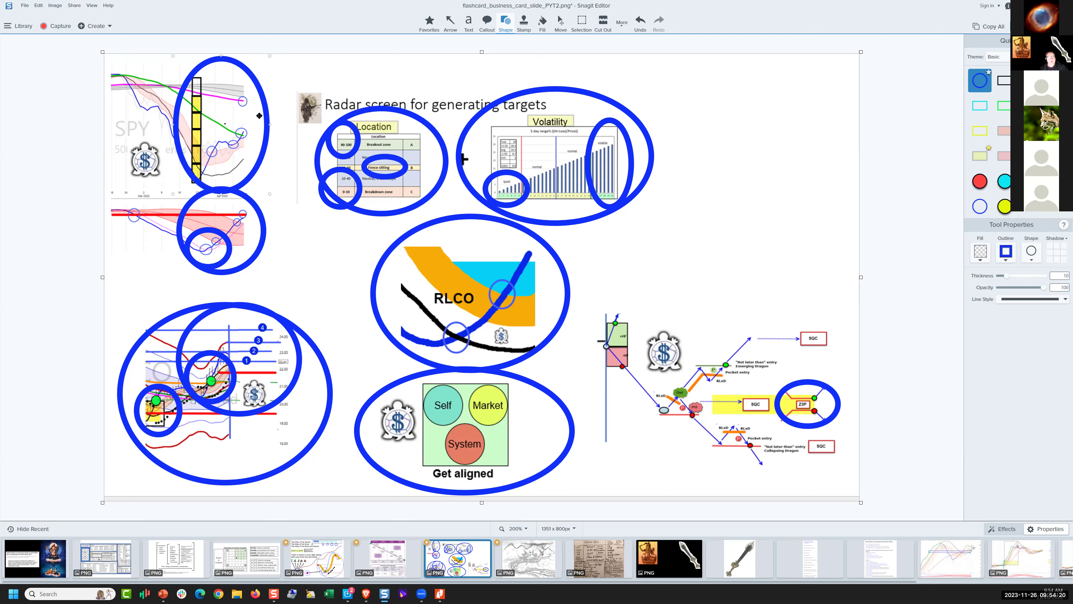
{"action": "left_click_drag", "start_coordinate": [259, 115], "coordinate": [246, 115]}
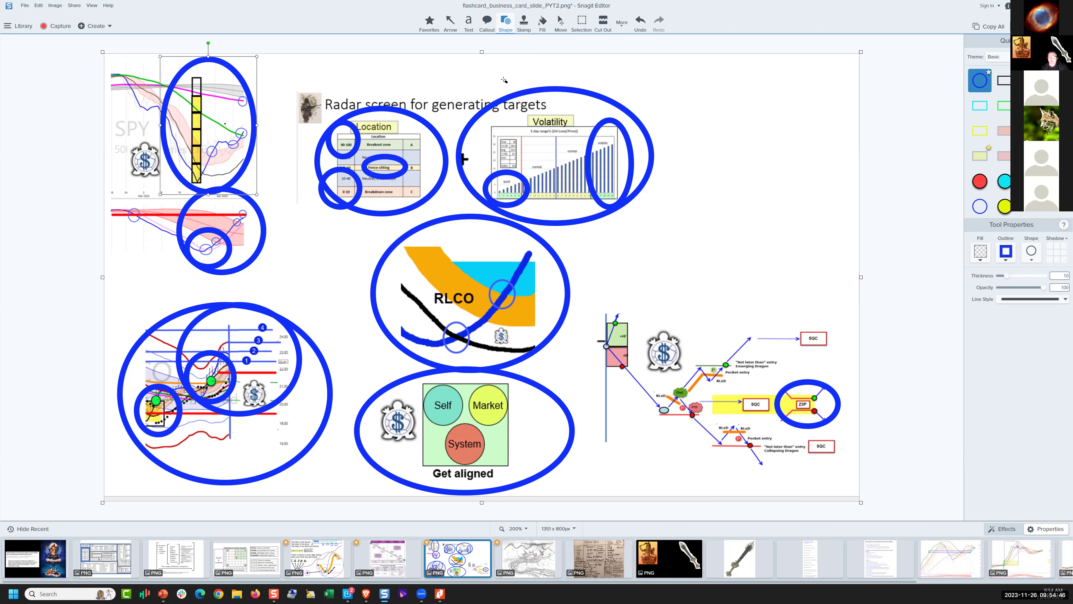
Shift the volatility-bars ellipse down-left and enlarge the Location table ellipse left and down
{"action": "left_click", "coordinate": [617, 134]}
{"action": "left_click_drag", "start_coordinate": [617, 135], "coordinate": [611, 141]}
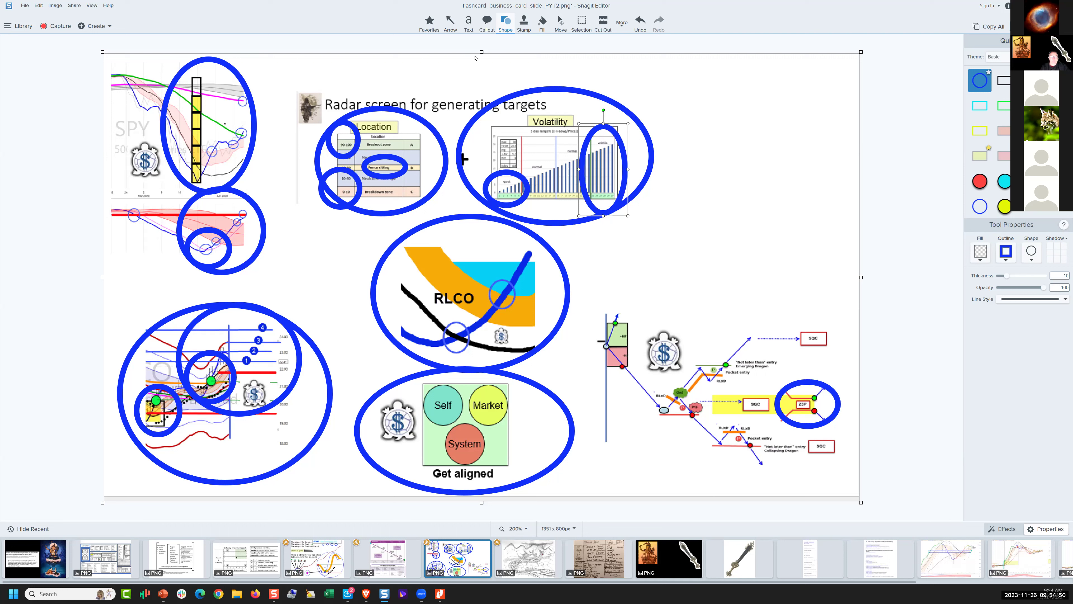
{"action": "left_click", "coordinate": [372, 216]}
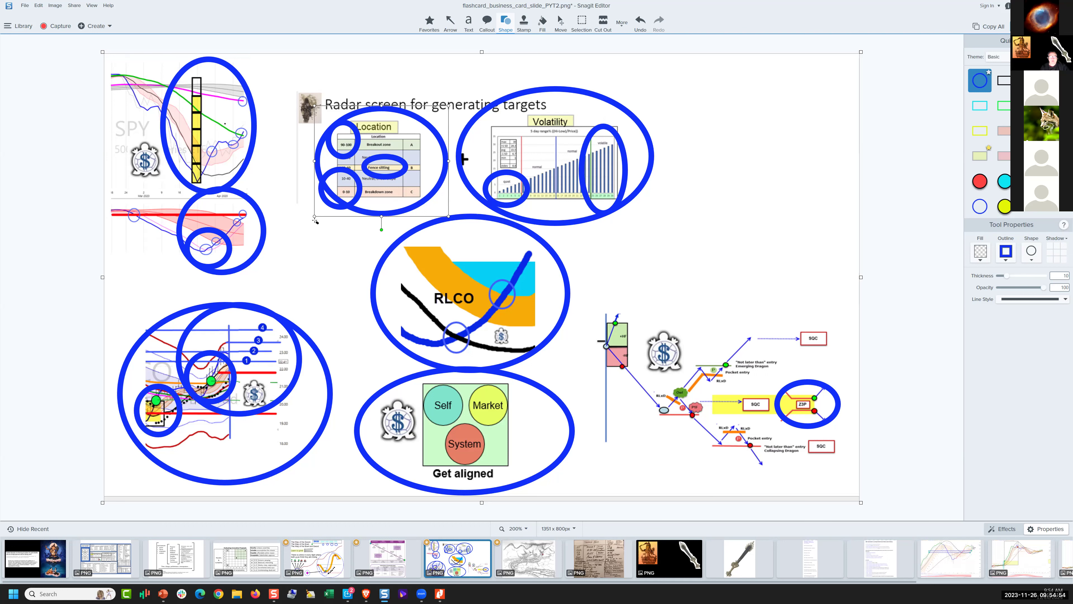
{"action": "left_click_drag", "start_coordinate": [309, 218], "coordinate": [300, 228]}
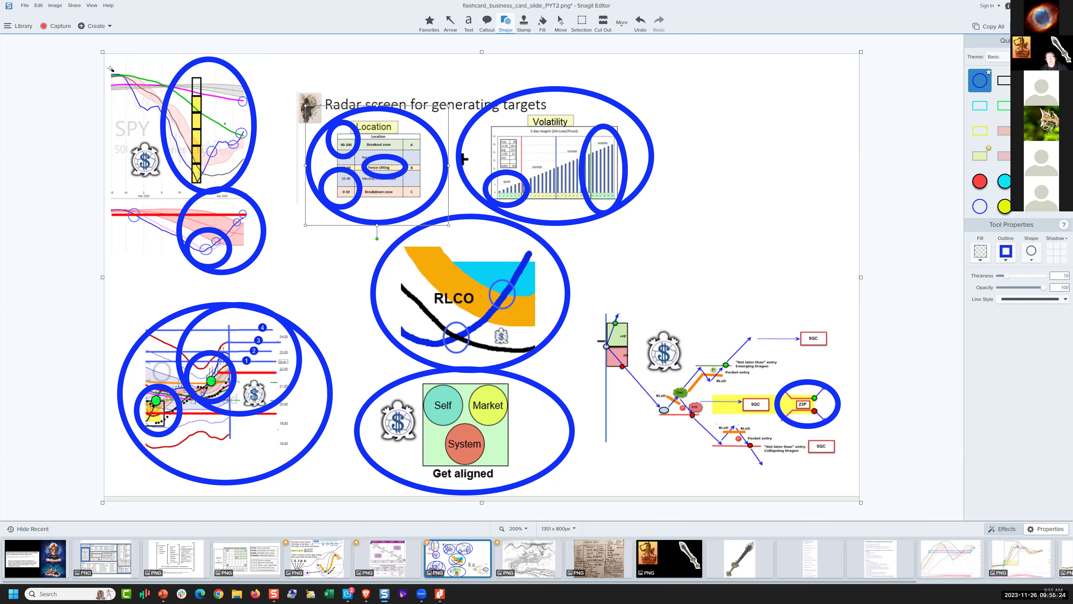
Circle the SPY chart's top-left corner and raise the lower-left ellipse's top edge
{"action": "left_click_drag", "start_coordinate": [111, 69], "coordinate": [157, 100]}
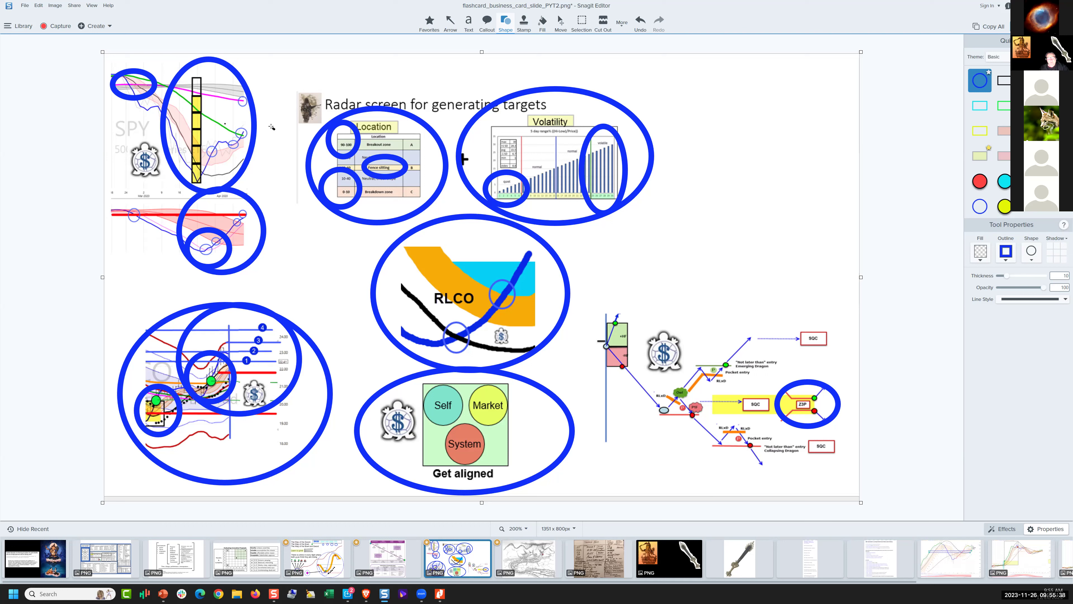
{"action": "left_click", "coordinate": [308, 342]}
{"action": "left_click_drag", "start_coordinate": [332, 302], "coordinate": [338, 299]}
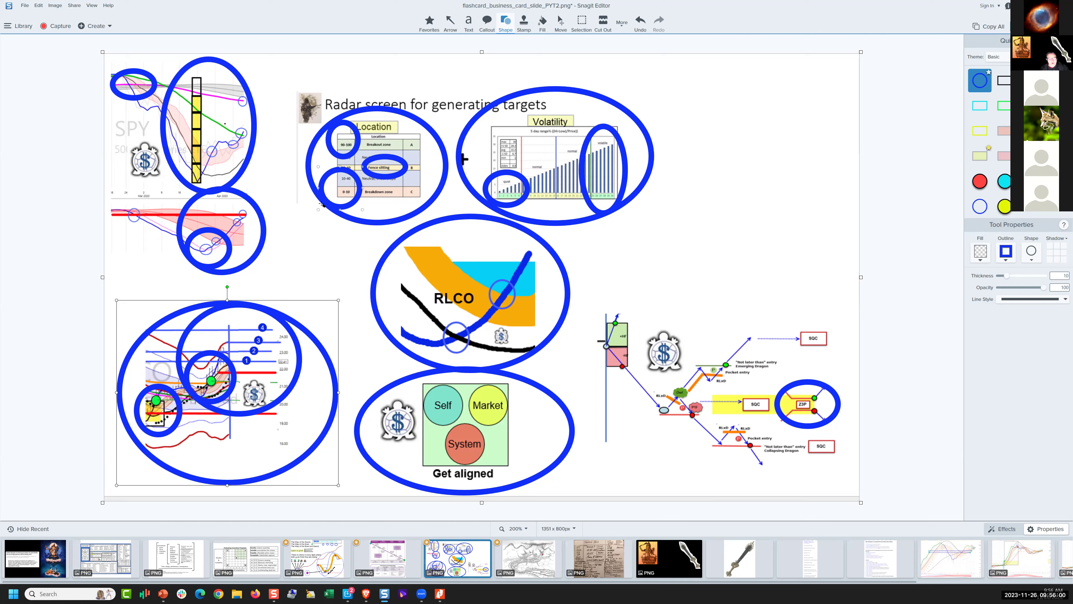
Draw a small circle on the lower-left chart's green dot and make its outline red
{"action": "mouse_move", "coordinate": [135, 382]}
{"action": "left_mouse_down"}
{"action": "mouse_move", "coordinate": [196, 446]}
{"action": "mouse_move", "coordinate": [189, 428]}
{"action": "left_mouse_up"}
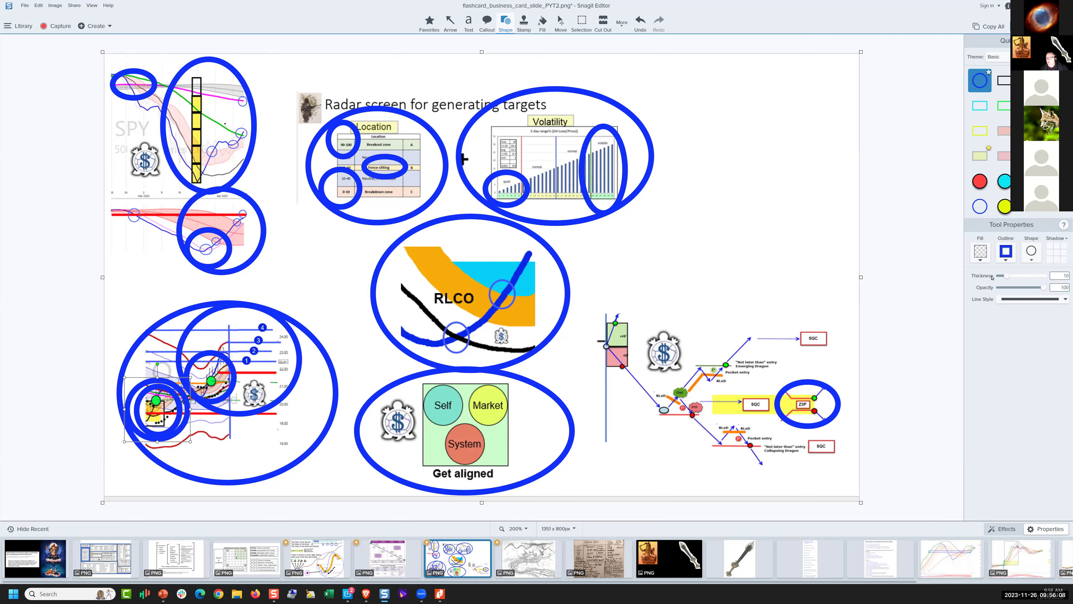
{"action": "left_click", "coordinate": [1007, 260]}
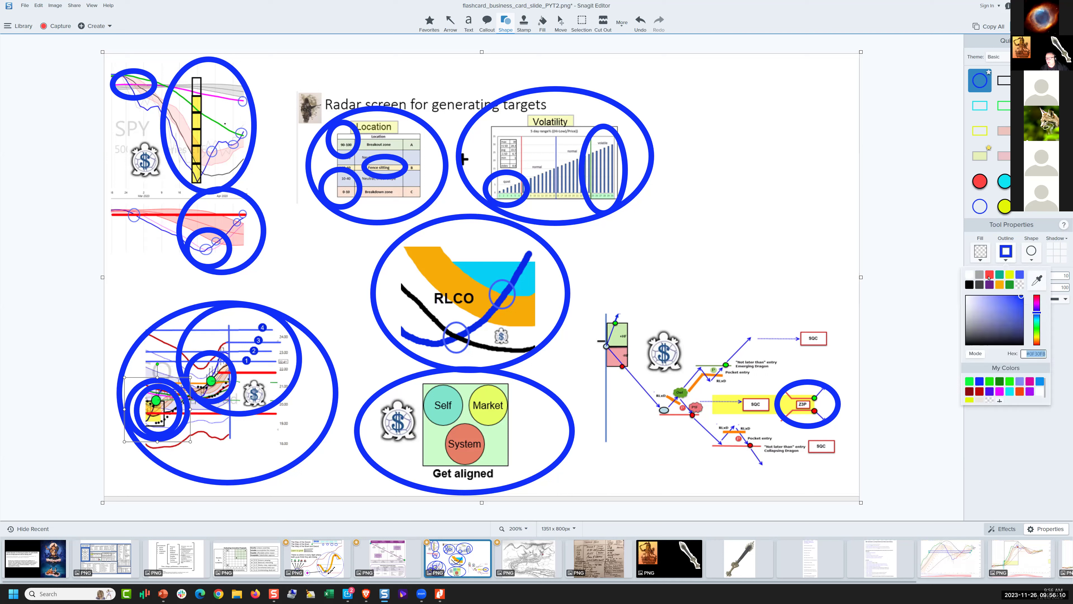
{"action": "left_click", "coordinate": [989, 276]}
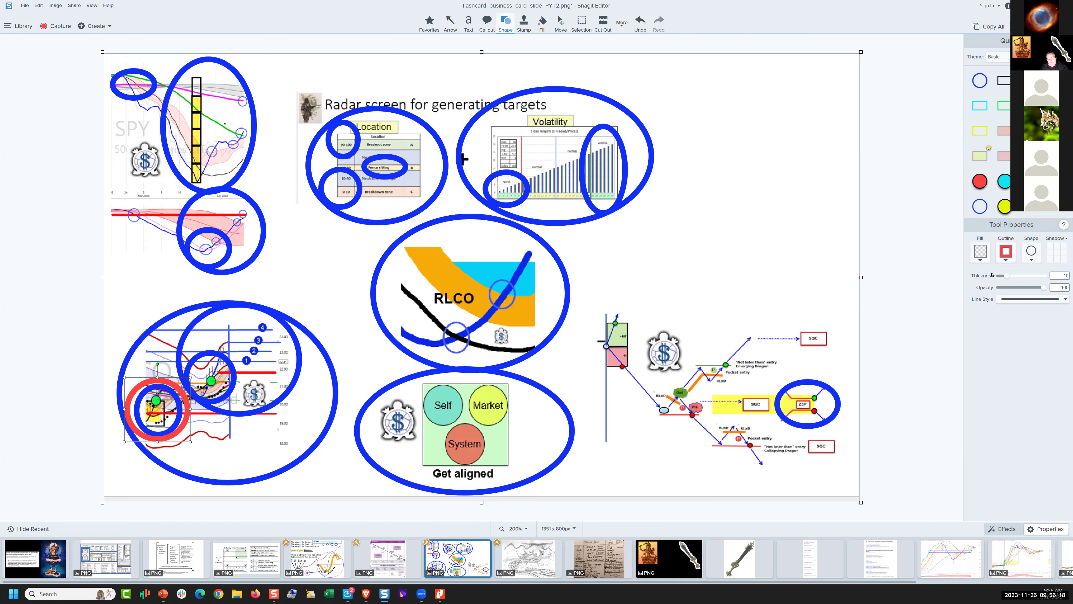
Turn the outlines of the large lower-left ellipse and the tall top-left ellipse red
{"action": "left_click", "coordinate": [324, 350]}
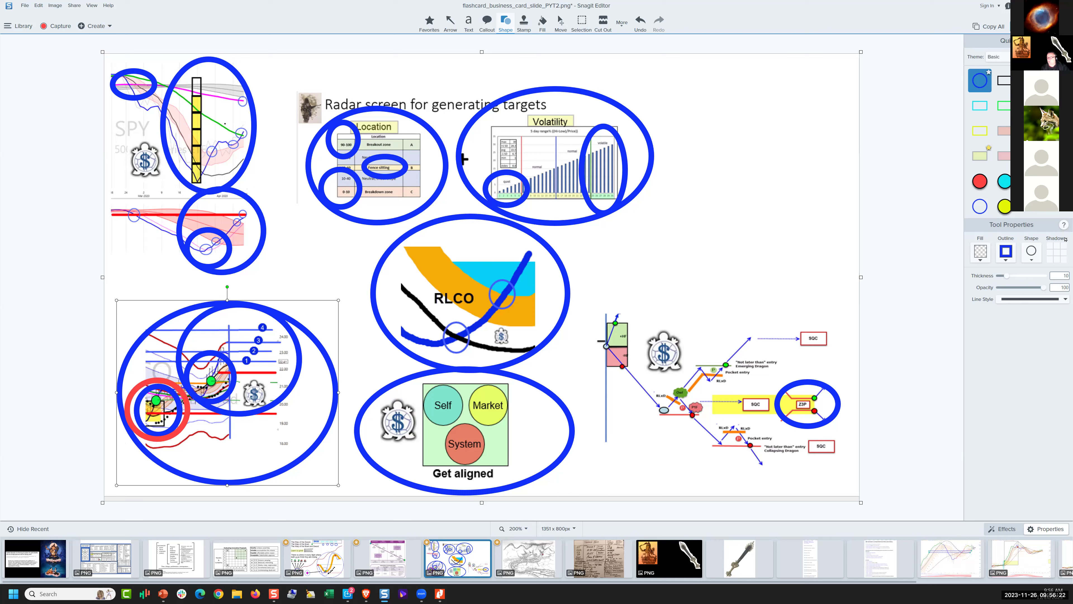
{"action": "left_click", "coordinate": [1007, 259]}
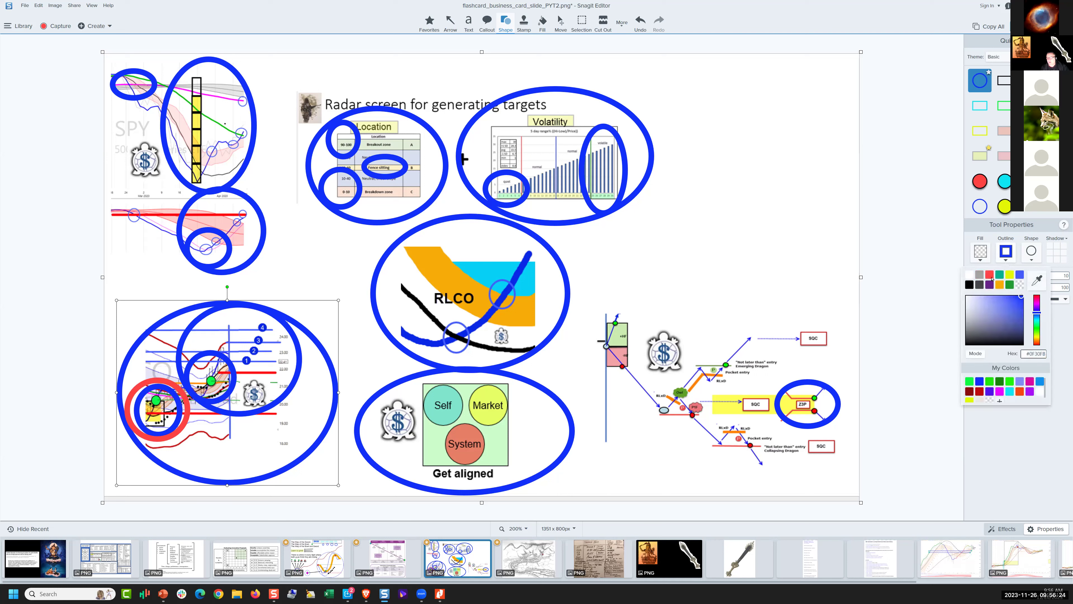
{"action": "left_click", "coordinate": [990, 274]}
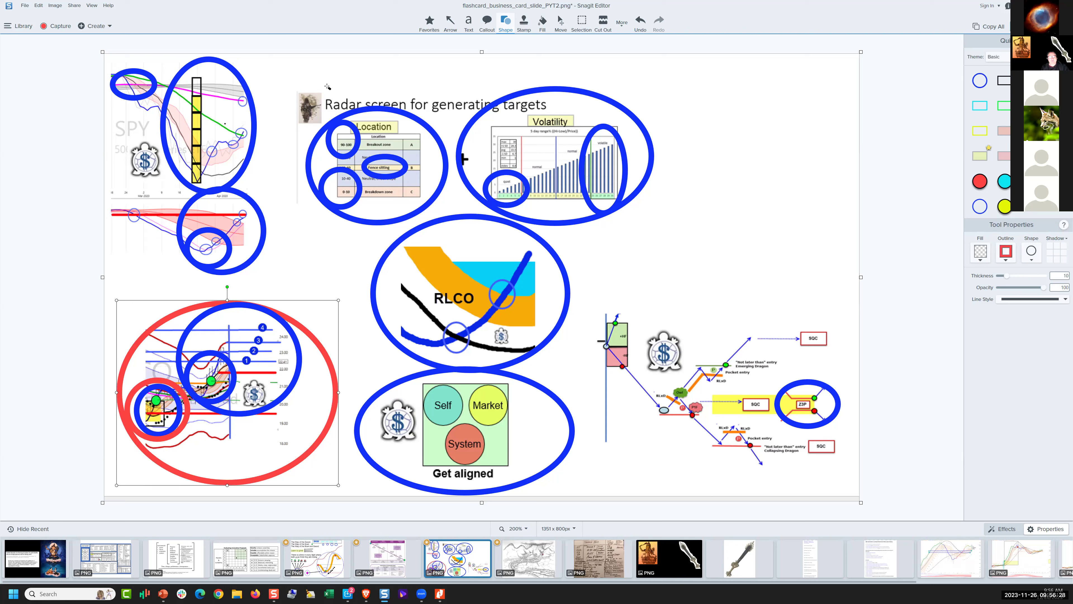
{"action": "left_click", "coordinate": [253, 125]}
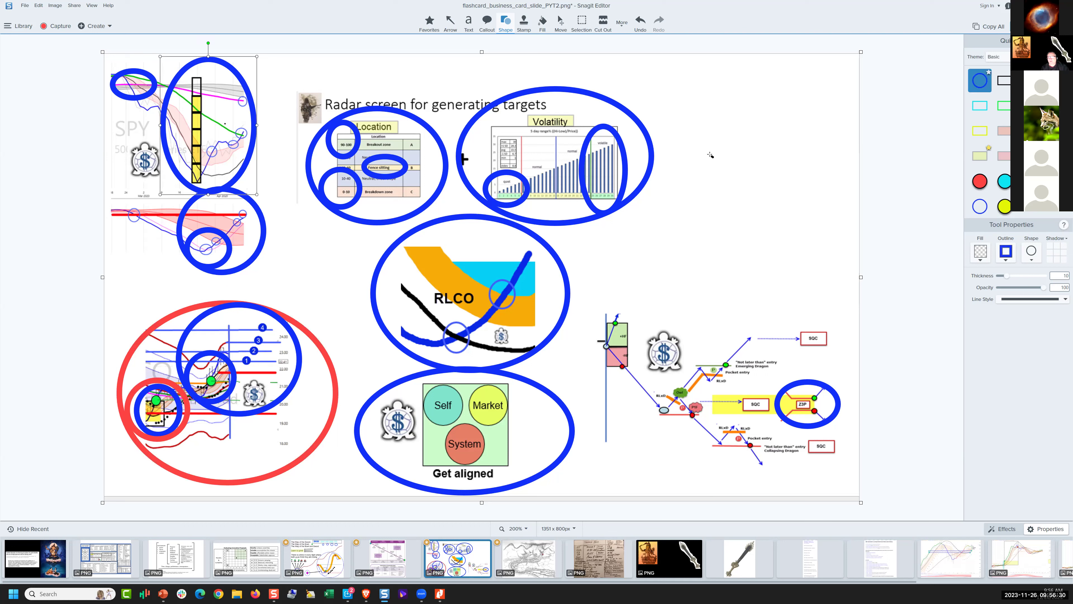
{"action": "left_click", "coordinate": [1007, 260]}
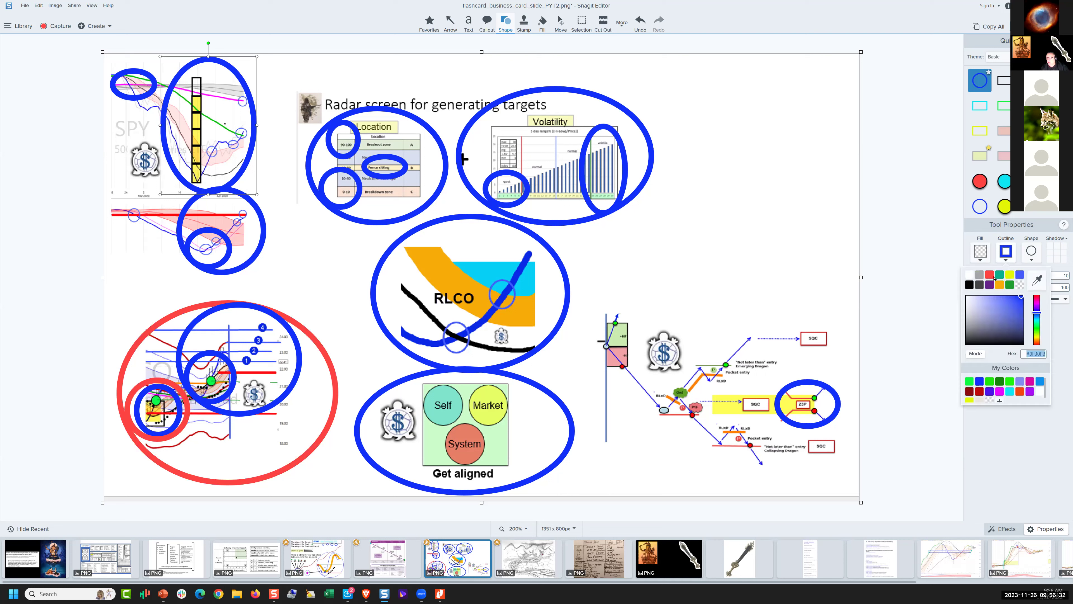
{"action": "left_click", "coordinate": [990, 275]}
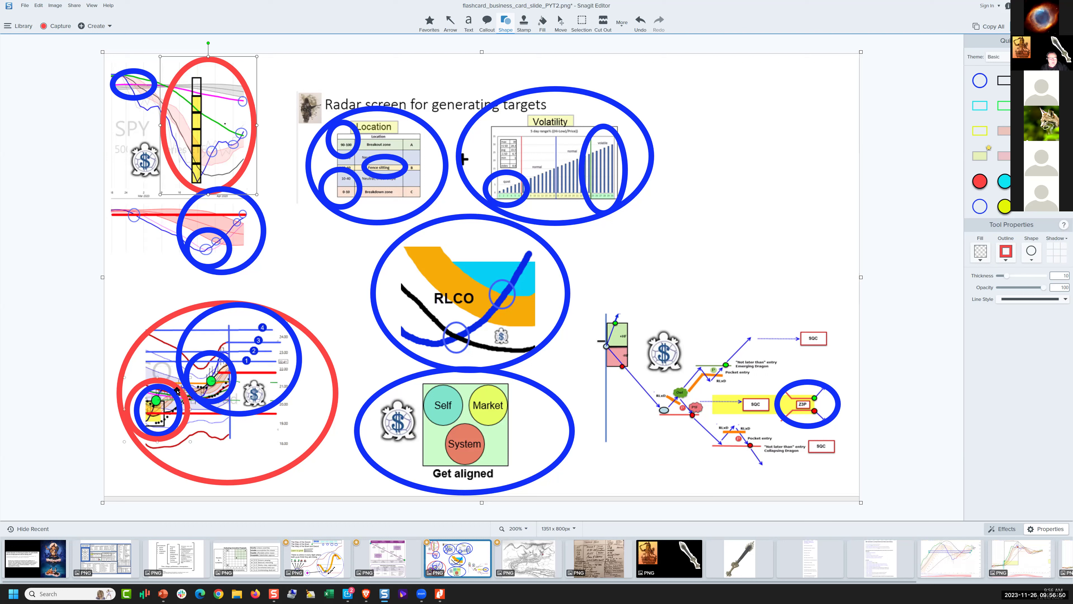
Nudge the small red lower-left circle and the red top-left ellipse into place
{"action": "left_click", "coordinate": [187, 380]}
{"action": "left_click_drag", "start_coordinate": [186, 379], "coordinate": [176, 392]}
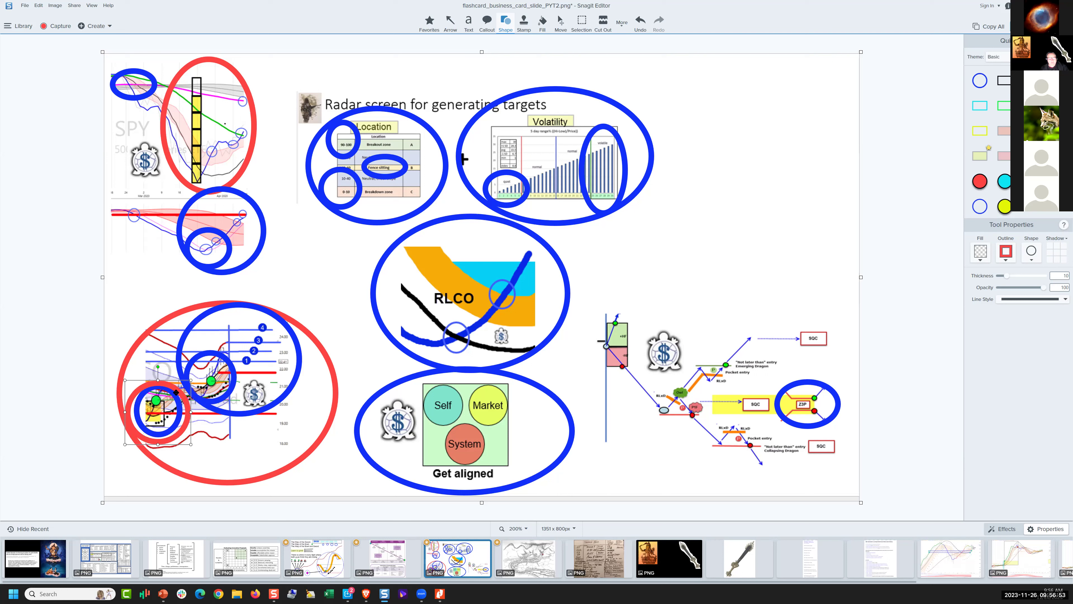
{"action": "left_click", "coordinate": [236, 74]}
{"action": "left_click_drag", "start_coordinate": [236, 74], "coordinate": [243, 75]}
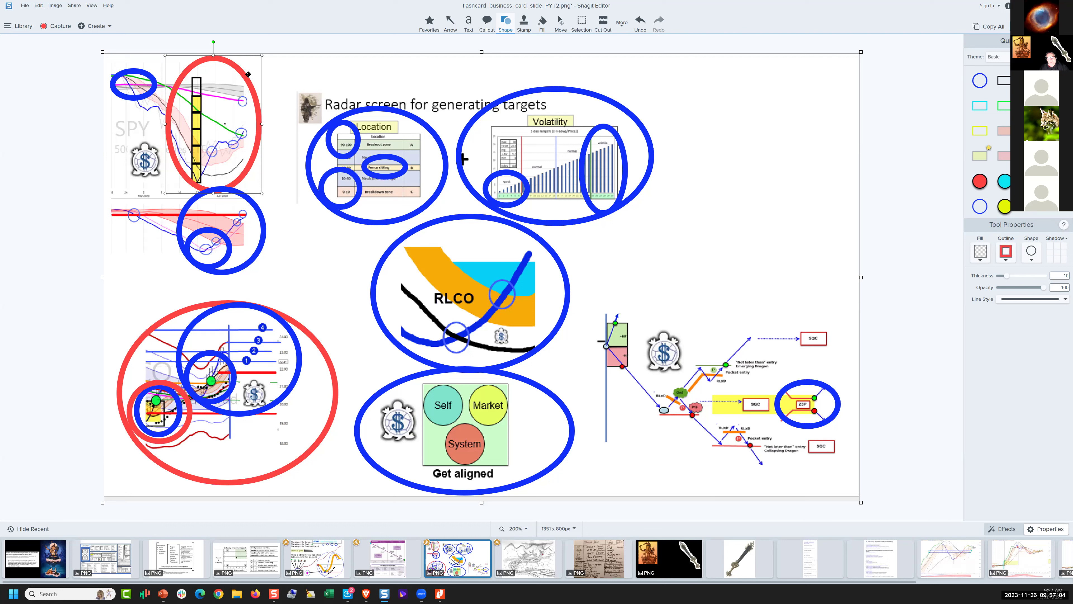
{"action": "left_click", "coordinate": [615, 393]}
Draw a large red ellipse around the lower-right diagram and resize it to cover it
{"action": "mouse_move", "coordinate": [591, 302]}
{"action": "left_mouse_down"}
{"action": "mouse_move", "coordinate": [616, 442]}
{"action": "mouse_move", "coordinate": [694, 442]}
{"action": "mouse_move", "coordinate": [686, 443]}
{"action": "left_mouse_up"}
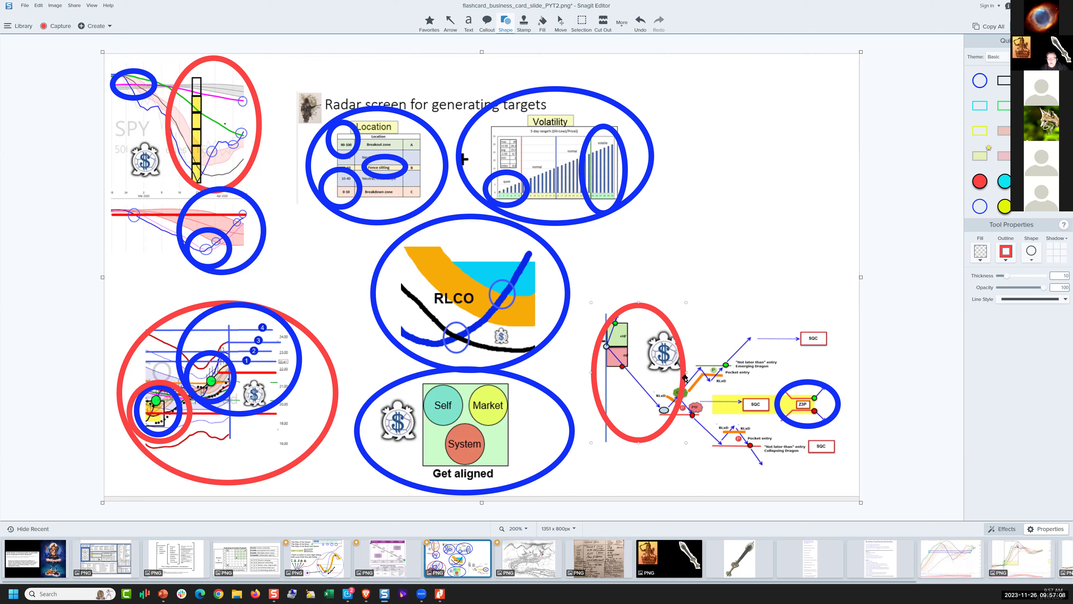
{"action": "left_click_drag", "start_coordinate": [685, 378], "coordinate": [676, 372]}
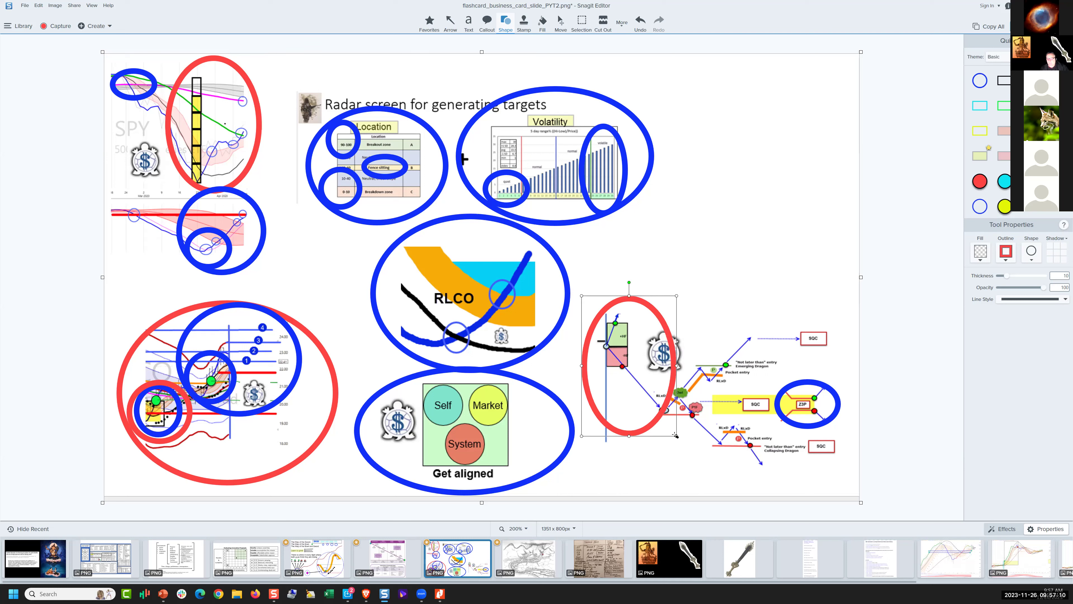
{"action": "left_click_drag", "start_coordinate": [674, 434], "coordinate": [720, 458]}
Draw a small red ellipse and move it up beside the Volatility chart
{"action": "left_click_drag", "start_coordinate": [589, 308], "coordinate": [644, 384]}
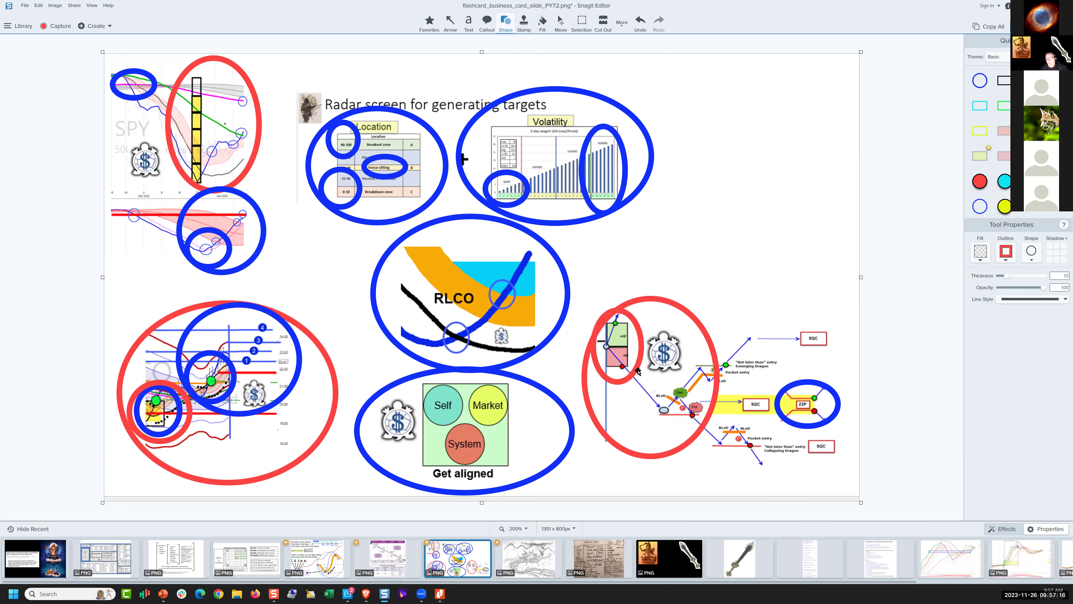
{"action": "left_click", "coordinate": [636, 328]}
{"action": "left_click_drag", "start_coordinate": [635, 328], "coordinate": [637, 330]}
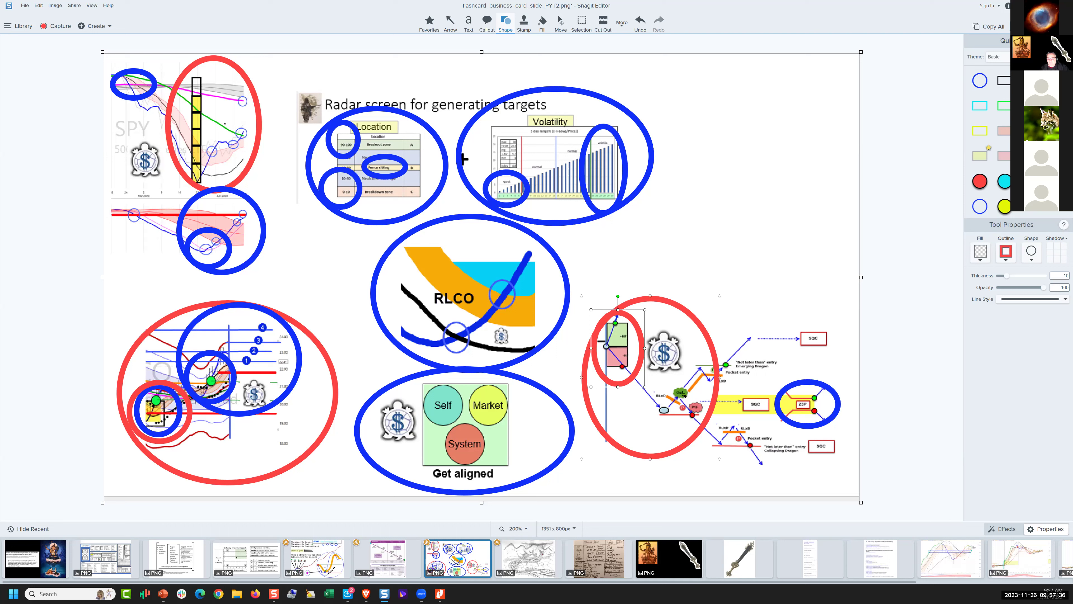
{"action": "left_click_drag", "start_coordinate": [647, 372], "coordinate": [694, 414]}
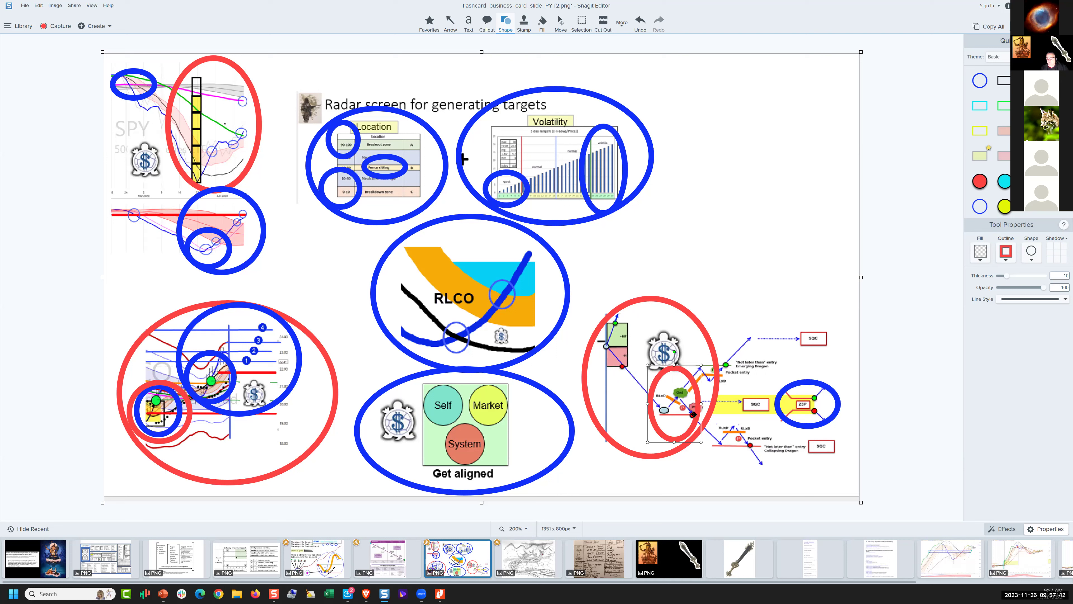
{"action": "left_click_drag", "start_coordinate": [693, 414], "coordinate": [726, 238]}
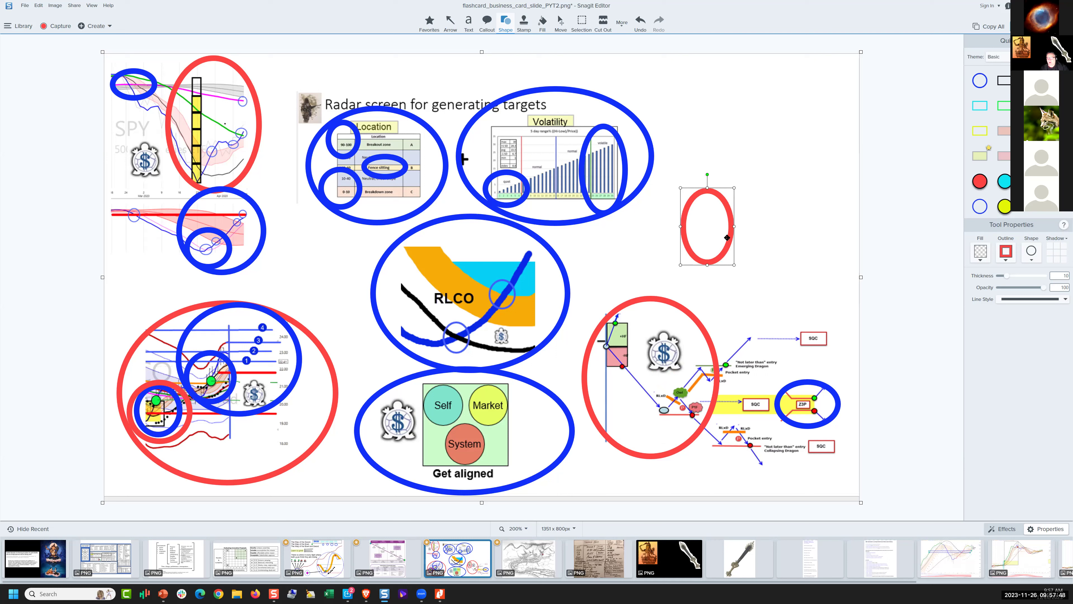
Fit the small red ellipse over the green and pink boxes, and park a spare red circle right of the Volatility chart
{"action": "left_click_drag", "start_coordinate": [727, 238], "coordinate": [637, 356]}
{"action": "key", "text": "Left"}
{"action": "key", "text": "Left"}
{"action": "key", "text": "Left"}
{"action": "key", "text": "Left"}
{"action": "key", "text": "Left"}
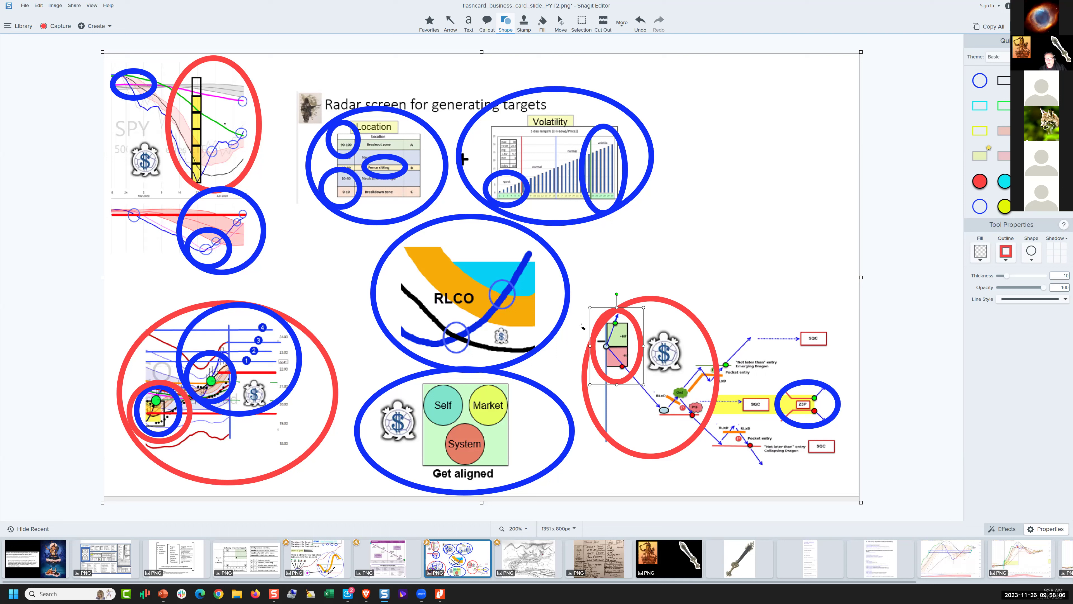
{"action": "mouse_move", "coordinate": [625, 364]}
{"action": "left_mouse_down"}
{"action": "mouse_move", "coordinate": [587, 298]}
{"action": "mouse_move", "coordinate": [596, 372]}
{"action": "mouse_move", "coordinate": [591, 329]}
{"action": "mouse_move", "coordinate": [596, 338]}
{"action": "left_mouse_up"}
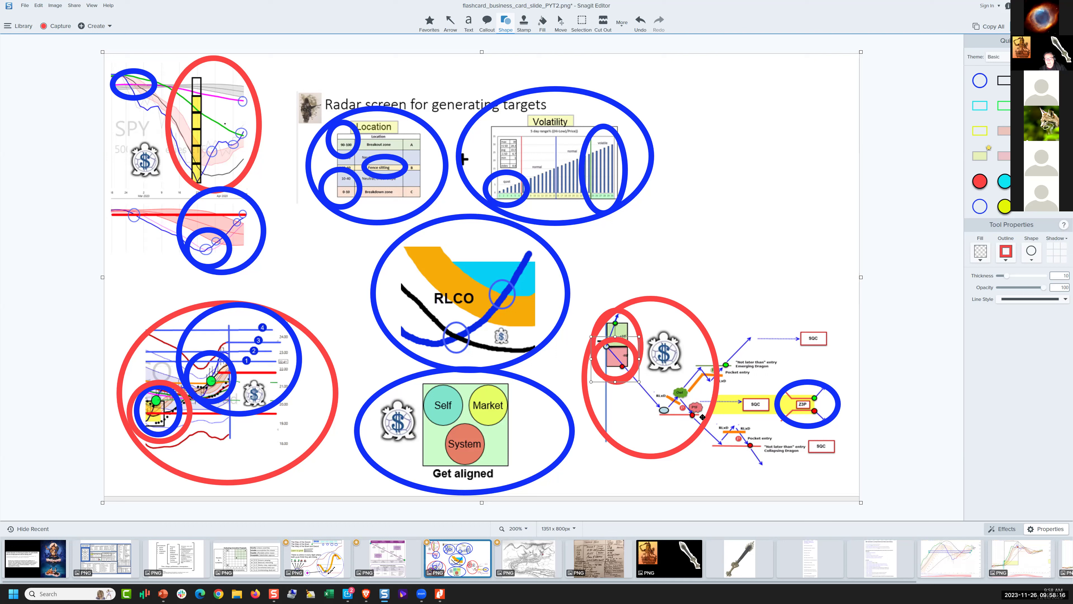
{"action": "left_click_drag", "start_coordinate": [627, 341], "coordinate": [709, 425]}
{"action": "key", "text": "ctrl+z"}
{"action": "left_click_drag", "start_coordinate": [629, 346], "coordinate": [629, 344]}
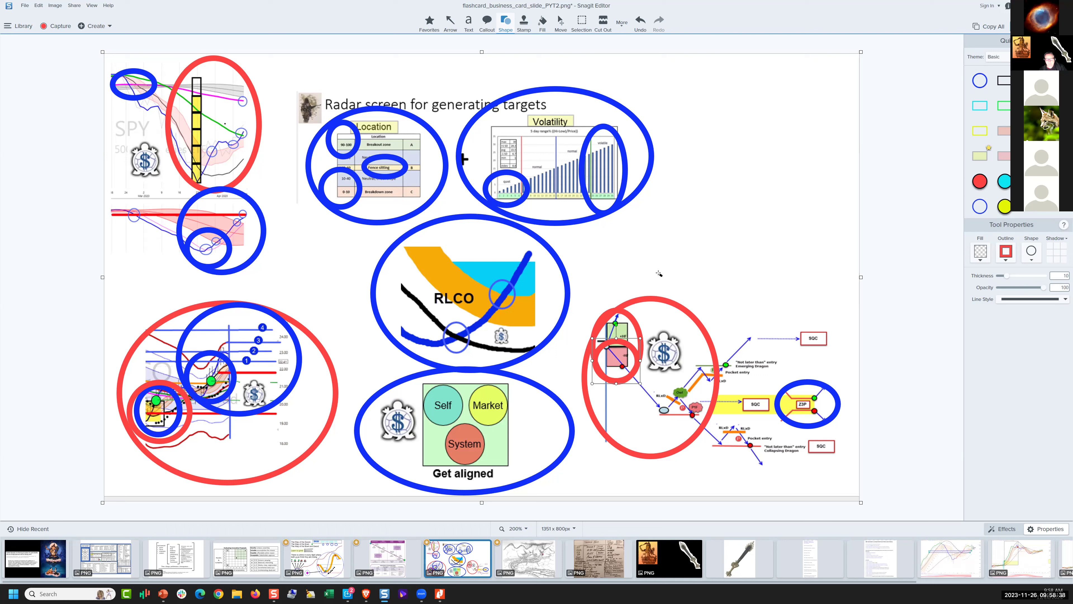
{"action": "left_click_drag", "start_coordinate": [625, 342], "coordinate": [718, 125]}
Nudge the top-left red ellipse and carry the spare red circle onto the RLCO chart
{"action": "left_click", "coordinate": [253, 100]}
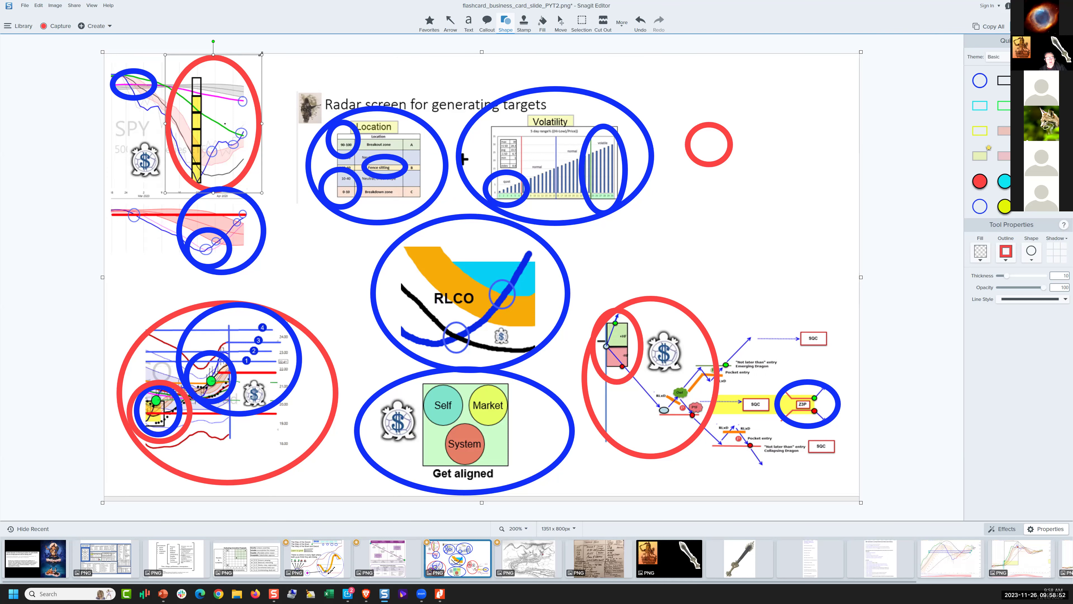
{"action": "left_click_drag", "start_coordinate": [253, 75], "coordinate": [285, 44]}
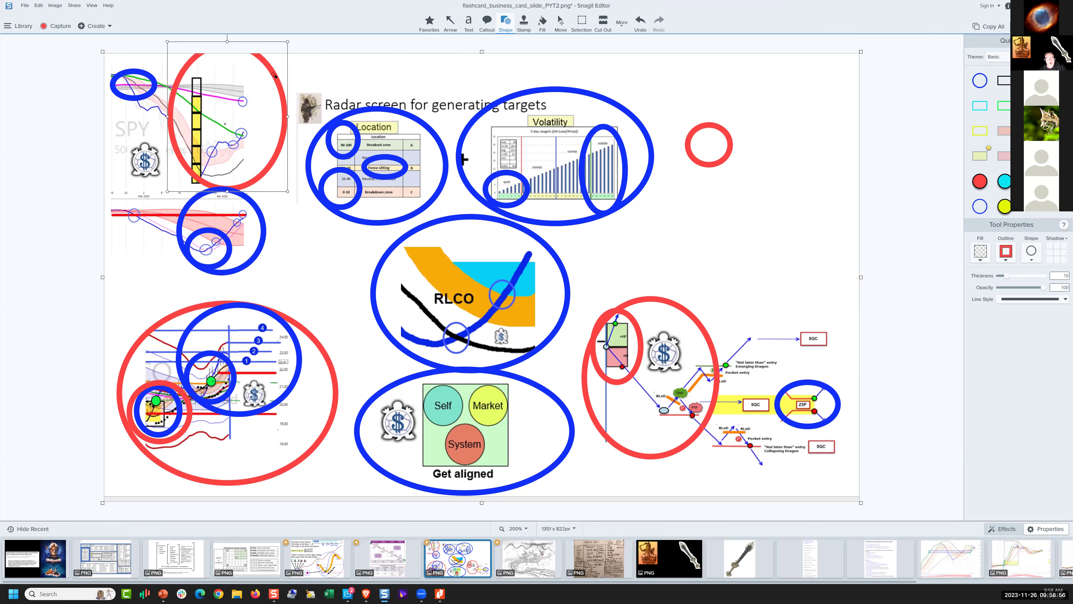
{"action": "left_click", "coordinate": [188, 409]}
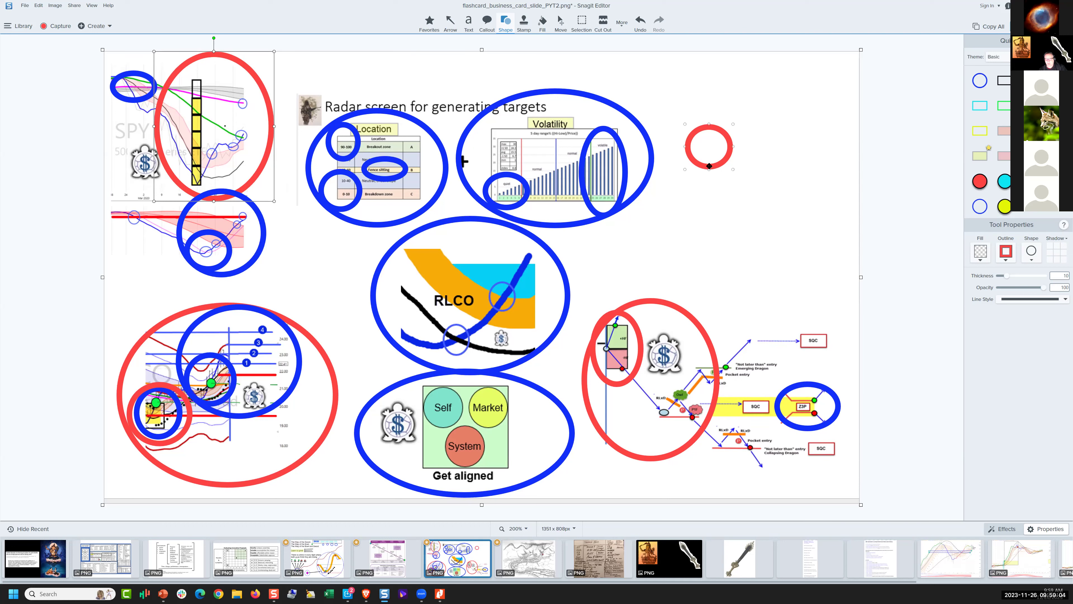
{"action": "left_click_drag", "start_coordinate": [710, 167], "coordinate": [628, 200]}
{"action": "left_click_drag", "start_coordinate": [465, 316], "coordinate": [508, 334]}
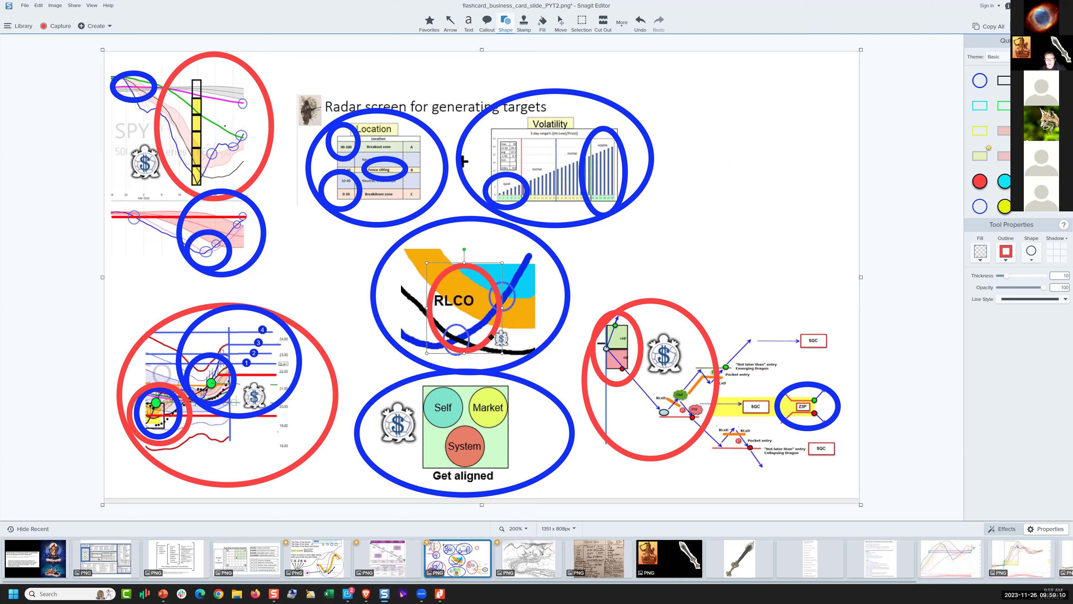
Fine-tune the red circle on RLCO and move the large red ellipse down over Get aligned
{"action": "left_click_drag", "start_coordinate": [491, 337], "coordinate": [531, 371]}
{"action": "key", "text": "Left"}
{"action": "key", "text": "Left"}
{"action": "key", "text": "Left"}
{"action": "key", "text": "Left"}
{"action": "key", "text": "Left"}
{"action": "key", "text": "Up"}
{"action": "key", "text": "Up"}
{"action": "key", "text": "Up"}
{"action": "key", "text": "Up"}
{"action": "key", "text": "Up"}
{"action": "key", "text": "Up"}
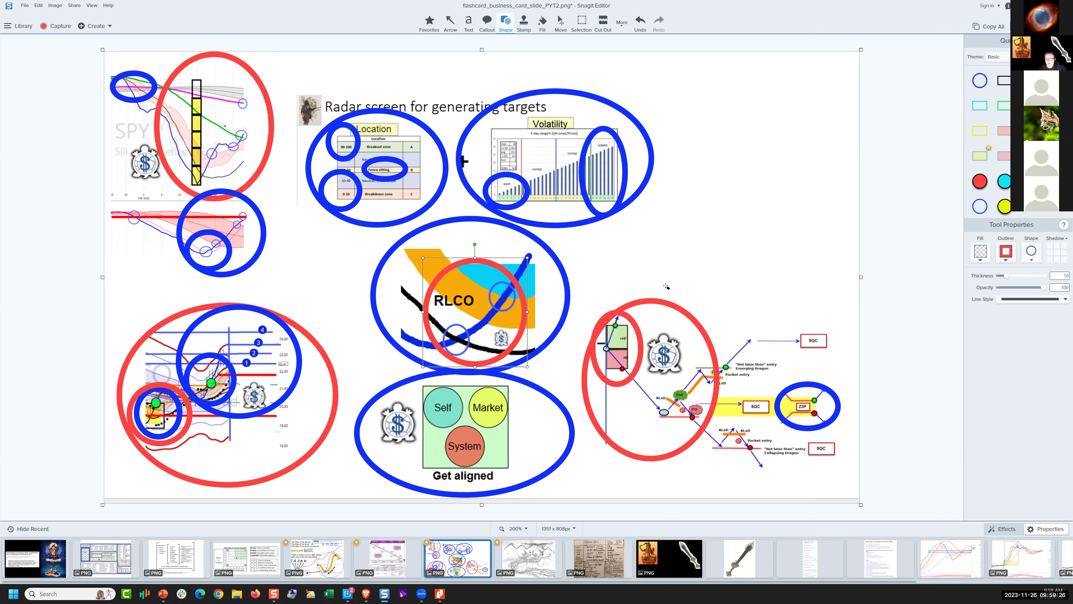
{"action": "left_click_drag", "start_coordinate": [681, 312], "coordinate": [537, 382]}
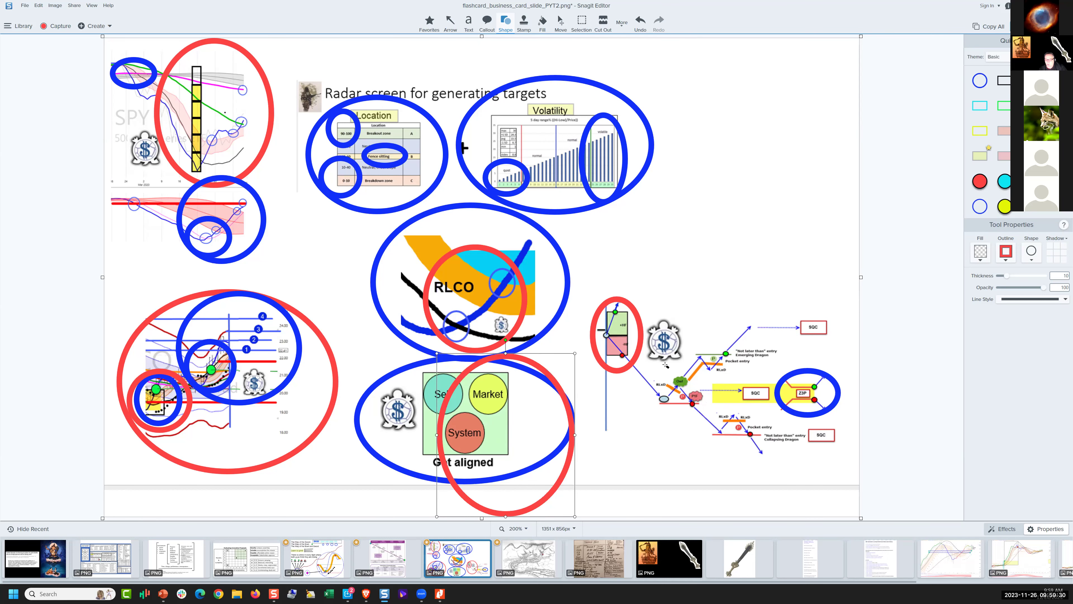
Ring the Owl entry with a red ellipse, then enlarge it to cover the turtle, Owl and P1F area
{"action": "mouse_move", "coordinate": [664, 363]}
{"action": "left_mouse_down"}
{"action": "mouse_move", "coordinate": [701, 395]}
{"action": "mouse_move", "coordinate": [701, 306]}
{"action": "left_mouse_up"}
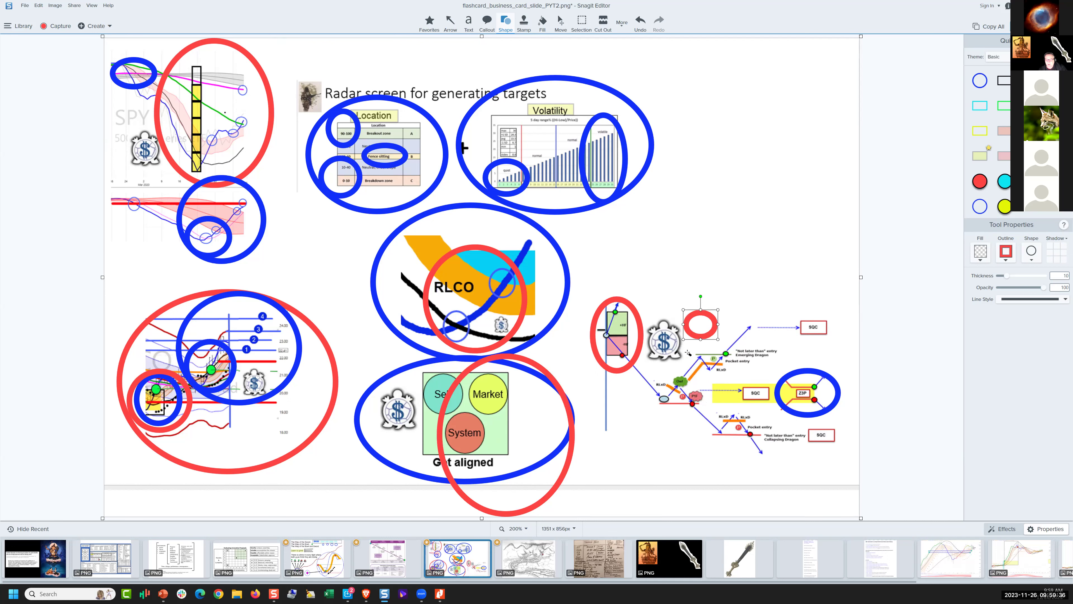
{"action": "left_click_drag", "start_coordinate": [672, 348], "coordinate": [721, 395]}
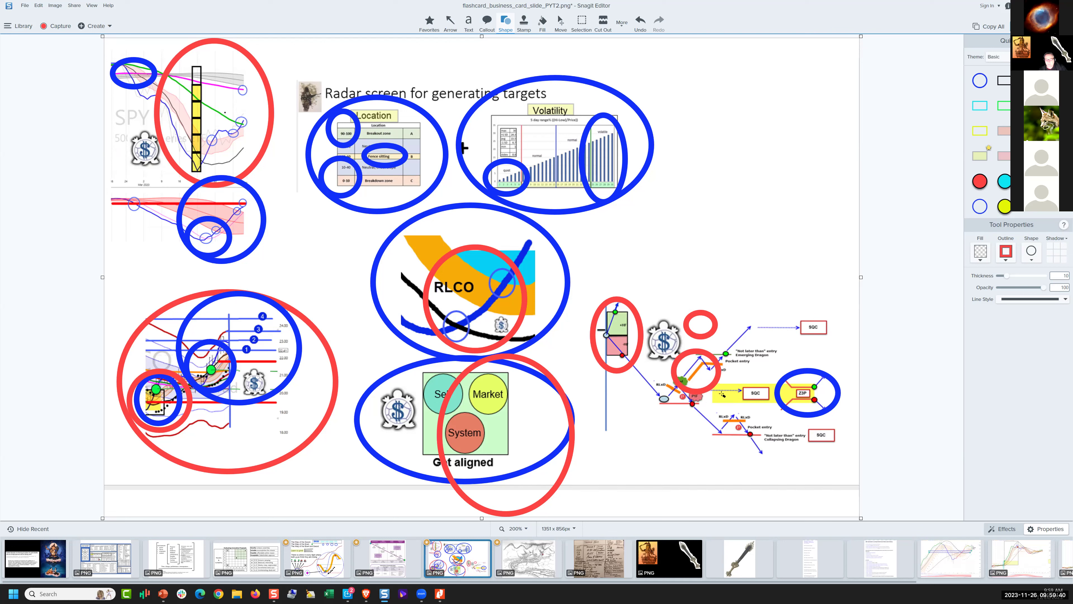
{"action": "left_click_drag", "start_coordinate": [710, 383], "coordinate": [721, 339]}
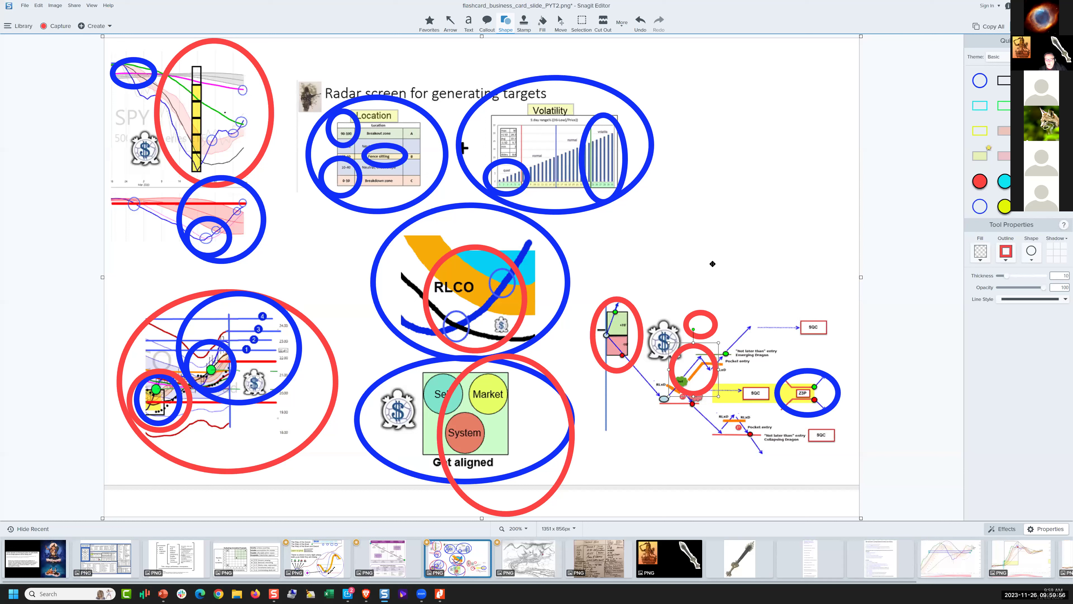
{"action": "key", "text": "ctrl+z"}
{"action": "key", "text": "ctrl+z"}
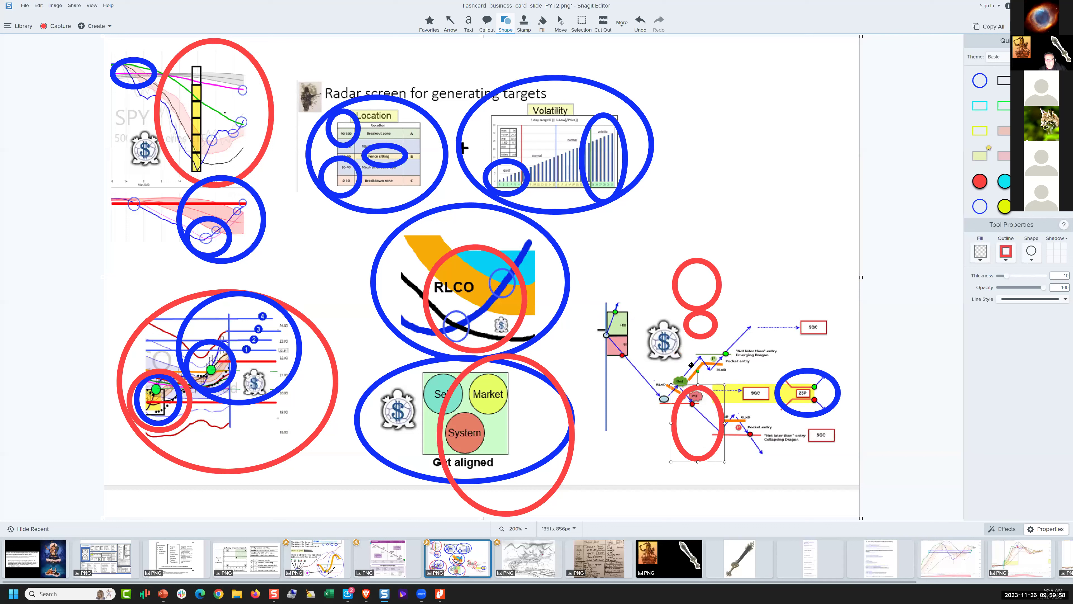
{"action": "key", "text": "ctrl+z"}
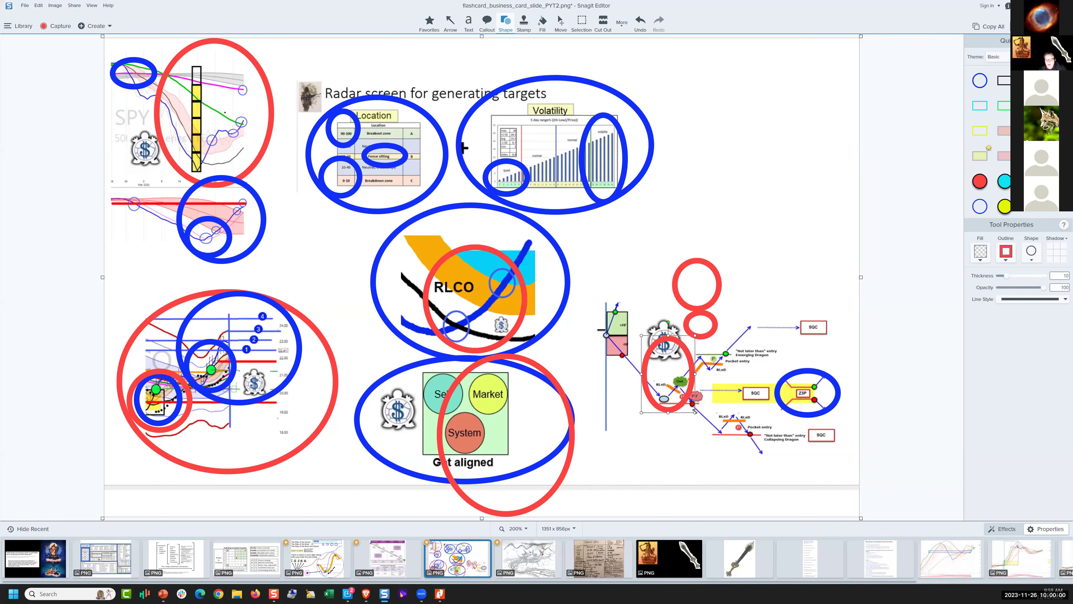
{"action": "left_click_drag", "start_coordinate": [695, 411], "coordinate": [730, 423]}
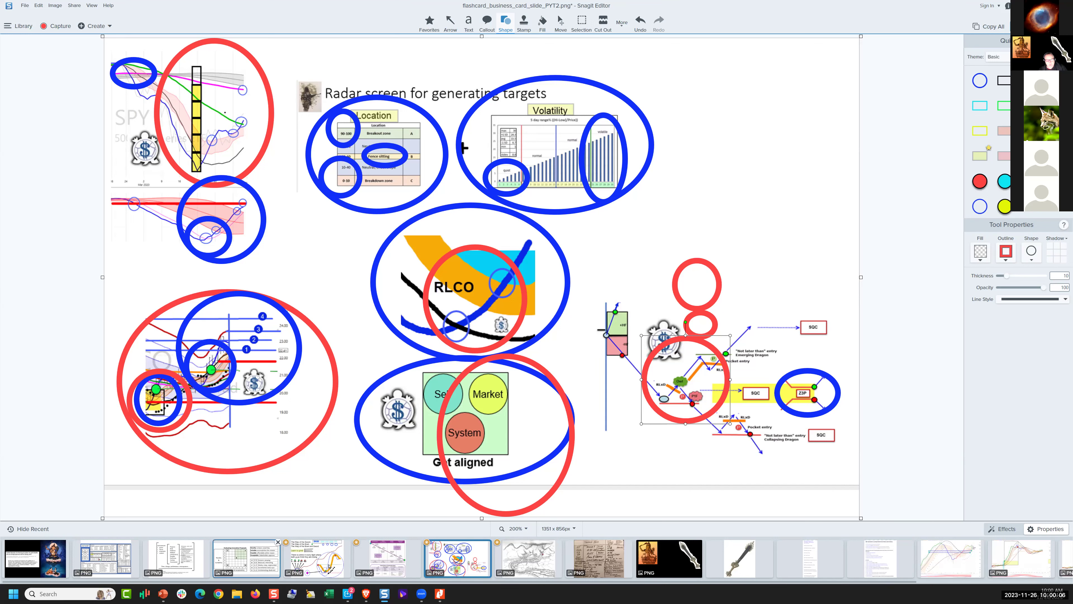
{"action": "key", "text": "alt+h"}
Open the Way of the Sword flashcard and place a red ellipse just right of 9d
{"action": "left_click", "coordinate": [317, 558]}
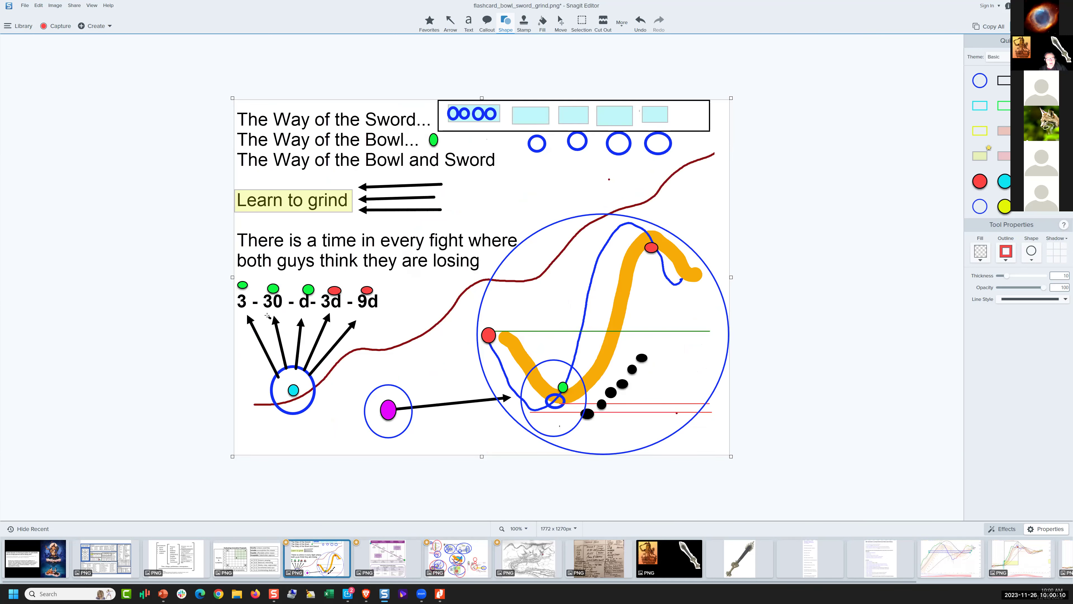
{"action": "mouse_move", "coordinate": [219, 275]}
{"action": "left_mouse_down"}
{"action": "mouse_move", "coordinate": [255, 316]}
{"action": "mouse_move", "coordinate": [290, 294]}
{"action": "mouse_move", "coordinate": [383, 295]}
{"action": "mouse_move", "coordinate": [325, 304]}
{"action": "mouse_move", "coordinate": [404, 348]}
{"action": "mouse_move", "coordinate": [640, 347]}
{"action": "left_mouse_up"}
{"action": "left_click_drag", "start_coordinate": [438, 296], "coordinate": [407, 299]}
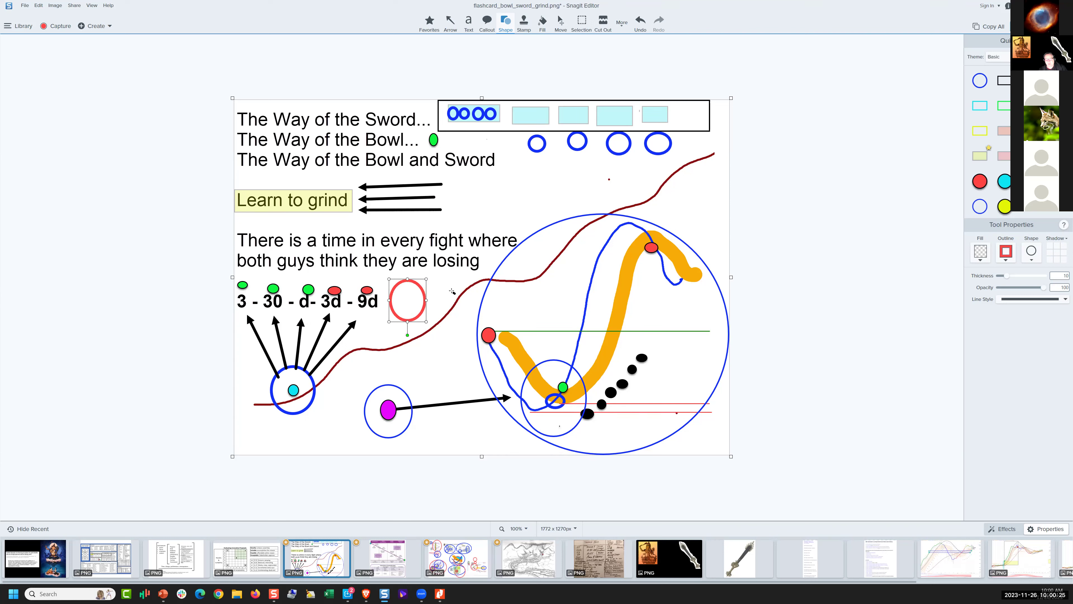
{"action": "left_click", "coordinate": [239, 283]}
Draw a large green circle covering most of the big blue circle
{"action": "left_click_drag", "start_coordinate": [247, 288], "coordinate": [249, 294]}
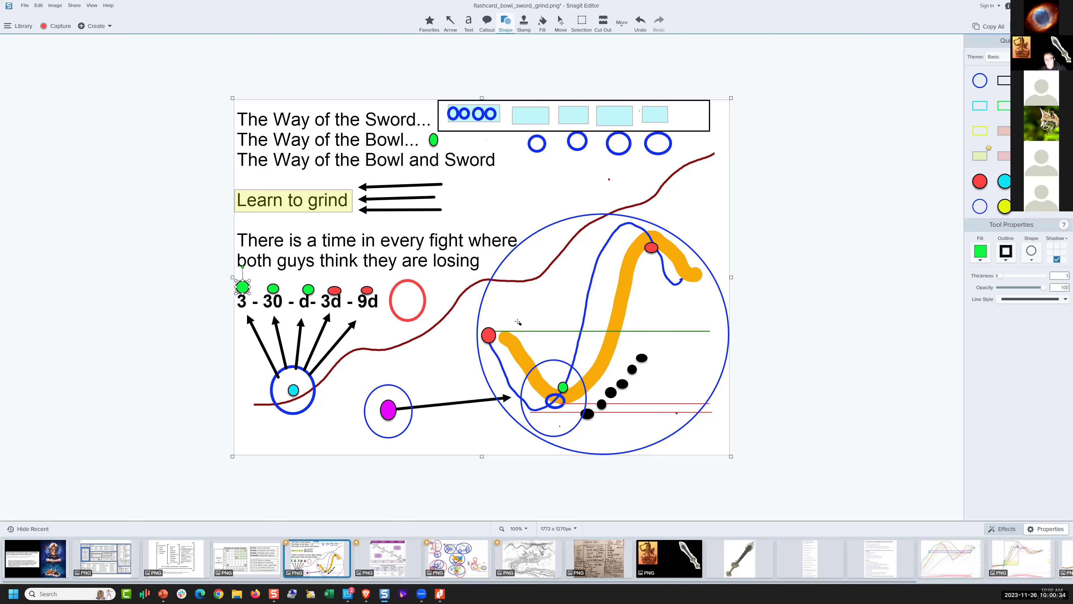
{"action": "left_click_drag", "start_coordinate": [495, 202], "coordinate": [575, 264]}
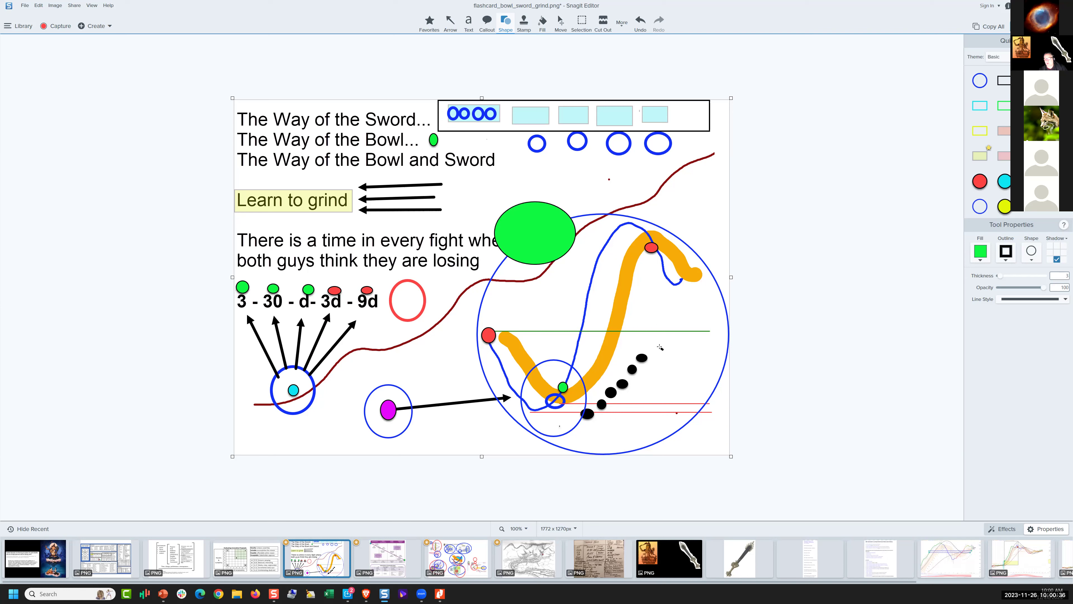
{"action": "left_click_drag", "start_coordinate": [698, 398], "coordinate": [709, 430]}
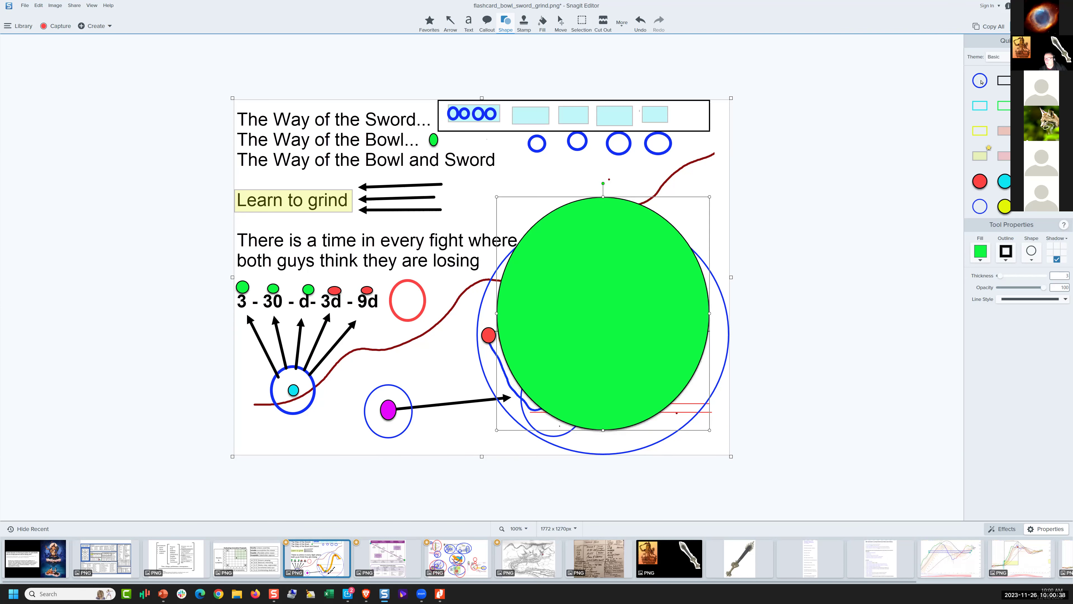
{"action": "left_click", "coordinate": [176, 558]}
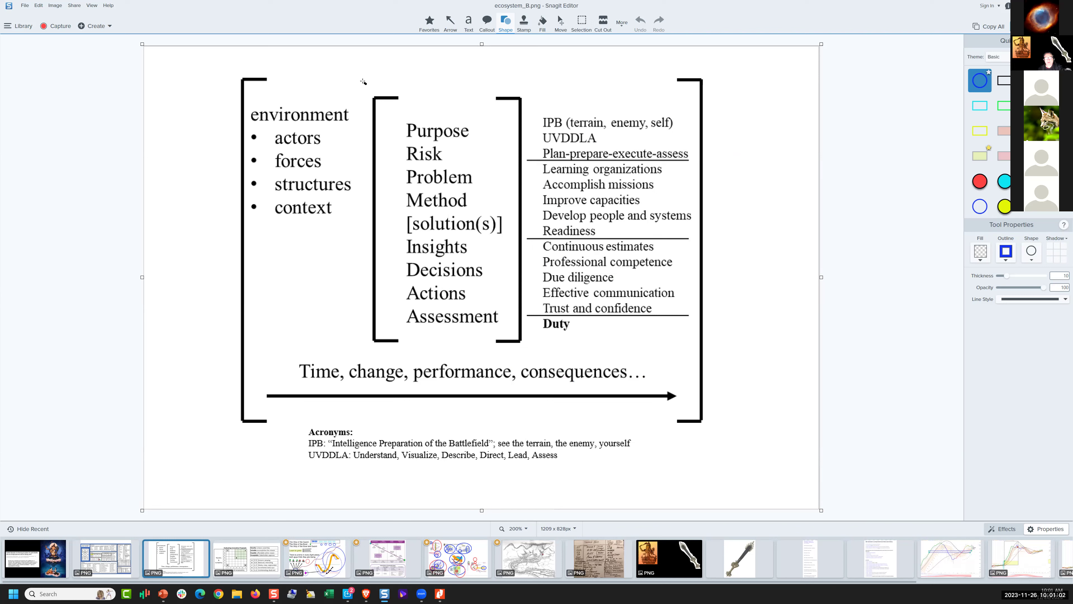
Draw a blue ellipse around the Purpose-to-Assessment column, reshaped taller and narrower to fit it
{"action": "mouse_move", "coordinate": [363, 82]}
{"action": "left_mouse_down"}
{"action": "mouse_move", "coordinate": [456, 195]}
{"action": "mouse_move", "coordinate": [523, 359]}
{"action": "mouse_move", "coordinate": [538, 351]}
{"action": "left_mouse_up"}
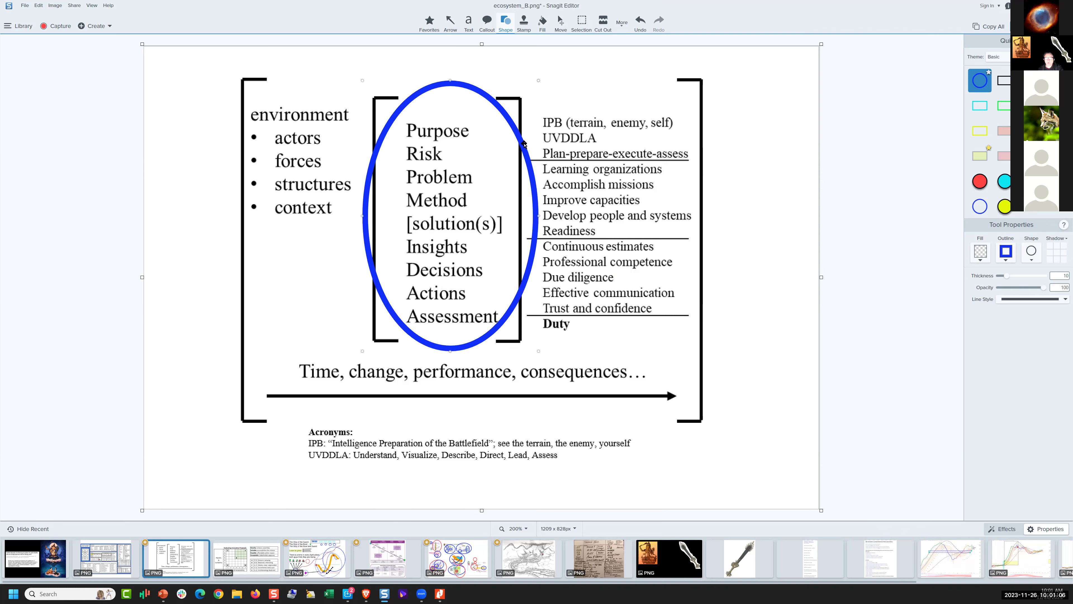
{"action": "left_click_drag", "start_coordinate": [524, 144], "coordinate": [510, 142]}
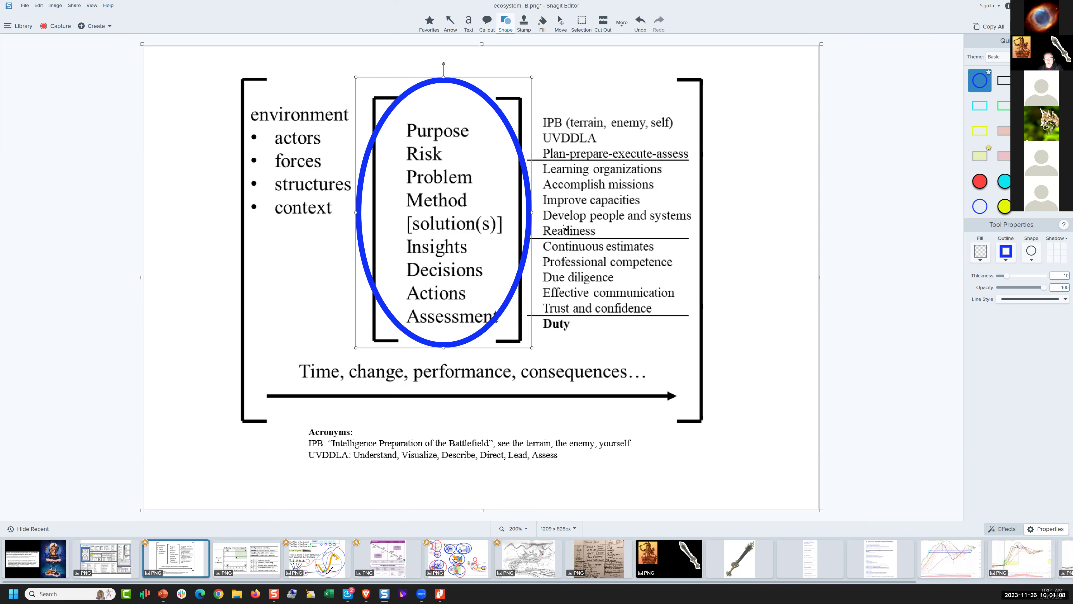
{"action": "left_click_drag", "start_coordinate": [443, 76], "coordinate": [479, 86]}
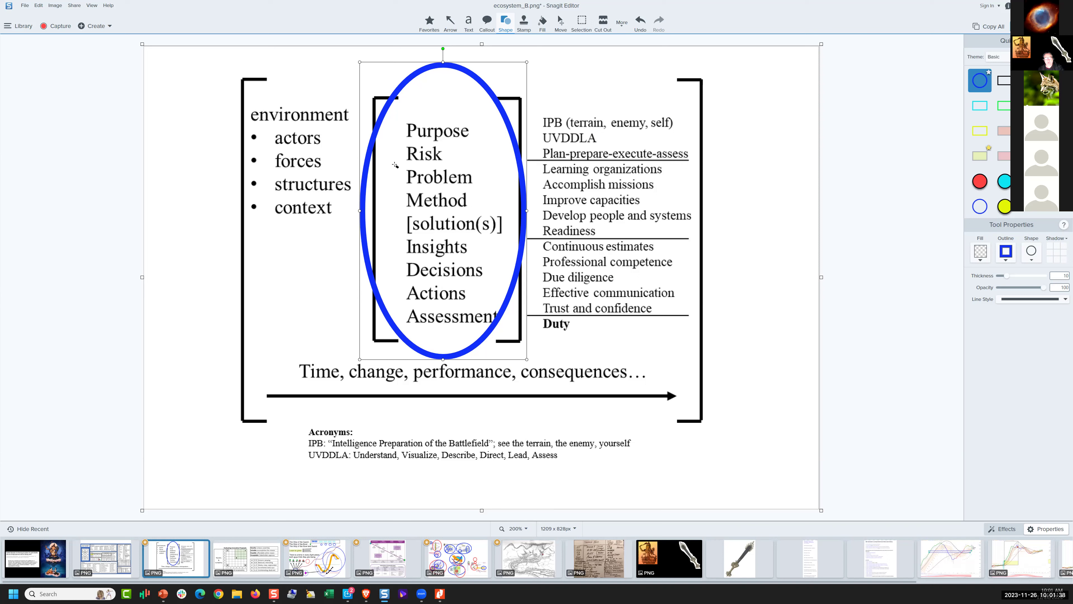
Undo back to the thick blue ellipse around the column and deselect it
{"action": "key", "text": "ctrl+z"}
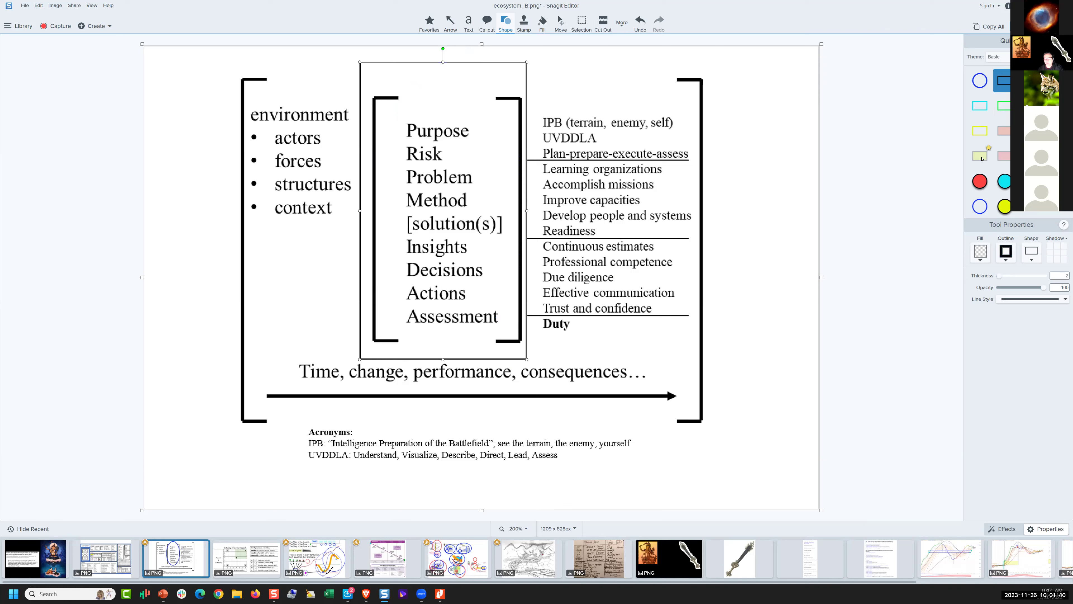
{"action": "left_click", "coordinate": [1006, 85]}
{"action": "left_click", "coordinate": [979, 80]}
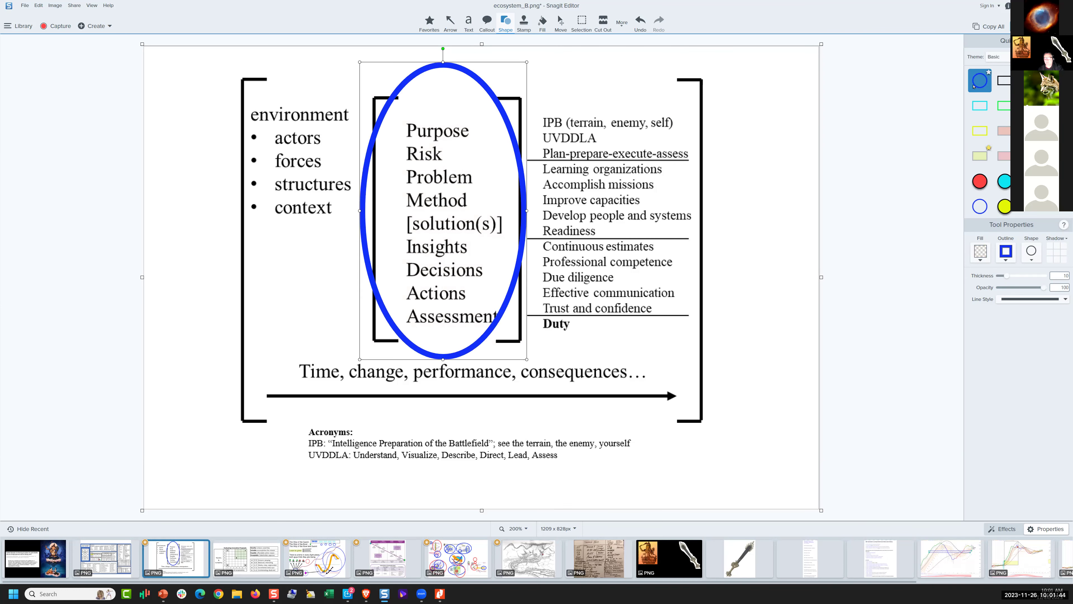
{"action": "left_click", "coordinate": [956, 210]}
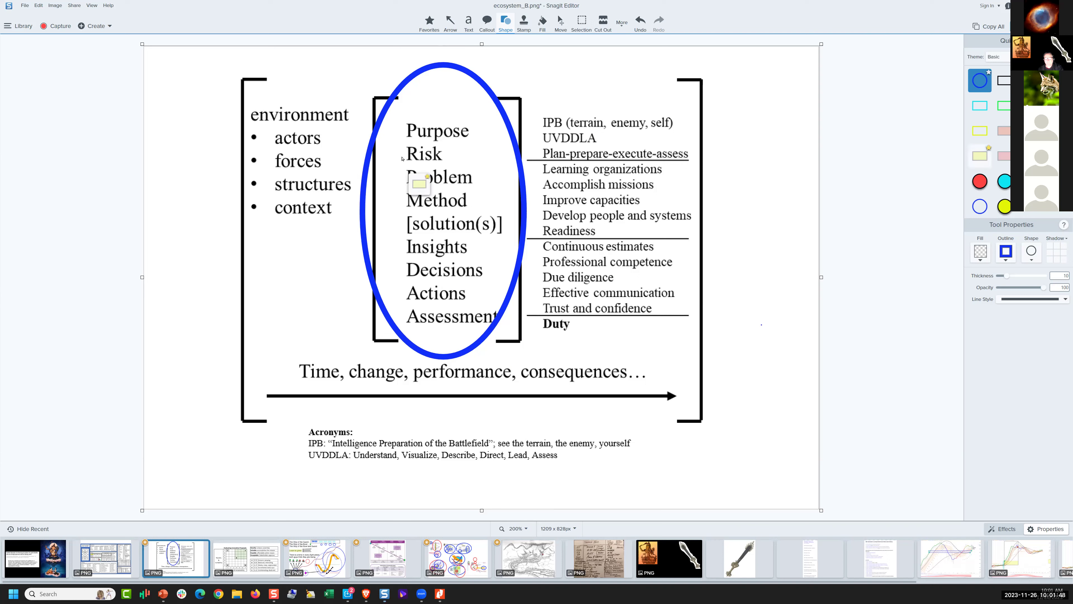
Add a yellow highlight box and settle it over the [solution(s)] entry
{"action": "left_click_drag", "start_coordinate": [399, 165], "coordinate": [482, 191]}
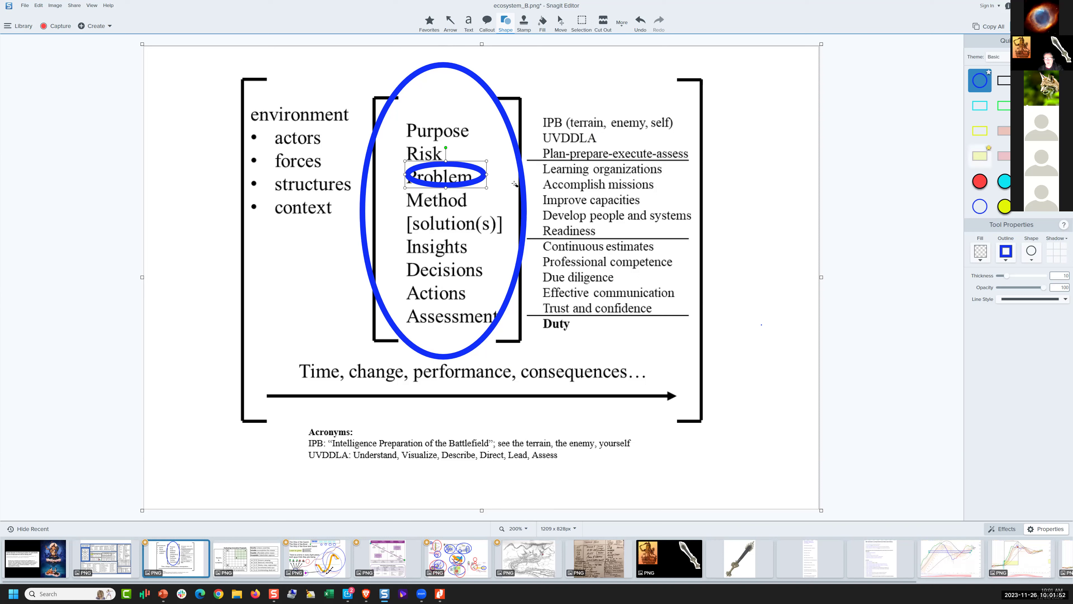
{"action": "left_click", "coordinate": [979, 155]}
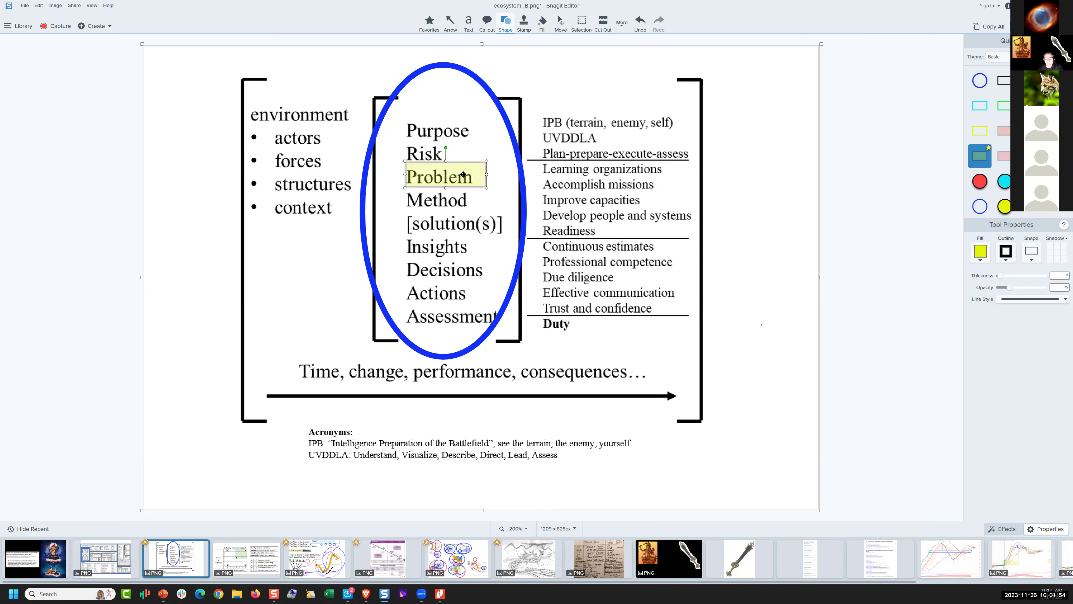
{"action": "left_click_drag", "start_coordinate": [463, 174], "coordinate": [460, 178]}
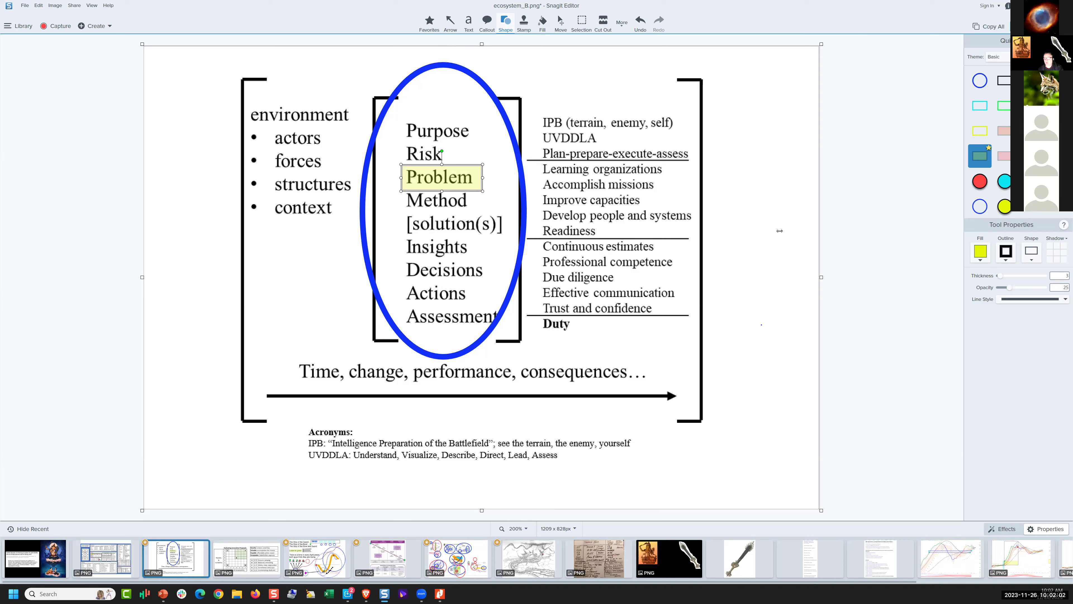
{"action": "left_click_drag", "start_coordinate": [469, 189], "coordinate": [475, 199]}
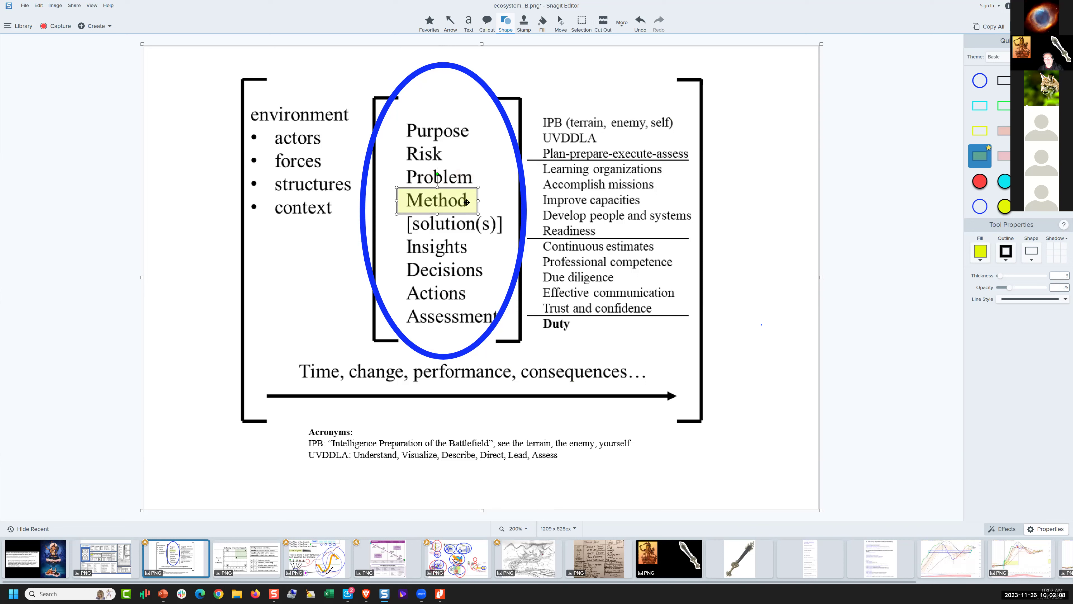
{"action": "left_click_drag", "start_coordinate": [447, 222], "coordinate": [511, 222]}
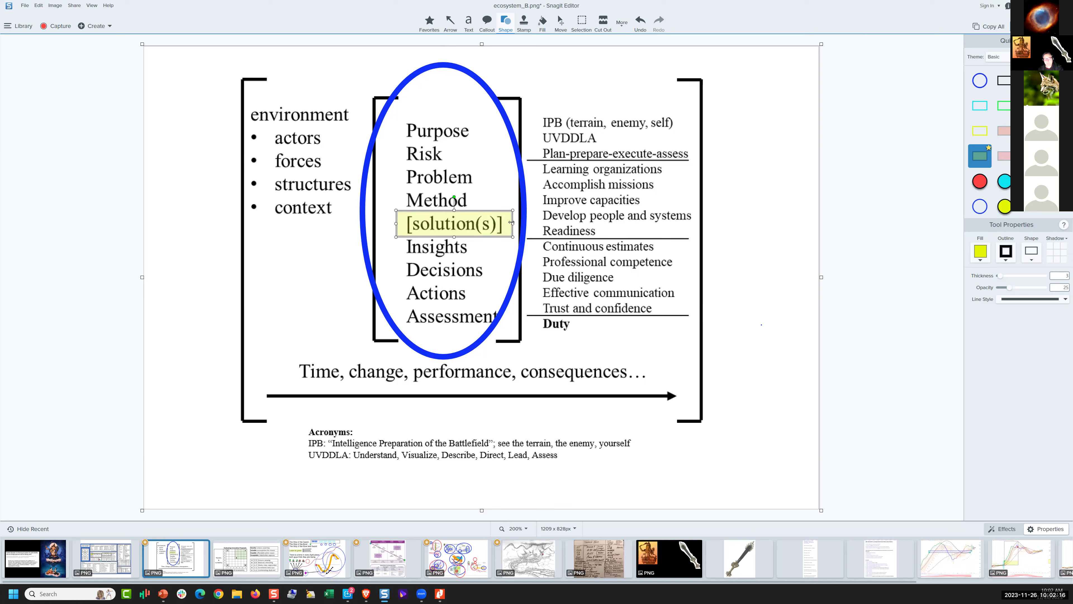
{"action": "left_click_drag", "start_coordinate": [492, 224], "coordinate": [488, 245]}
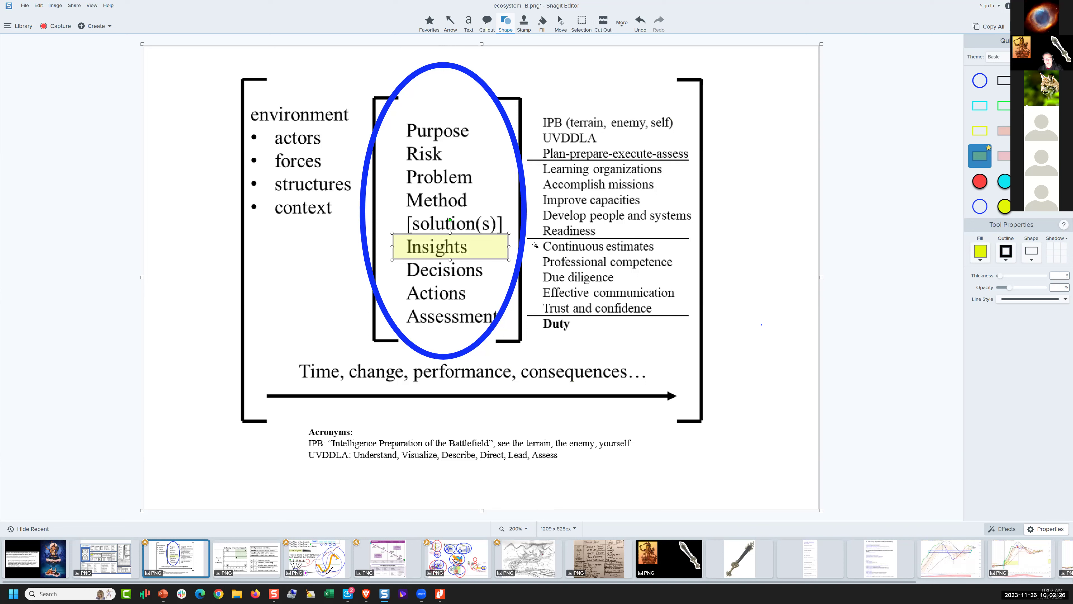
{"action": "left_click_drag", "start_coordinate": [491, 246], "coordinate": [488, 265]}
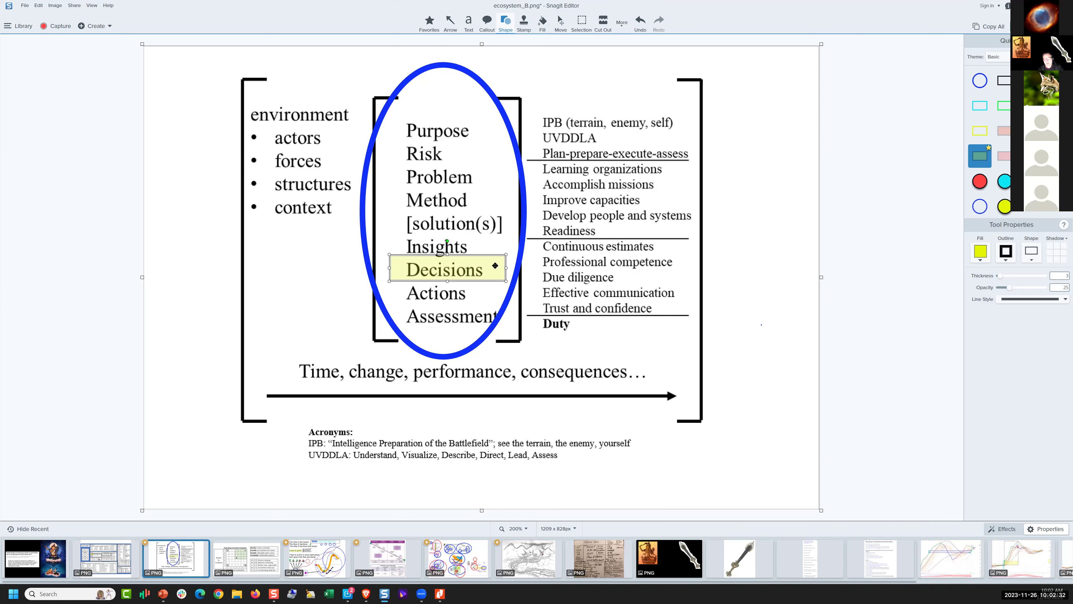
{"action": "left_click_drag", "start_coordinate": [495, 266], "coordinate": [495, 222]}
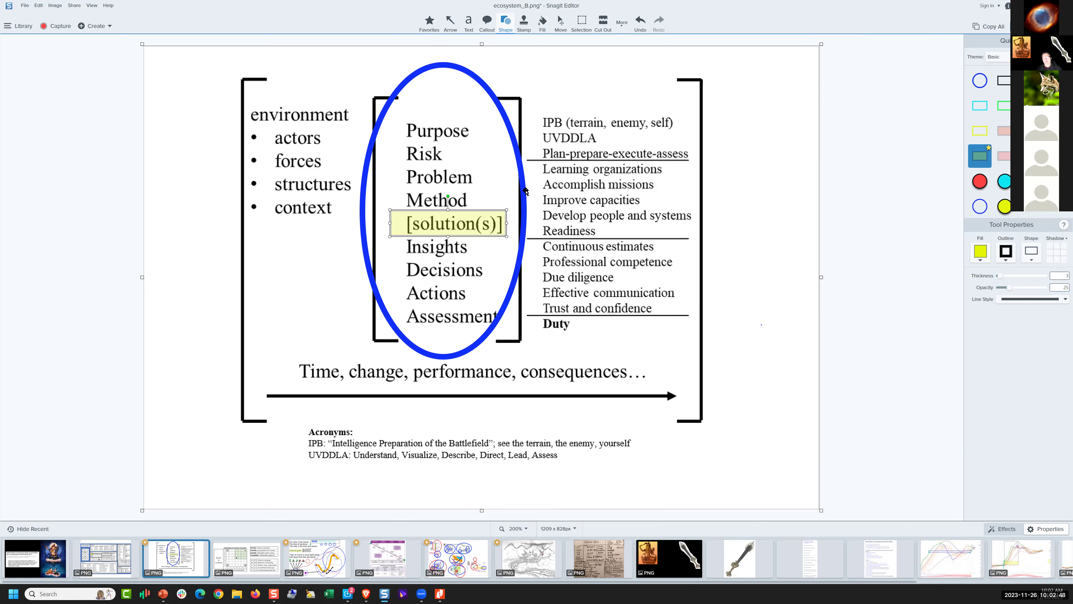
Delete the large blue ellipse and draw trial ellipses at the top and bottom of the middle bracket
{"action": "left_click", "coordinate": [521, 169]}
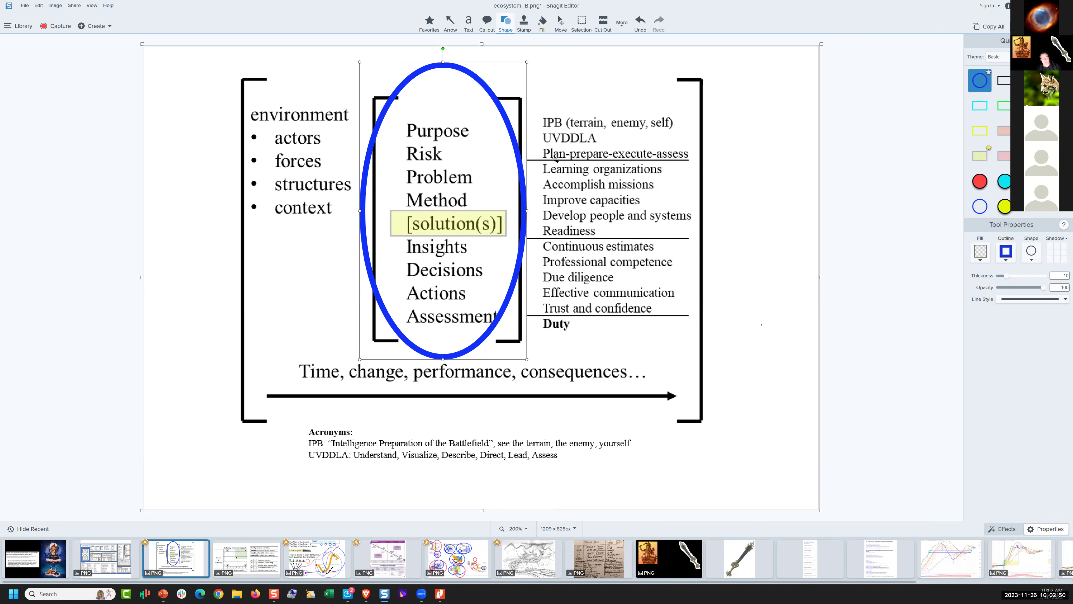
{"action": "key", "text": "Delete"}
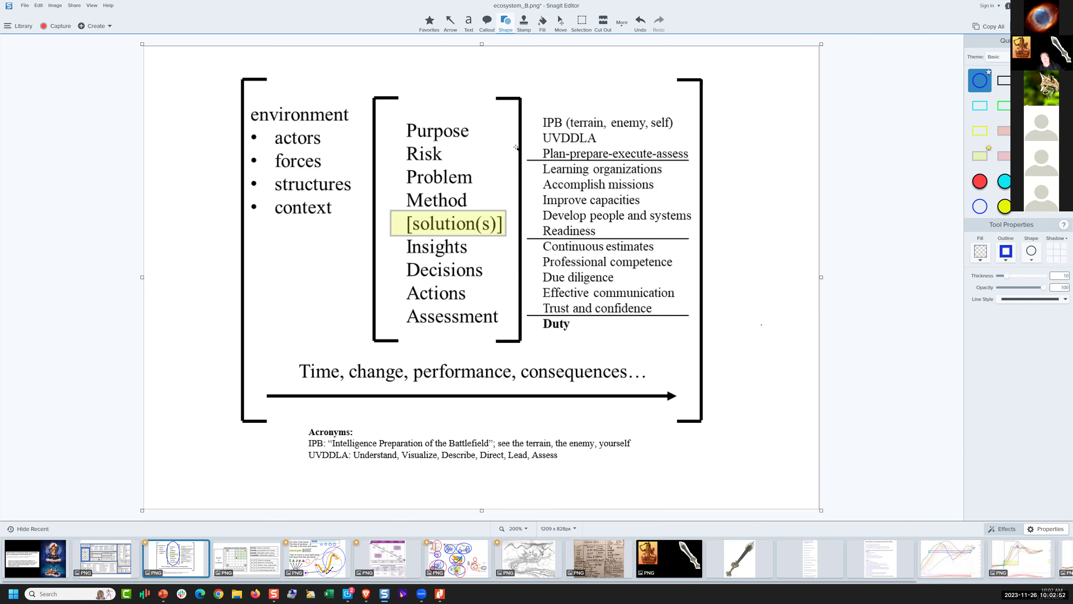
{"action": "left_click_drag", "start_coordinate": [399, 78], "coordinate": [513, 128]}
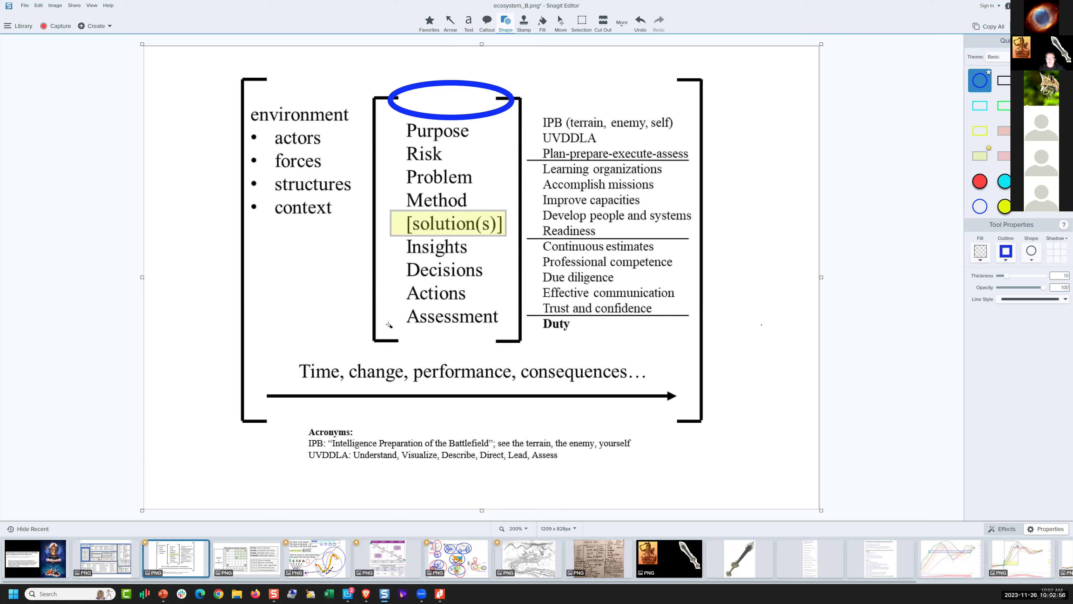
{"action": "left_click_drag", "start_coordinate": [389, 325], "coordinate": [521, 362]}
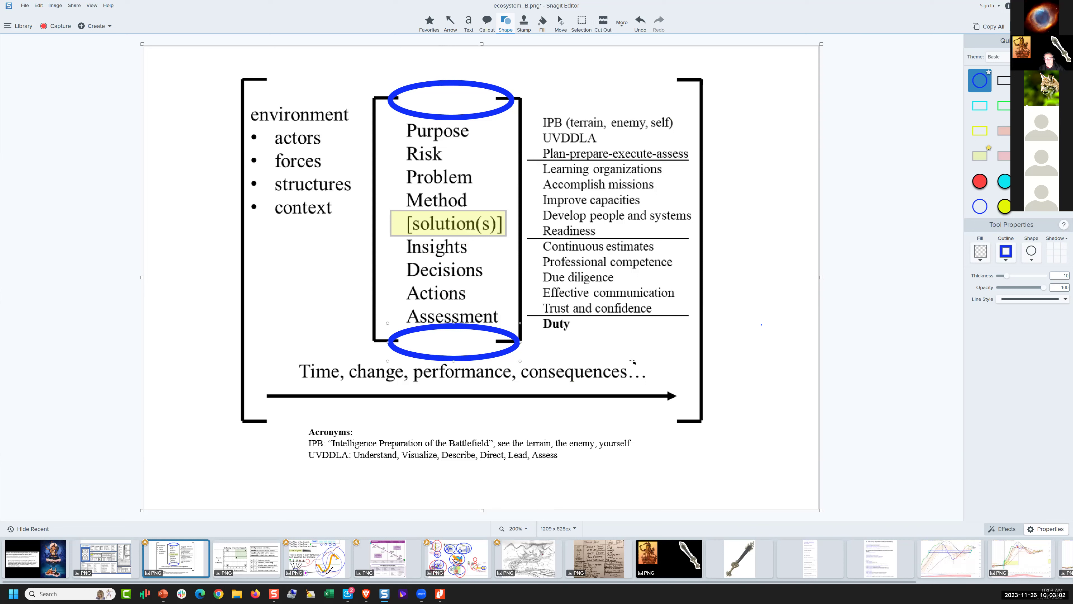
Delete both bracket-end ellipses again
{"action": "left_click", "coordinate": [502, 353]}
{"action": "left_click", "coordinate": [467, 84]}
{"action": "left_click_drag", "start_coordinate": [466, 73], "coordinate": [464, 72]}
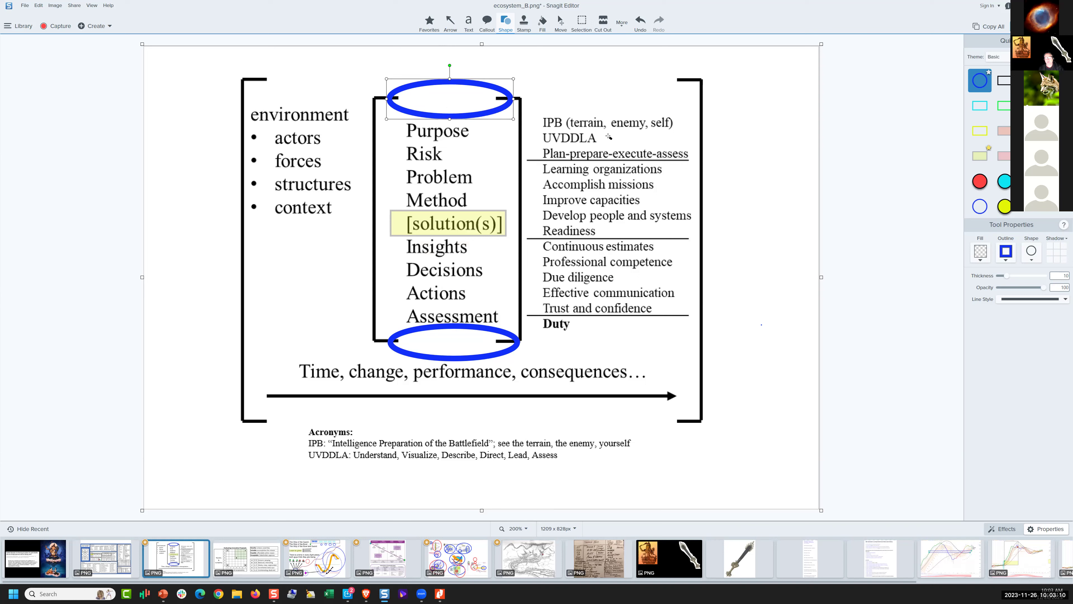
{"action": "key", "text": "Delete"}
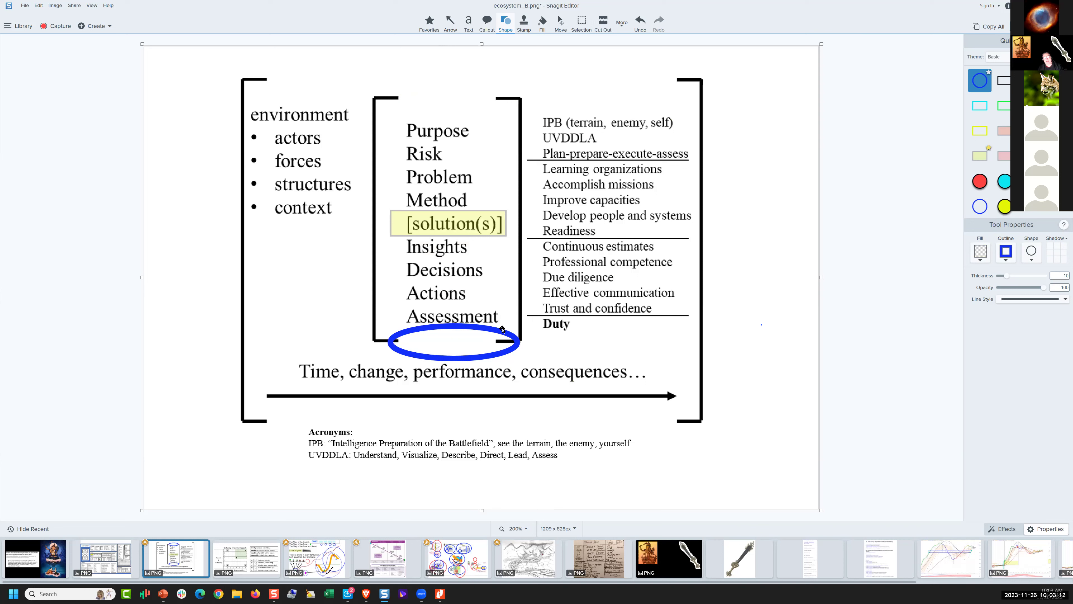
{"action": "left_click", "coordinate": [498, 333]}
{"action": "key", "text": "Delete"}
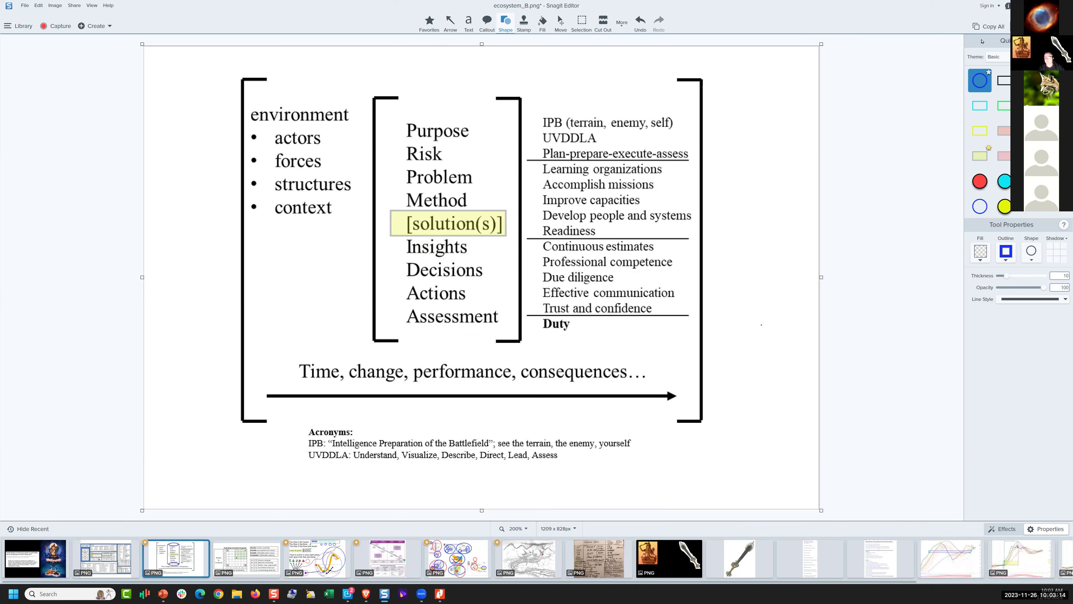
Draw a small blue circle and place it atop the Purpose bracket
{"action": "left_click", "coordinate": [1002, 181]}
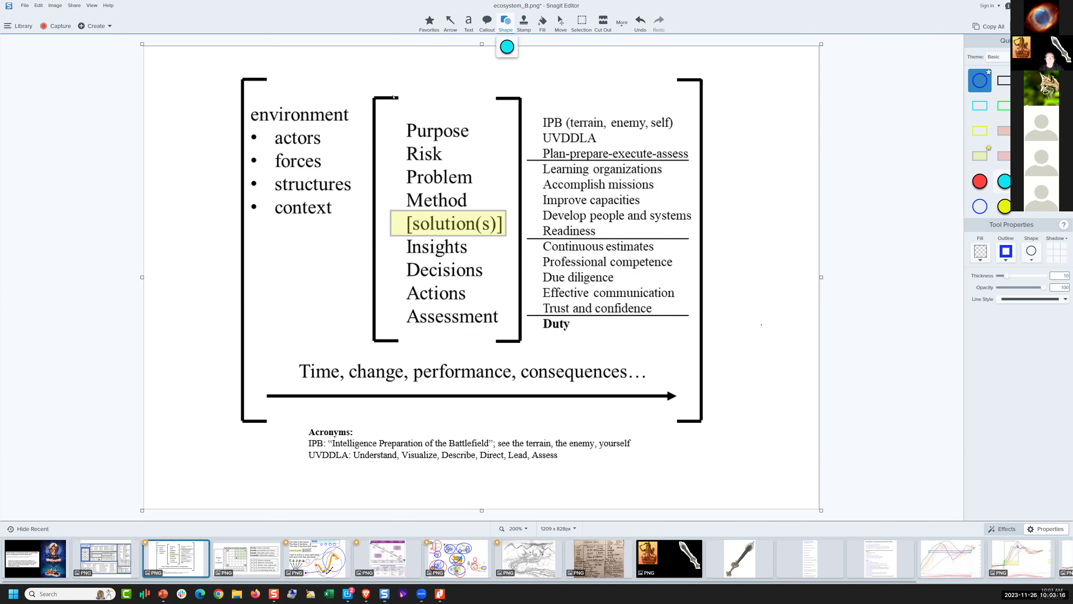
{"action": "left_click_drag", "start_coordinate": [320, 63], "coordinate": [352, 89]}
{"action": "left_click_drag", "start_coordinate": [326, 169], "coordinate": [334, 94]}
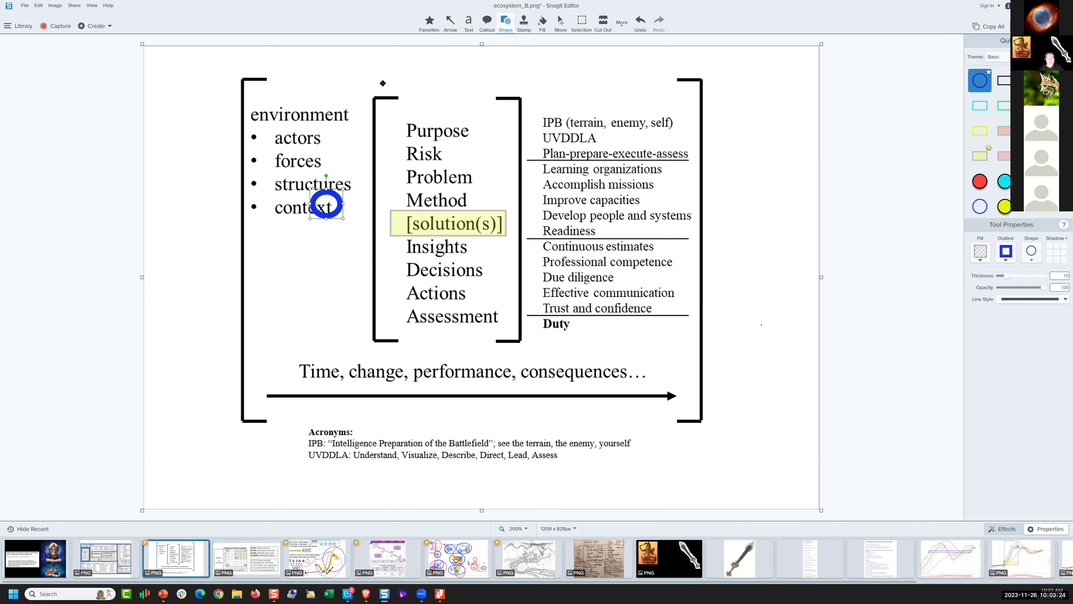
{"action": "left_click_drag", "start_coordinate": [426, 89], "coordinate": [474, 94]}
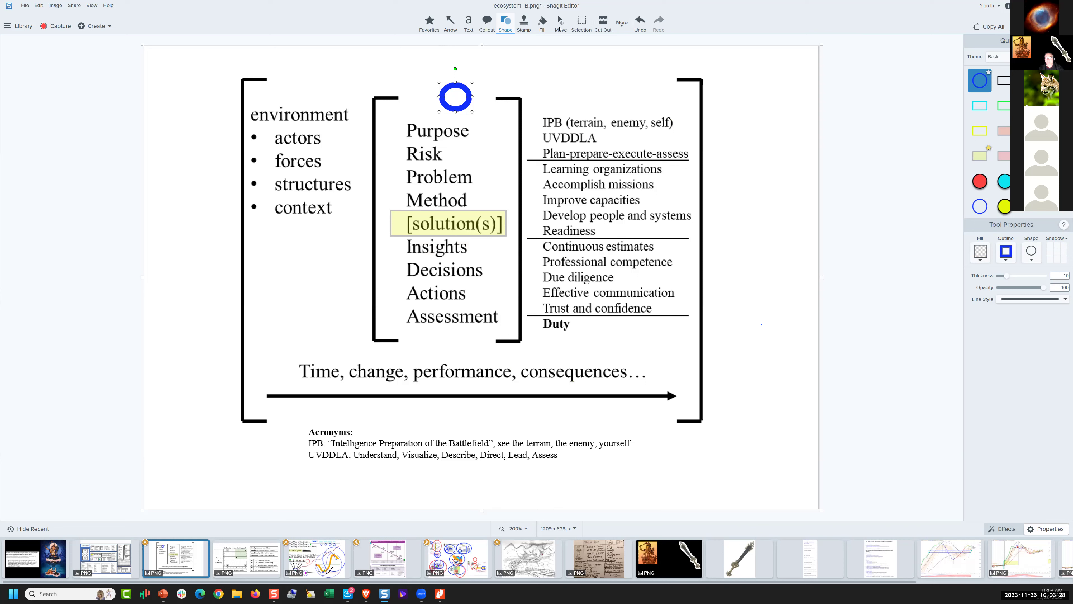
Draw black arrows down to the Purpose bracket and from environment up toward the top
{"action": "left_click", "coordinate": [451, 26]}
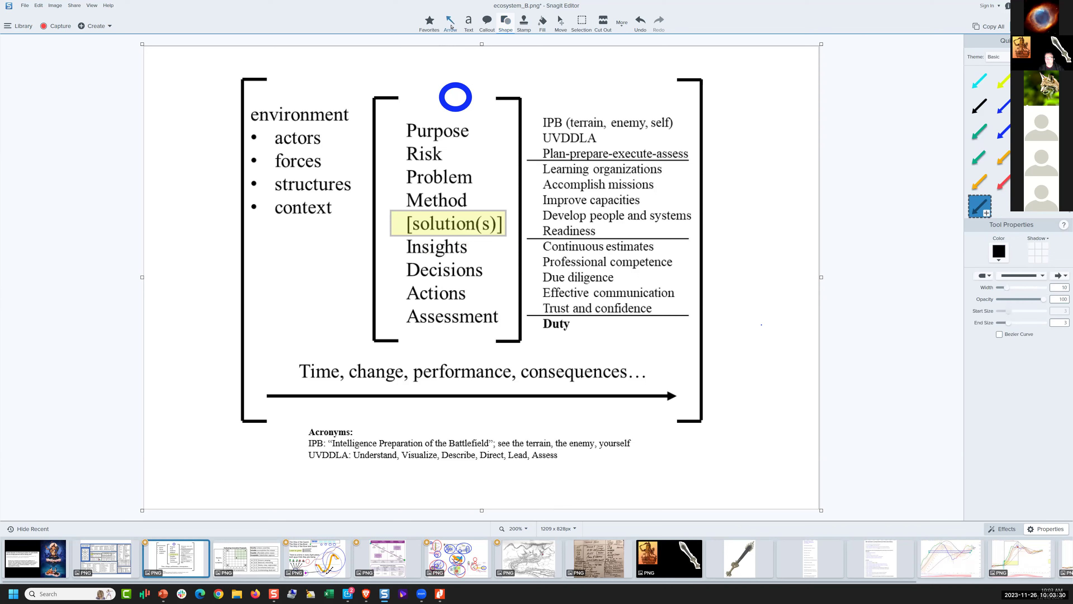
{"action": "left_click_drag", "start_coordinate": [393, 61], "coordinate": [424, 109]}
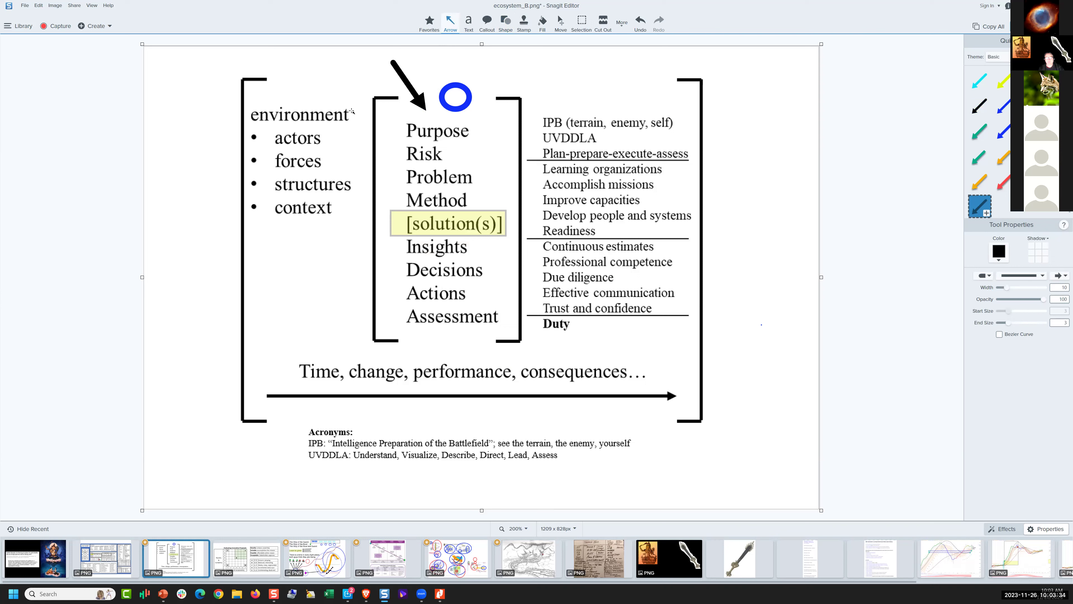
{"action": "mouse_move", "coordinate": [316, 102]}
{"action": "left_mouse_down"}
{"action": "mouse_move", "coordinate": [376, 68]}
{"action": "mouse_move", "coordinate": [394, 69]}
{"action": "mouse_move", "coordinate": [408, 88]}
{"action": "mouse_move", "coordinate": [397, 81]}
{"action": "left_mouse_up"}
Lower the Purpose circle, move the yellow highlight onto Assessment, and add a small circle below it
{"action": "key", "text": "u"}
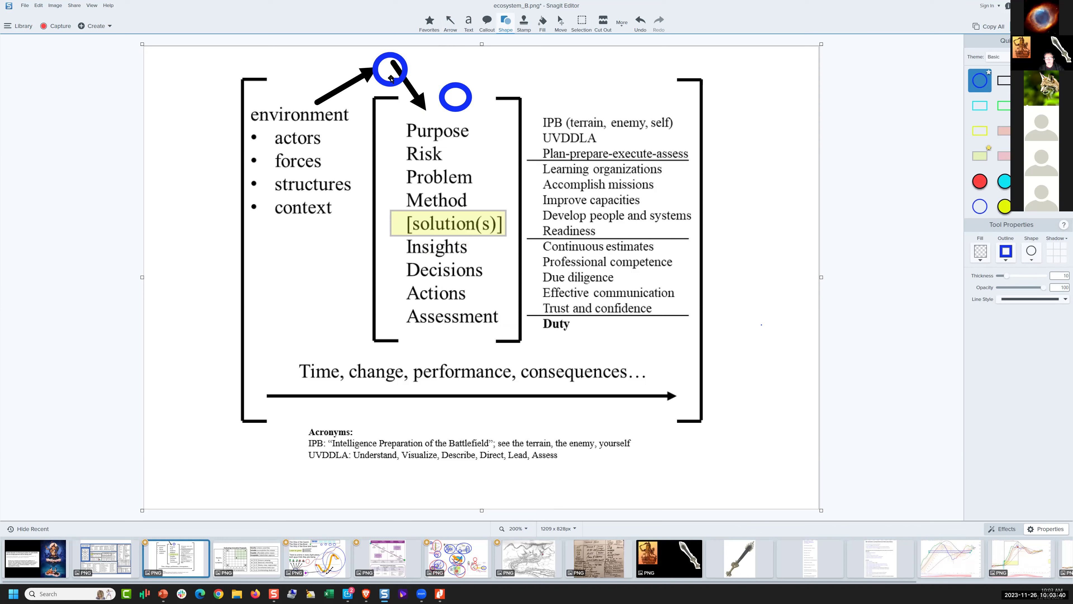
{"action": "left_click", "coordinate": [467, 107]}
{"action": "left_click_drag", "start_coordinate": [452, 118], "coordinate": [444, 132]}
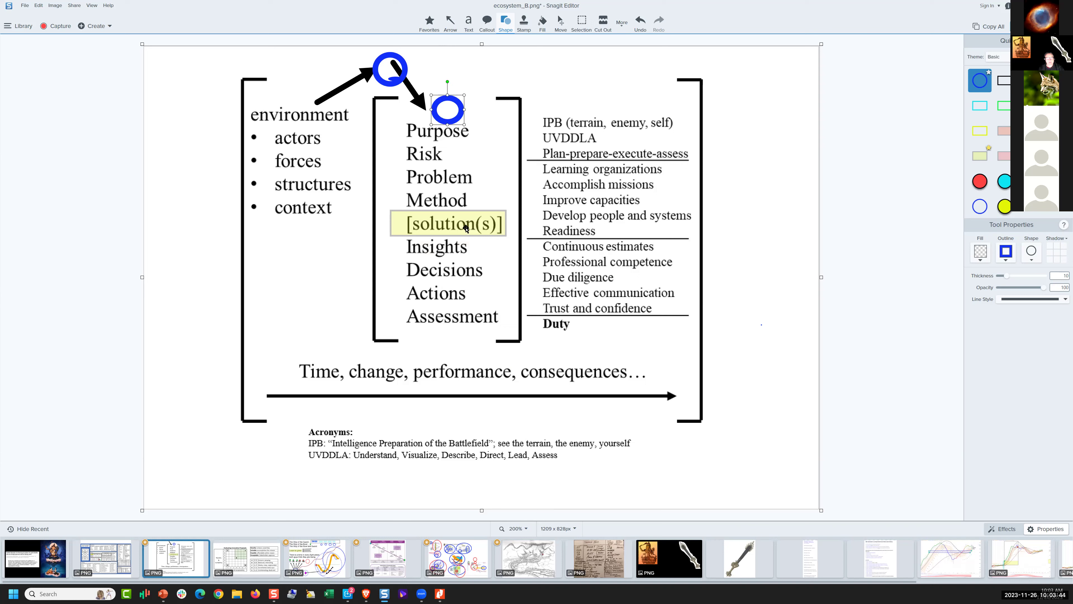
{"action": "left_click_drag", "start_coordinate": [466, 228], "coordinate": [483, 132]}
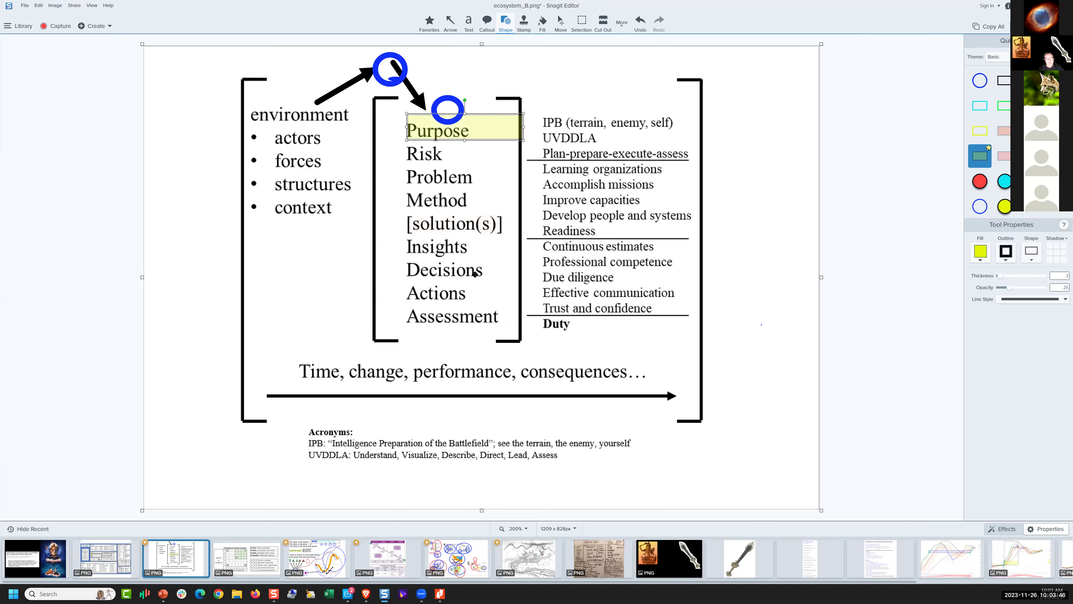
{"action": "mouse_move", "coordinate": [475, 274]}
{"action": "left_mouse_down"}
{"action": "mouse_move", "coordinate": [464, 365]}
{"action": "mouse_move", "coordinate": [542, 355]}
{"action": "left_mouse_up"}
{"action": "left_click", "coordinate": [457, 113]}
Draw an arrow right from the lower circle and three down arrows above the right column
{"action": "key", "text": "a"}
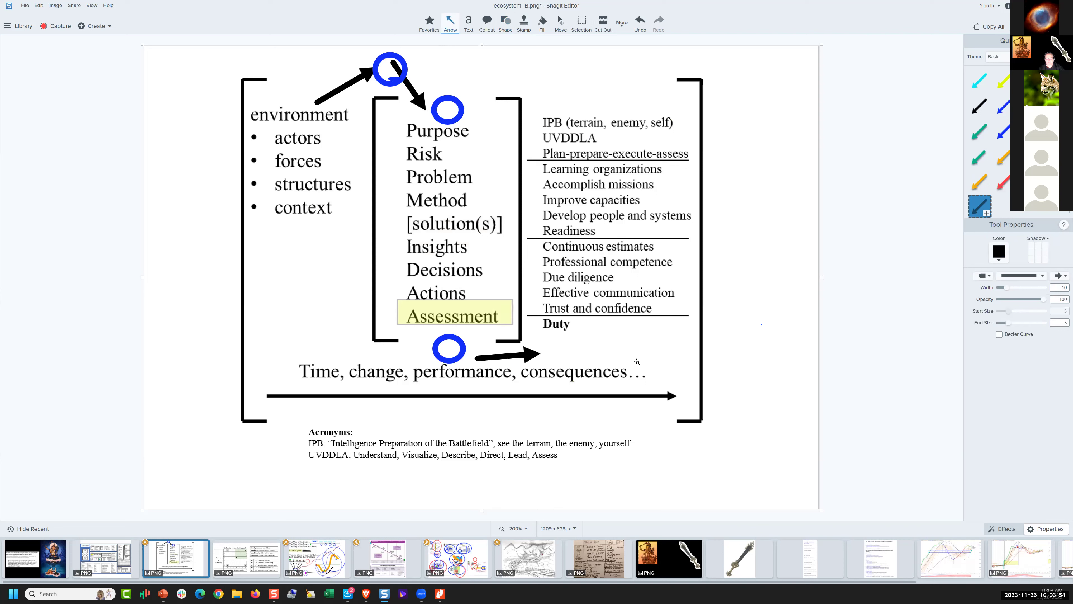
{"action": "key", "text": "ctrl+z"}
{"action": "left_click_drag", "start_coordinate": [464, 349], "coordinate": [660, 355]}
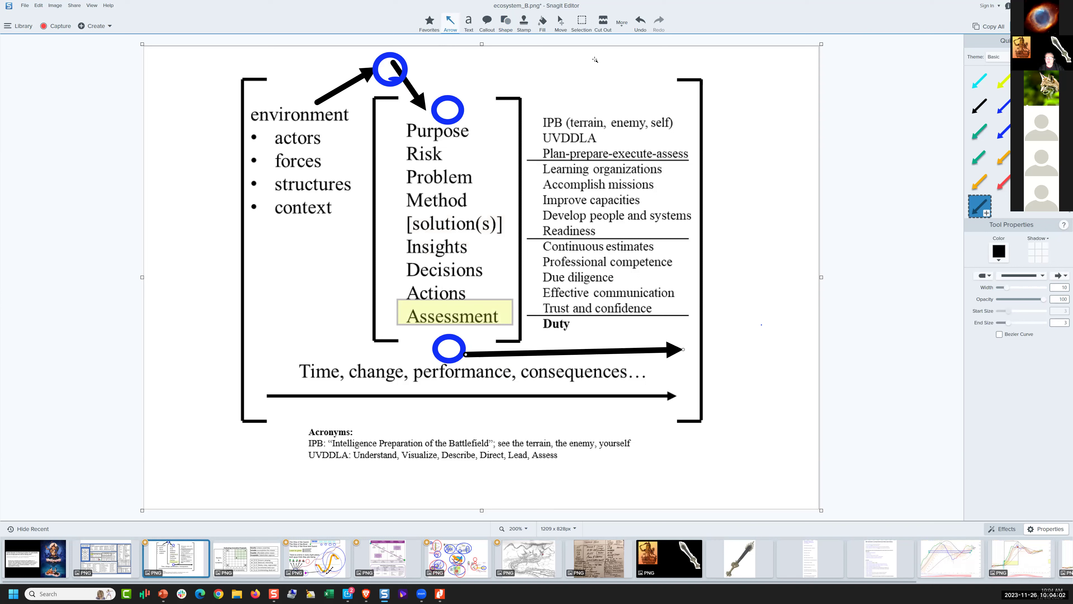
{"action": "left_click_drag", "start_coordinate": [595, 57], "coordinate": [595, 102]}
{"action": "left_click_drag", "start_coordinate": [635, 57], "coordinate": [631, 101]}
{"action": "mouse_move", "coordinate": [544, 60]}
{"action": "left_mouse_down"}
{"action": "mouse_move", "coordinate": [549, 111]}
{"action": "mouse_move", "coordinate": [583, 84]}
{"action": "left_mouse_up"}
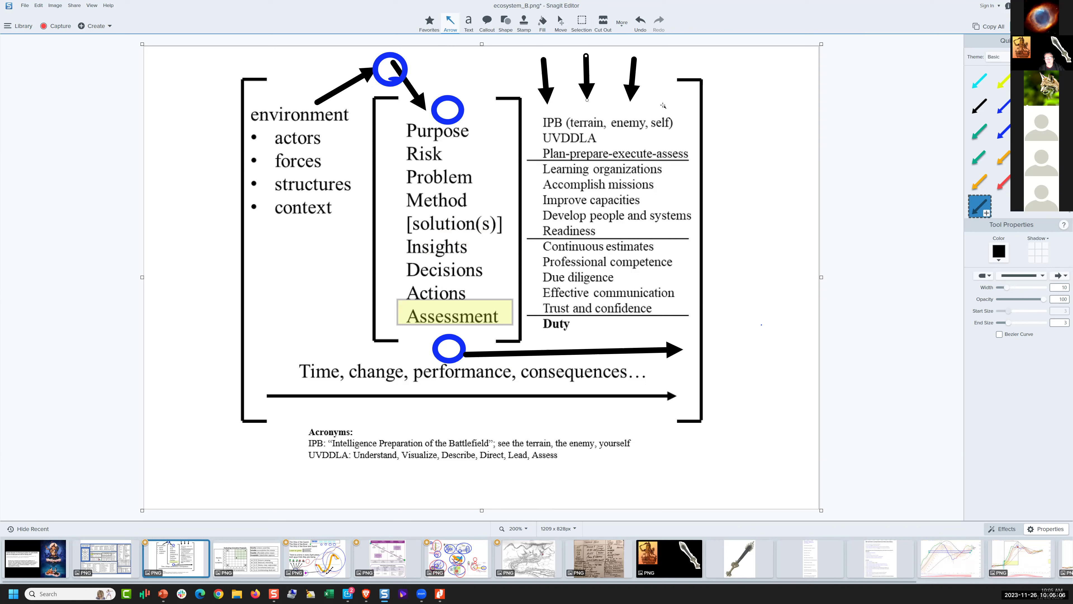
Add arrows into the Purpose circle, from Purpose down to Actions, and a second timeline arrow
{"action": "left_click_drag", "start_coordinate": [546, 66], "coordinate": [470, 101]}
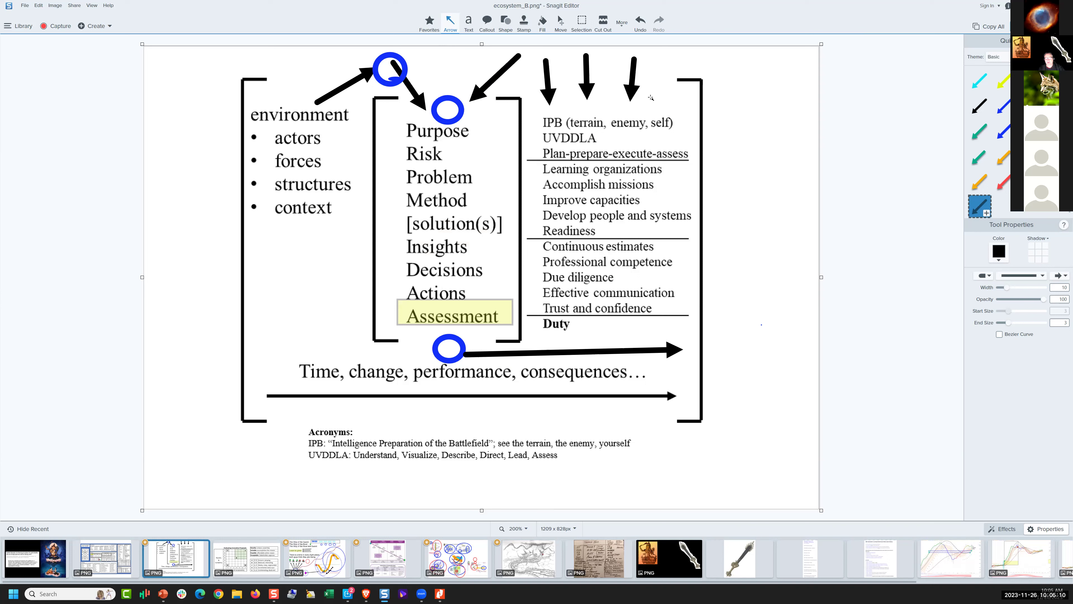
{"action": "left_click_drag", "start_coordinate": [391, 124], "coordinate": [389, 302]}
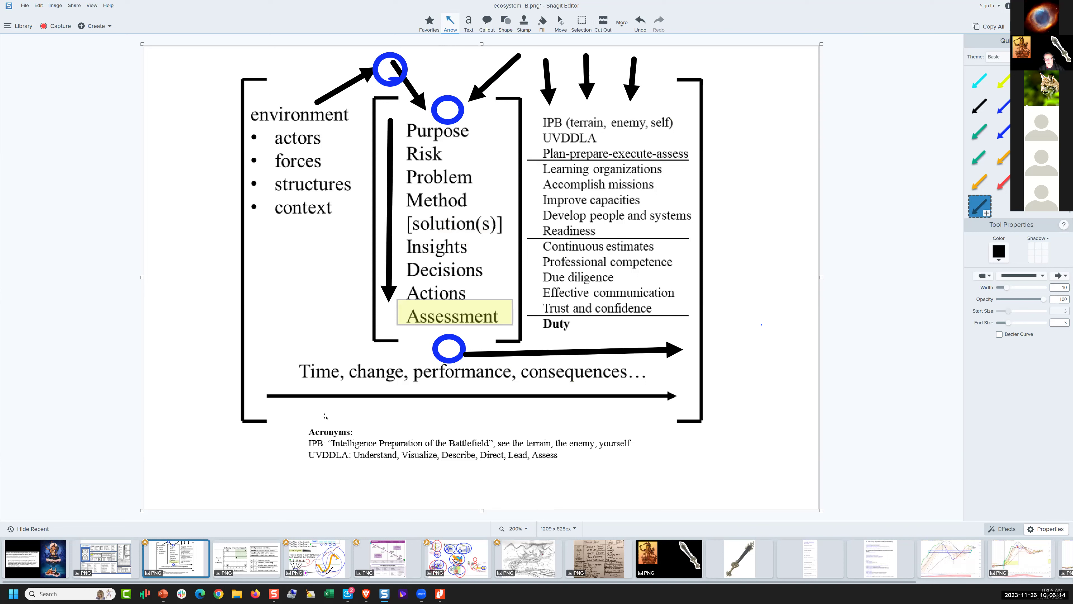
{"action": "left_click_drag", "start_coordinate": [316, 414], "coordinate": [667, 409]}
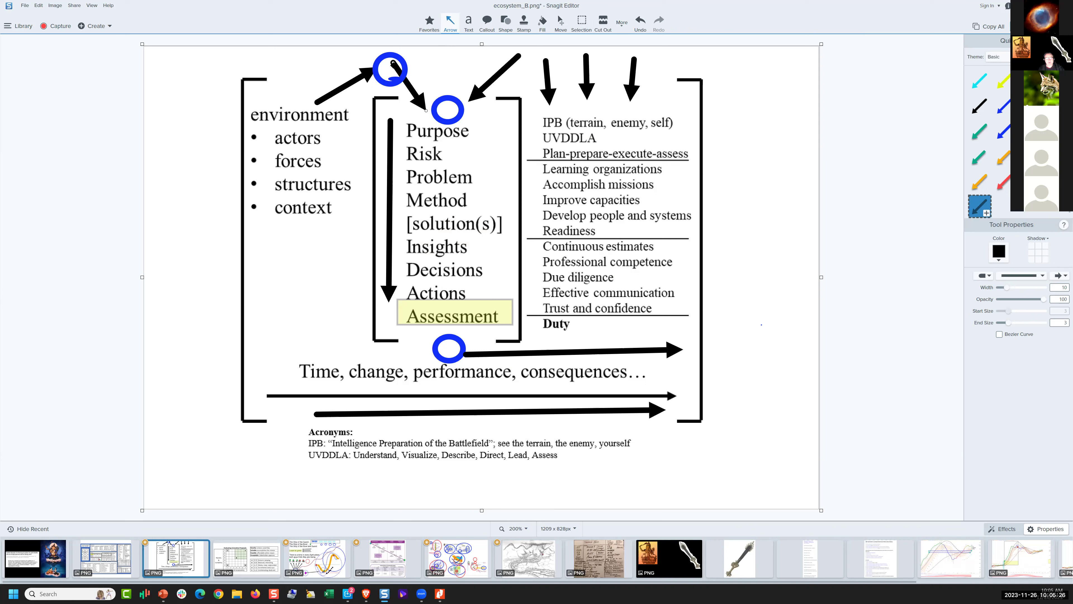
{"action": "left_click_drag", "start_coordinate": [393, 62], "coordinate": [402, 85]}
Add a fourth down arrow above the IPB list and a left-pointing arrow, then open ecosystem_A.png
{"action": "left_click_drag", "start_coordinate": [663, 61], "coordinate": [657, 106]}
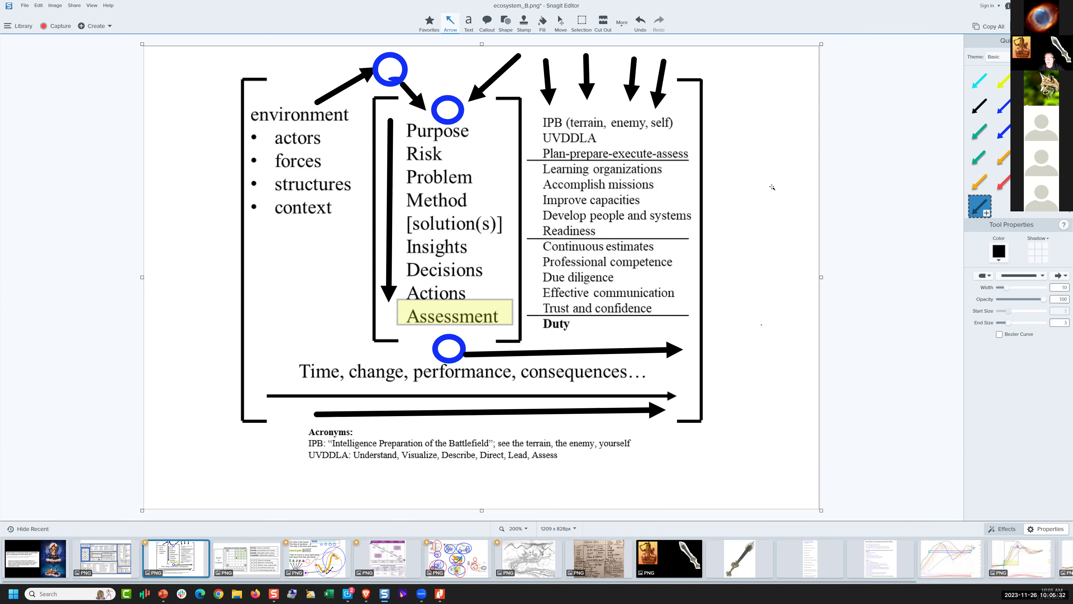
{"action": "left_click_drag", "start_coordinate": [764, 185], "coordinate": [679, 214]}
{"action": "left_click_drag", "start_coordinate": [672, 161], "coordinate": [695, 44]}
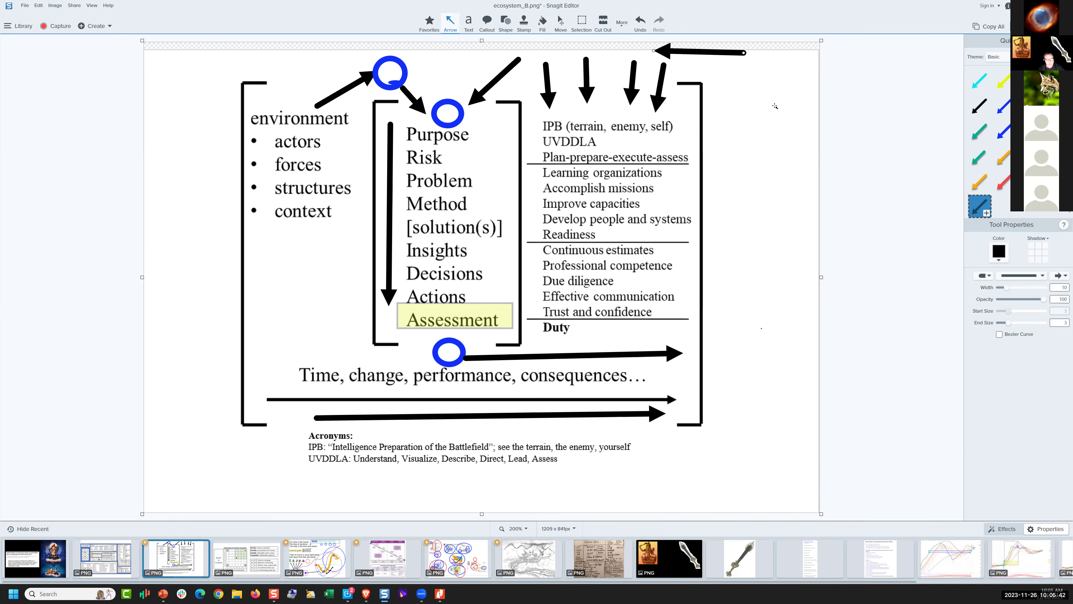
{"action": "left_click", "coordinate": [379, 571]}
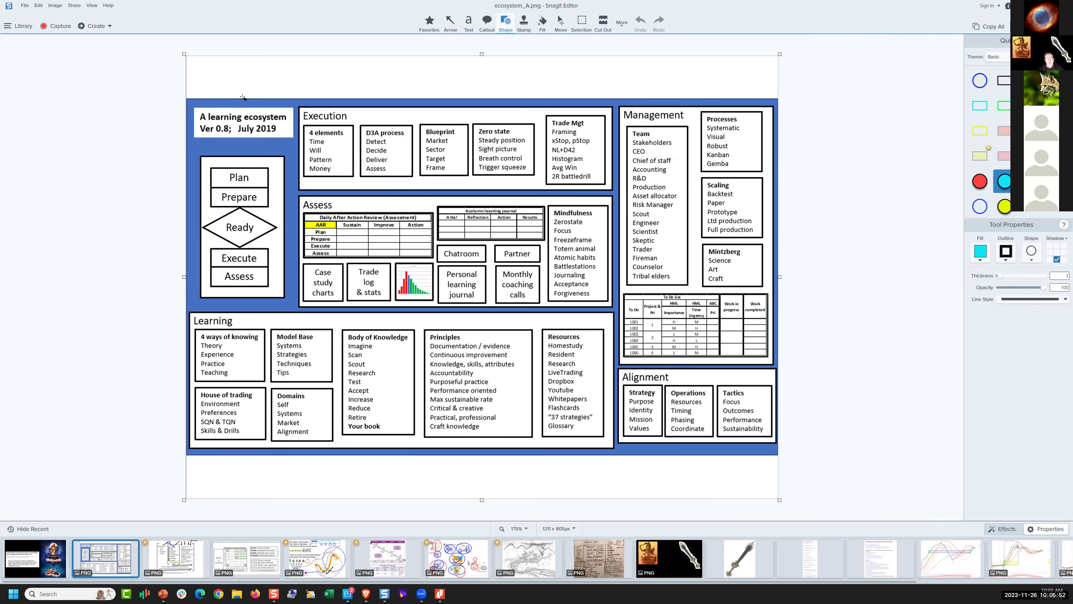
Add a small dot above the title and black arrows aimed at the Plan and Execute boxes
{"action": "left_click_drag", "start_coordinate": [249, 59], "coordinate": [253, 95]}
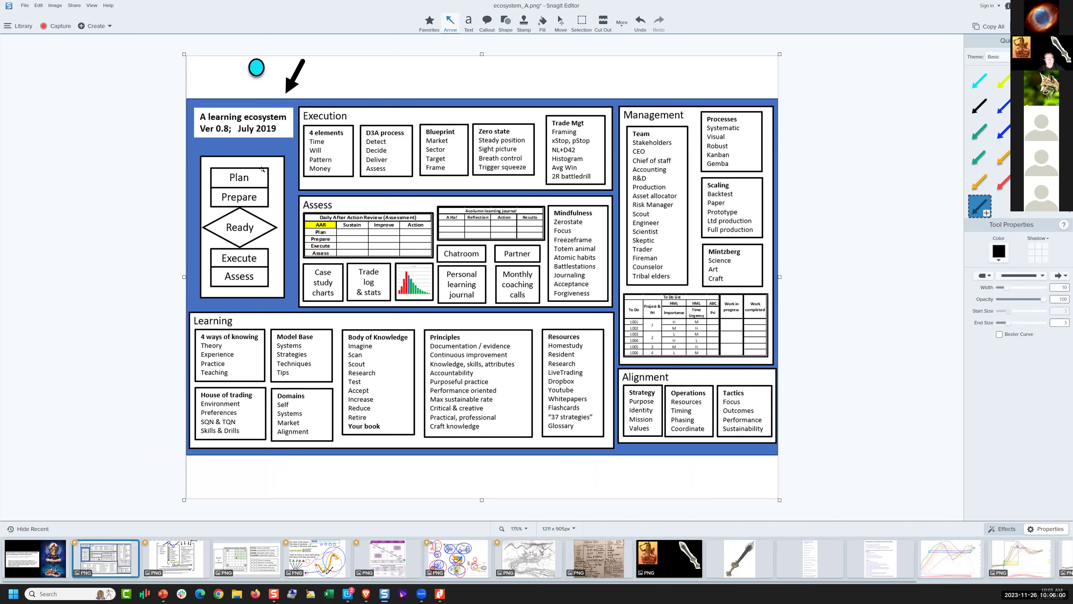
{"action": "left_click_drag", "start_coordinate": [266, 185], "coordinate": [265, 220]}
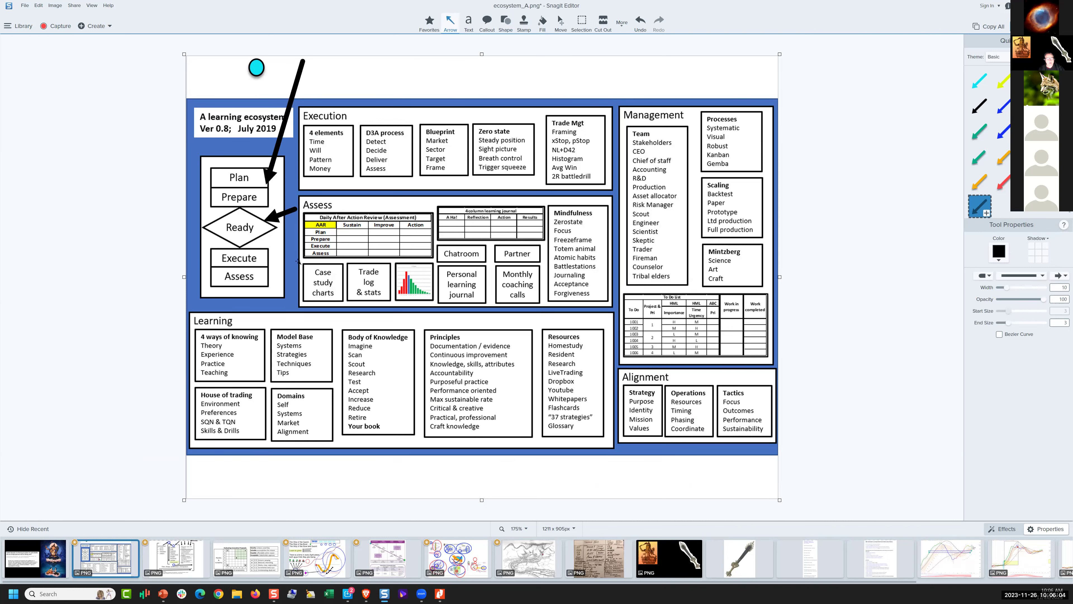
{"action": "left_click_drag", "start_coordinate": [301, 261], "coordinate": [270, 256]}
{"action": "left_click_drag", "start_coordinate": [260, 166], "coordinate": [252, 165]}
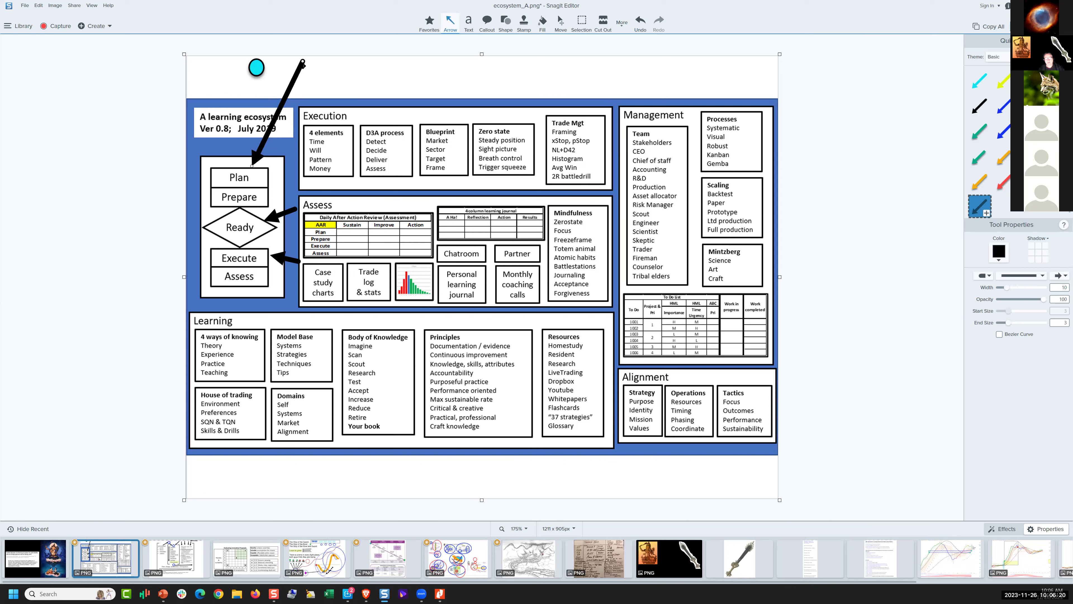
{"action": "left_click_drag", "start_coordinate": [312, 68], "coordinate": [333, 86]}
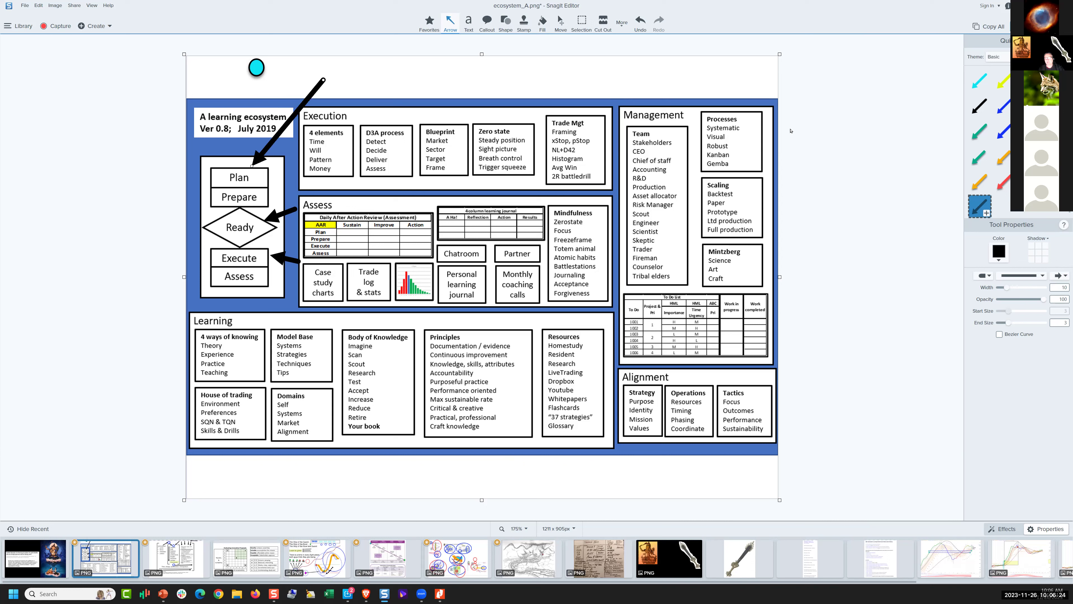
Draw a long black arrow from the top margin and adjust it until it points at Resources
{"action": "mouse_move", "coordinate": [663, 64]}
{"action": "left_mouse_down"}
{"action": "mouse_move", "coordinate": [661, 112]}
{"action": "mouse_move", "coordinate": [710, 124]}
{"action": "mouse_move", "coordinate": [702, 118]}
{"action": "left_mouse_up"}
{"action": "left_click_drag", "start_coordinate": [706, 239], "coordinate": [642, 359]}
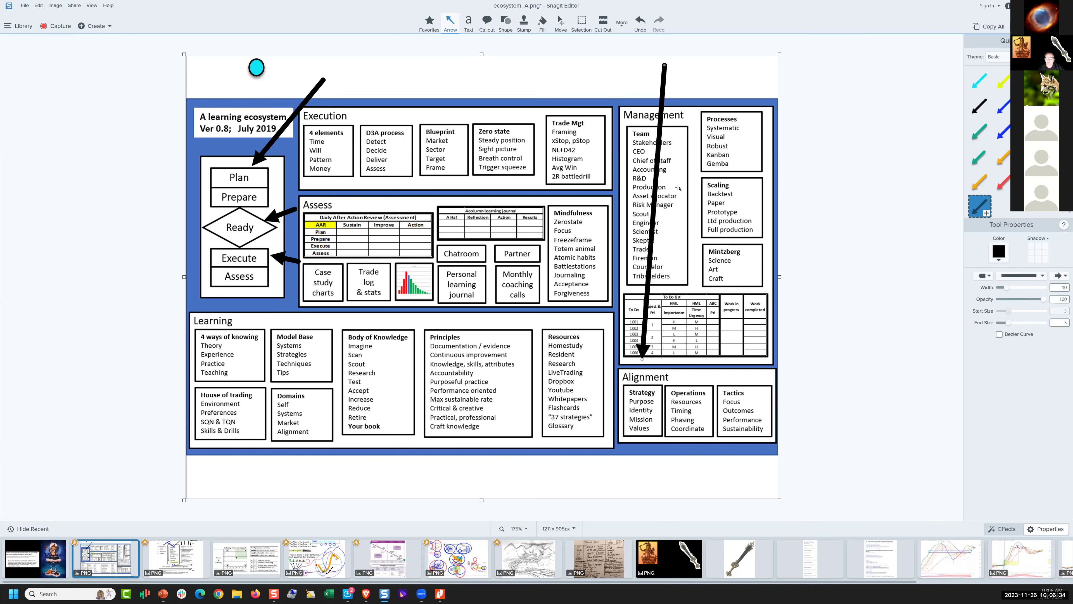
{"action": "left_click_drag", "start_coordinate": [664, 64], "coordinate": [670, 86]}
{"action": "left_click_drag", "start_coordinate": [642, 359], "coordinate": [647, 388]}
{"action": "left_click_drag", "start_coordinate": [669, 86], "coordinate": [749, 100]}
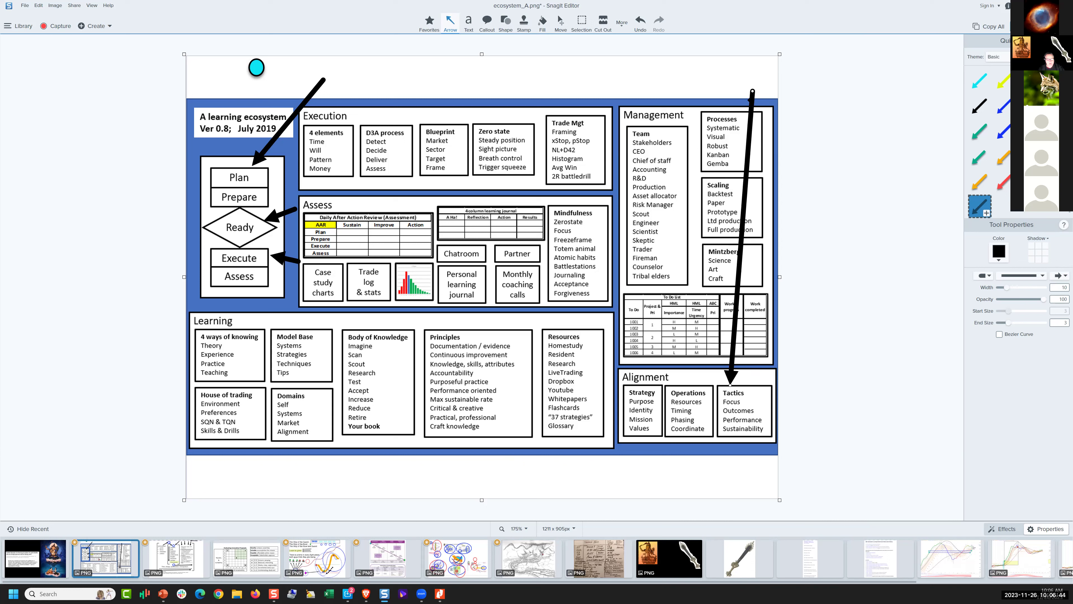
{"action": "left_click_drag", "start_coordinate": [716, 89], "coordinate": [609, 45]}
Drag the long arrow around, then undo the canvas expansion and extra arrows, keeping arrows at Ready and Execute
{"action": "left_click_drag", "start_coordinate": [641, 4], "coordinate": [667, 2]}
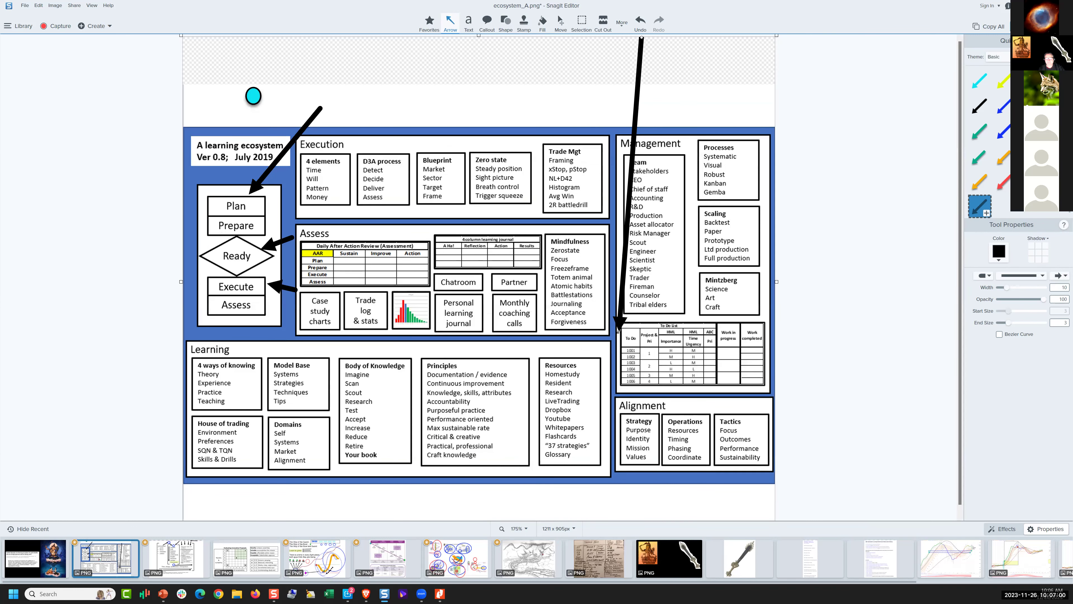
{"action": "left_click_drag", "start_coordinate": [617, 331], "coordinate": [349, 140]}
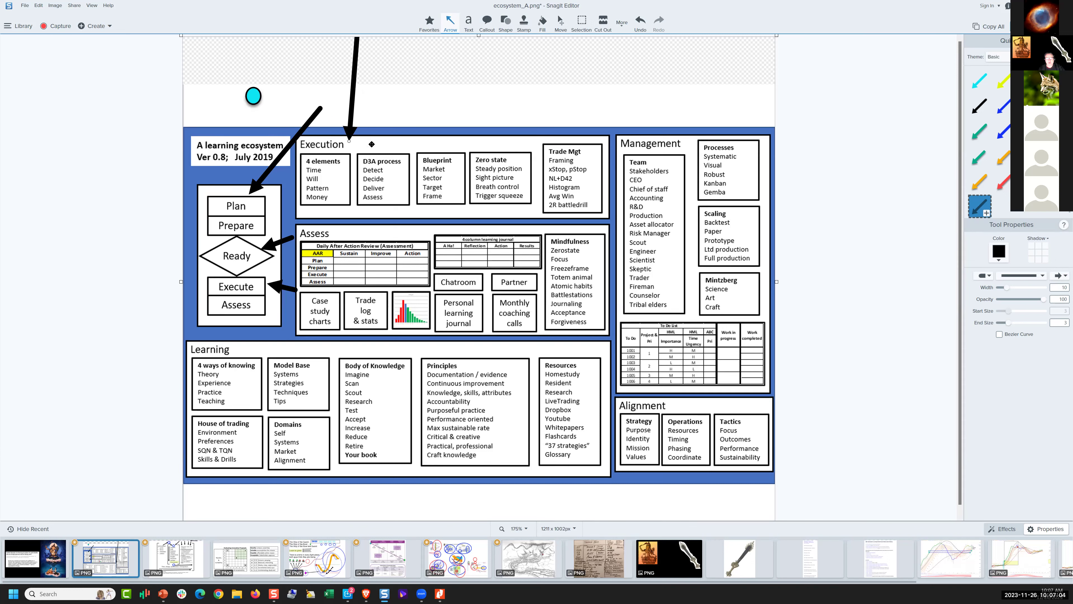
{"action": "left_click_drag", "start_coordinate": [415, 146], "coordinate": [346, 241]}
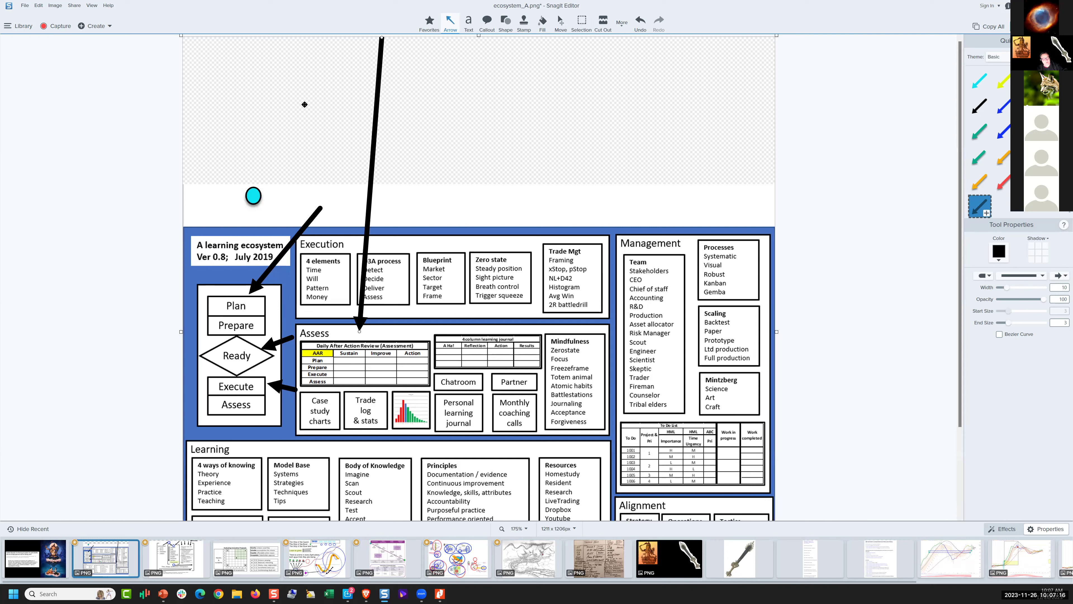
{"action": "key", "text": "ctrl+z"}
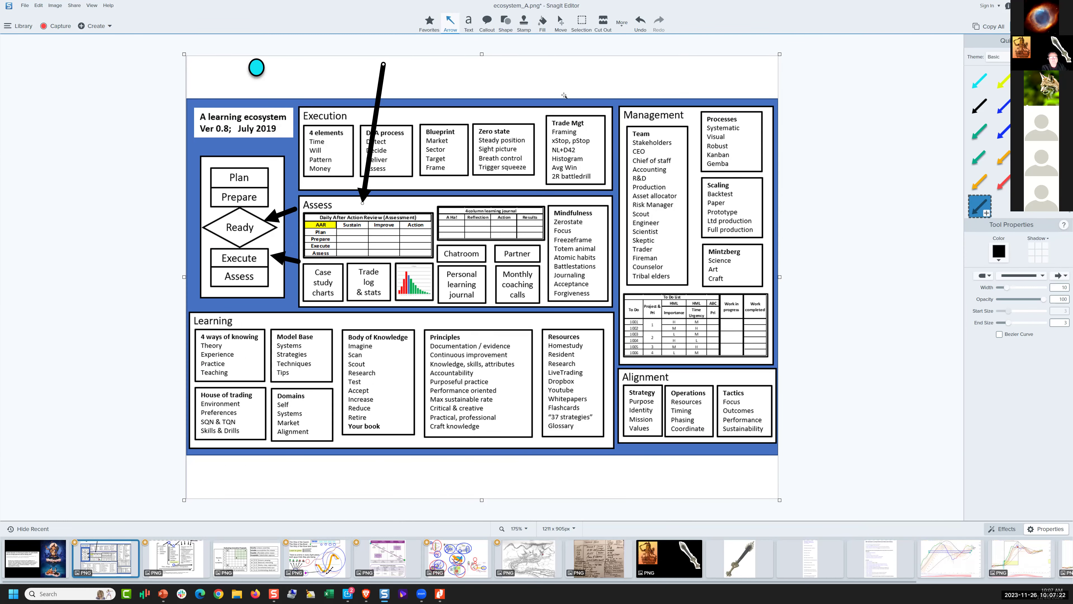
{"action": "key", "text": "ctrl+z"}
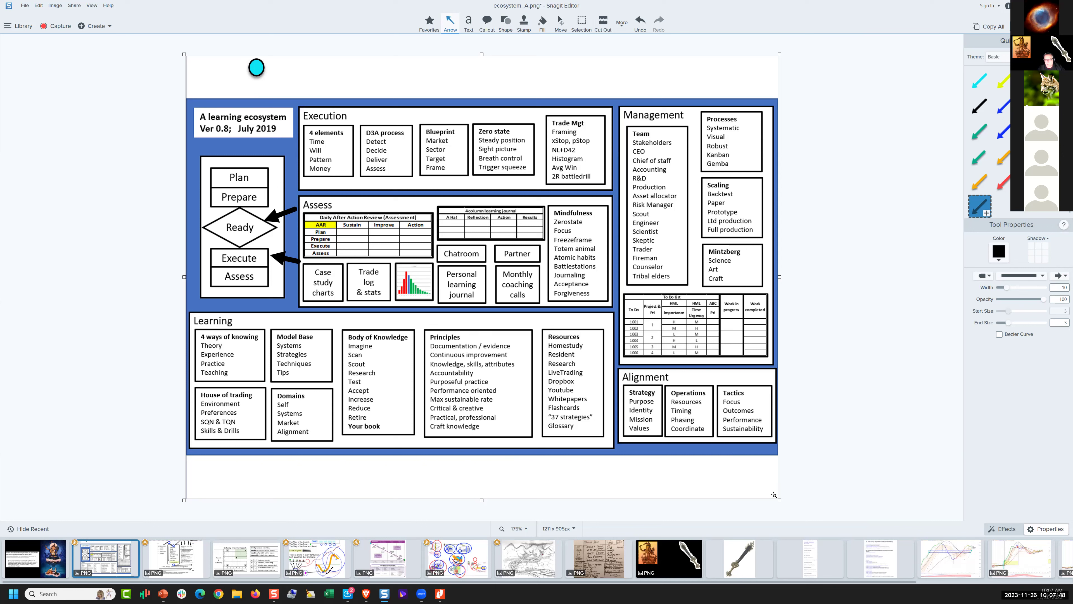
Open flashcard_kata_list.png and draw a plain black arrow at HF, moving it between HF and MACD
{"action": "left_click", "coordinate": [622, 565]}
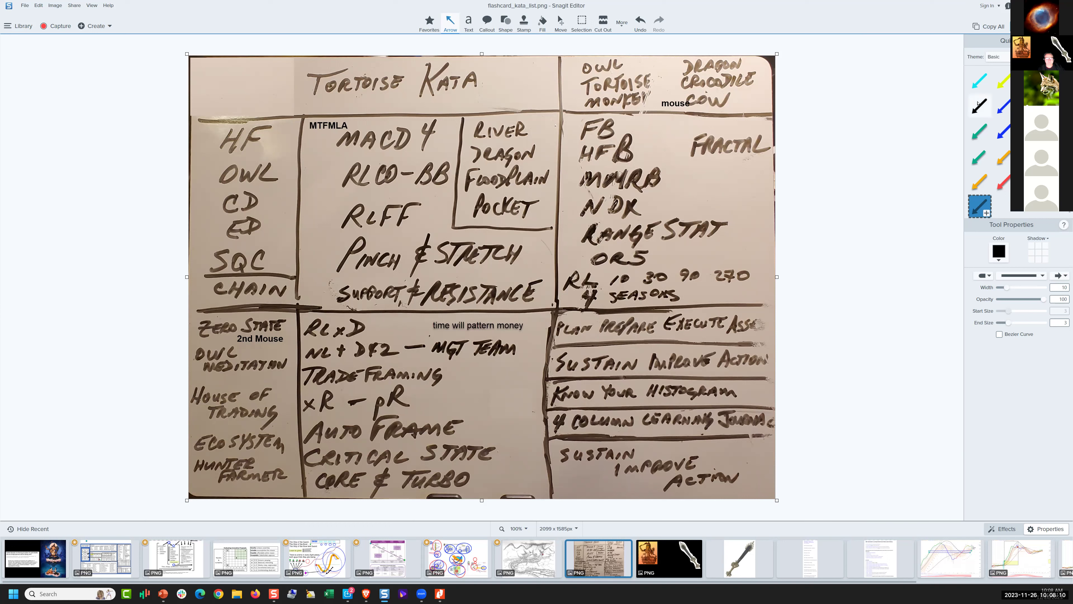
{"action": "left_click_drag", "start_coordinate": [980, 106], "coordinate": [120, 96]}
{"action": "left_click_drag", "start_coordinate": [154, 135], "coordinate": [218, 137]}
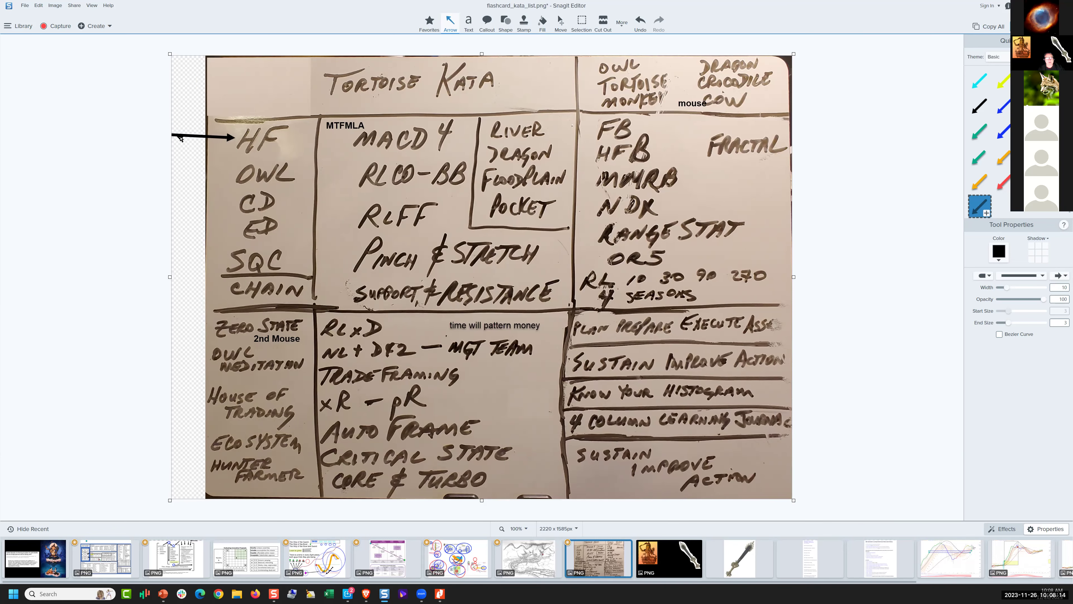
{"action": "mouse_move", "coordinate": [180, 138]}
{"action": "left_mouse_down"}
{"action": "mouse_move", "coordinate": [173, 288]}
{"action": "mouse_move", "coordinate": [173, 266]}
{"action": "mouse_move", "coordinate": [184, 308]}
{"action": "mouse_move", "coordinate": [168, 331]}
{"action": "mouse_move", "coordinate": [197, 339]}
{"action": "mouse_move", "coordinate": [151, 398]}
{"action": "mouse_move", "coordinate": [160, 456]}
{"action": "mouse_move", "coordinate": [162, 445]}
{"action": "left_mouse_up"}
{"action": "left_click_drag", "start_coordinate": [236, 353], "coordinate": [297, 305]}
Drag the black arrow through CHAIN, TRADEFRAMING, OWL and TORTOISE, settling it at SUSTAIN IMPROVE
{"action": "left_click_drag", "start_coordinate": [289, 165], "coordinate": [255, 316]}
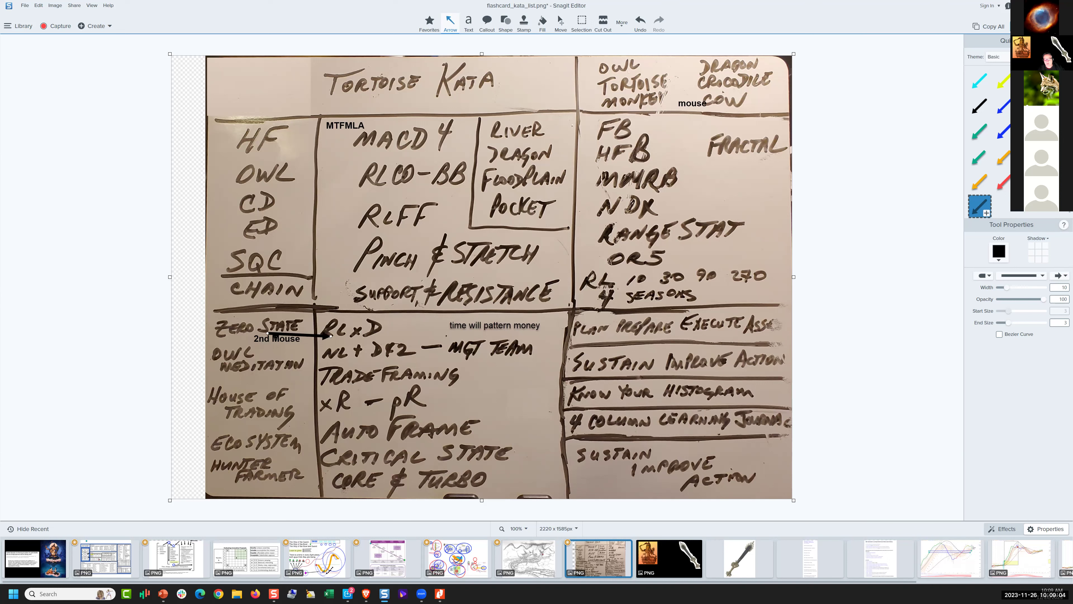
{"action": "left_click_drag", "start_coordinate": [296, 334], "coordinate": [278, 345]}
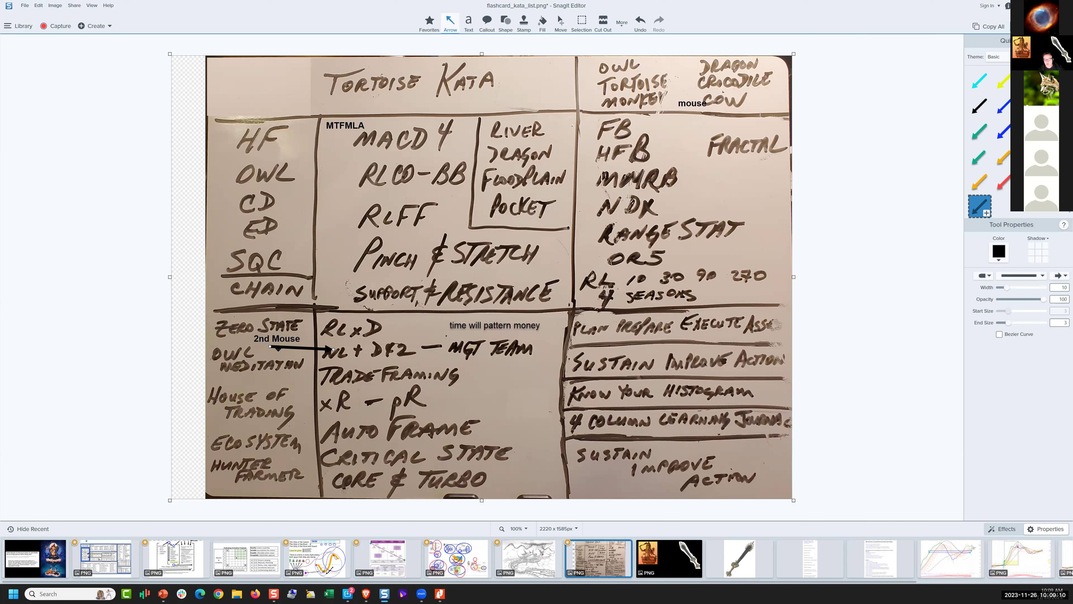
{"action": "mouse_move", "coordinate": [277, 348]}
{"action": "left_mouse_down"}
{"action": "mouse_move", "coordinate": [265, 401]}
{"action": "mouse_move", "coordinate": [278, 434]}
{"action": "left_mouse_up"}
{"action": "mouse_move", "coordinate": [279, 433]}
{"action": "left_mouse_down"}
{"action": "mouse_move", "coordinate": [299, 438]}
{"action": "mouse_move", "coordinate": [266, 457]}
{"action": "mouse_move", "coordinate": [284, 487]}
{"action": "mouse_move", "coordinate": [275, 481]}
{"action": "left_mouse_up"}
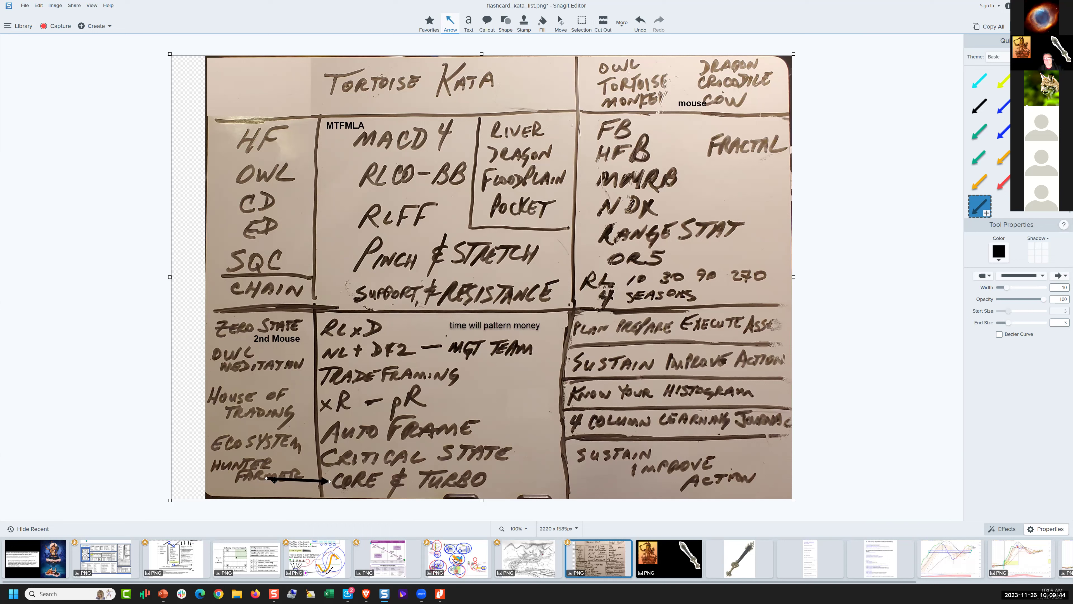
{"action": "left_click_drag", "start_coordinate": [275, 479], "coordinate": [277, 476]}
{"action": "left_click_drag", "start_coordinate": [468, 287], "coordinate": [538, 71]}
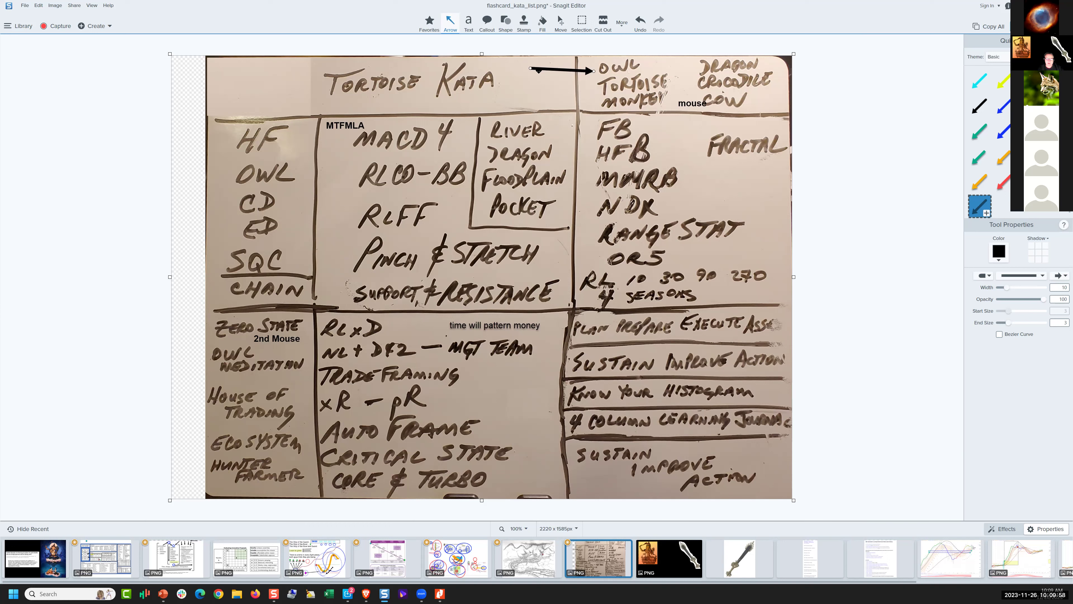
{"action": "left_click_drag", "start_coordinate": [538, 72], "coordinate": [577, 81]}
{"action": "left_click_drag", "start_coordinate": [650, 94], "coordinate": [628, 105]}
{"action": "left_click_drag", "start_coordinate": [547, 151], "coordinate": [547, 367]}
{"action": "mouse_move", "coordinate": [548, 478]}
{"action": "left_mouse_down"}
{"action": "mouse_move", "coordinate": [546, 504]}
{"action": "mouse_move", "coordinate": [544, 397]}
{"action": "mouse_move", "coordinate": [524, 327]}
{"action": "mouse_move", "coordinate": [536, 335]}
{"action": "mouse_move", "coordinate": [533, 391]}
{"action": "mouse_move", "coordinate": [551, 370]}
{"action": "mouse_move", "coordinate": [541, 398]}
{"action": "mouse_move", "coordinate": [510, 422]}
{"action": "mouse_move", "coordinate": [533, 471]}
{"action": "left_mouse_up"}
{"action": "left_click_drag", "start_coordinate": [558, 371], "coordinate": [545, 469]}
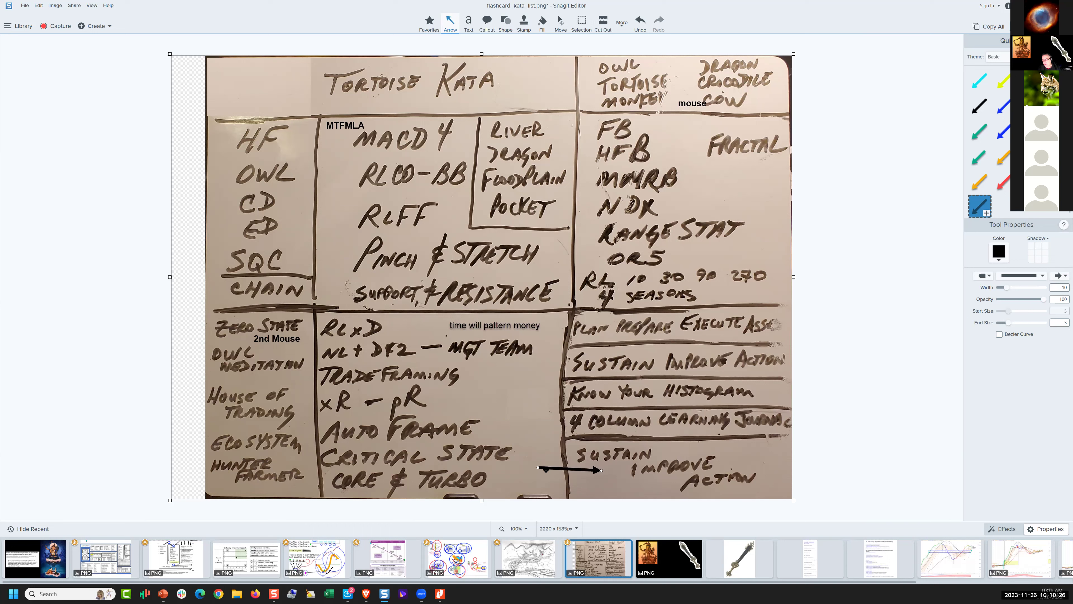
Cut the 'time will pattern money' label and paste it beside SUSTAIN IMPROVE, then deselect it
{"action": "left_click", "coordinate": [505, 332]}
{"action": "left_click_drag", "start_coordinate": [669, 432], "coordinate": [632, 460]}
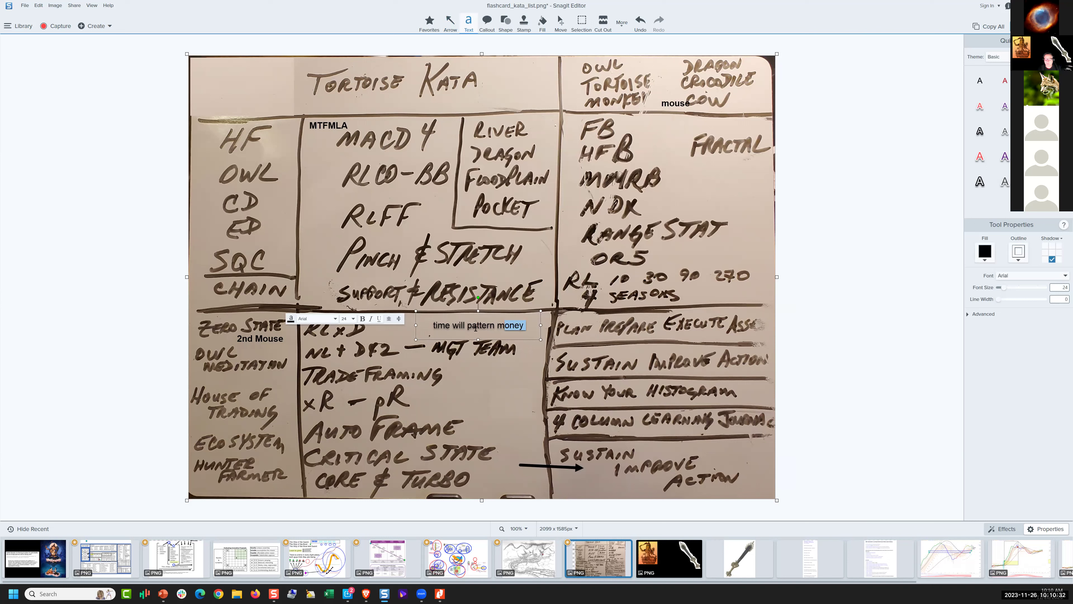
{"action": "left_click", "coordinate": [479, 336]}
{"action": "key", "text": "ctrl+x"}
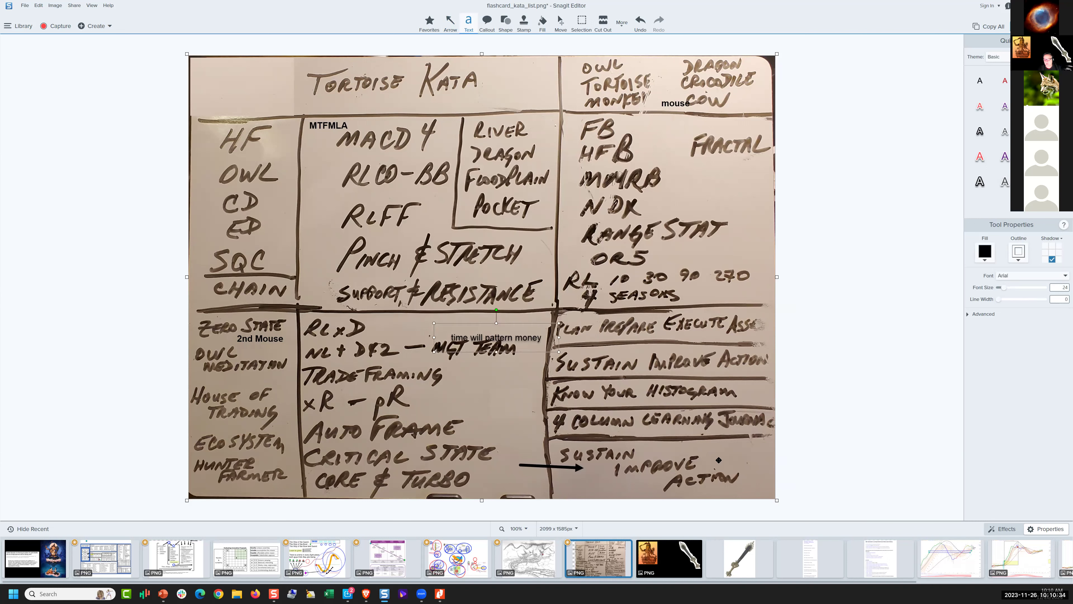
{"action": "key", "text": "ctrl+v"}
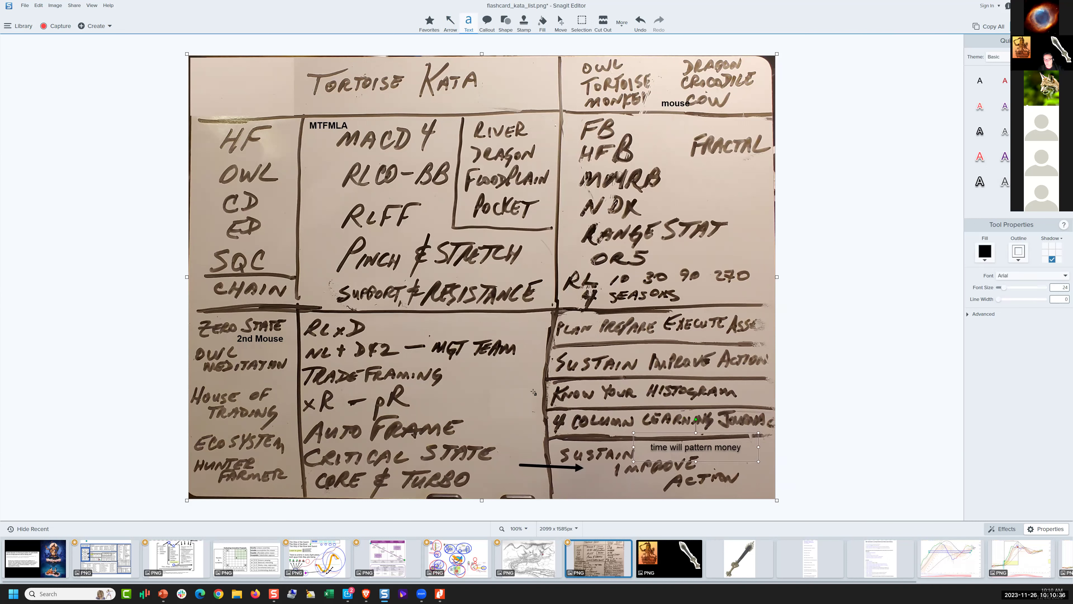
{"action": "left_click", "coordinate": [511, 403]}
{"action": "key", "text": "s"}
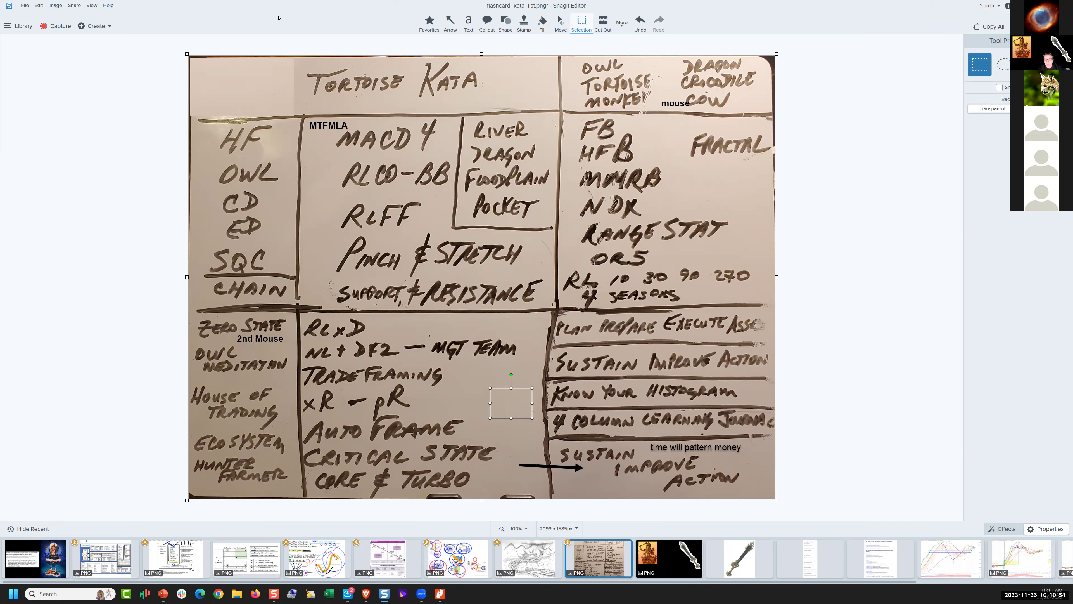
Clear the empty selection rectangle and bring up the File > New submenu
{"action": "left_click", "coordinate": [163, 124]}
{"action": "mouse_move", "coordinate": [112, 19]}
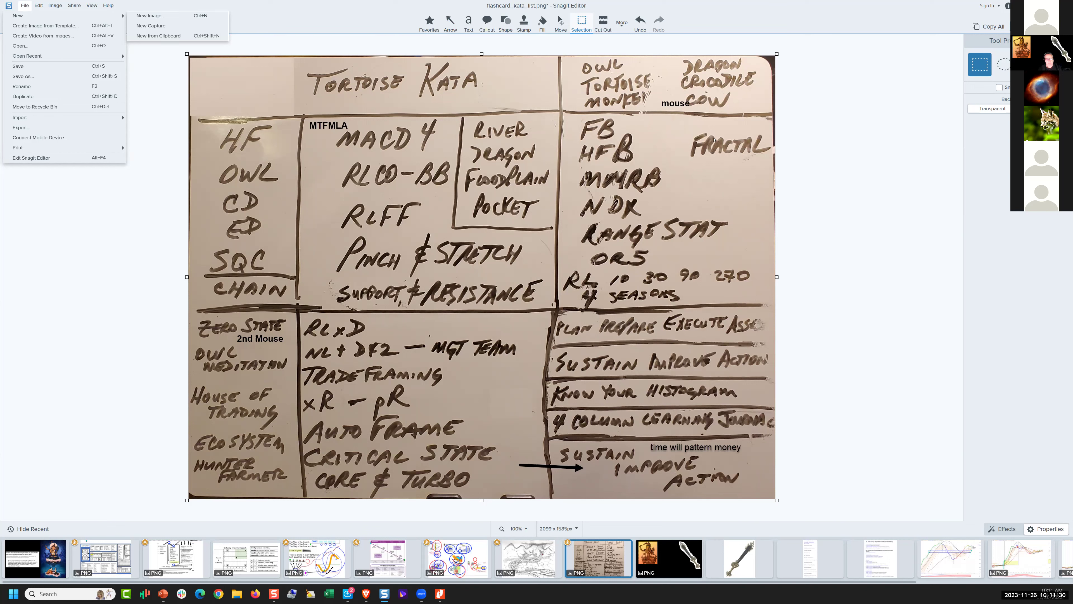
Switch to the Gradual Release diagram and back, then draw a small cyan circle above the flashcard
{"action": "left_click", "coordinate": [396, 567]}
{"action": "left_click", "coordinate": [396, 567]}
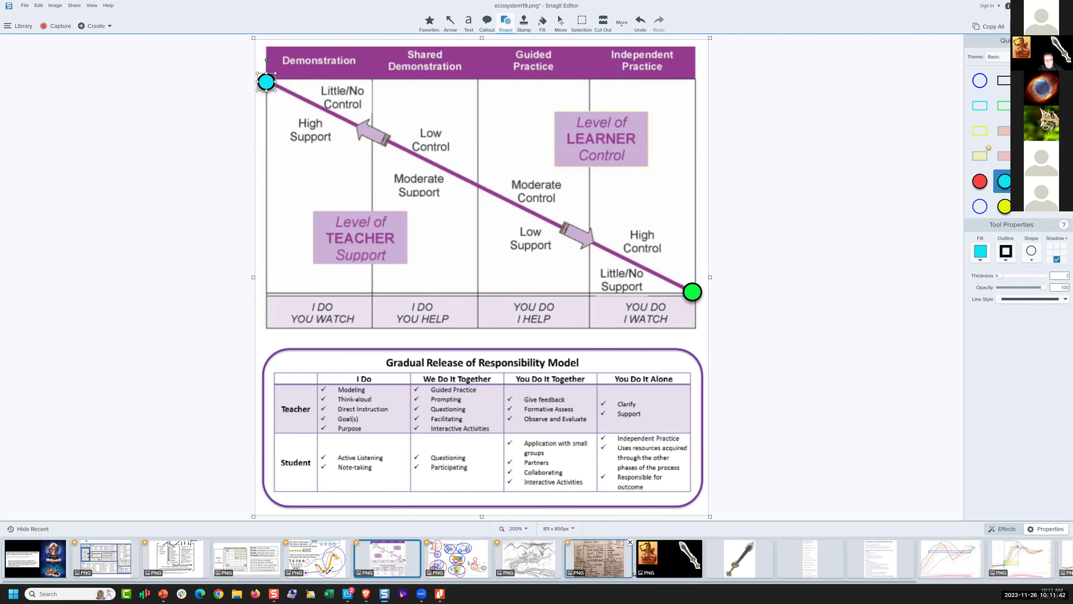
{"action": "left_click", "coordinate": [614, 569]}
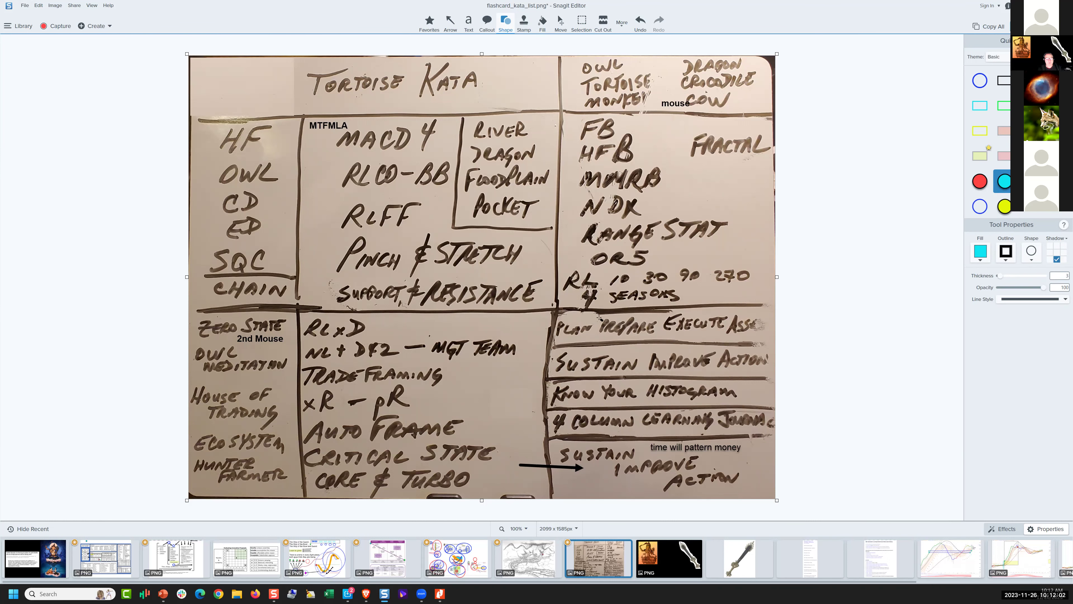
{"action": "left_click_drag", "start_coordinate": [305, 42], "coordinate": [320, 56]}
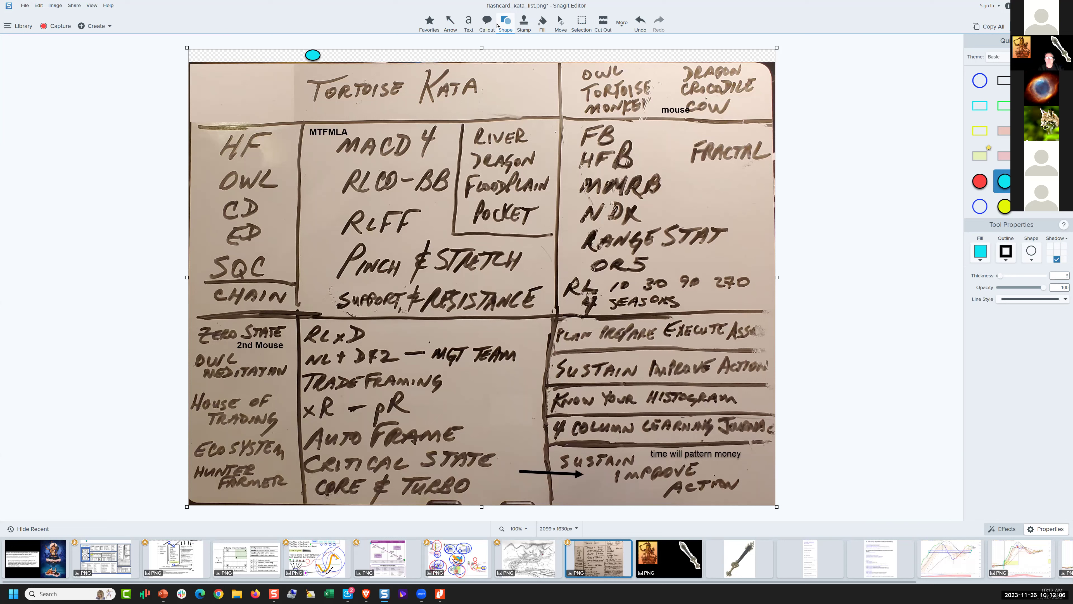
Browse the capture library, cycle through the Edit menu, and open the File menu
{"action": "left_click", "coordinate": [28, 29]}
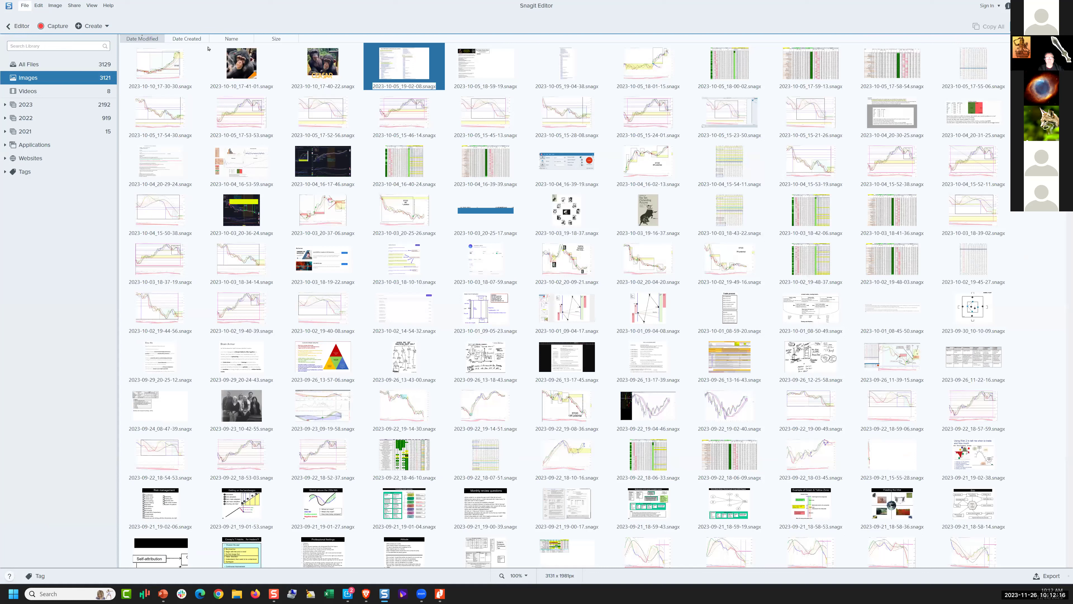
{"action": "left_click", "coordinate": [38, 5]}
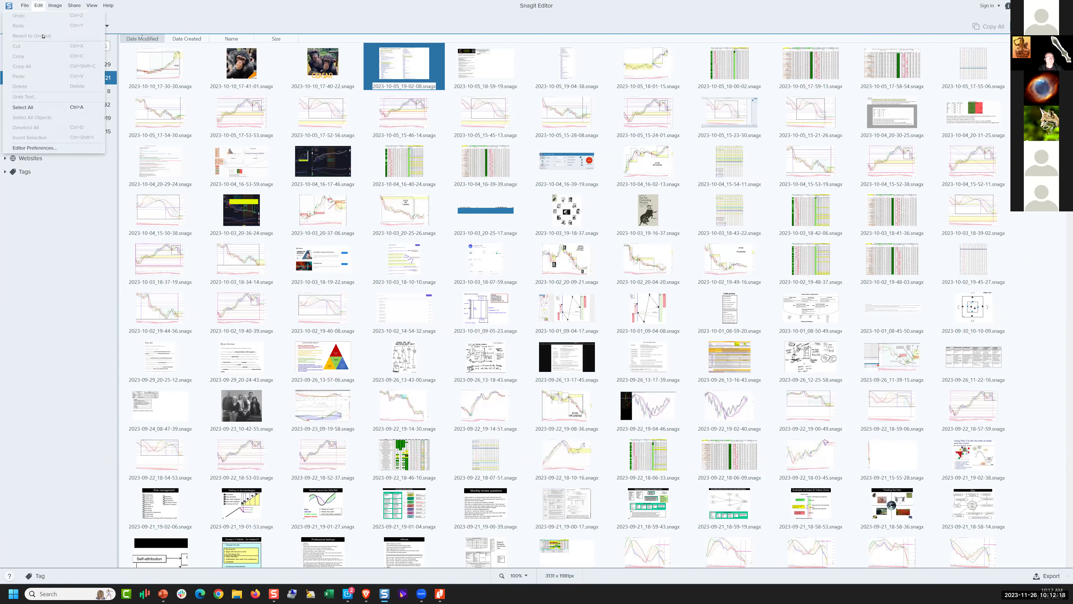
{"action": "key", "text": "Escape"}
{"action": "left_click", "coordinate": [28, 26]}
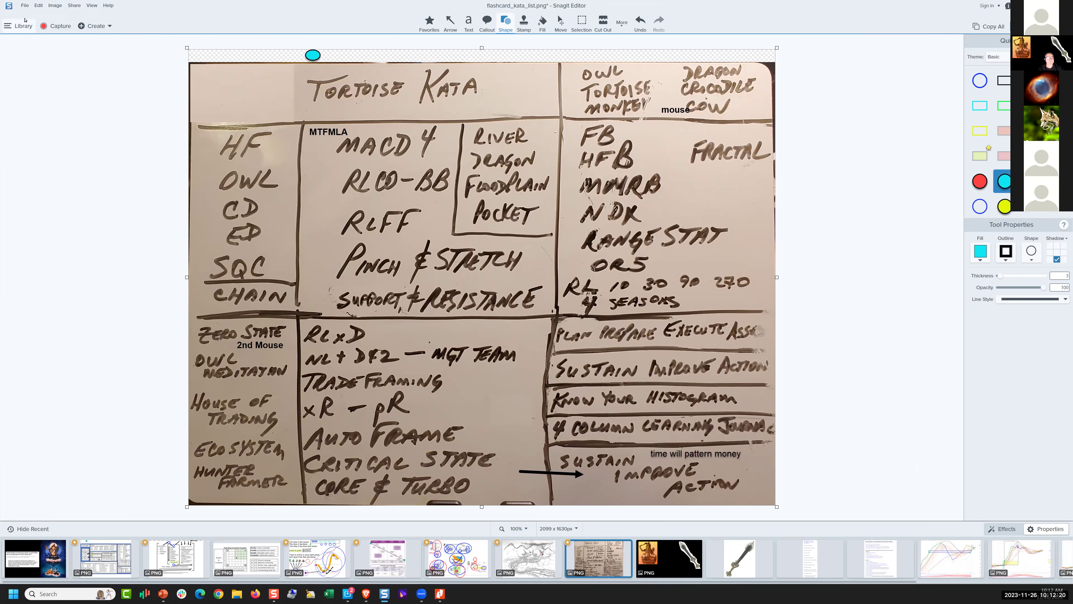
{"action": "left_click", "coordinate": [38, 5]}
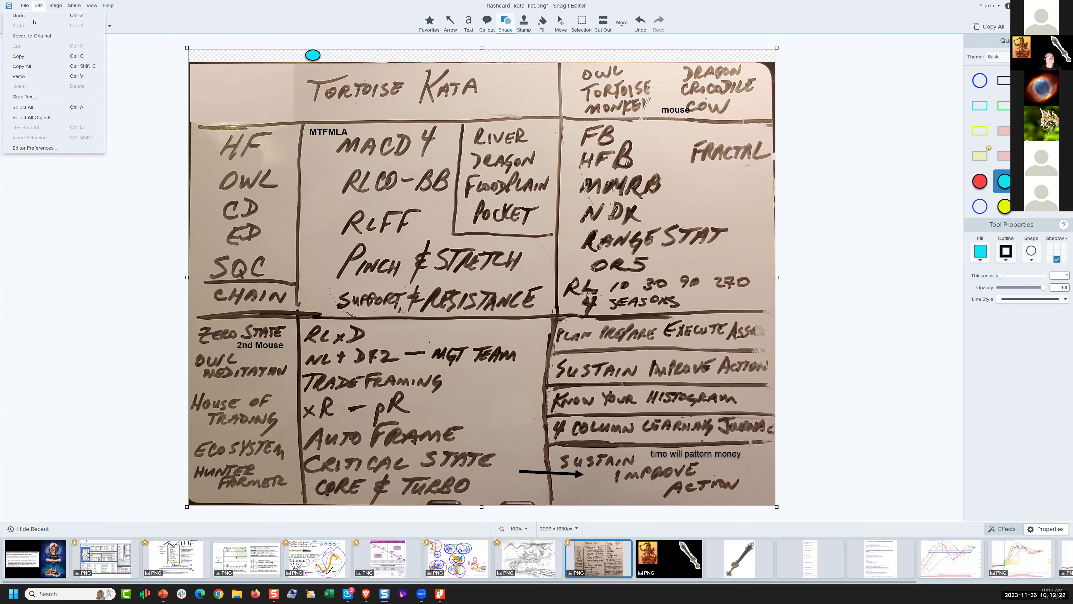
{"action": "left_click", "coordinate": [25, 5]}
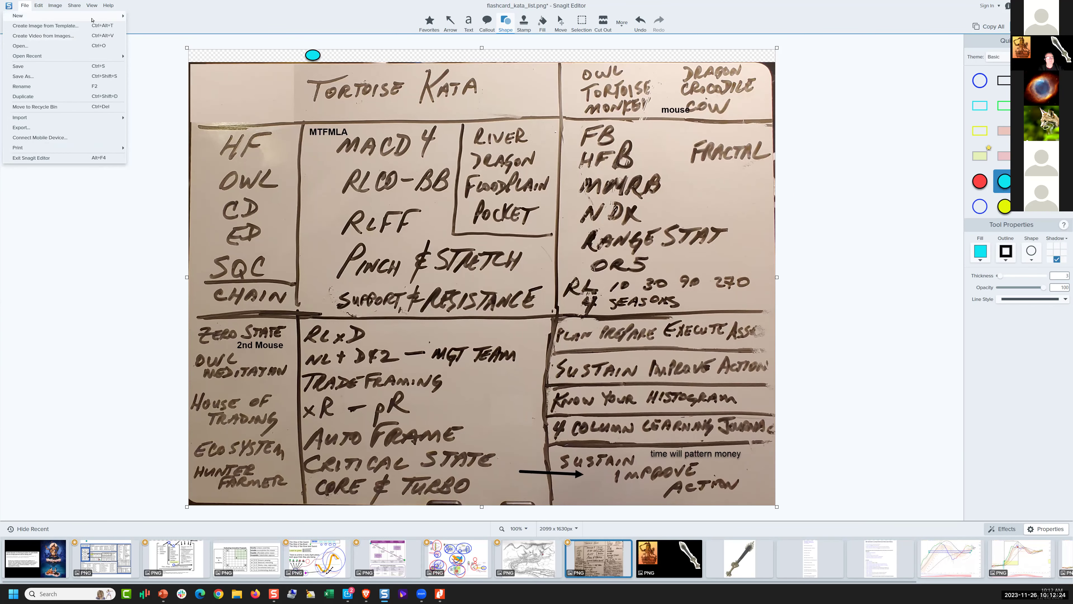
Create a new blank 1280×1280 image via File > New > New Image
{"action": "mouse_move", "coordinate": [42, 16]}
{"action": "left_click", "coordinate": [142, 16]}
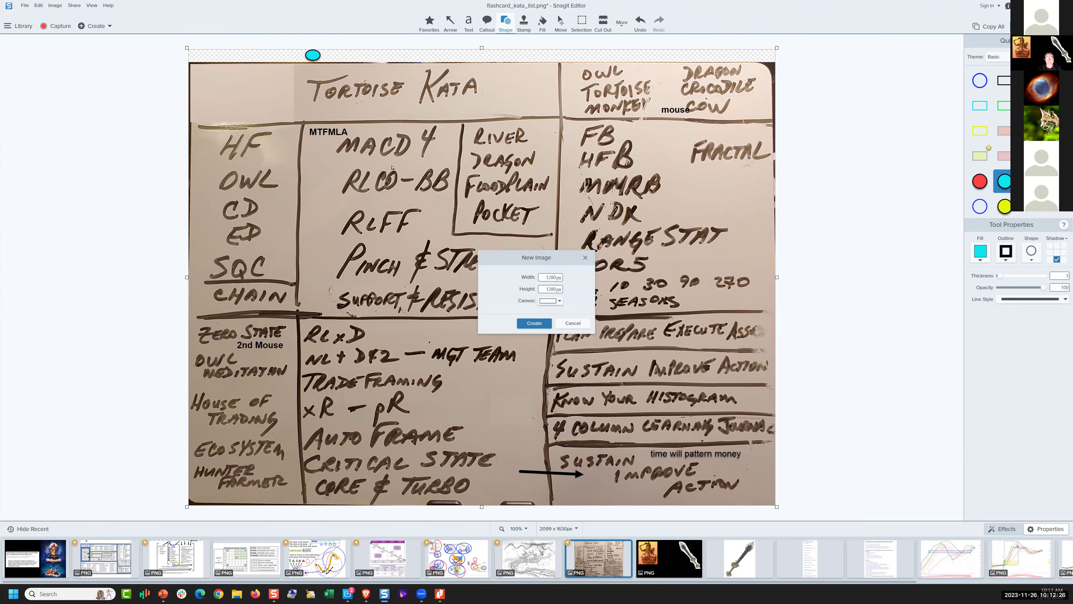
{"action": "key", "text": "Escape"}
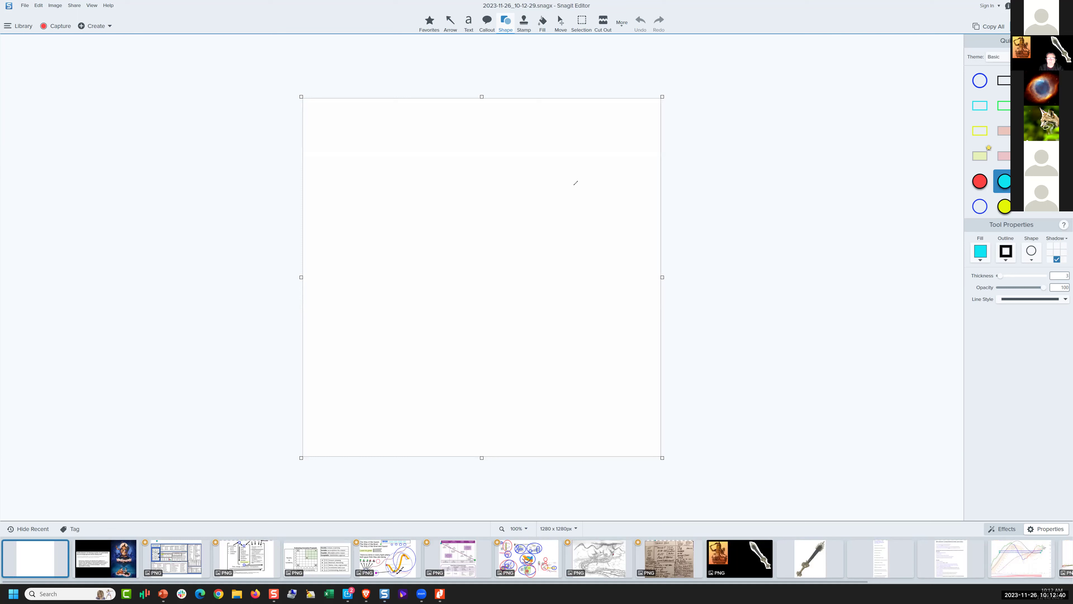
Hand-write 'Know' at upper right and 'WORKING / PRACTICING' below it
{"action": "mouse_move", "coordinate": [575, 181]}
{"action": "left_mouse_down"}
{"action": "mouse_move", "coordinate": [562, 217]}
{"action": "mouse_move", "coordinate": [588, 198]}
{"action": "mouse_move", "coordinate": [597, 207]}
{"action": "left_mouse_up"}
{"action": "mouse_move", "coordinate": [611, 195]}
{"action": "left_mouse_down"}
{"action": "mouse_move", "coordinate": [603, 206]}
{"action": "mouse_move", "coordinate": [633, 191]}
{"action": "left_mouse_up"}
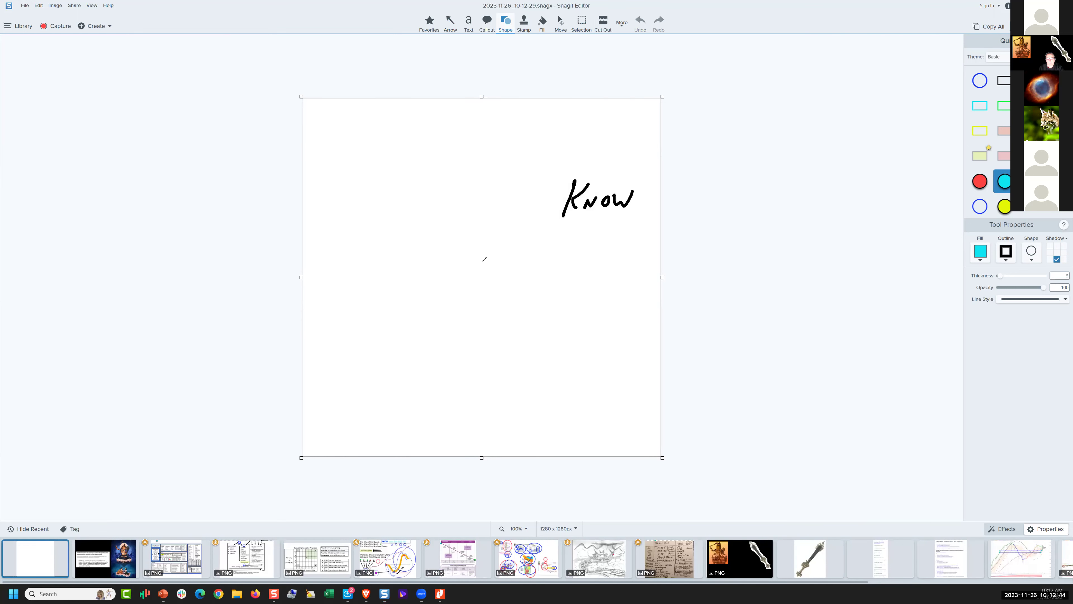
{"action": "mouse_move", "coordinate": [481, 254]}
{"action": "left_mouse_down"}
{"action": "mouse_move", "coordinate": [486, 265]}
{"action": "mouse_move", "coordinate": [503, 254]}
{"action": "mouse_move", "coordinate": [554, 273]}
{"action": "left_mouse_up"}
{"action": "mouse_move", "coordinate": [473, 277]}
{"action": "left_mouse_down"}
{"action": "mouse_move", "coordinate": [566, 273]}
{"action": "mouse_move", "coordinate": [482, 304]}
{"action": "mouse_move", "coordinate": [500, 284]}
{"action": "mouse_move", "coordinate": [514, 297]}
{"action": "mouse_move", "coordinate": [543, 279]}
{"action": "left_mouse_up"}
{"action": "mouse_move", "coordinate": [533, 282]}
{"action": "left_mouse_down"}
{"action": "mouse_move", "coordinate": [531, 298]}
{"action": "mouse_move", "coordinate": [558, 298]}
{"action": "left_mouse_up"}
{"action": "mouse_move", "coordinate": [565, 297]}
{"action": "left_mouse_down"}
{"action": "mouse_move", "coordinate": [573, 286]}
{"action": "mouse_move", "coordinate": [576, 297]}
{"action": "left_mouse_up"}
{"action": "left_click_drag", "start_coordinate": [583, 279], "coordinate": [577, 310]}
Hand-write 'CURIOUS' lower down and 'UNKNOWN' near the bottom of the ladder
{"action": "mouse_move", "coordinate": [409, 349]}
{"action": "left_mouse_down"}
{"action": "mouse_move", "coordinate": [413, 366]}
{"action": "mouse_move", "coordinate": [435, 364]}
{"action": "left_mouse_up"}
{"action": "mouse_move", "coordinate": [446, 351]}
{"action": "left_mouse_down"}
{"action": "mouse_move", "coordinate": [446, 366]}
{"action": "mouse_move", "coordinate": [452, 355]}
{"action": "left_mouse_up"}
{"action": "left_click_drag", "start_coordinate": [466, 351], "coordinate": [469, 365]}
{"action": "left_click_drag", "start_coordinate": [476, 350], "coordinate": [474, 369]}
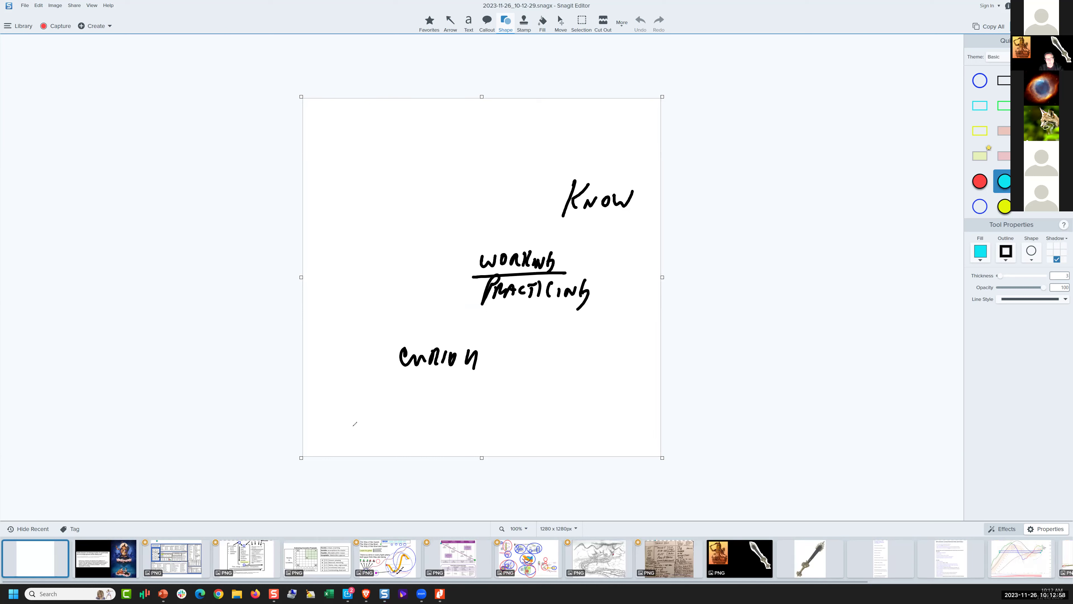
{"action": "left_click_drag", "start_coordinate": [330, 427], "coordinate": [346, 436]}
{"action": "left_click_drag", "start_coordinate": [355, 422], "coordinate": [360, 440]}
{"action": "mouse_move", "coordinate": [376, 417]}
{"action": "left_mouse_down"}
{"action": "mouse_move", "coordinate": [377, 436]}
{"action": "mouse_move", "coordinate": [396, 432]}
{"action": "left_mouse_up"}
{"action": "mouse_move", "coordinate": [404, 428]}
{"action": "left_mouse_down"}
{"action": "mouse_move", "coordinate": [416, 439]}
{"action": "mouse_move", "coordinate": [445, 424]}
{"action": "left_mouse_up"}
Draw rung lines, a rising diagonal arrow, circles around Know, and a circled 'Action' at the tip
{"action": "left_click_drag", "start_coordinate": [348, 387], "coordinate": [549, 394]}
{"action": "left_click_drag", "start_coordinate": [384, 334], "coordinate": [535, 324]}
{"action": "left_click_drag", "start_coordinate": [460, 237], "coordinate": [584, 228]}
{"action": "mouse_move", "coordinate": [341, 337]}
{"action": "left_mouse_down"}
{"action": "mouse_move", "coordinate": [552, 135]}
{"action": "mouse_move", "coordinate": [566, 138]}
{"action": "left_mouse_up"}
{"action": "mouse_move", "coordinate": [643, 201]}
{"action": "left_mouse_down"}
{"action": "mouse_move", "coordinate": [639, 189]}
{"action": "mouse_move", "coordinate": [555, 232]}
{"action": "left_mouse_up"}
{"action": "left_click_drag", "start_coordinate": [607, 156], "coordinate": [558, 232]}
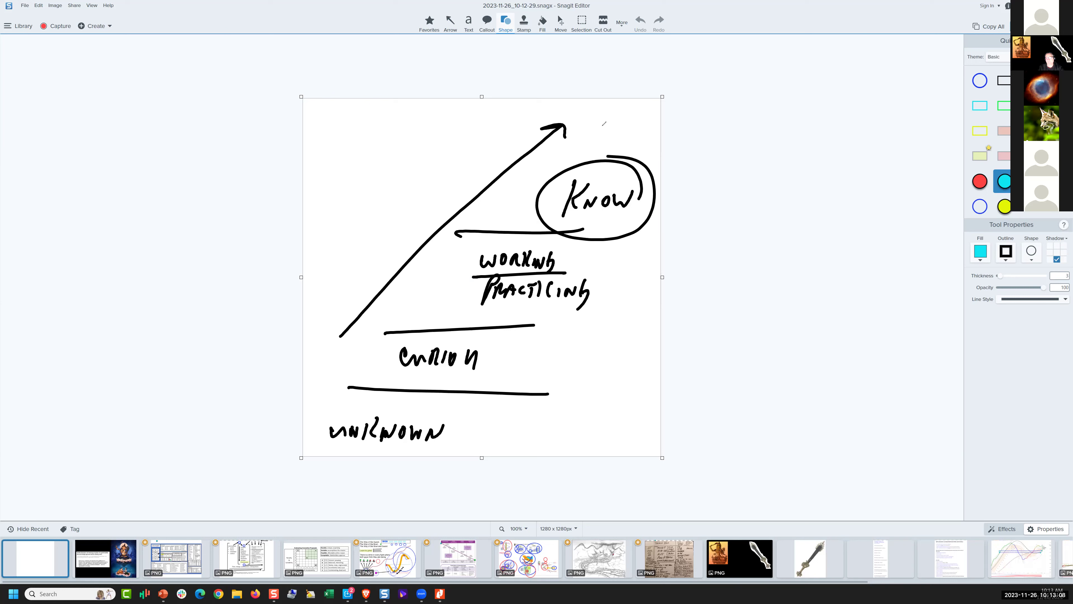
{"action": "mouse_move", "coordinate": [586, 143]}
{"action": "left_mouse_down"}
{"action": "mouse_move", "coordinate": [668, 136]}
{"action": "mouse_move", "coordinate": [639, 160]}
{"action": "mouse_move", "coordinate": [746, 138]}
{"action": "mouse_move", "coordinate": [722, 149]}
{"action": "left_mouse_up"}
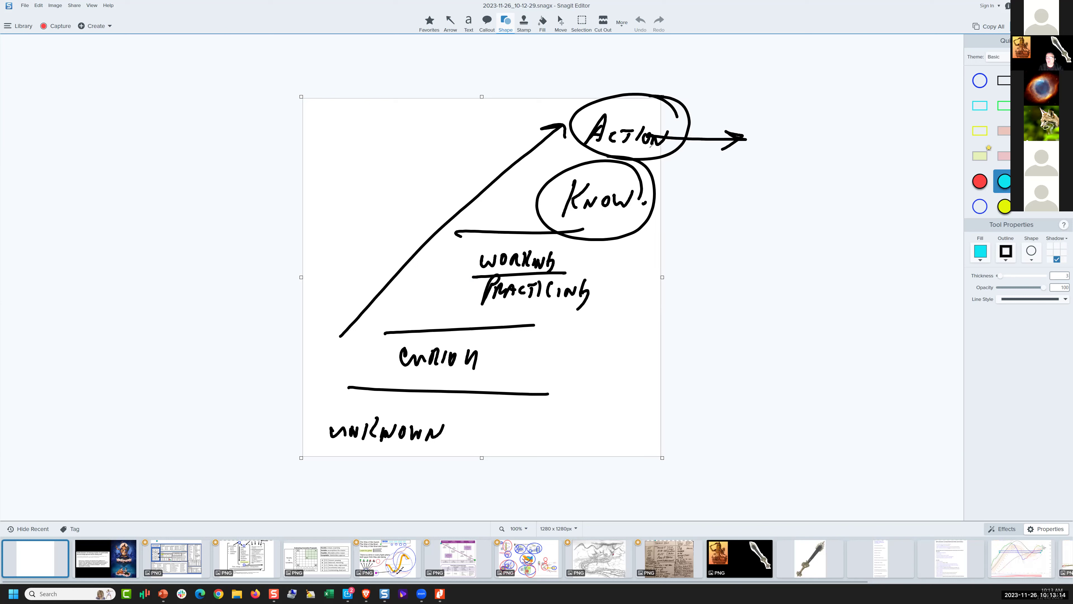
Link Action to Know and circle the WORKING/PRACTICING, CURIOUS and UNKNOWN rungs
{"action": "mouse_move", "coordinate": [649, 150]}
{"action": "left_mouse_down"}
{"action": "mouse_move", "coordinate": [626, 216]}
{"action": "mouse_move", "coordinate": [659, 148]}
{"action": "left_mouse_up"}
{"action": "mouse_move", "coordinate": [557, 249]}
{"action": "left_mouse_down"}
{"action": "mouse_move", "coordinate": [579, 229]}
{"action": "mouse_move", "coordinate": [490, 224]}
{"action": "left_mouse_up"}
{"action": "mouse_move", "coordinate": [467, 329]}
{"action": "left_mouse_down"}
{"action": "mouse_move", "coordinate": [515, 360]}
{"action": "mouse_move", "coordinate": [469, 314]}
{"action": "left_mouse_up"}
{"action": "left_click_drag", "start_coordinate": [494, 349], "coordinate": [471, 371]}
{"action": "left_click_drag", "start_coordinate": [332, 400], "coordinate": [430, 418]}
{"action": "left_click_drag", "start_coordinate": [422, 377], "coordinate": [371, 453]}
Sketch a large box up-left of the ladder, divided into columns and labelled 'Kno'
{"action": "mouse_move", "coordinate": [154, 86]}
{"action": "left_mouse_down"}
{"action": "mouse_move", "coordinate": [128, 209]}
{"action": "mouse_move", "coordinate": [383, 109]}
{"action": "left_mouse_up"}
{"action": "left_click_drag", "start_coordinate": [176, 70], "coordinate": [371, 110]}
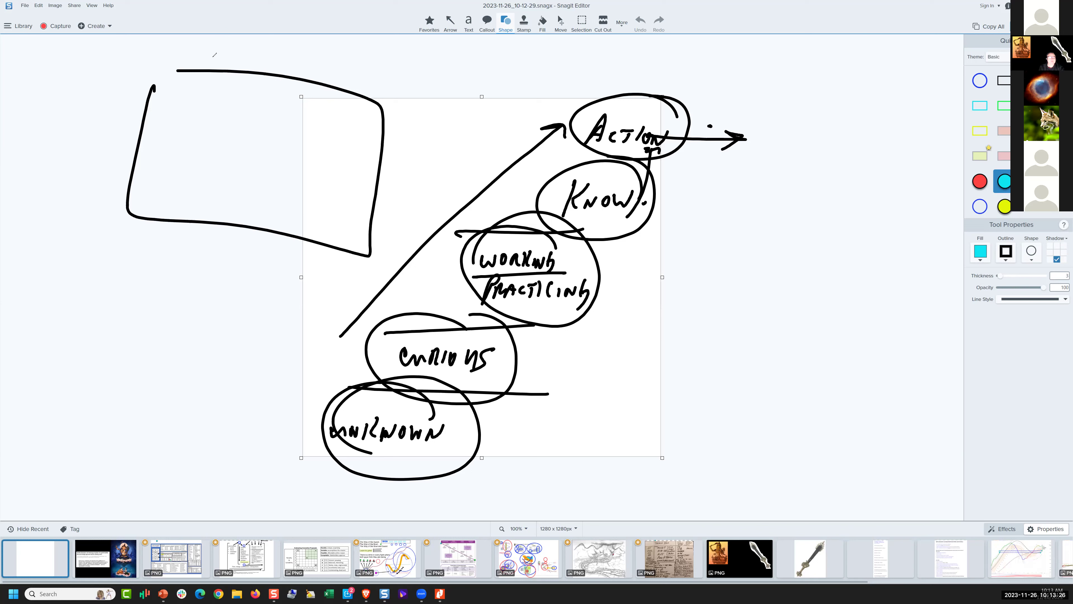
{"action": "left_click_drag", "start_coordinate": [212, 54], "coordinate": [184, 261]}
{"action": "left_click_drag", "start_coordinate": [267, 41], "coordinate": [247, 267]}
{"action": "left_click_drag", "start_coordinate": [313, 64], "coordinate": [287, 267]}
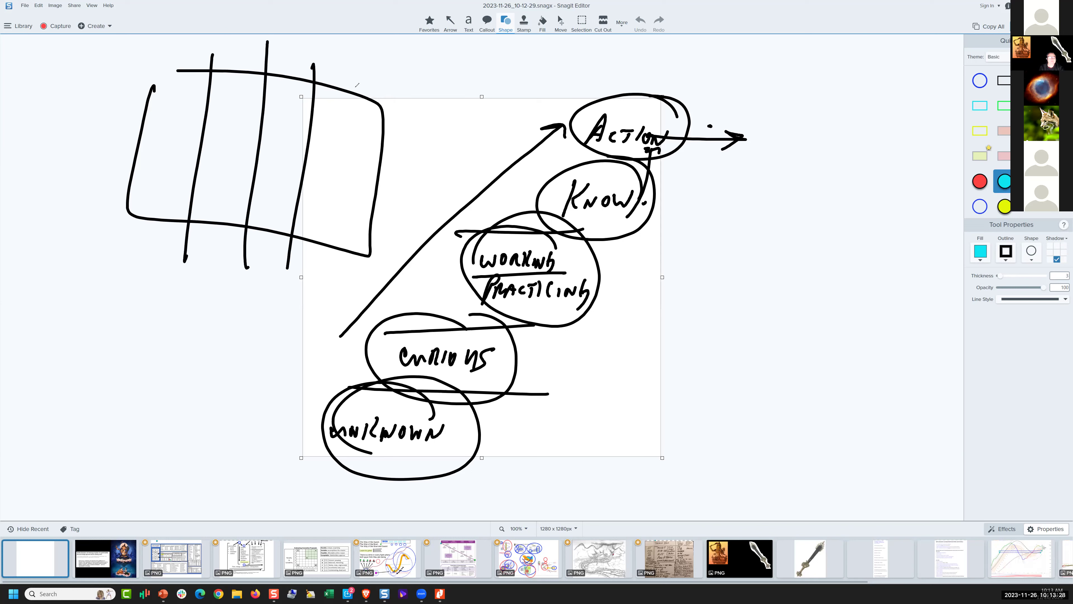
{"action": "mouse_move", "coordinate": [354, 53]}
{"action": "left_mouse_down"}
{"action": "mouse_move", "coordinate": [364, 82]}
{"action": "mouse_move", "coordinate": [372, 72]}
{"action": "left_mouse_up"}
{"action": "left_click_drag", "start_coordinate": [381, 75], "coordinate": [387, 85]}
Draw stacked loops down the left column, encircle it, and add a line with arrowhead and target circle
{"action": "left_click_drag", "start_coordinate": [161, 103], "coordinate": [158, 104]}
{"action": "mouse_move", "coordinate": [171, 112]}
{"action": "left_mouse_down"}
{"action": "mouse_move", "coordinate": [152, 215]}
{"action": "mouse_move", "coordinate": [161, 202]}
{"action": "left_mouse_up"}
{"action": "mouse_move", "coordinate": [197, 65]}
{"action": "left_mouse_down"}
{"action": "mouse_move", "coordinate": [173, 254]}
{"action": "mouse_move", "coordinate": [209, 97]}
{"action": "mouse_move", "coordinate": [341, 112]}
{"action": "mouse_move", "coordinate": [330, 120]}
{"action": "left_mouse_up"}
{"action": "mouse_move", "coordinate": [361, 104]}
{"action": "left_mouse_down"}
{"action": "mouse_move", "coordinate": [350, 110]}
{"action": "mouse_move", "coordinate": [362, 104]}
{"action": "left_mouse_up"}
{"action": "left_click_drag", "start_coordinate": [356, 112], "coordinate": [358, 114]}
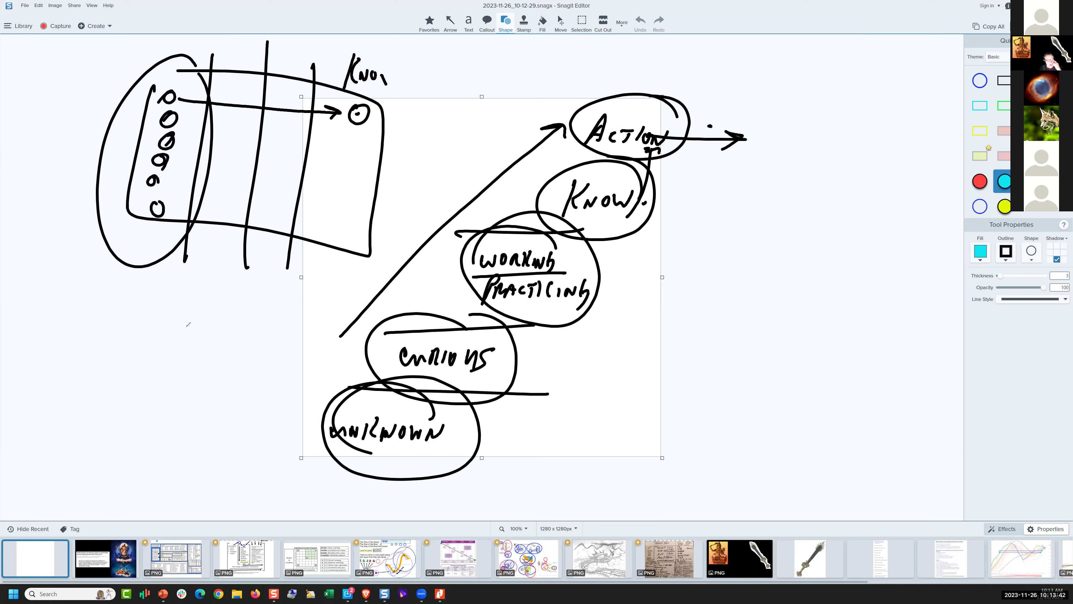
Hand-write 'J&B' and an underlined '75 SKILLS' on the lower left
{"action": "mouse_move", "coordinate": [193, 326]}
{"action": "left_mouse_down"}
{"action": "mouse_move", "coordinate": [176, 346]}
{"action": "mouse_move", "coordinate": [209, 319]}
{"action": "left_mouse_up"}
{"action": "left_click_drag", "start_coordinate": [207, 331], "coordinate": [206, 348]}
{"action": "left_click_drag", "start_coordinate": [219, 329], "coordinate": [220, 344]}
{"action": "mouse_move", "coordinate": [220, 329]}
{"action": "left_mouse_down"}
{"action": "mouse_move", "coordinate": [234, 339]}
{"action": "mouse_move", "coordinate": [219, 353]}
{"action": "left_mouse_up"}
{"action": "left_click_drag", "start_coordinate": [144, 382], "coordinate": [147, 408]}
{"action": "mouse_move", "coordinate": [183, 377]}
{"action": "left_mouse_down"}
{"action": "mouse_move", "coordinate": [169, 396]}
{"action": "mouse_move", "coordinate": [198, 398]}
{"action": "left_mouse_up"}
{"action": "left_click_drag", "start_coordinate": [217, 374], "coordinate": [208, 400]}
{"action": "mouse_move", "coordinate": [226, 375]}
{"action": "left_mouse_down"}
{"action": "mouse_move", "coordinate": [225, 397]}
{"action": "mouse_move", "coordinate": [228, 384]}
{"action": "left_mouse_up"}
{"action": "left_click_drag", "start_coordinate": [235, 376], "coordinate": [258, 386]}
{"action": "left_click_drag", "start_coordinate": [280, 369], "coordinate": [272, 387]}
{"action": "left_click_drag", "start_coordinate": [140, 420], "coordinate": [318, 388]}
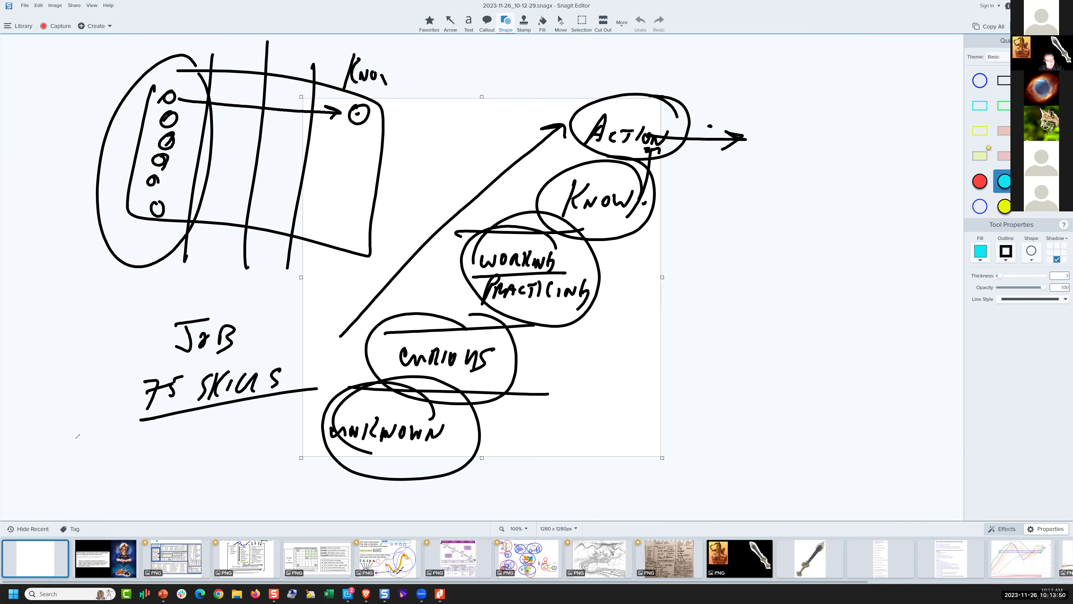
Draw a small checklist of dash entries with a check mark below 75 SKILLS
{"action": "mouse_move", "coordinate": [77, 435]}
{"action": "left_mouse_down"}
{"action": "mouse_move", "coordinate": [74, 452]}
{"action": "mouse_move", "coordinate": [77, 439]}
{"action": "left_mouse_up"}
{"action": "left_click_drag", "start_coordinate": [75, 457], "coordinate": [78, 509]}
{"action": "left_click_drag", "start_coordinate": [96, 433], "coordinate": [109, 441]}
{"action": "left_click_drag", "start_coordinate": [102, 444], "coordinate": [114, 445]}
{"action": "mouse_move", "coordinate": [101, 456]}
{"action": "left_mouse_down"}
{"action": "mouse_move", "coordinate": [113, 455]}
{"action": "mouse_move", "coordinate": [109, 464]}
{"action": "left_mouse_up"}
{"action": "left_click_drag", "start_coordinate": [101, 471], "coordinate": [107, 478]}
{"action": "left_click_drag", "start_coordinate": [97, 489], "coordinate": [105, 488]}
{"action": "left_click_drag", "start_coordinate": [96, 503], "coordinate": [117, 499]}
Draw a dotted progress line into UNKNOWN with a tick and marks beneath it
{"action": "left_click_drag", "start_coordinate": [168, 426], "coordinate": [291, 421]}
{"action": "left_click_drag", "start_coordinate": [296, 420], "coordinate": [298, 421]}
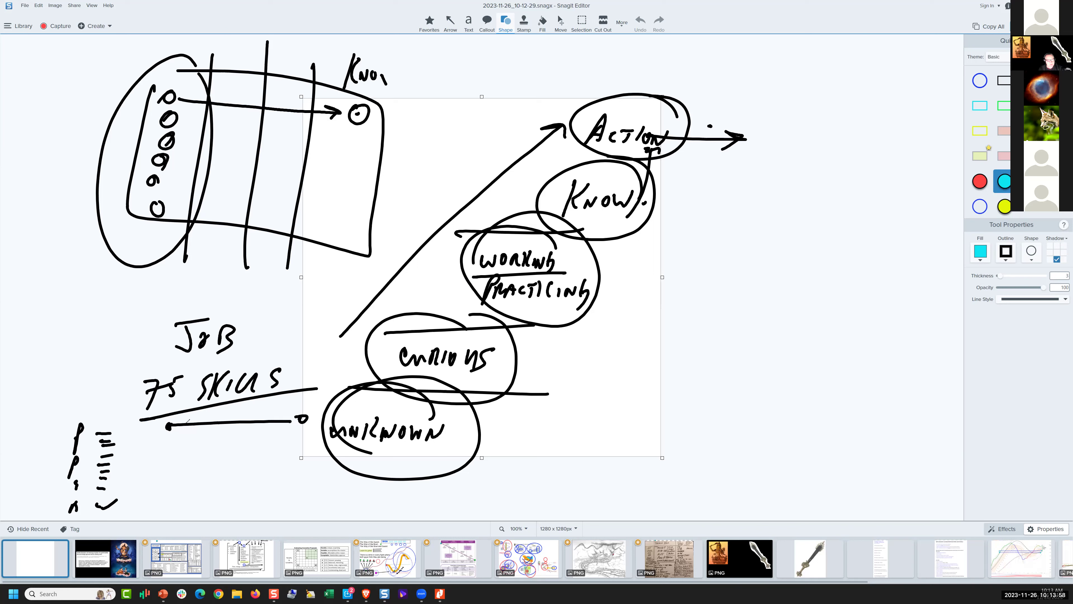
{"action": "left_click_drag", "start_coordinate": [189, 422], "coordinate": [238, 427]}
{"action": "mouse_move", "coordinate": [162, 444]}
{"action": "left_mouse_down"}
{"action": "mouse_move", "coordinate": [204, 445]}
{"action": "mouse_move", "coordinate": [195, 447]}
{"action": "left_mouse_up"}
{"action": "left_click_drag", "start_coordinate": [240, 436], "coordinate": [234, 443]}
{"action": "left_click_drag", "start_coordinate": [247, 438], "coordinate": [253, 438]}
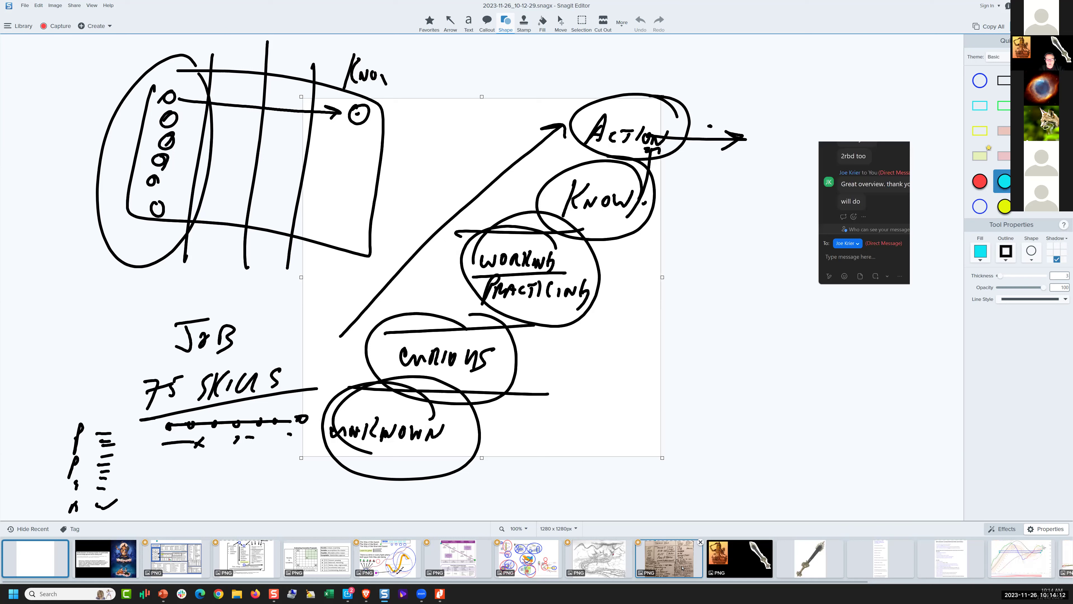
Reopen flashcard_kata_list.png and delete the stray black ink strokes
{"action": "left_click", "coordinate": [682, 568]}
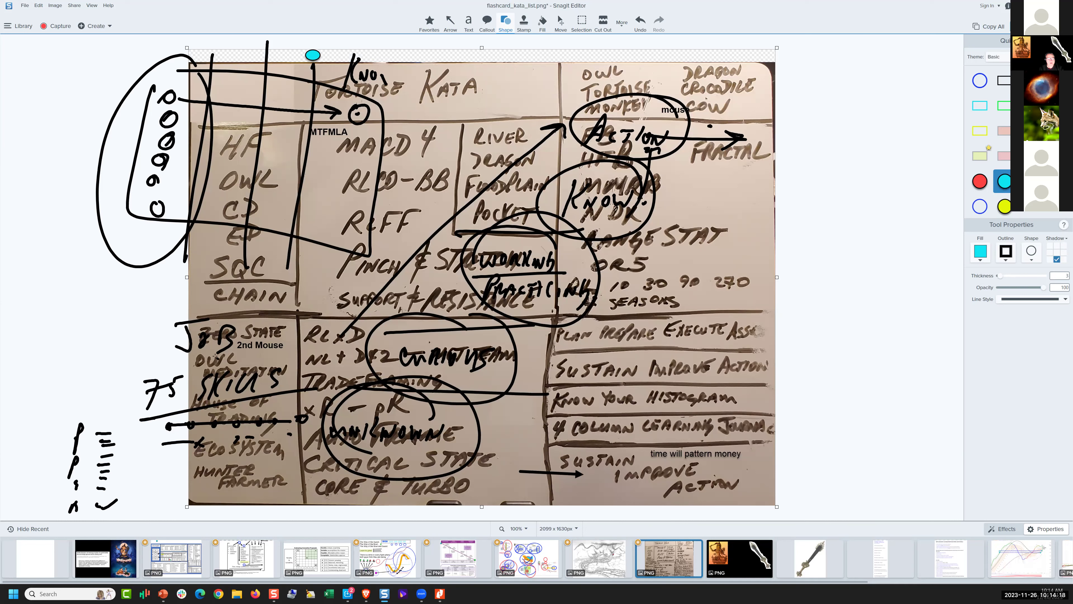
{"action": "key", "text": "Delete"}
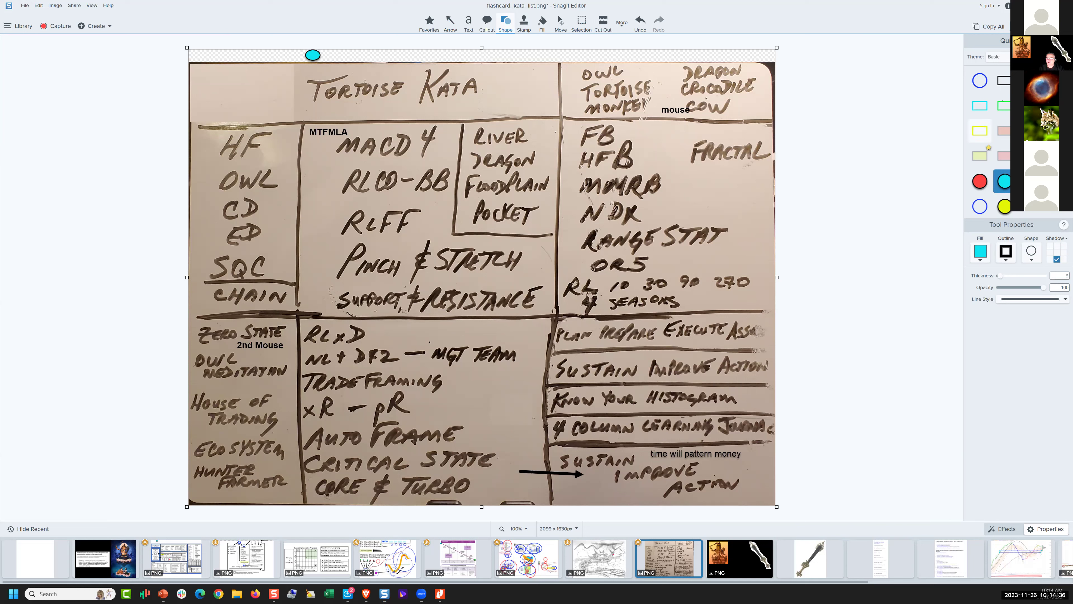
Undo a trial rectangle, then draw a plain black arrow left of the TORTOISE KATA title
{"action": "left_click", "coordinate": [1004, 80]}
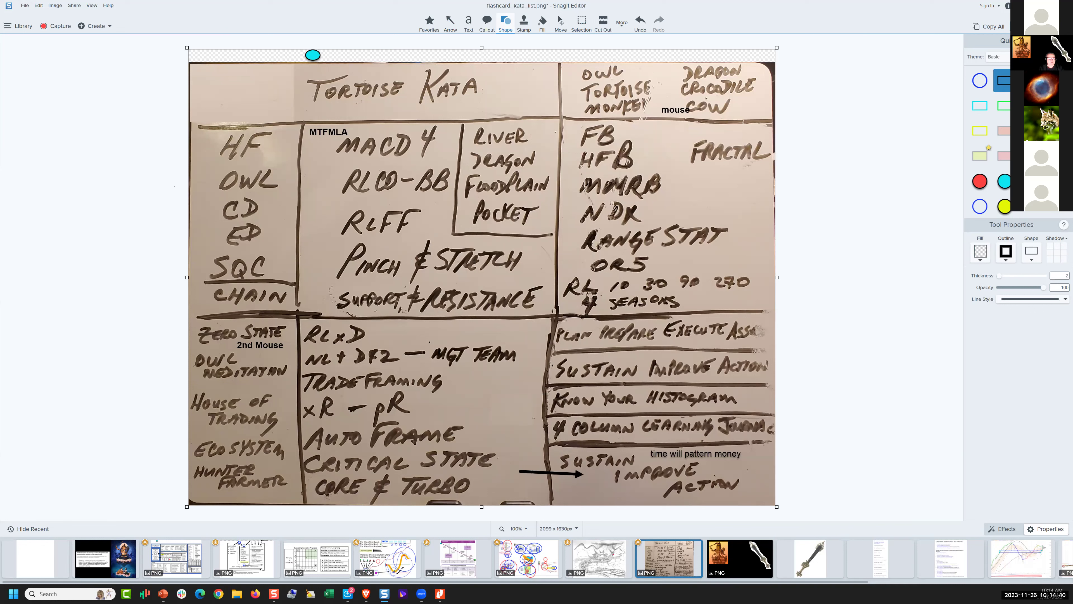
{"action": "left_click_drag", "start_coordinate": [184, 181], "coordinate": [108, 117]}
{"action": "key", "text": "ctrl+z"}
{"action": "key", "text": "a"}
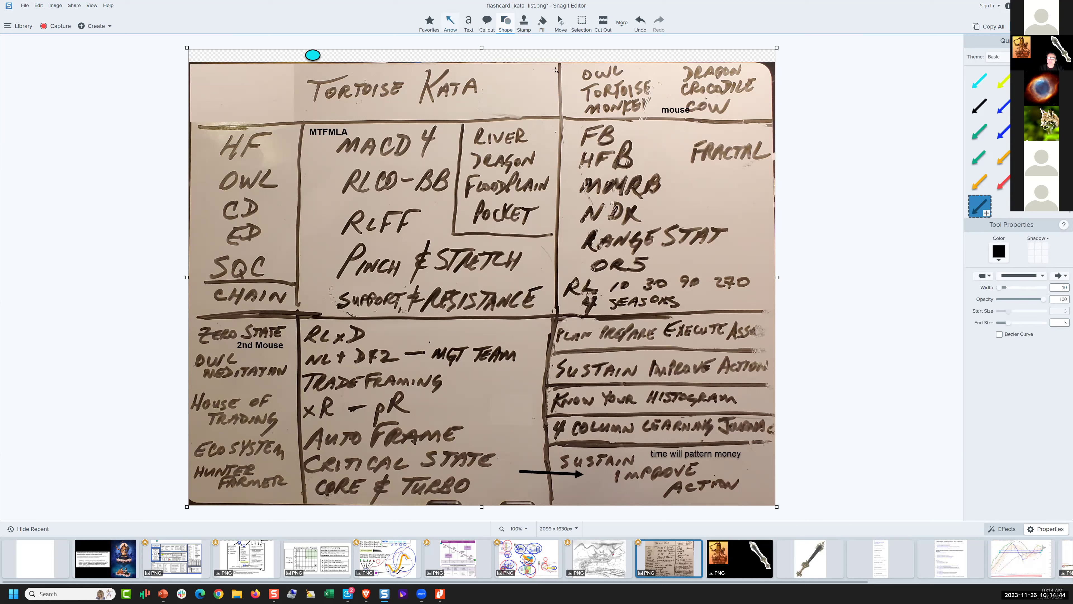
{"action": "left_click", "coordinate": [979, 106]}
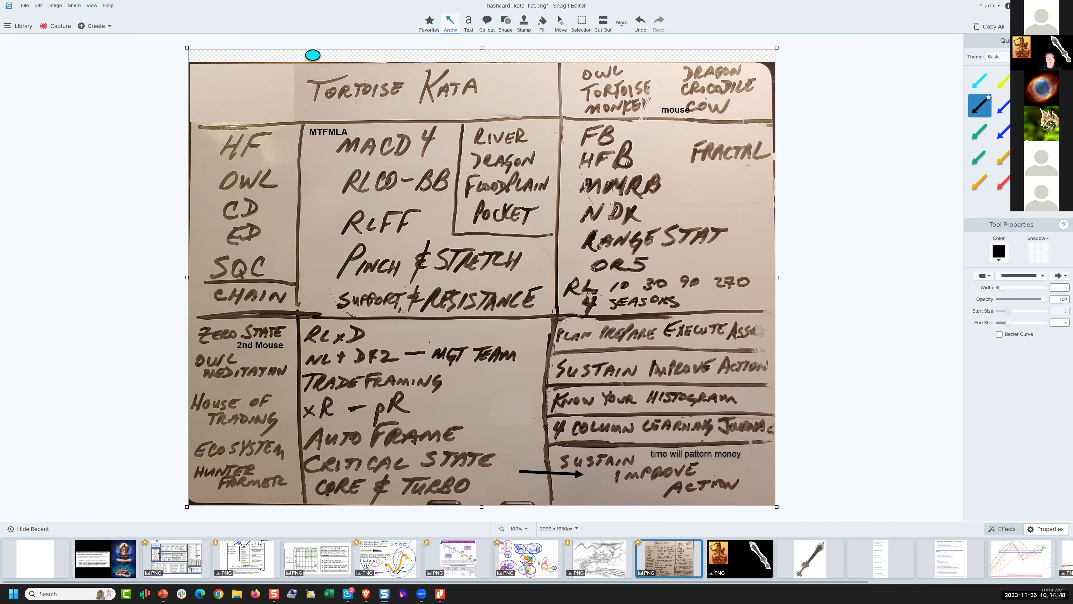
{"action": "left_click_drag", "start_coordinate": [218, 94], "coordinate": [265, 94]}
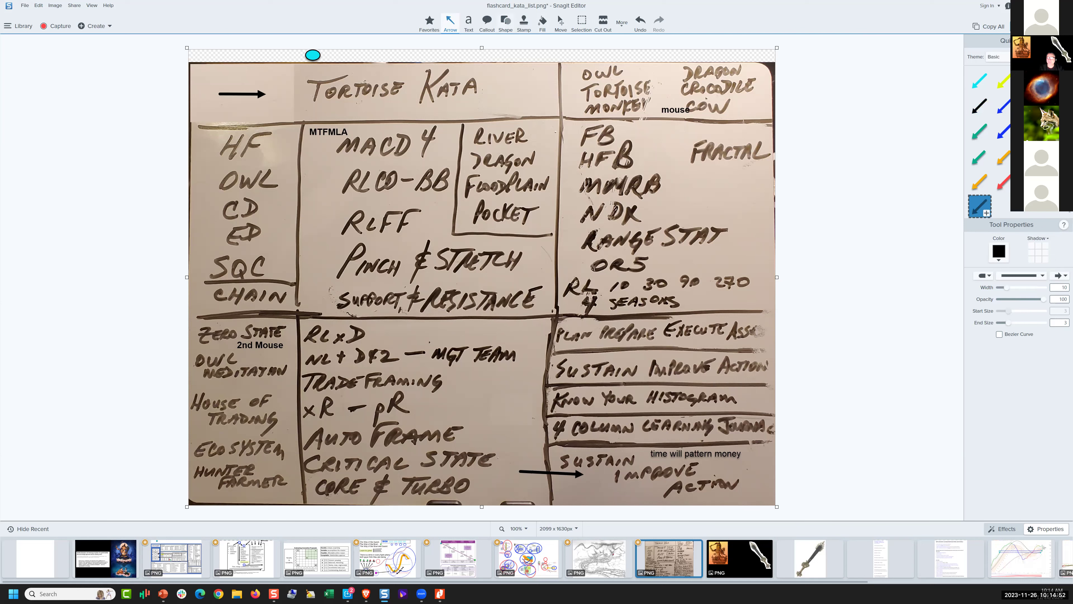
Add a 25%-opacity cyan box beside the arrow and nudge the arrow right into it
{"action": "key", "text": "u"}
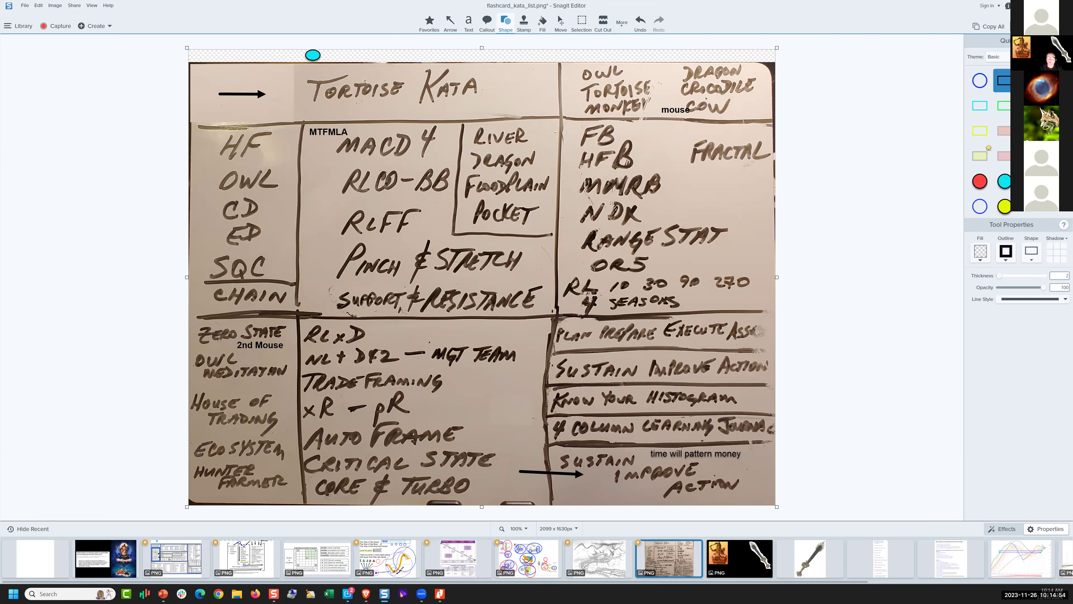
{"action": "mouse_move", "coordinate": [270, 80]}
{"action": "left_mouse_down"}
{"action": "mouse_move", "coordinate": [282, 106]}
{"action": "mouse_move", "coordinate": [306, 102]}
{"action": "left_mouse_up"}
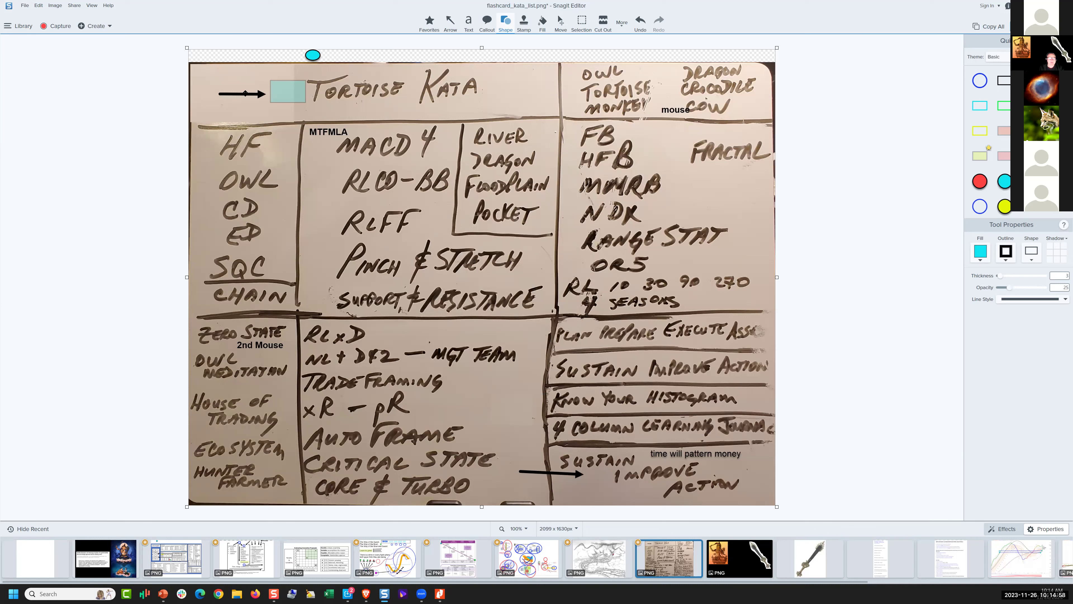
{"action": "left_click_drag", "start_coordinate": [245, 94], "coordinate": [255, 93]}
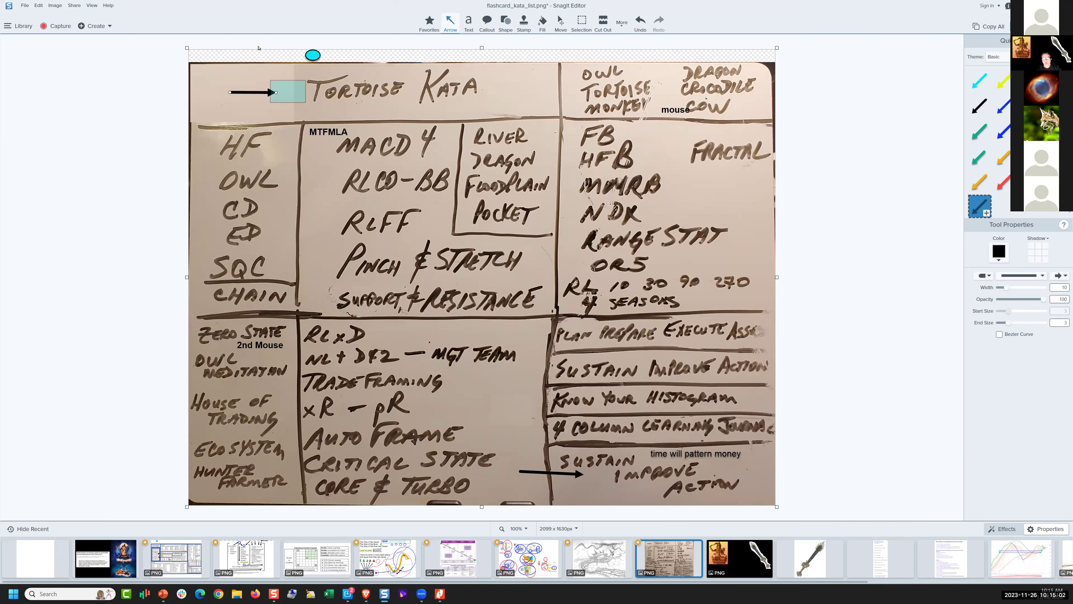